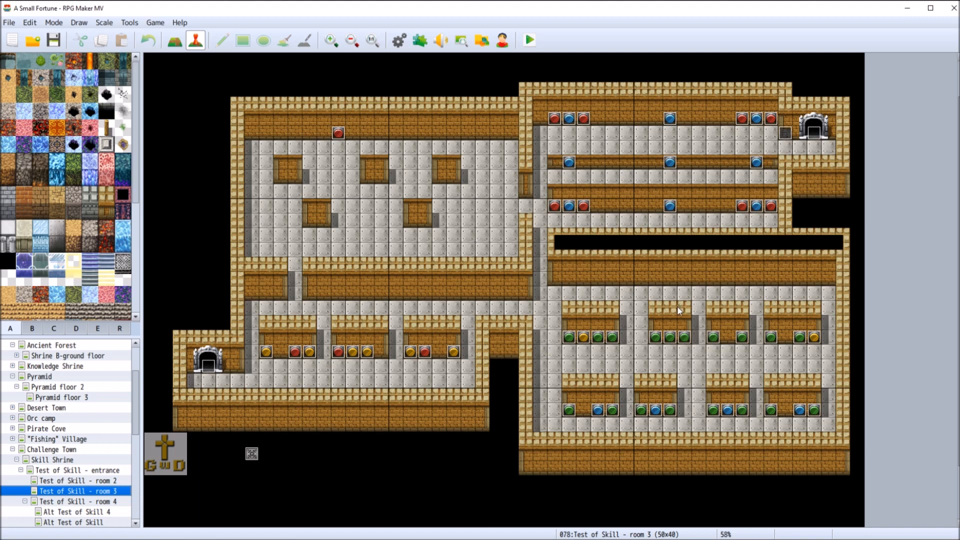
Examine the hint text in the event beside the fireplace in the upper-right room of Test of Skill - room 3
right_click(788, 131)
left_click(807, 137)
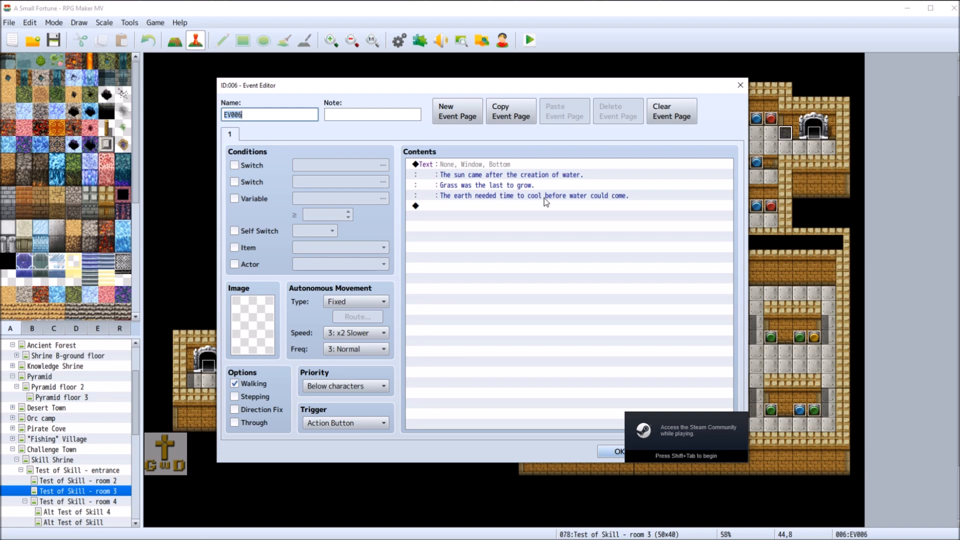
left_click(739, 86)
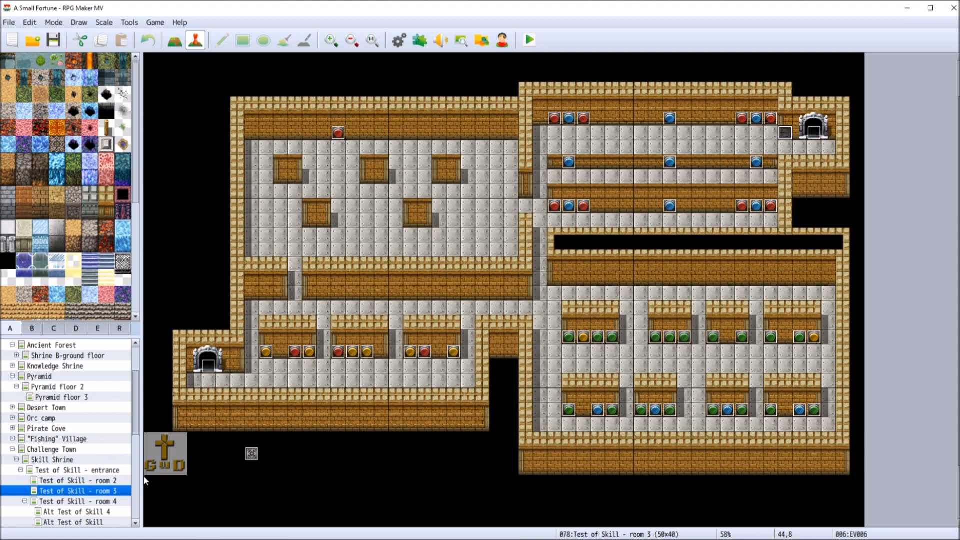
Open the Debug map and enlarge it to 25 by 20 tiles
left_click_drag(136, 427, 136, 513)
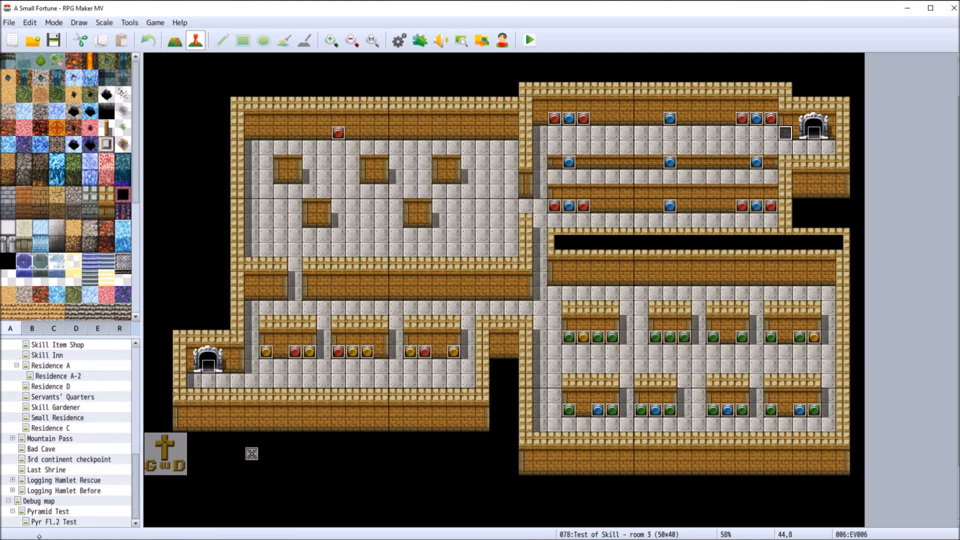
left_click(56, 502)
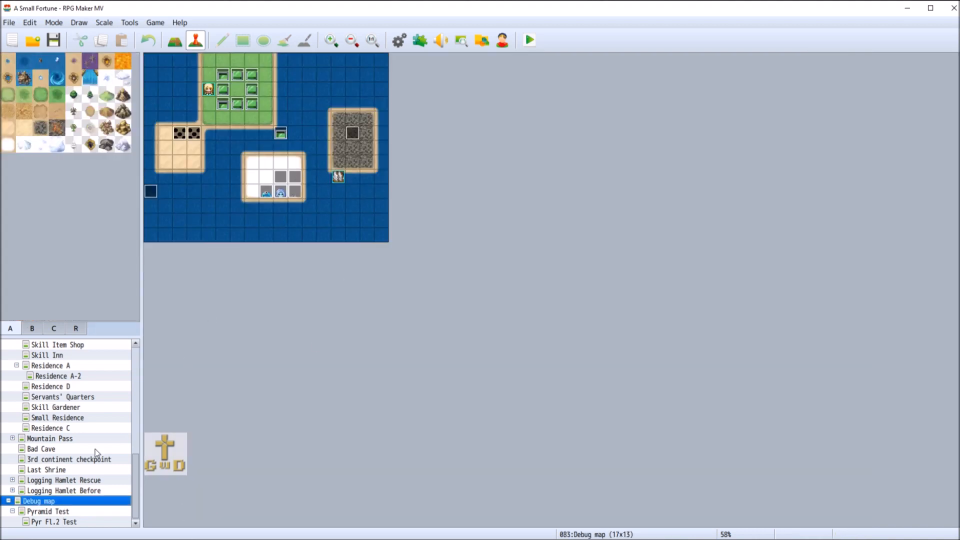
right_click(66, 502)
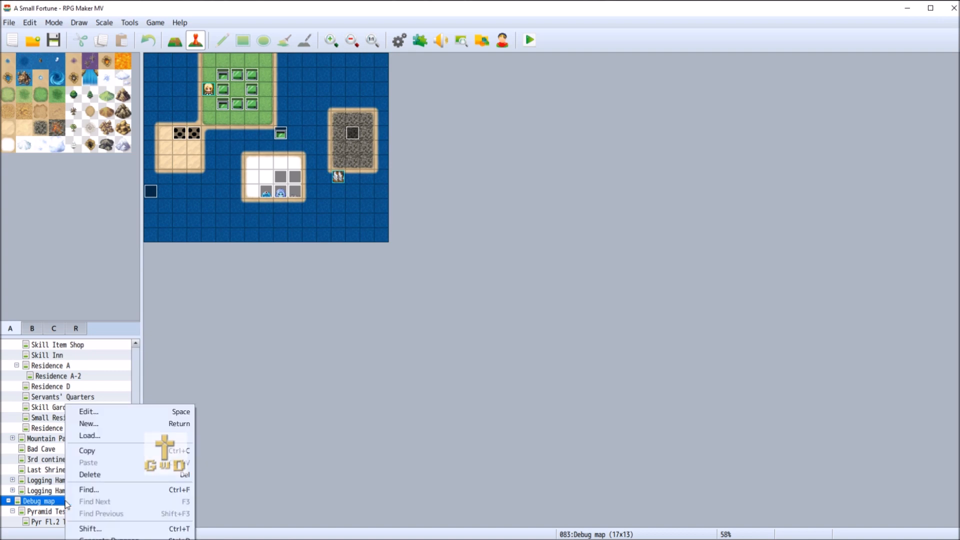
right_click(415, 74)
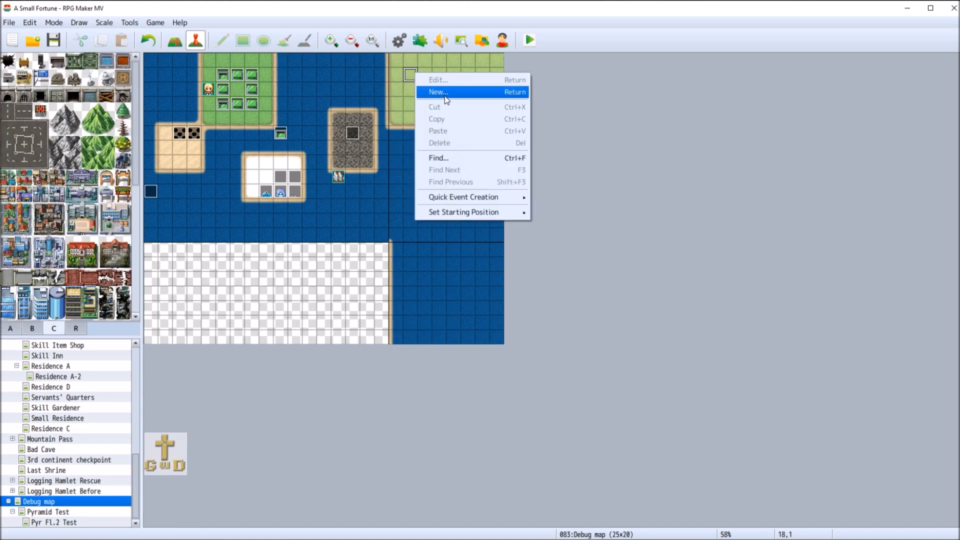
mouse_move(502, 202)
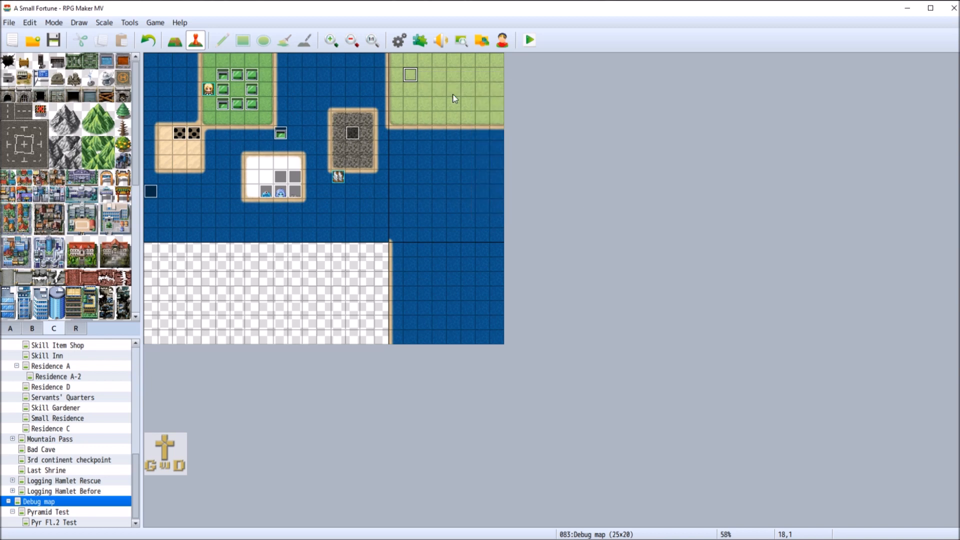
left_click(455, 98)
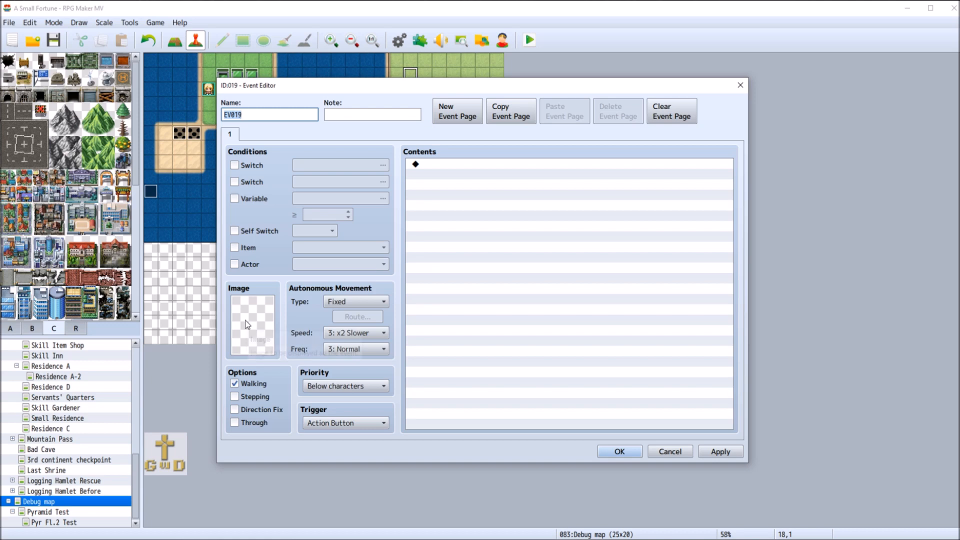
left_click(670, 452)
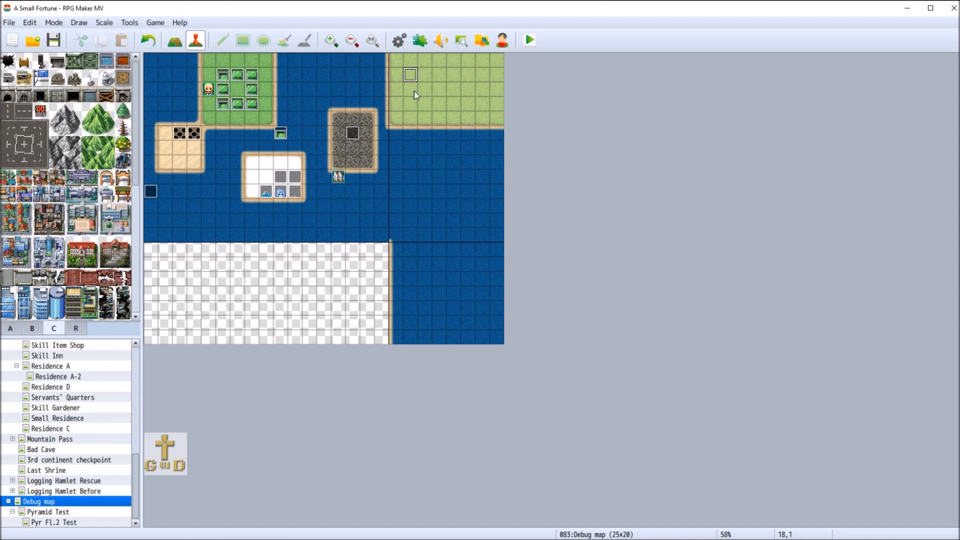
Extend the light-green grass area in the map's upper-right corner downward by one row of grass tiles
left_click(409, 120)
left_click(10, 329)
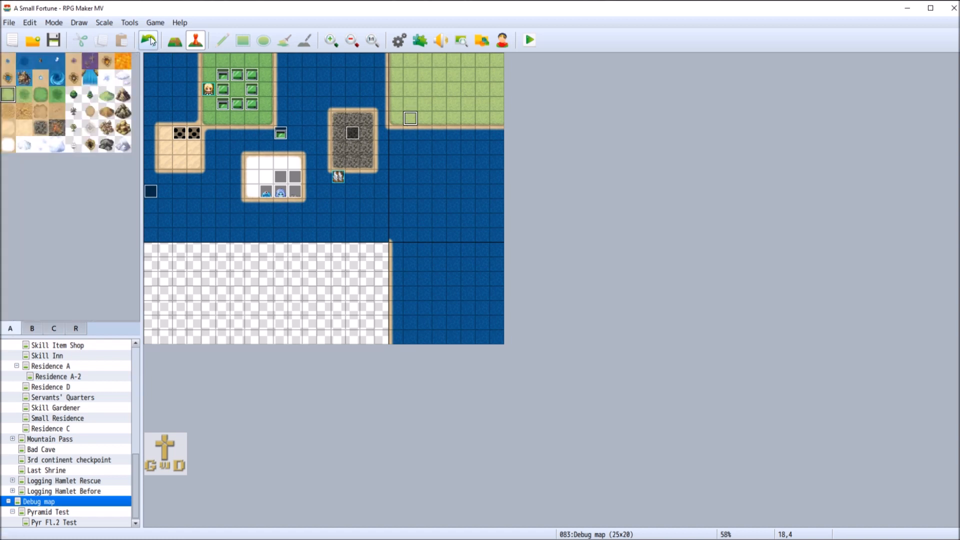
left_click(174, 40)
left_click_drag(402, 133, 504, 134)
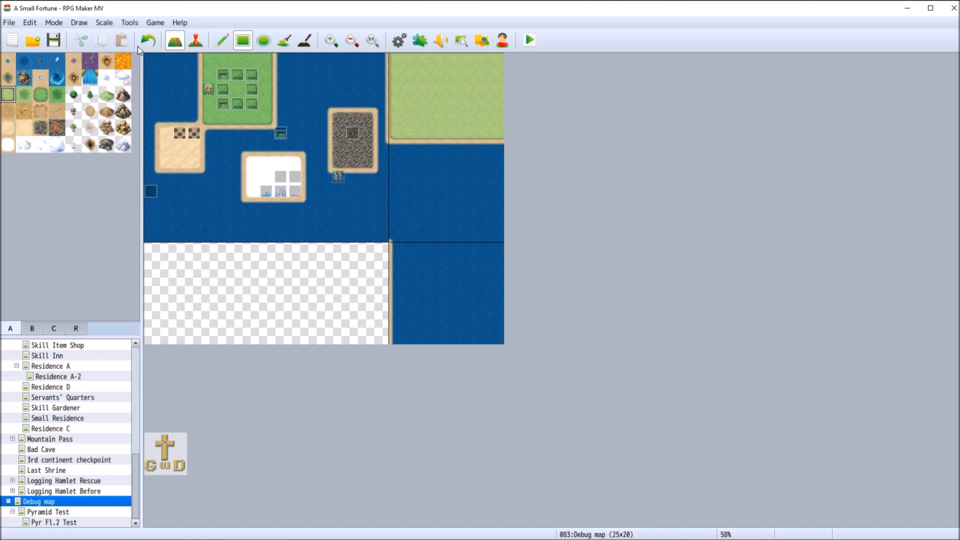
Create a new event at tile 18,5 on the grass and name it "Test switch a"
left_click(195, 40)
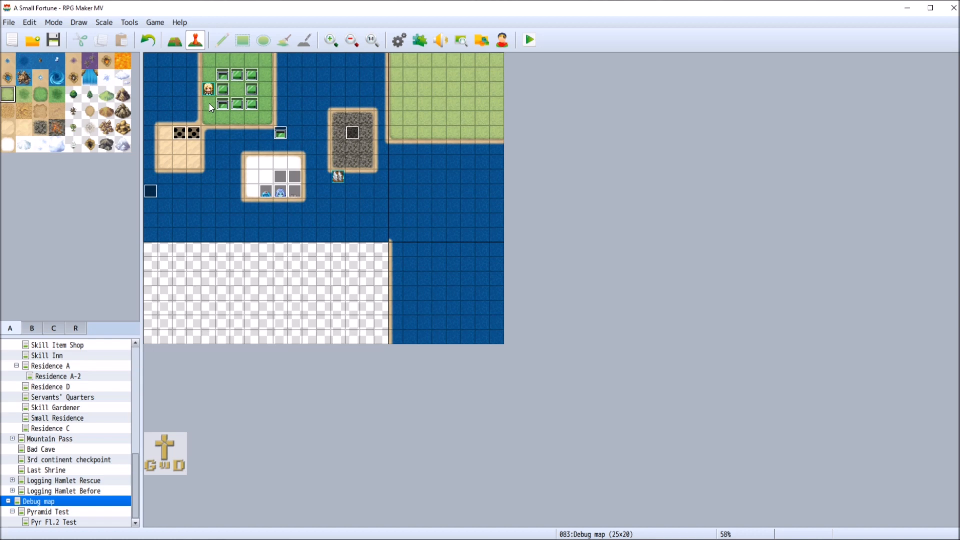
right_click(409, 133)
left_click(481, 152)
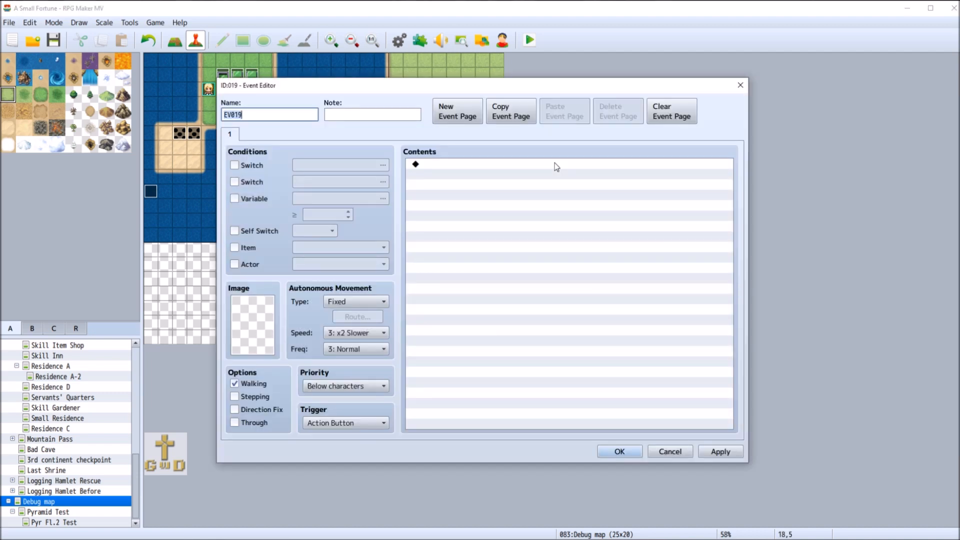
type("Test switch a")
Set the event's image to the raised red button from the !Switch1 character sheet
double_click(254, 324)
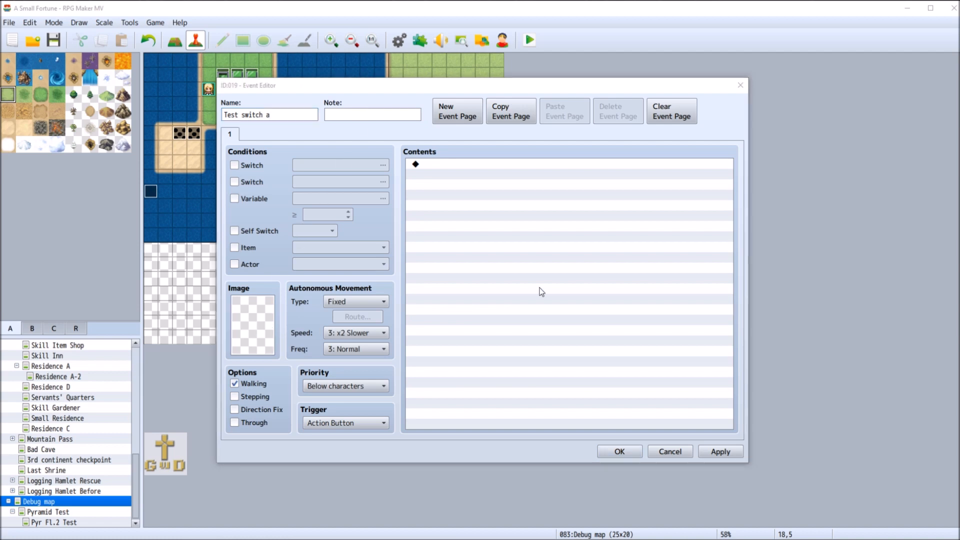
left_click_drag(404, 188, 406, 323)
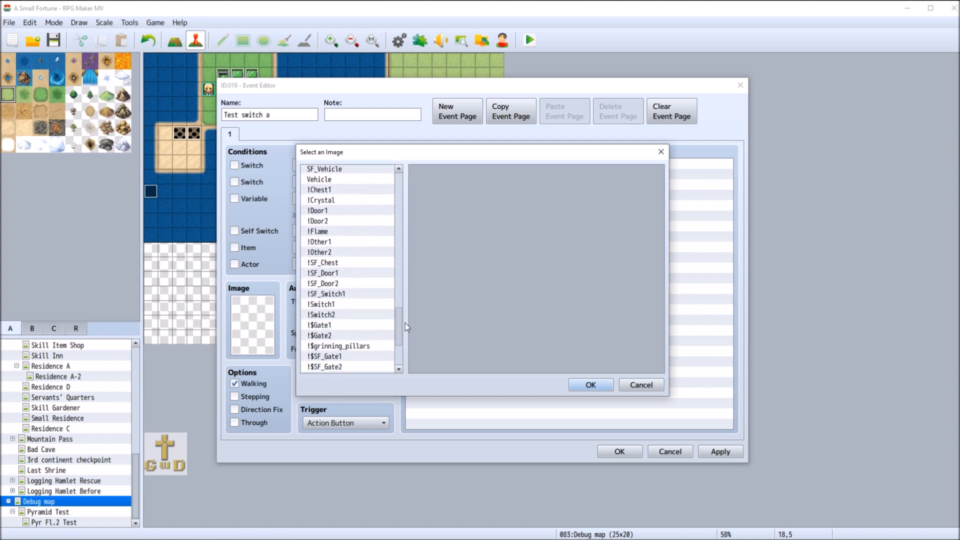
left_click(347, 305)
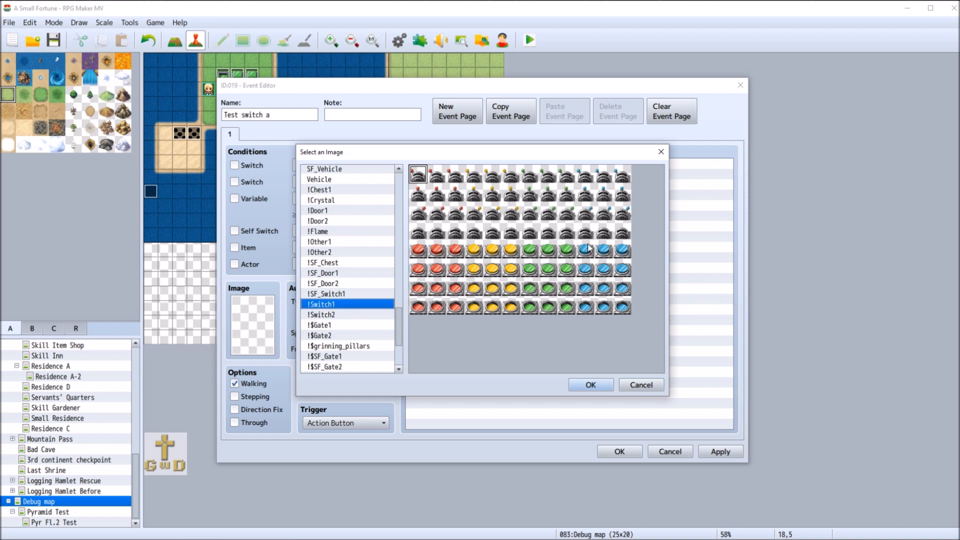
double_click(437, 250)
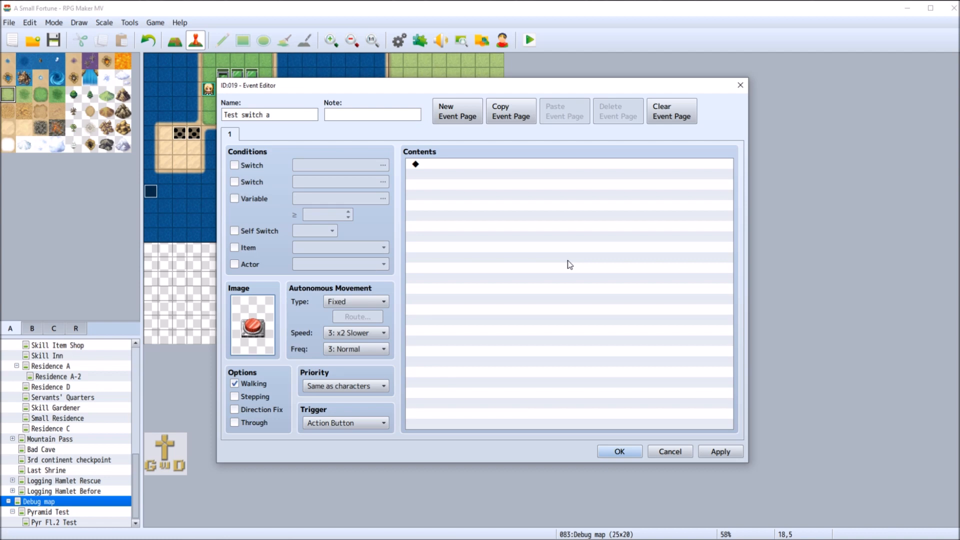
Add a second event page and give it the fully pressed red button image from !Switch1
left_click(457, 112)
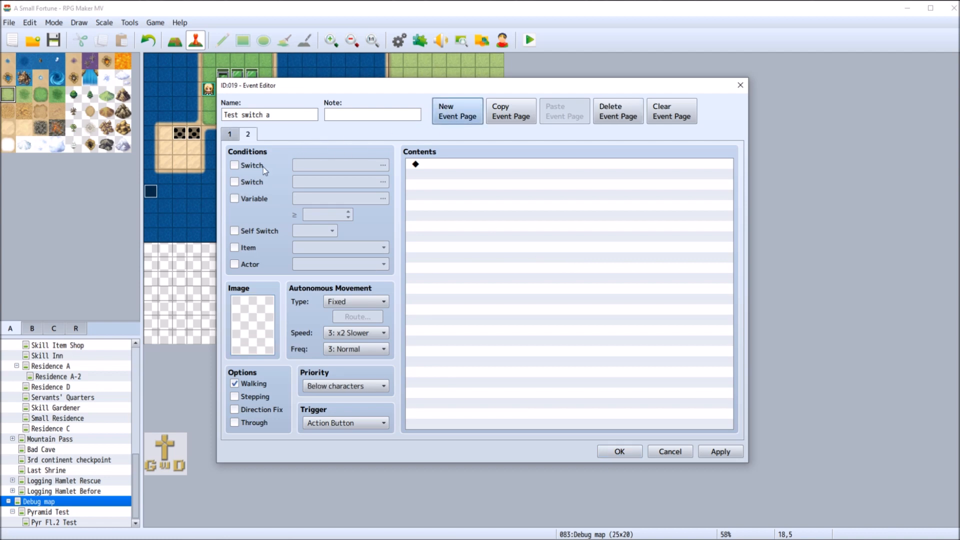
double_click(253, 325)
scroll(398, 239, "down", 3)
scroll(398, 239, "down", 20)
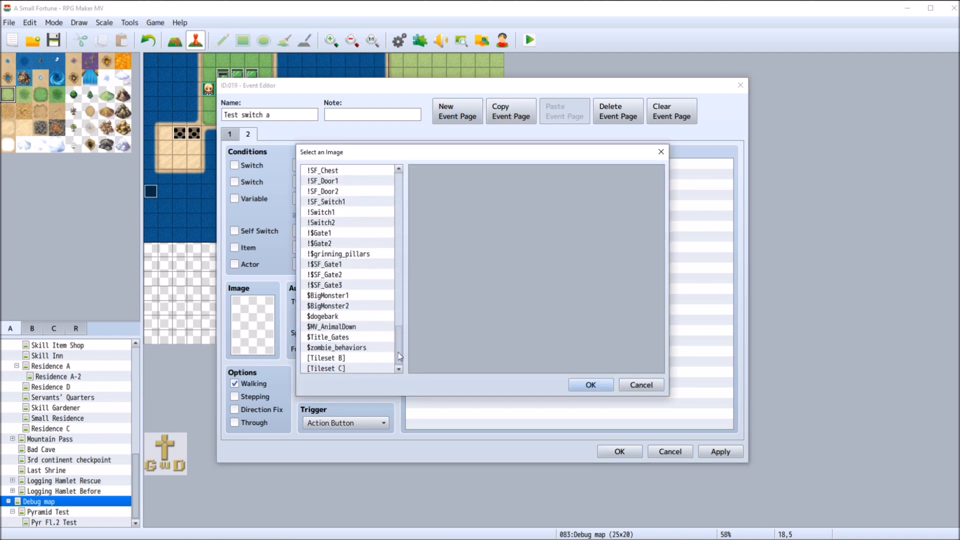
left_click(349, 212)
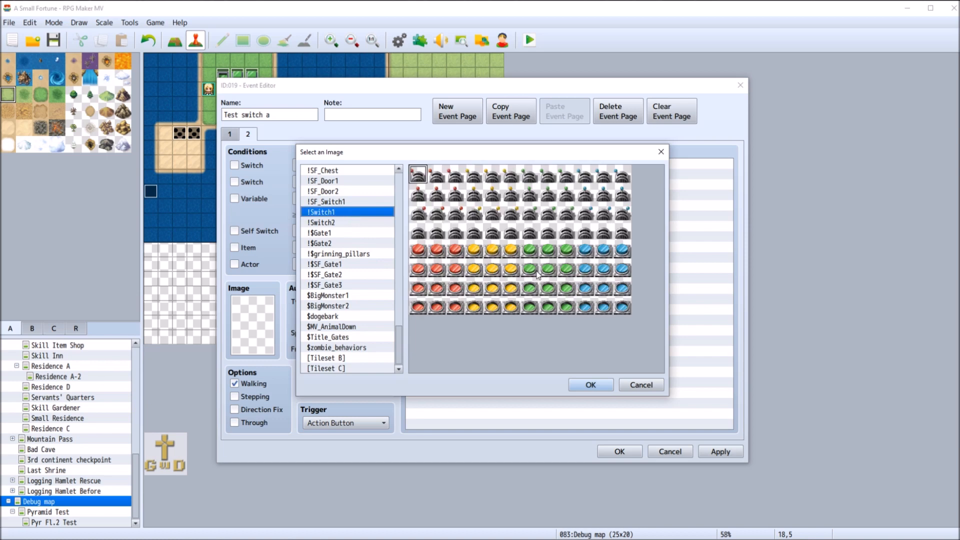
double_click(437, 307)
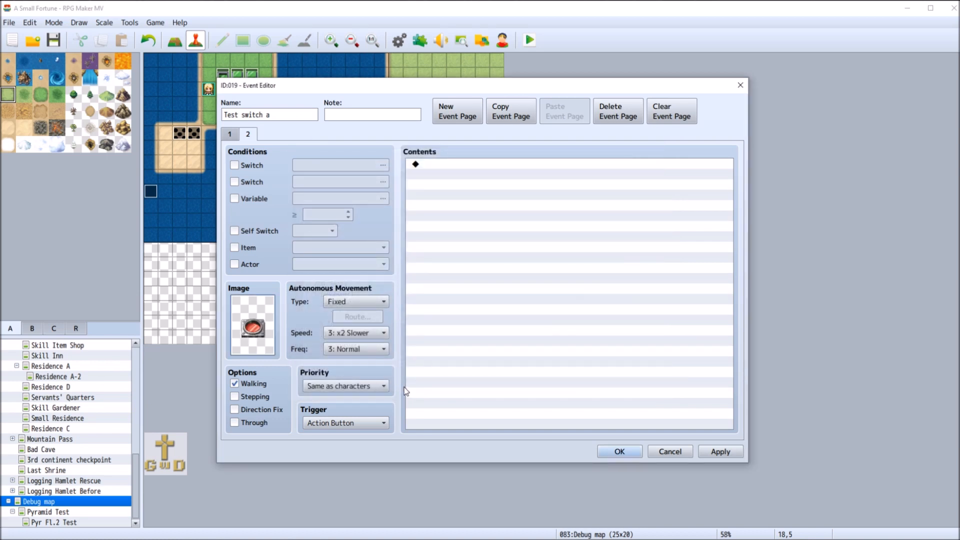
Set the trigger to Player Touch on both pages of the event
left_click(353, 423)
left_click(355, 447)
left_click(230, 134)
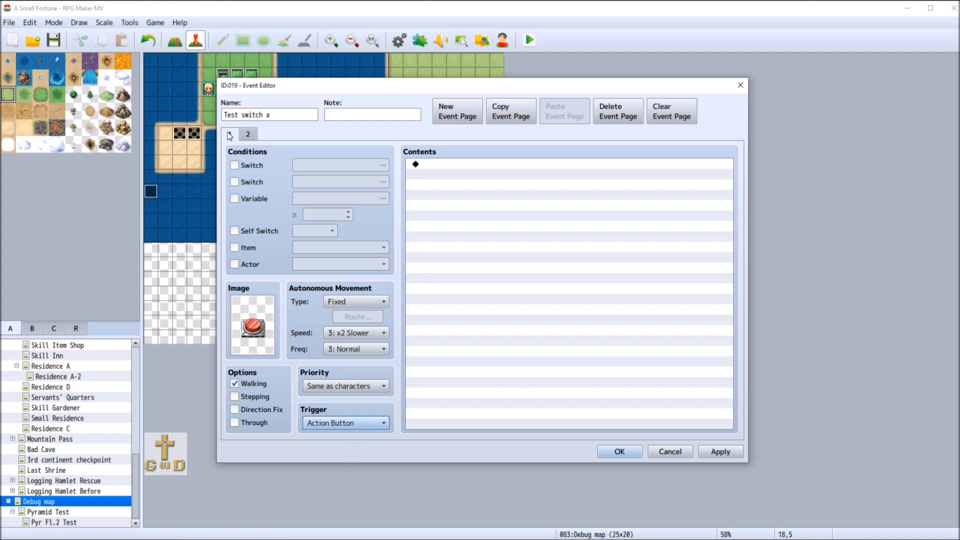
left_click(336, 423)
left_click(341, 452)
Add a Show Text command to page 1 reading "Correct!" with the window position set to Middle
double_click(441, 164)
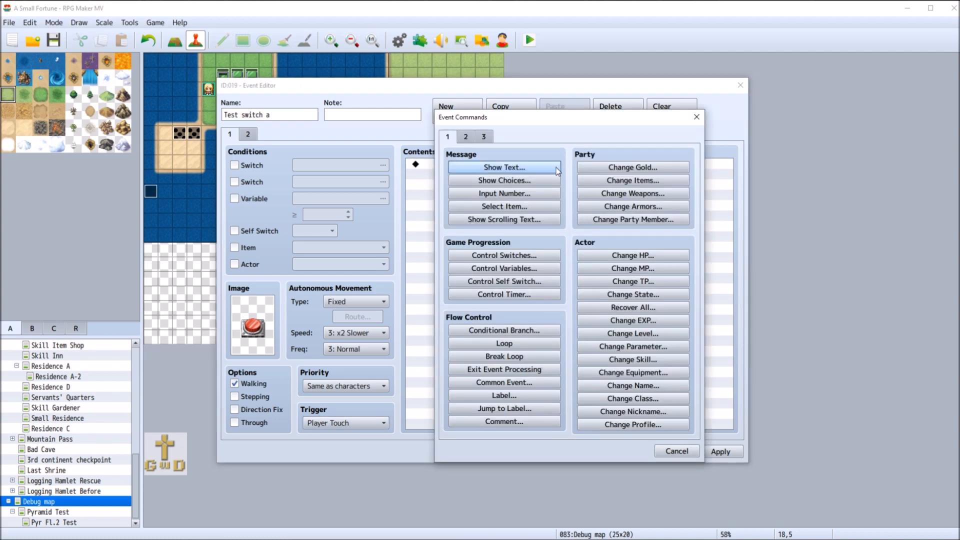
left_click(556, 168)
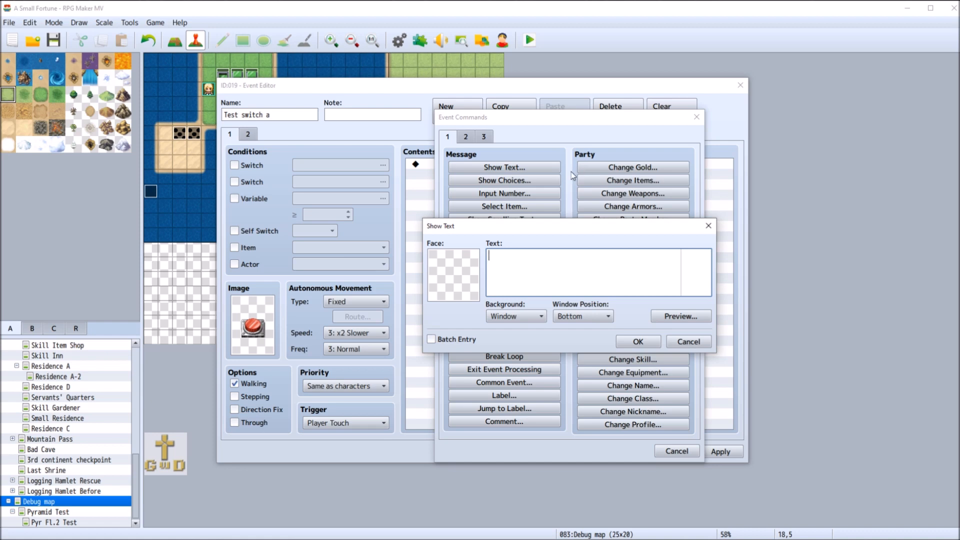
left_click(588, 317)
left_click(586, 342)
type("Correct!")
left_click(638, 342)
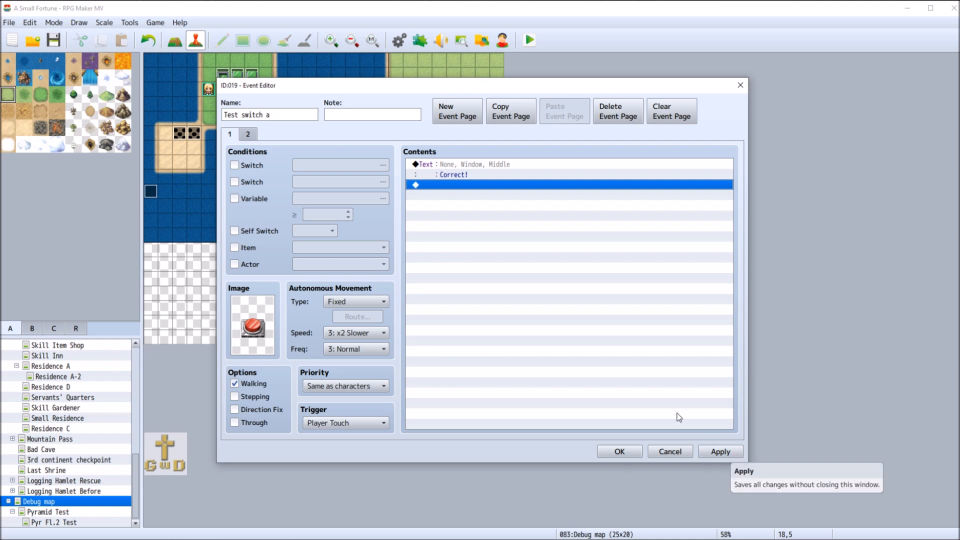
Start a switch-based conditional branch after the text and name switch 0030 "Test 3 switch a" for it
right_click(437, 185)
left_click(439, 188)
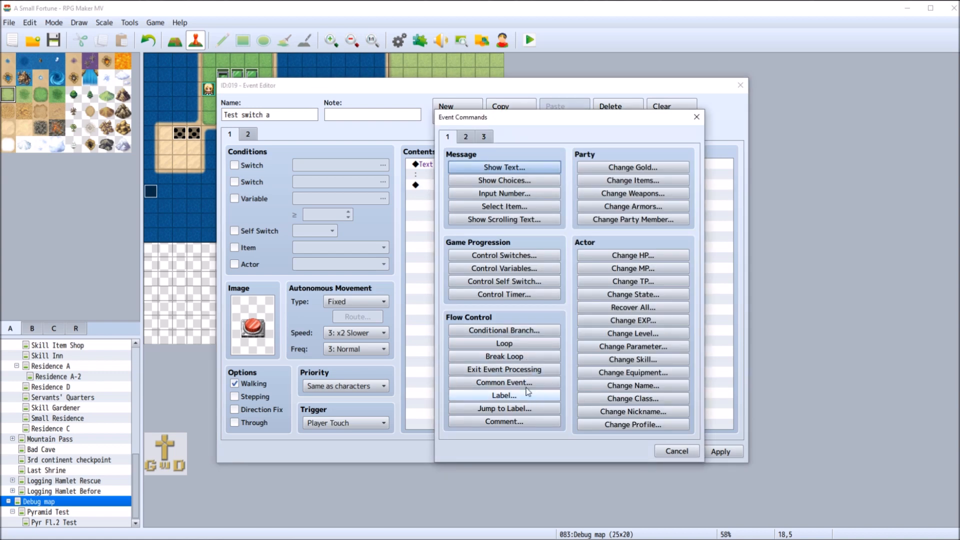
left_click(524, 331)
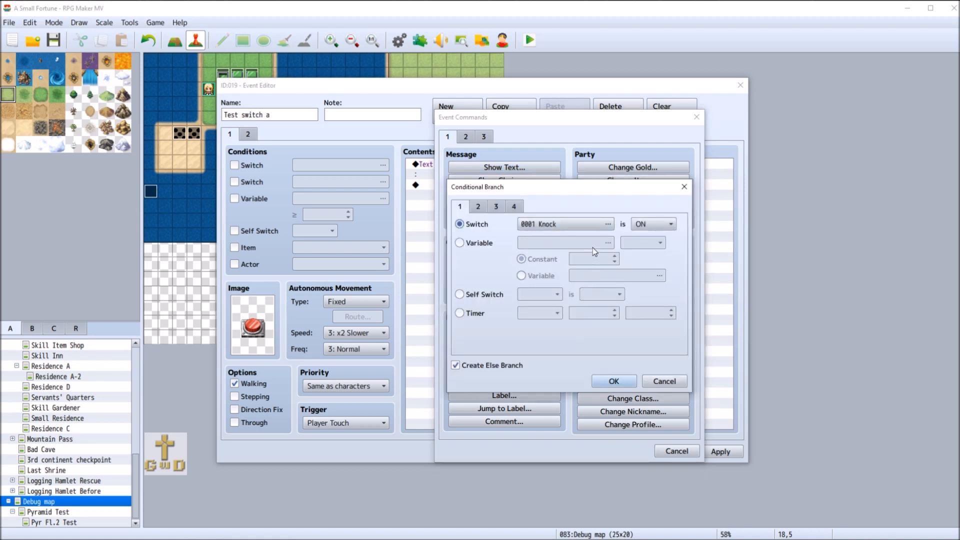
left_click(598, 226)
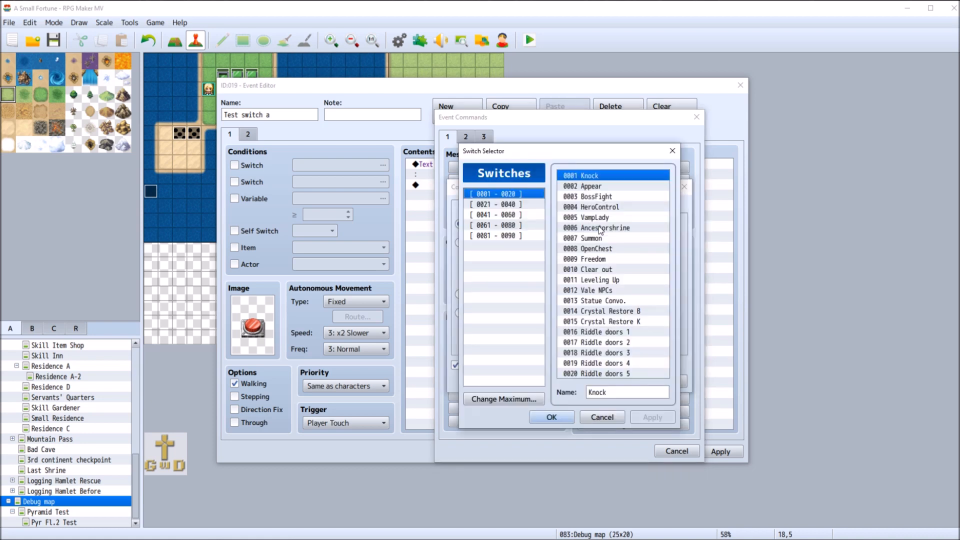
left_click(500, 204)
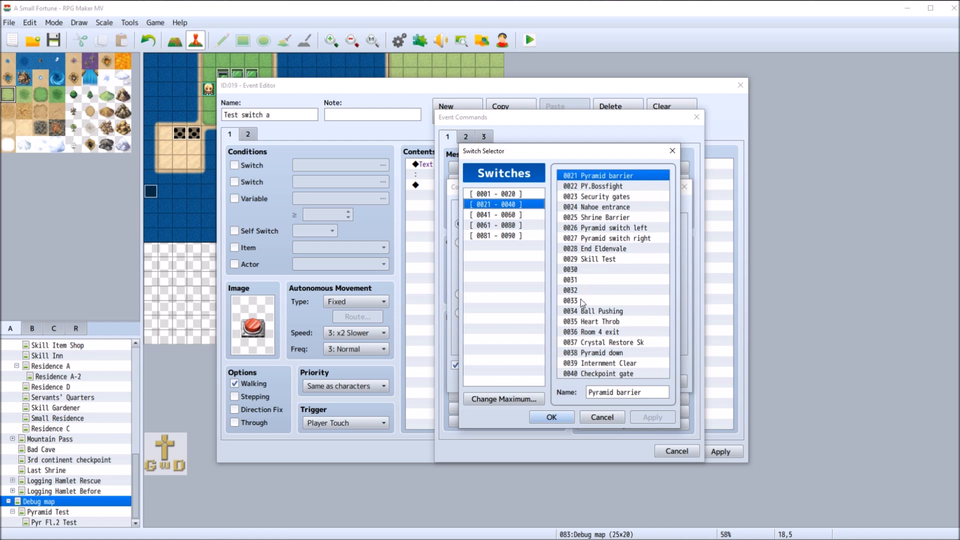
left_click(589, 270)
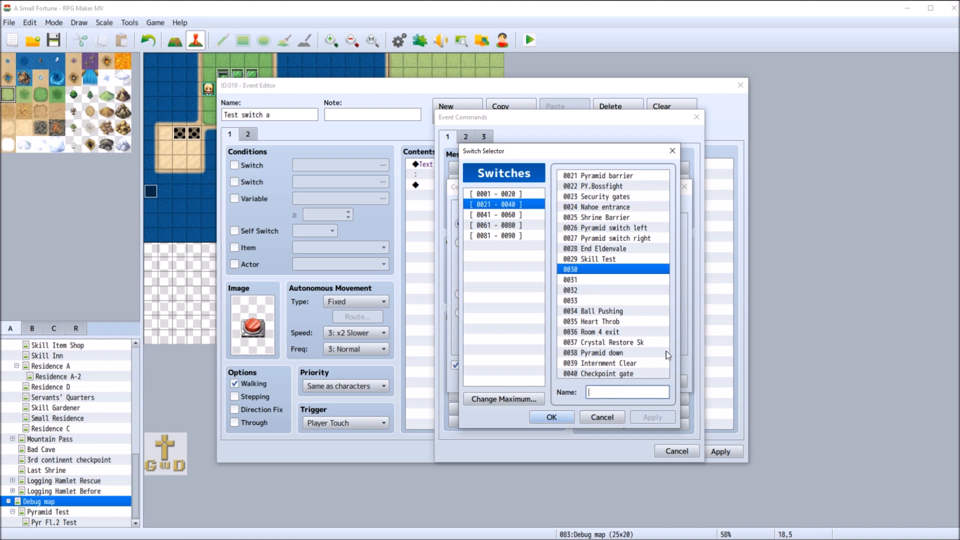
type("Test 3")
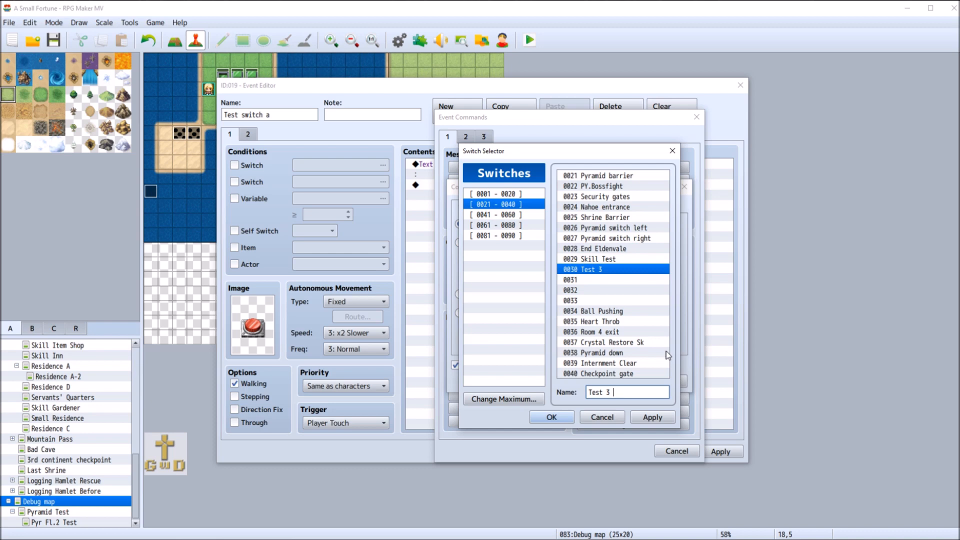
type(" switch a")
Name switch 0031 "Test 3 switch b" and switch 0032 "Test 3 switch c"
left_click(594, 279)
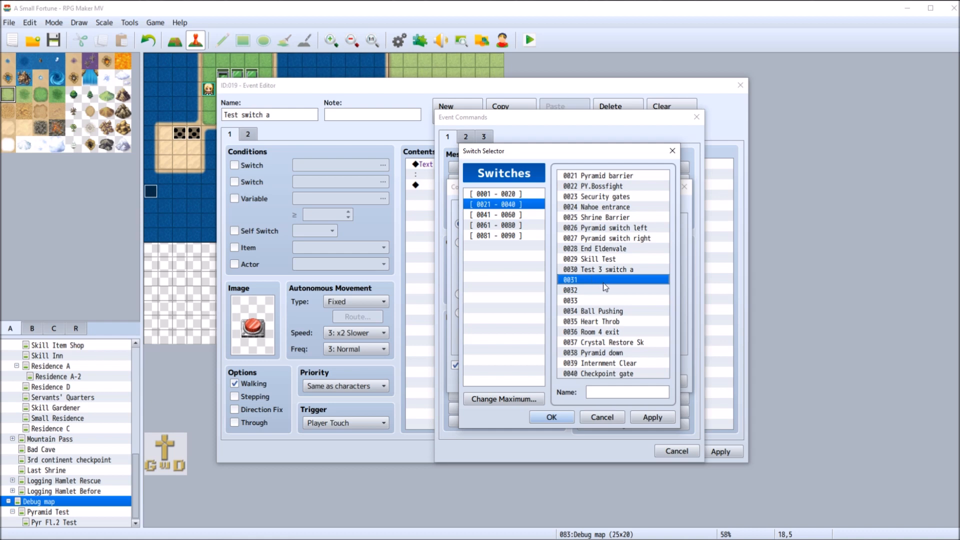
type("Test")
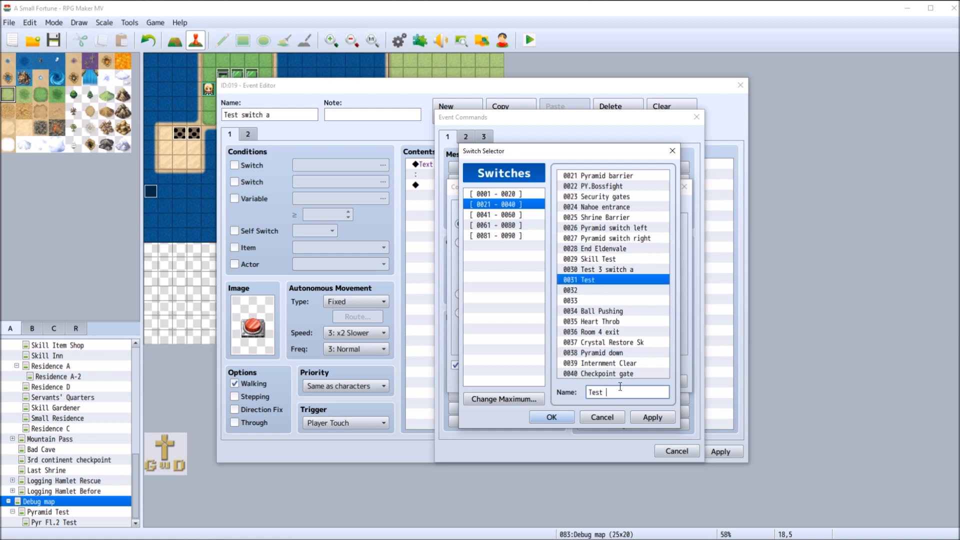
type(" 3 switch b")
left_click(608, 292)
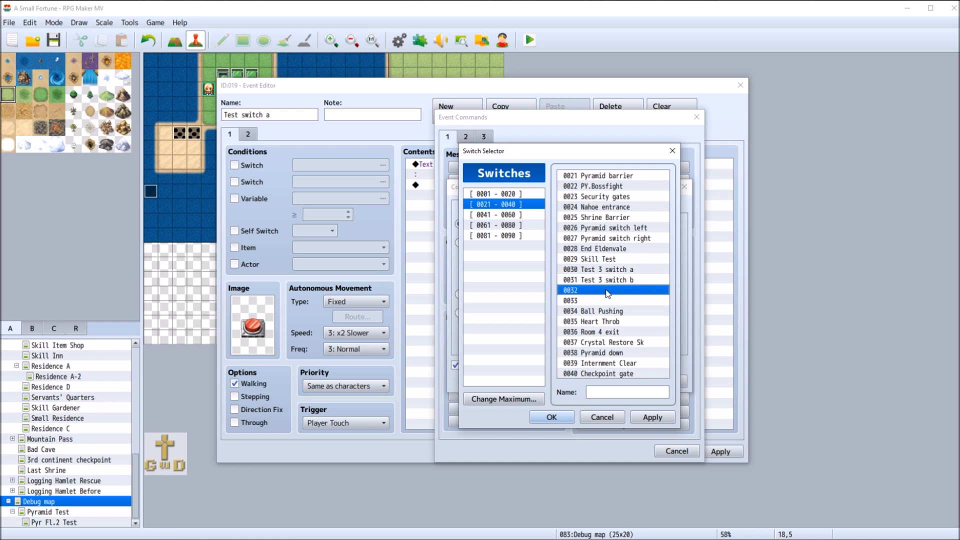
left_click(624, 391)
type("Test 3 switch c")
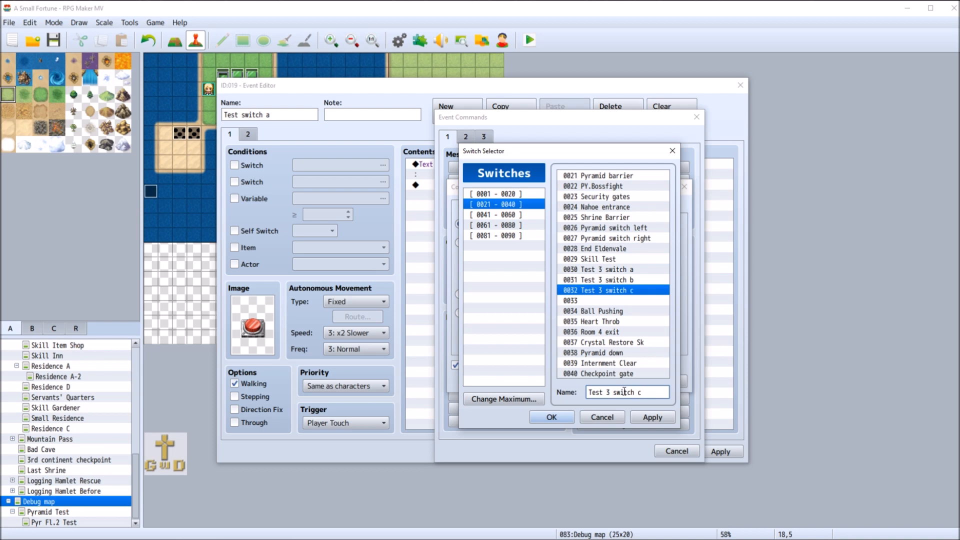
Name switch 0033 "Test 3 switch d" and make the conditional branch check that Test 3 switch a is OFF
left_click(599, 301)
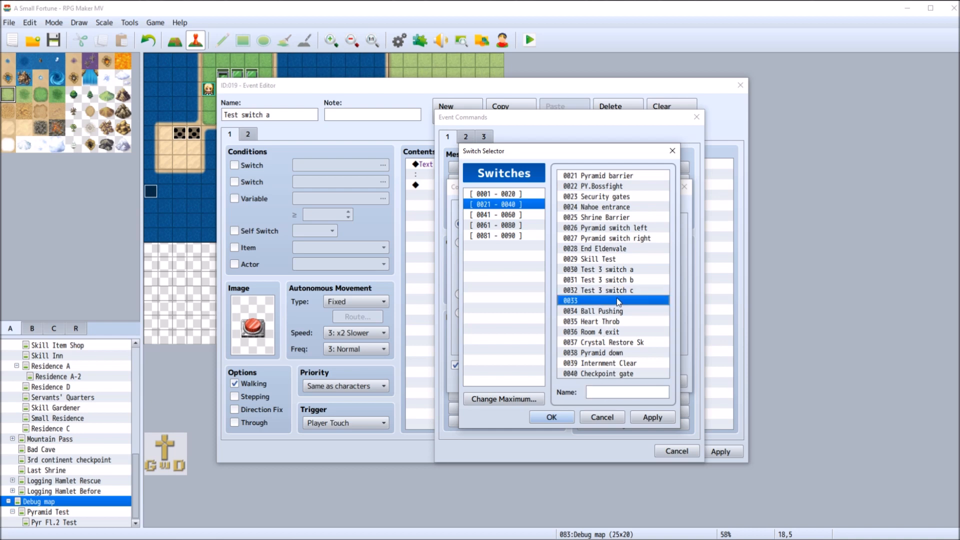
left_click(629, 392)
type("Test 3 switch d")
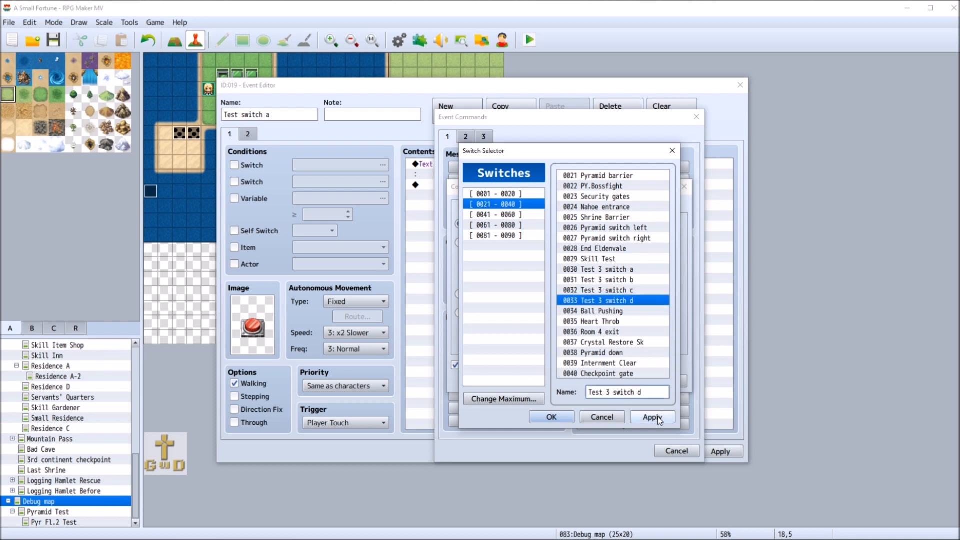
left_click(654, 418)
double_click(629, 270)
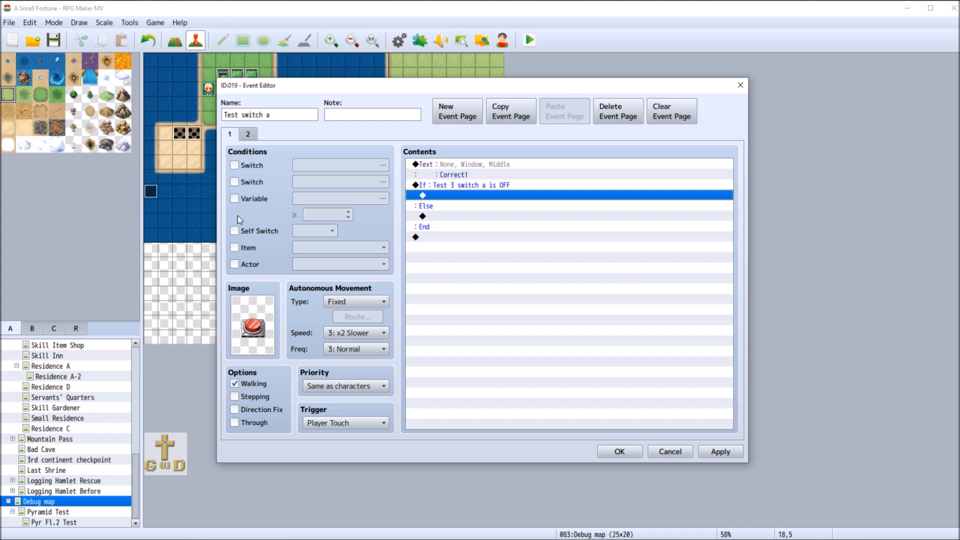
Move the "Correct!" text command from above the conditional branch into its If section
left_click(452, 168)
right_click(452, 167)
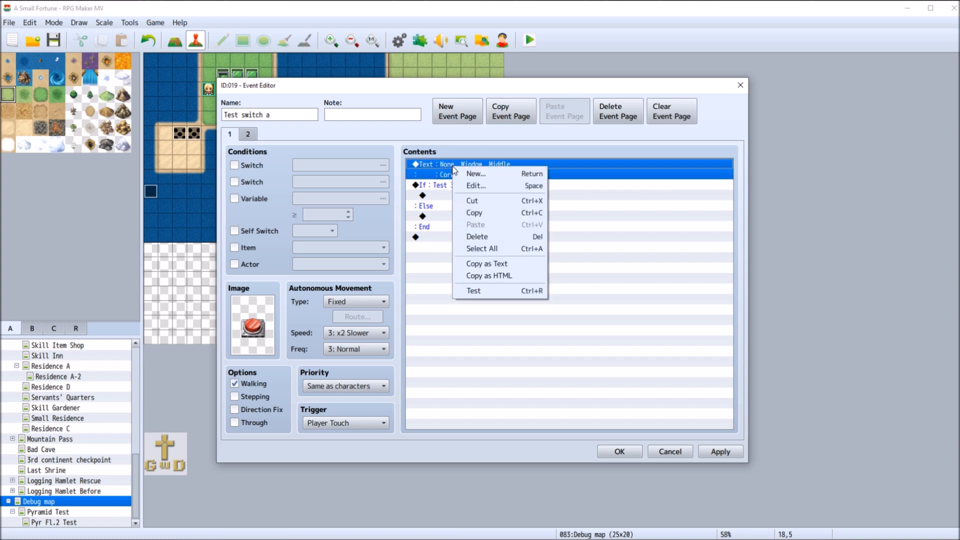
left_click(510, 201)
left_click(447, 196)
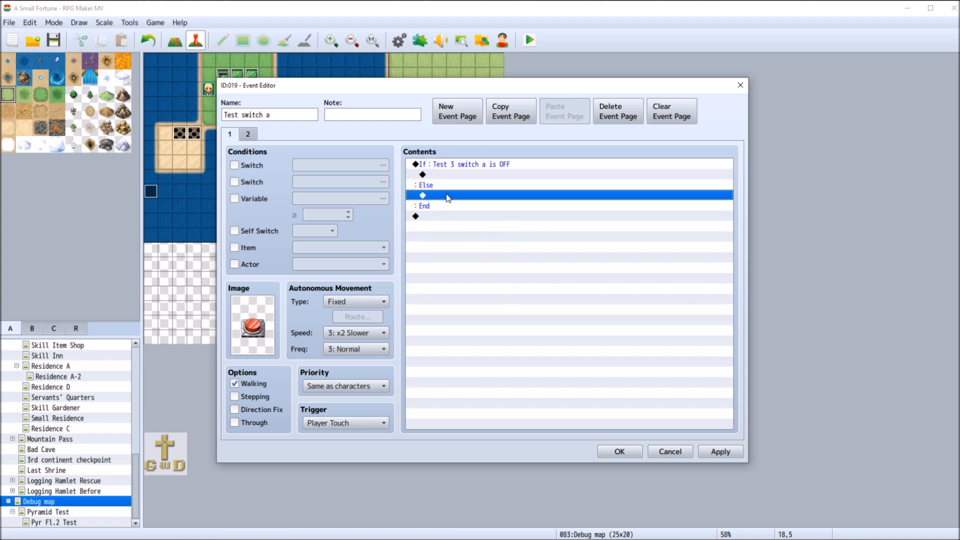
left_click(445, 176)
right_click(446, 174)
left_click(488, 232)
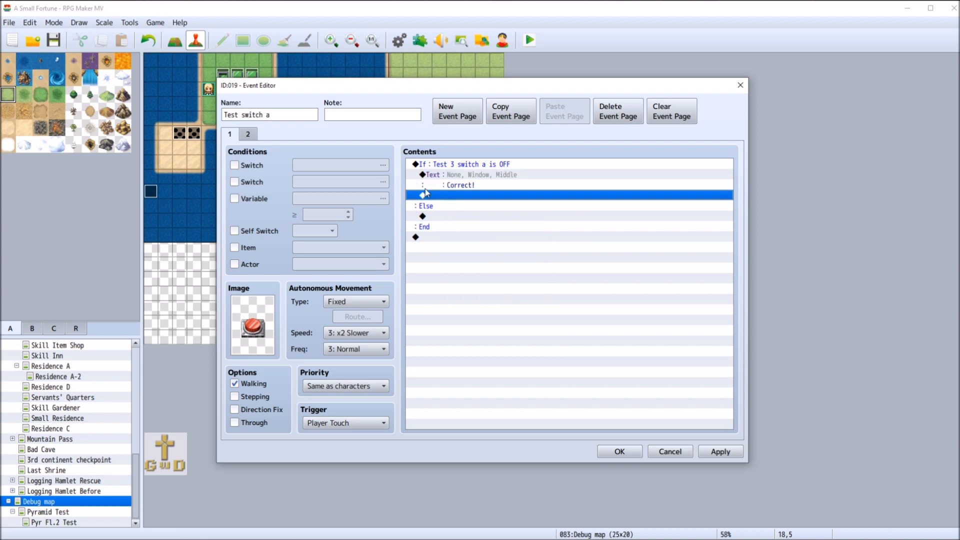
Start a Play SE command below the "Correct!" text and preview the Chime1 and Chime2 sounds
double_click(454, 198)
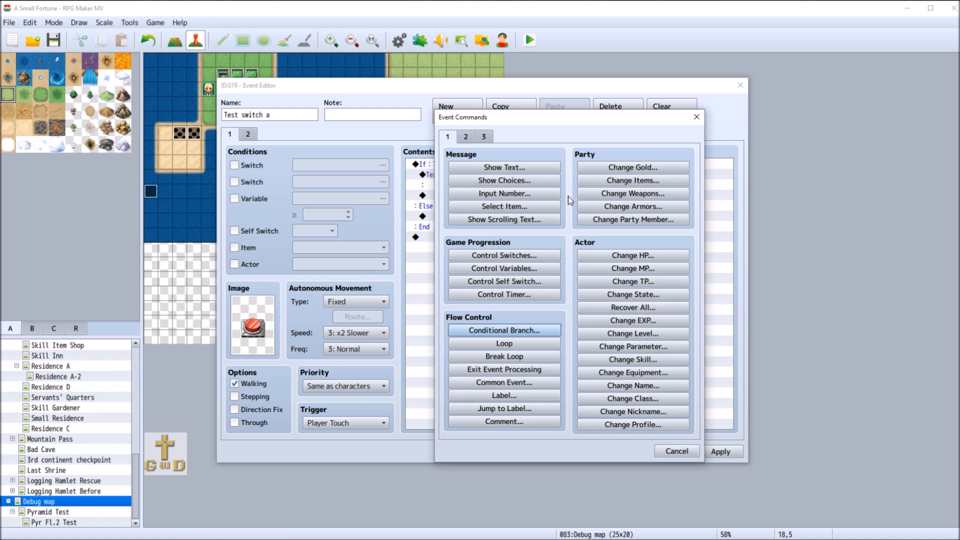
left_click(465, 137)
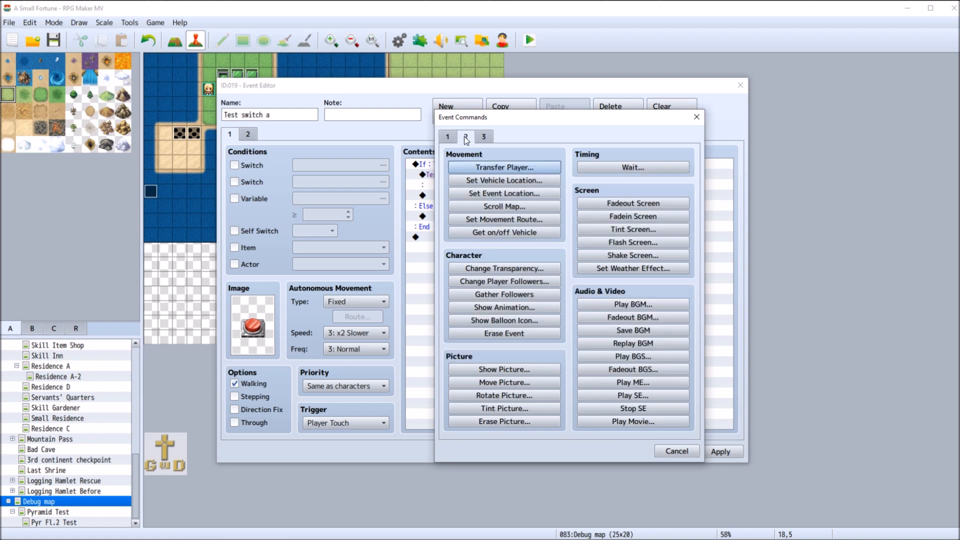
left_click(666, 381)
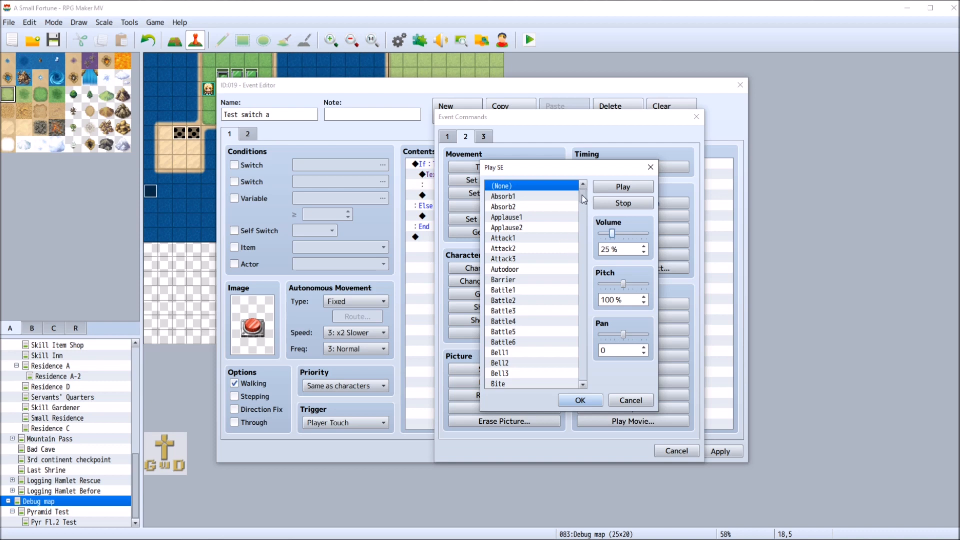
left_click_drag(582, 195, 583, 201)
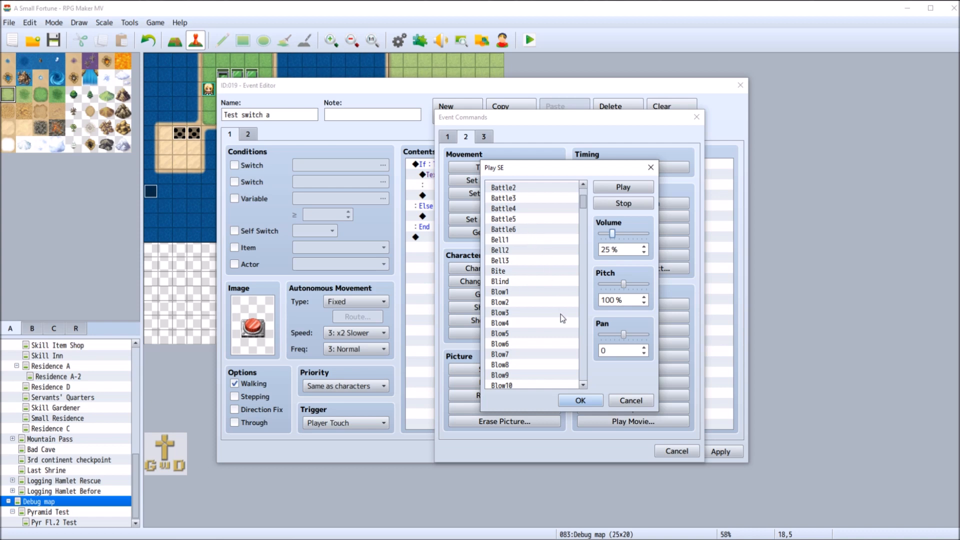
scroll(559, 317, "down", 5)
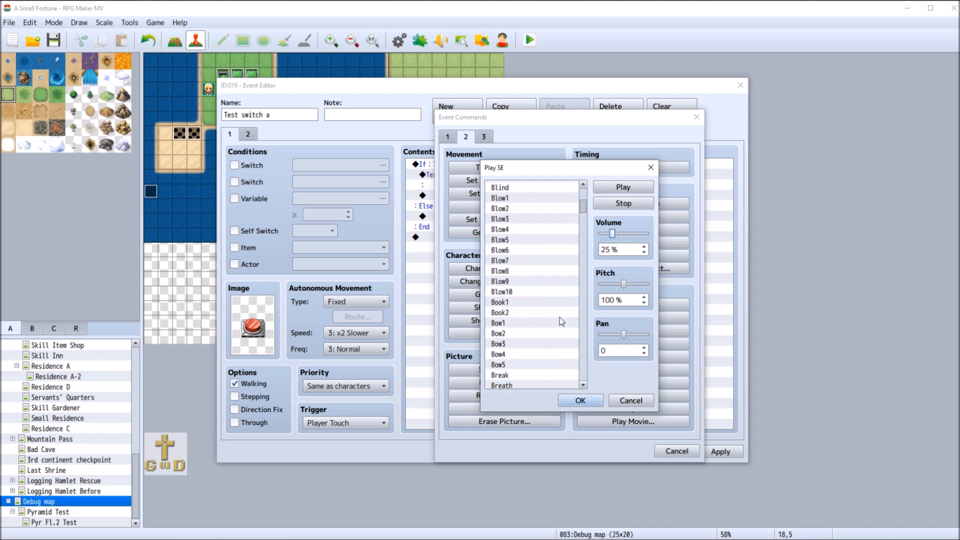
scroll(560, 317, "down", 2)
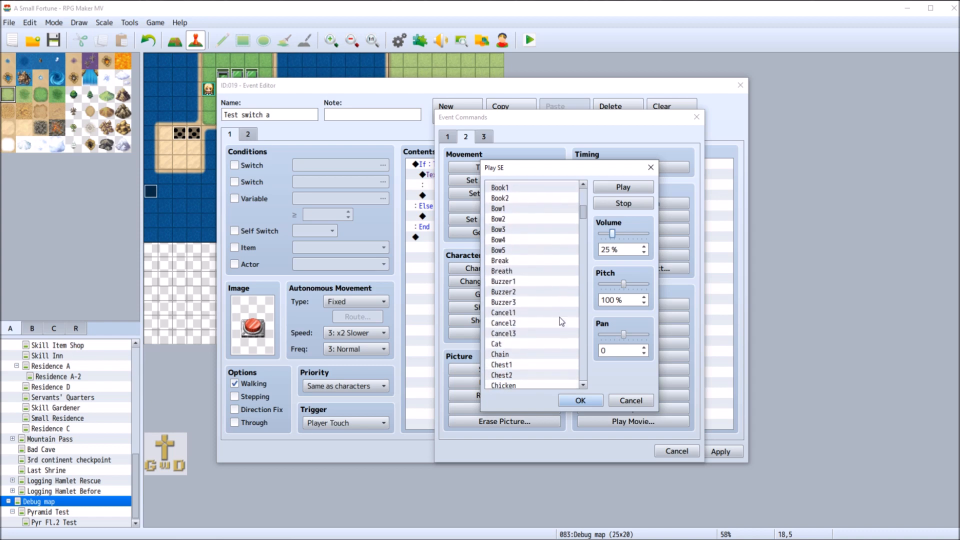
scroll(560, 321, "down", 2)
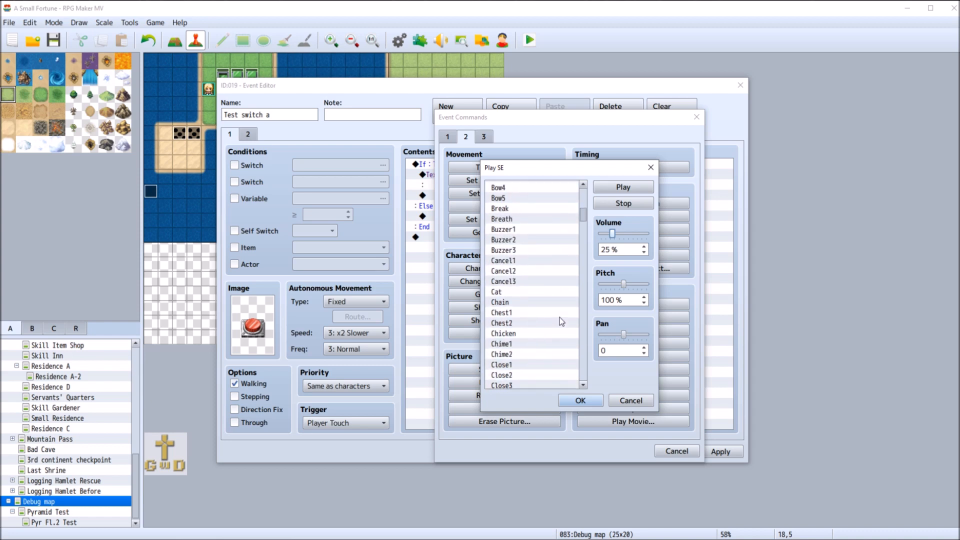
scroll(560, 317, "down", 2)
left_click(539, 302)
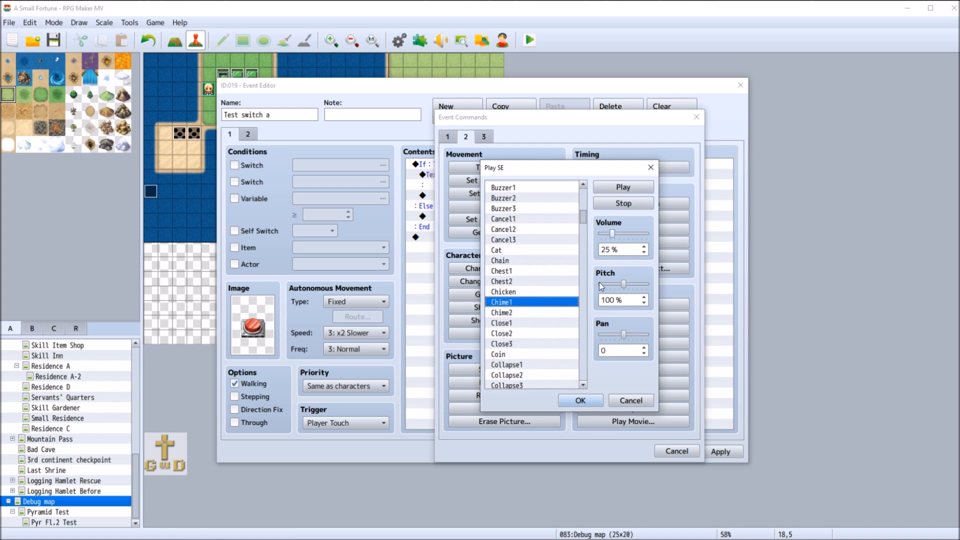
left_click(623, 187)
left_click(527, 313)
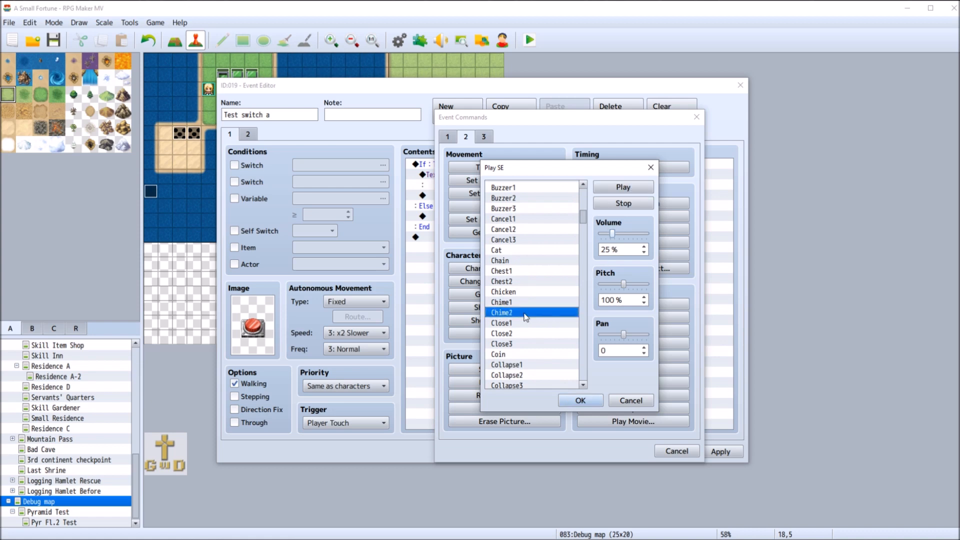
left_click(613, 185)
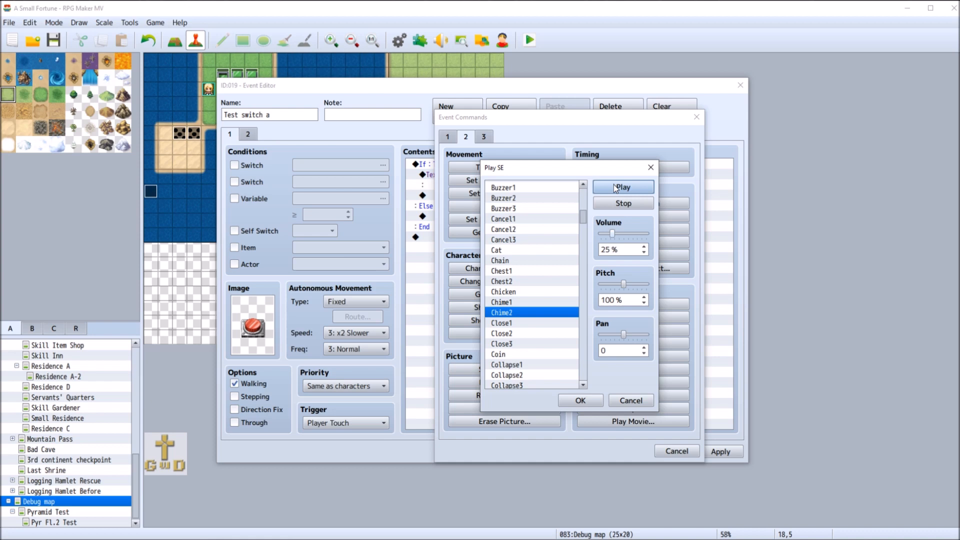
Preview the Cursor1 and Cursor2 sound effects
scroll(567, 301, "down", 5)
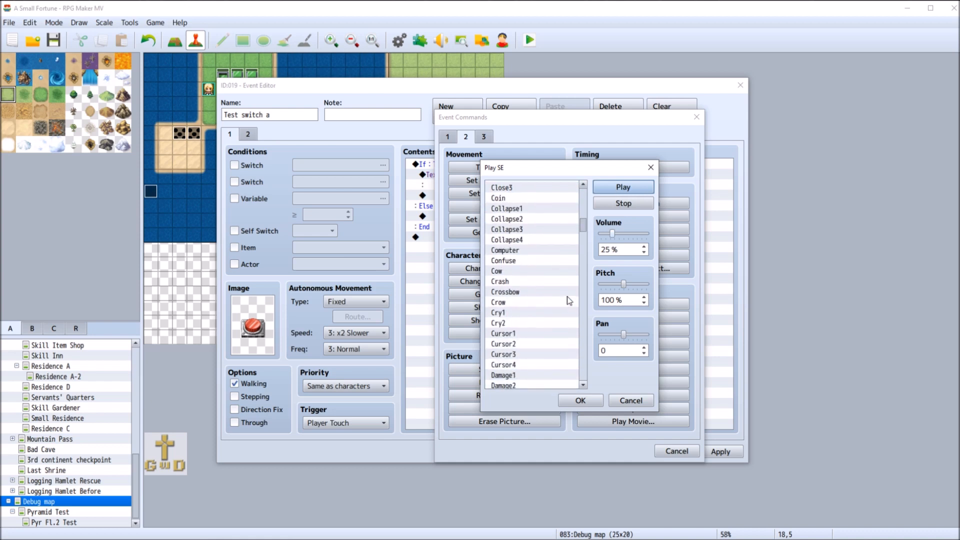
scroll(569, 301, "down", 3)
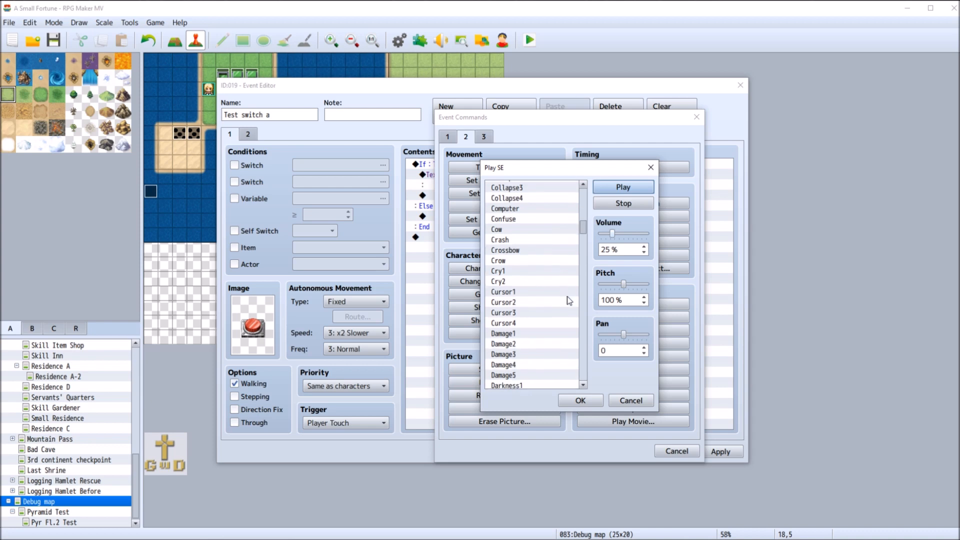
left_click(549, 250)
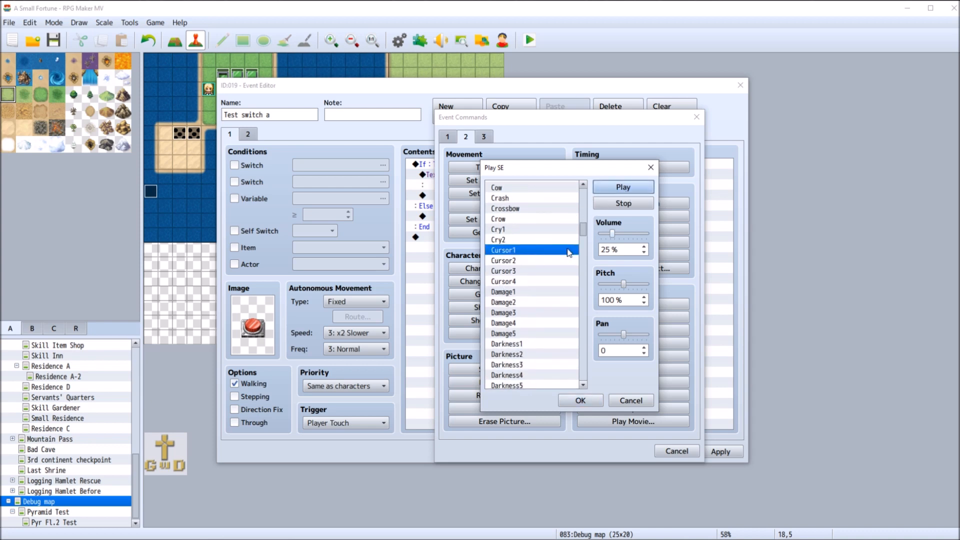
left_click(550, 260)
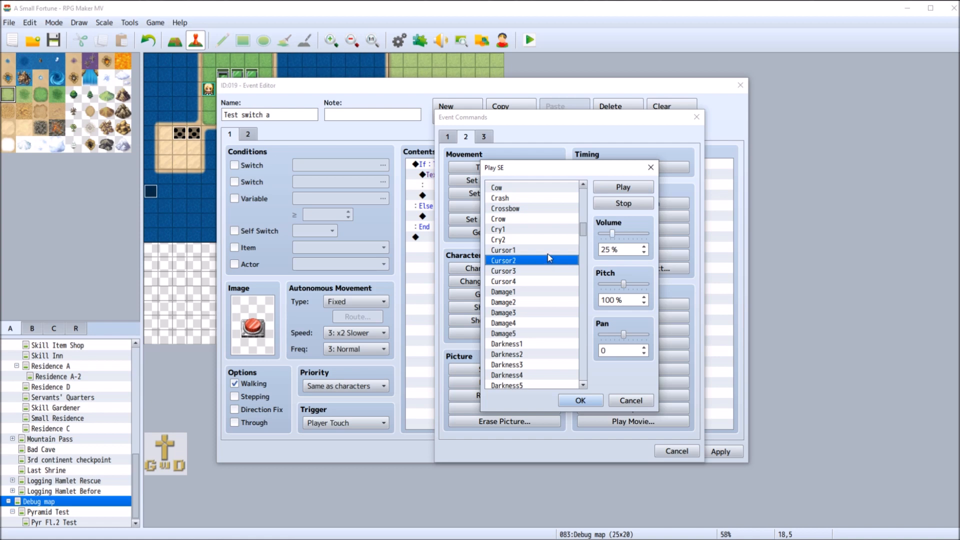
Preview the Ice1, Ice2 and Ice3 sound effects as candidates for the correct-button sound
scroll(544, 285, "down", 7)
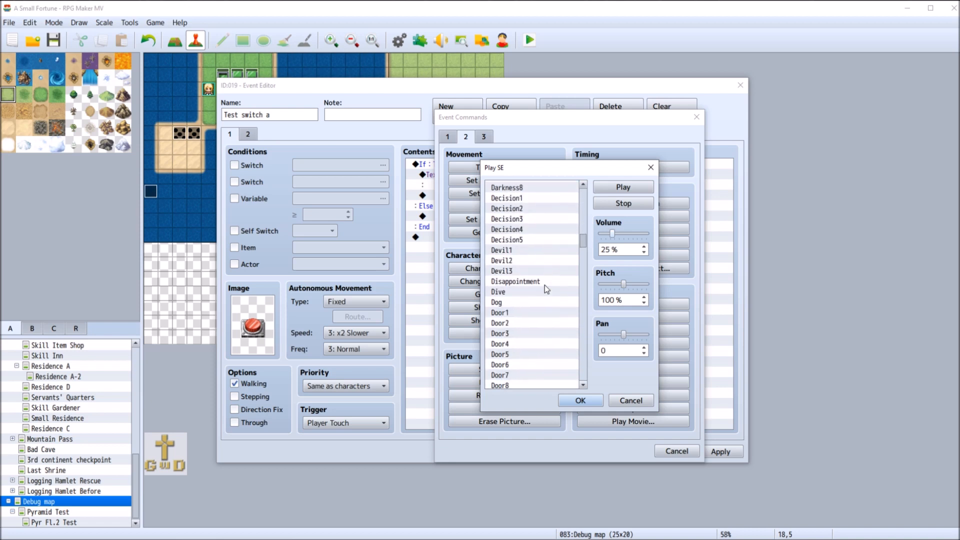
scroll(545, 285, "down", 4)
scroll(545, 288, "down", 5)
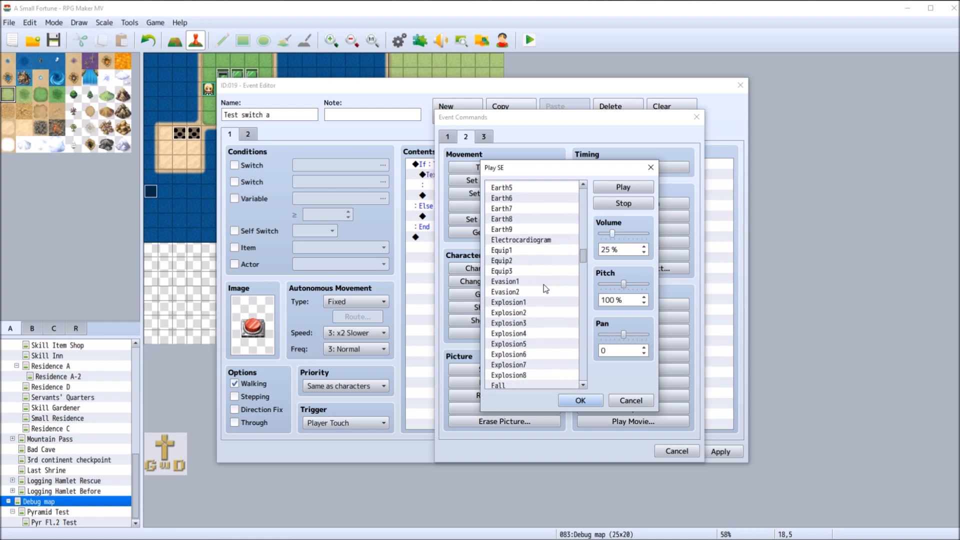
scroll(544, 284, "down", 7)
scroll(544, 286, "down", 1)
scroll(544, 284, "down", 3)
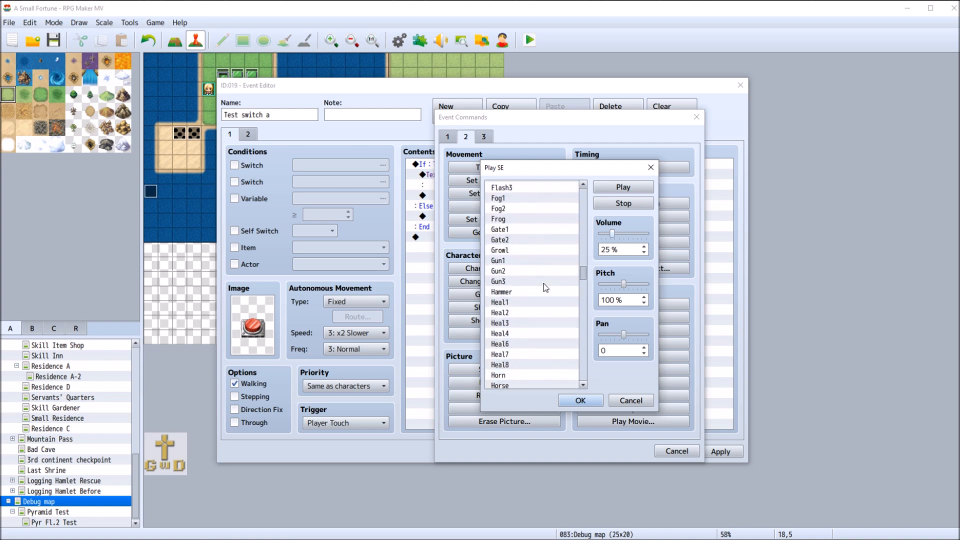
scroll(545, 288, "down", 3)
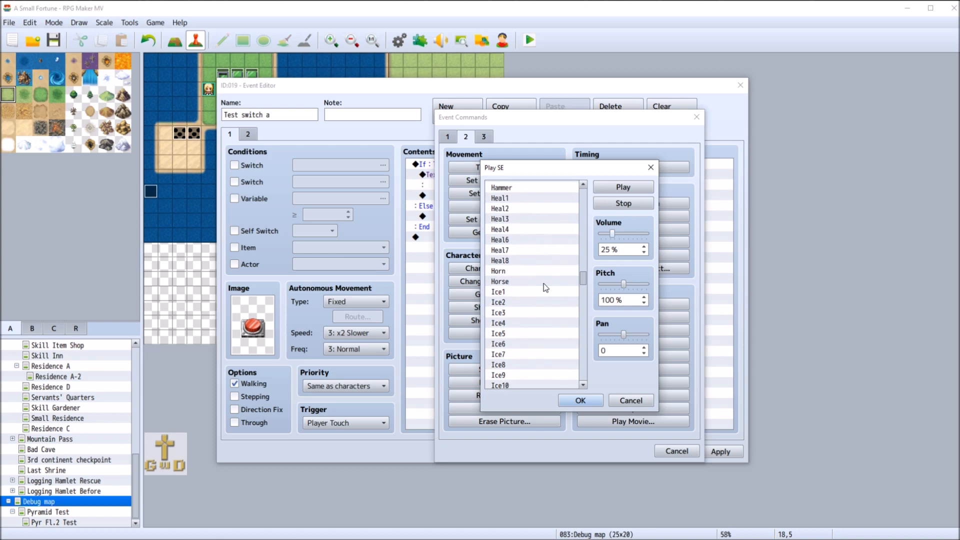
left_click(544, 291)
left_click(623, 187)
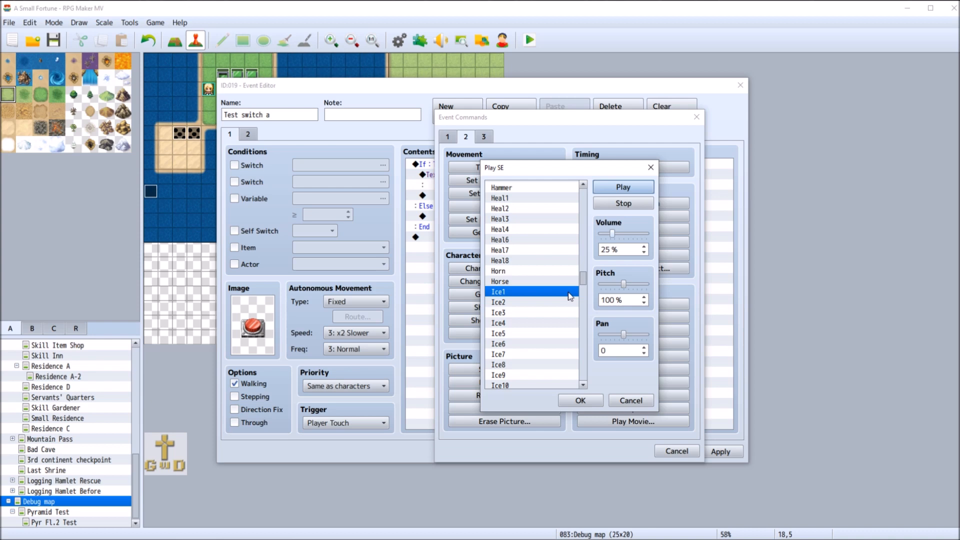
left_click(530, 302)
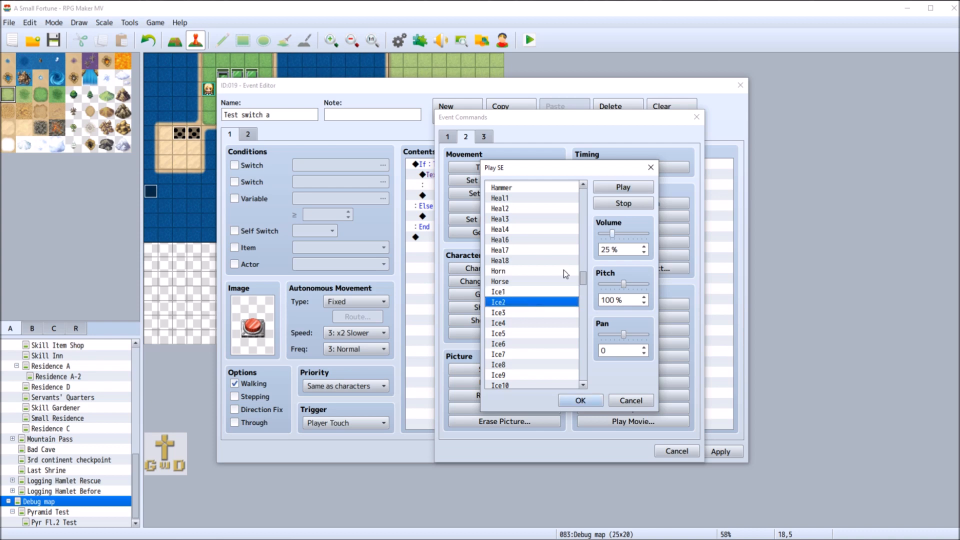
left_click(615, 187)
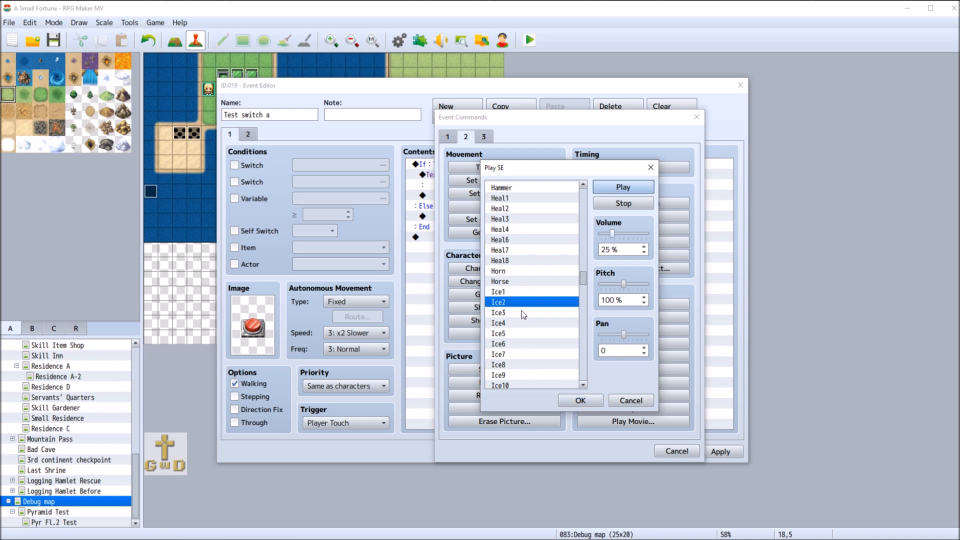
left_click(524, 313)
left_click(619, 189)
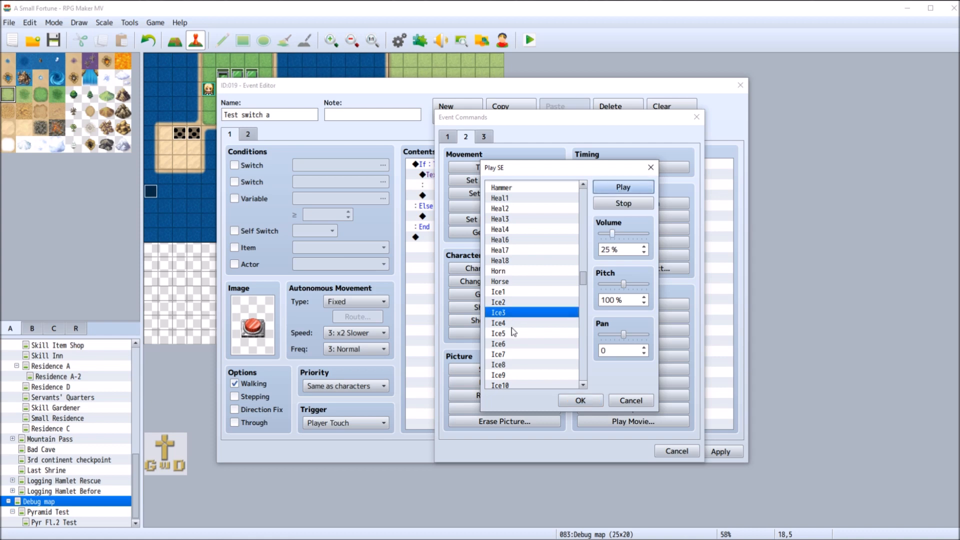
Preview the Ice4, Ice5, Ice6 and Ice7 sound effects for the correct-button feedback
left_click(522, 323)
left_click(613, 188)
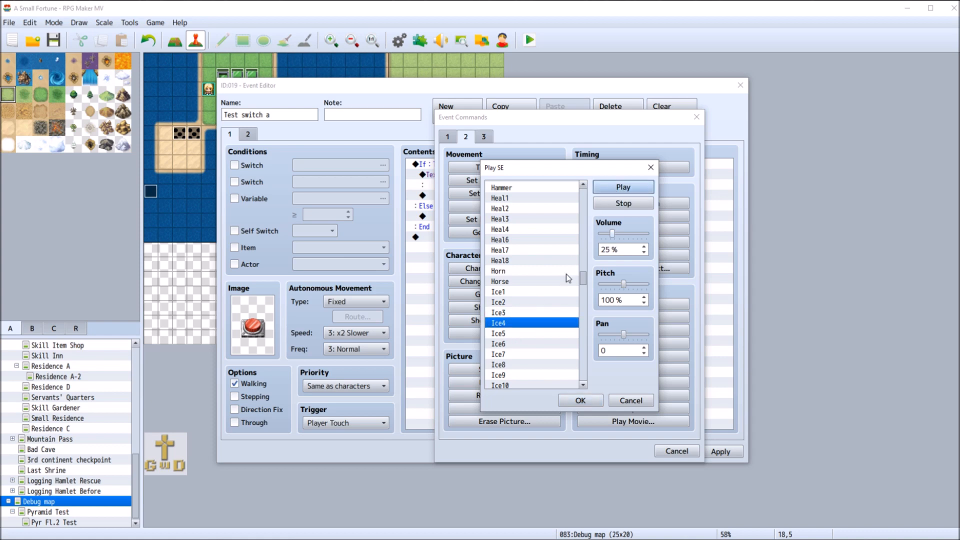
left_click(523, 333)
left_click(617, 189)
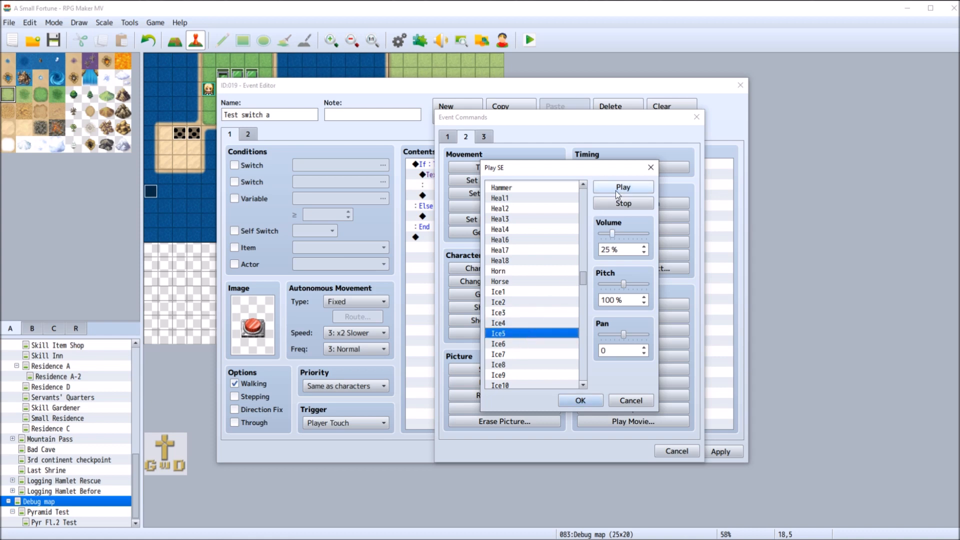
scroll(537, 336, "down", 1)
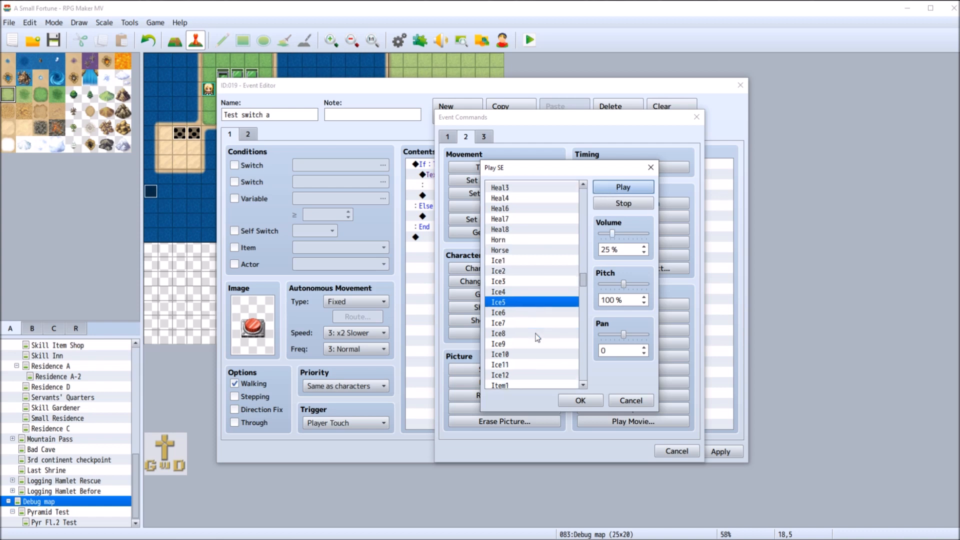
left_click(527, 314)
left_click(623, 185)
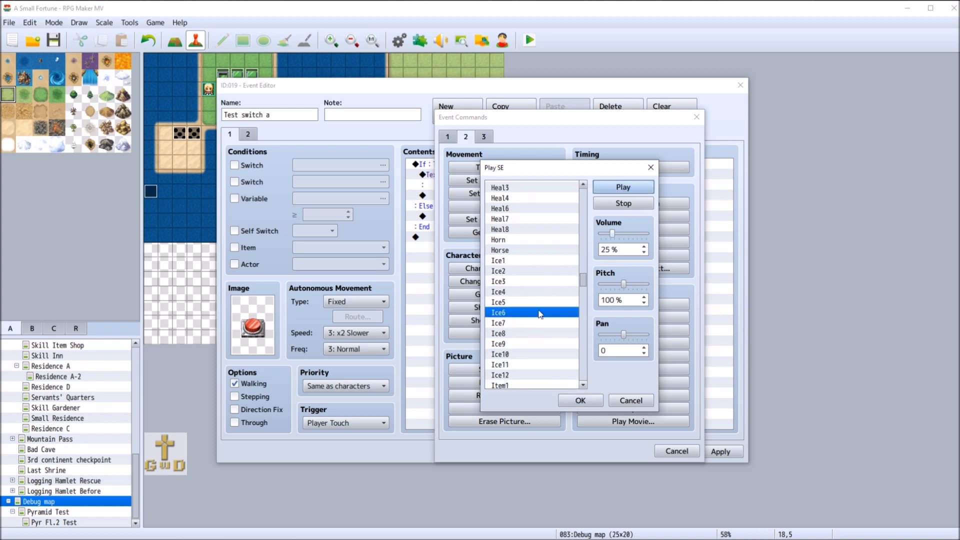
left_click(538, 324)
left_click(618, 190)
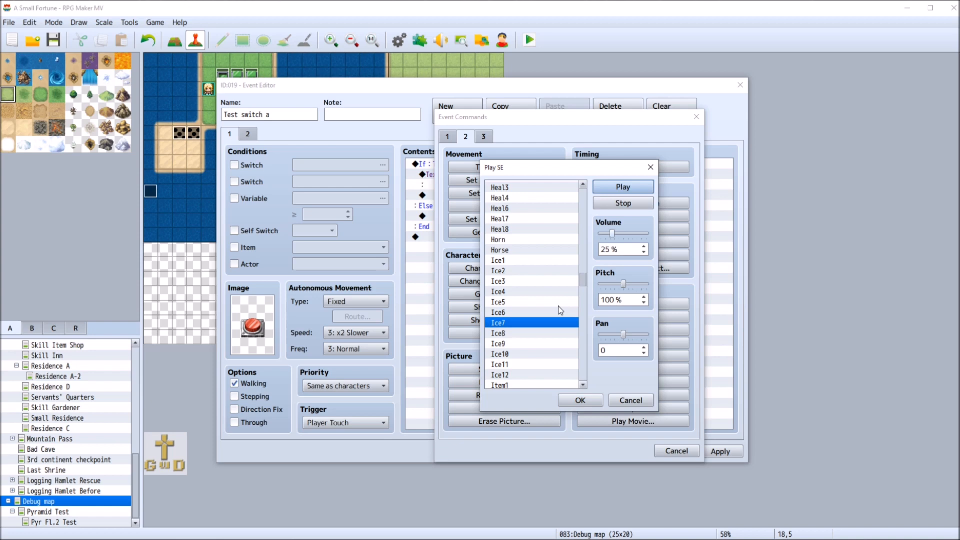
Preview the Ice8, Ice9, Ice10 and Ice11 sound effects
left_click(531, 334)
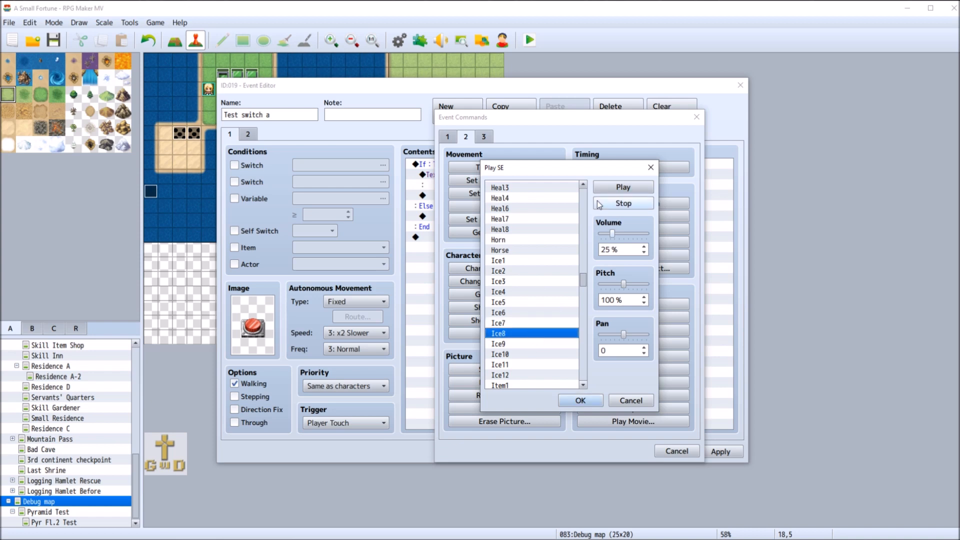
left_click(621, 190)
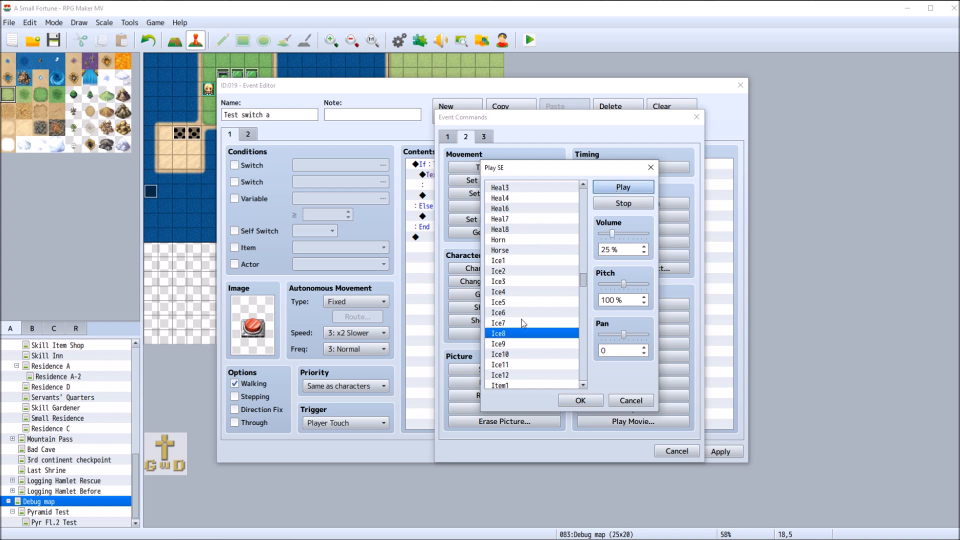
left_click(525, 344)
left_click(624, 187)
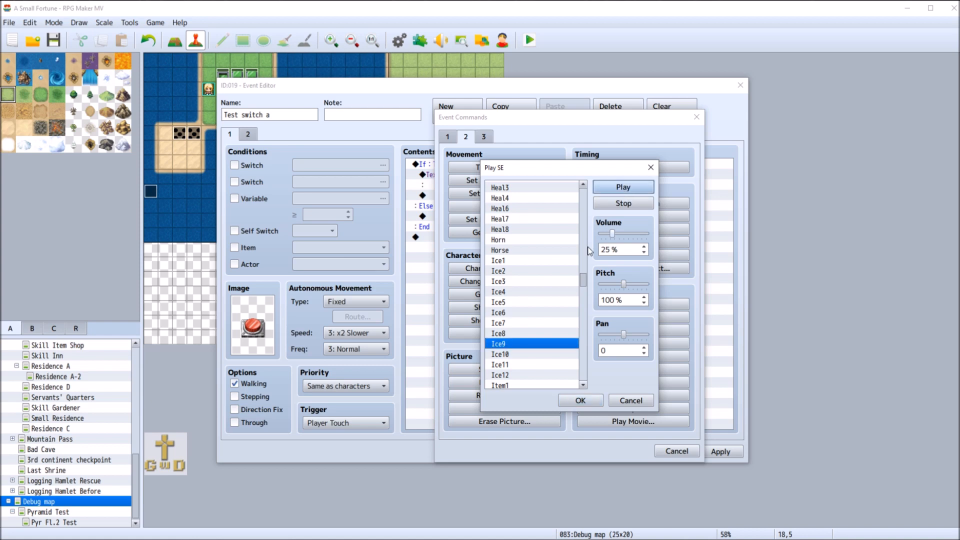
left_click(545, 354)
left_click(625, 185)
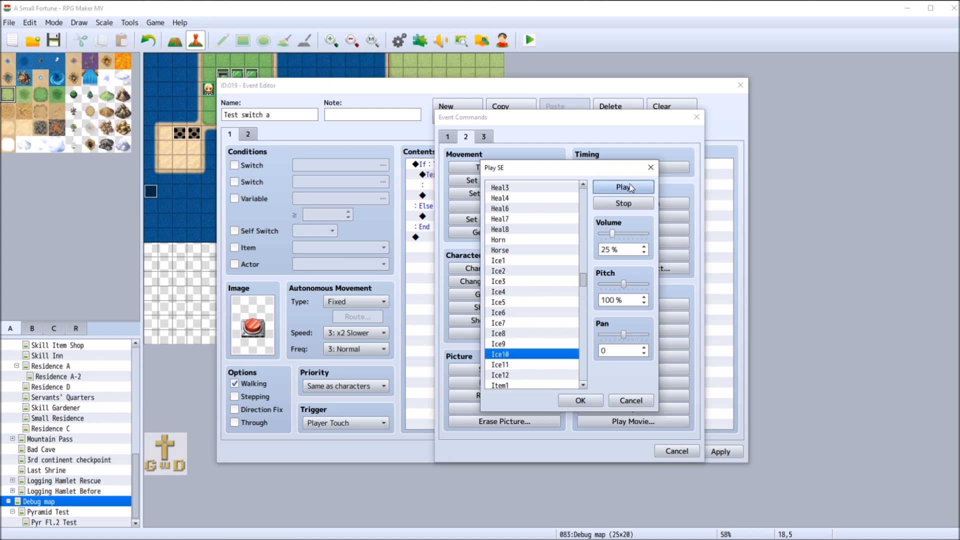
scroll(545, 323, "down", 2)
left_click(605, 190)
left_click(543, 313)
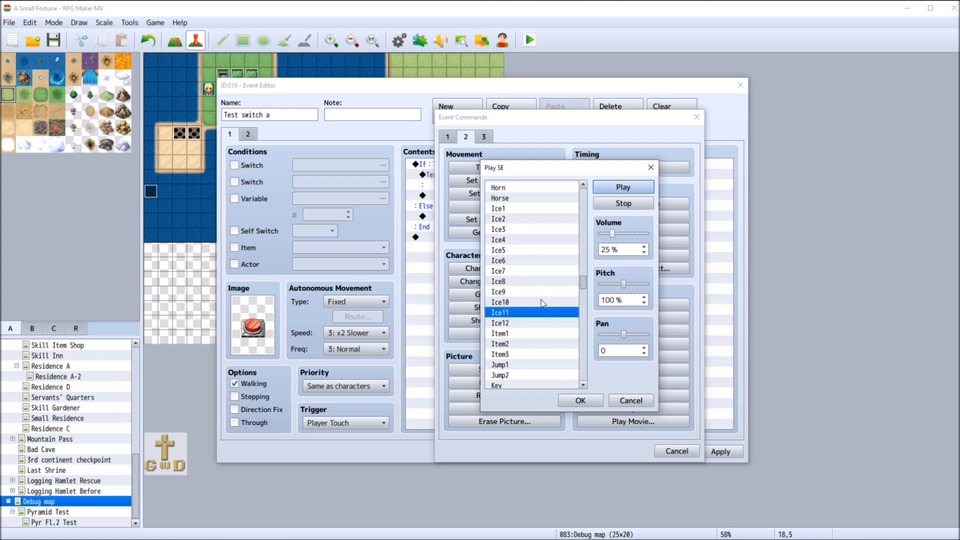
Preview the Ice12 sound effect and the Item1, Item2 and Item3 sounds
left_click(531, 334)
left_click(623, 187)
left_click(529, 323)
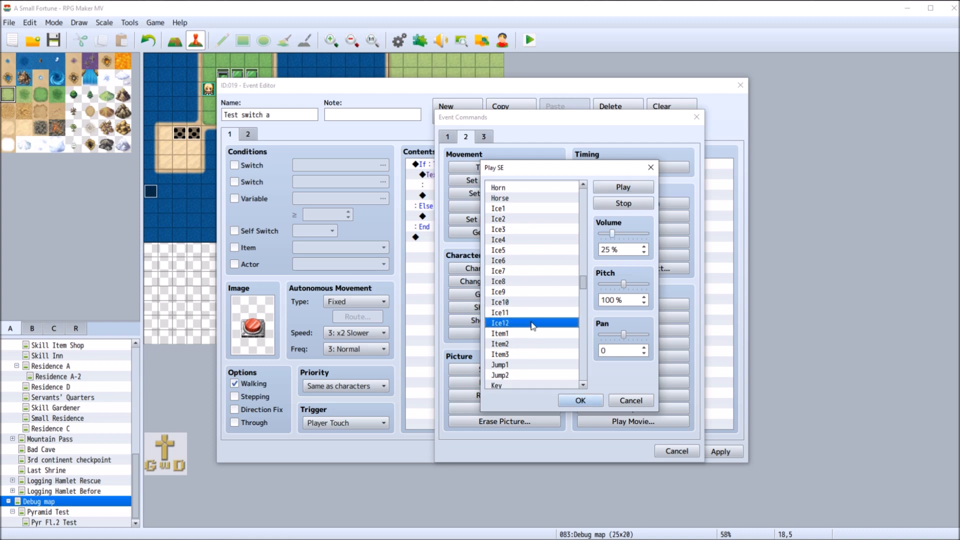
left_click(625, 187)
left_click(541, 344)
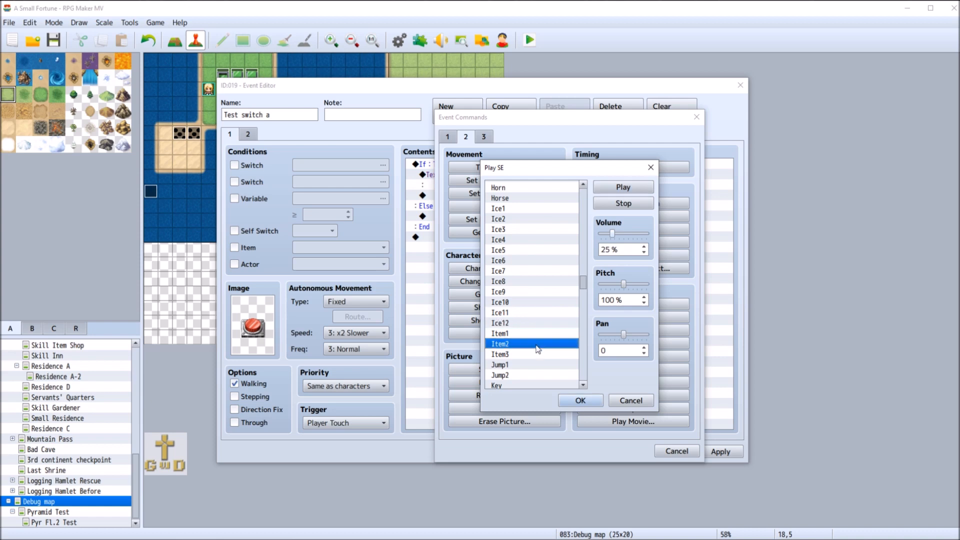
left_click(625, 190)
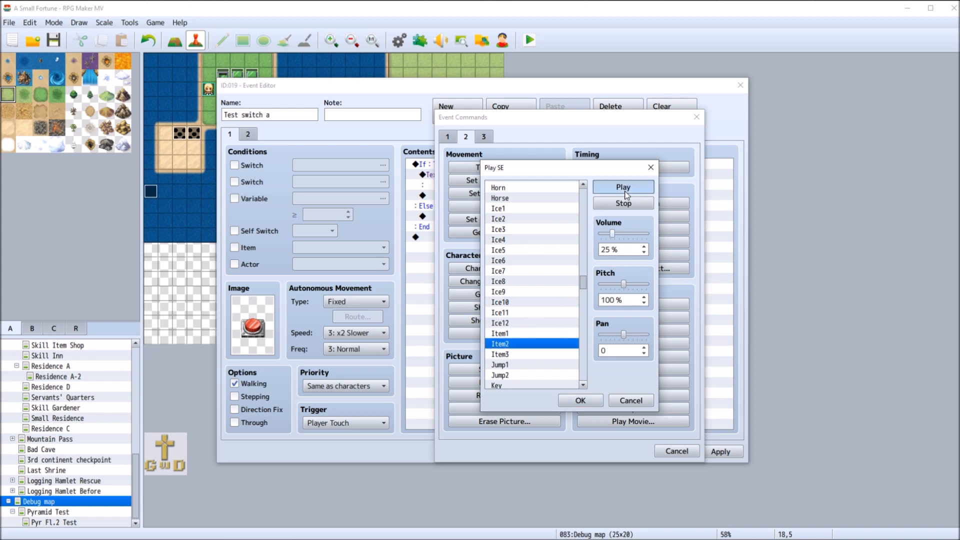
left_click(529, 354)
left_click(632, 188)
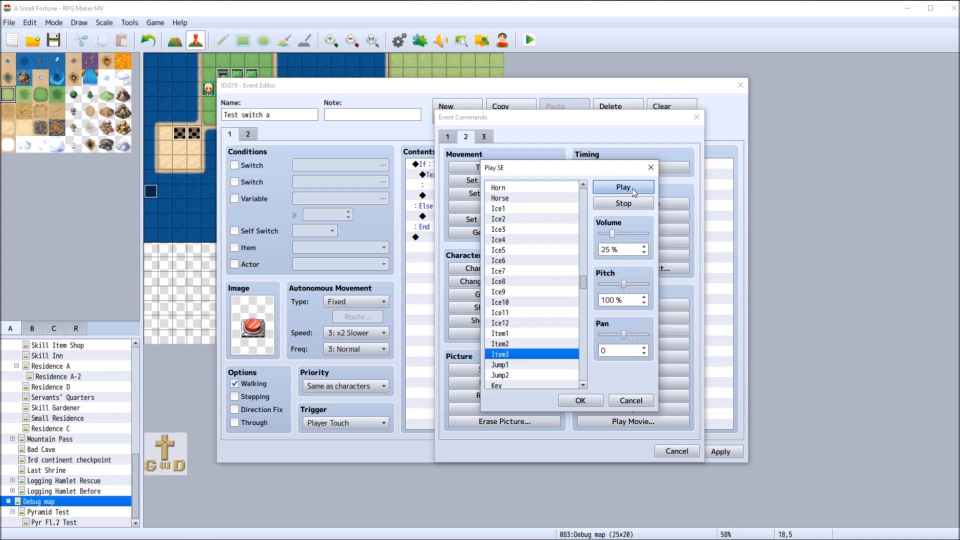
Preview the Key and Machine sound effects as candidates for the correct-button sound
scroll(540, 336, "down", 2)
scroll(540, 336, "down", 2)
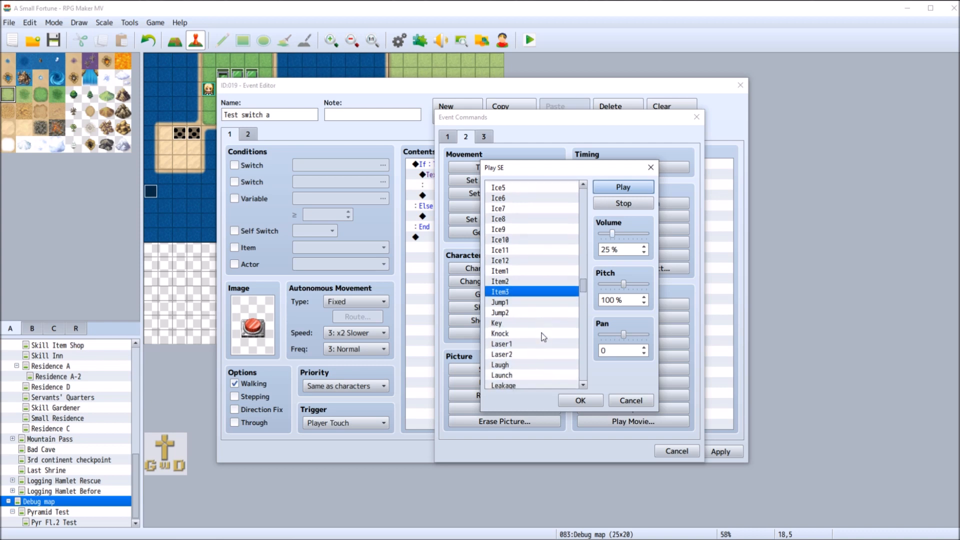
left_click(537, 325)
left_click(619, 190)
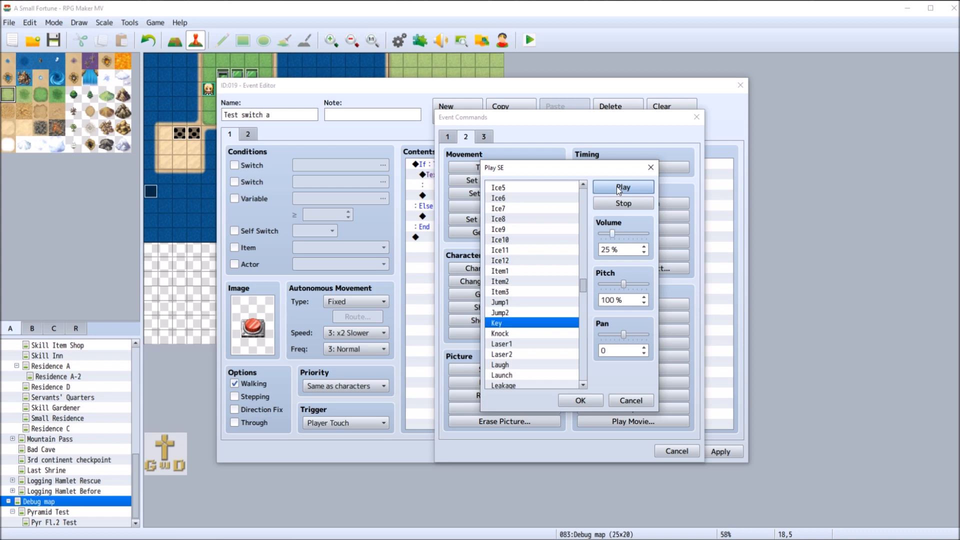
scroll(545, 320, "down", 2)
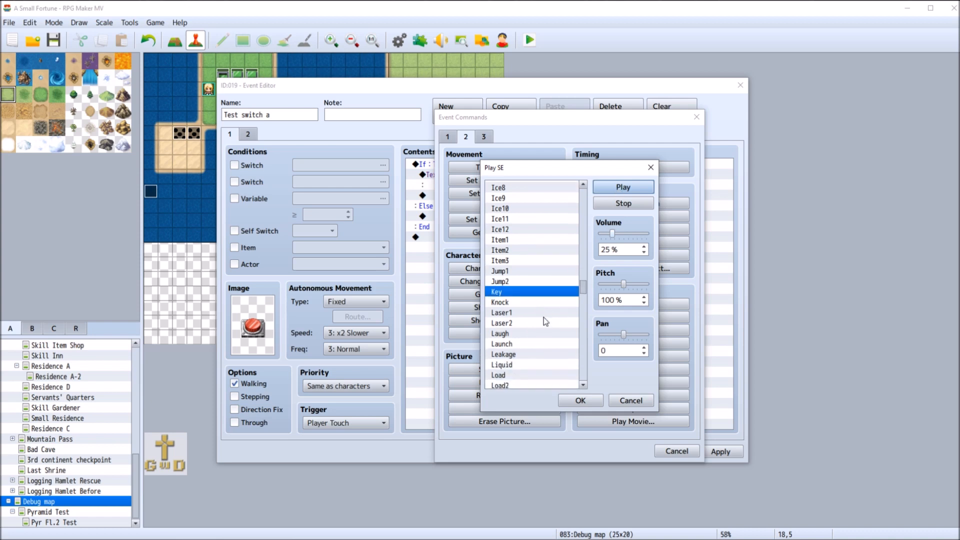
scroll(545, 312, "down", 1)
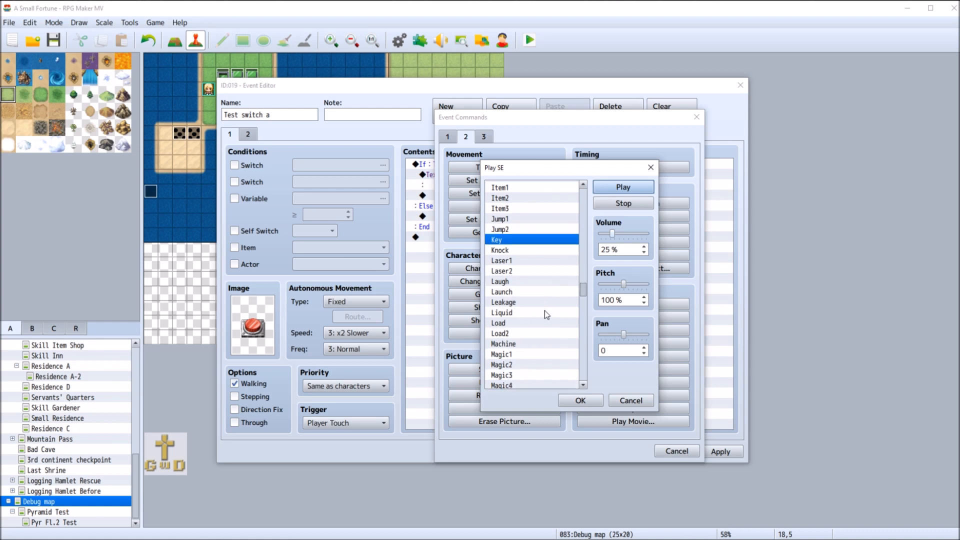
scroll(542, 314, "down", 1)
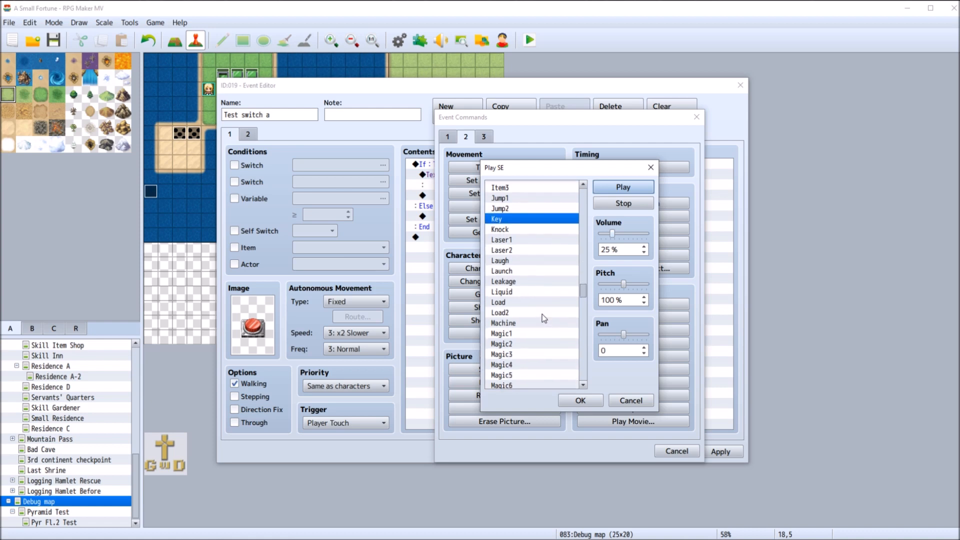
left_click(535, 323)
left_click(627, 191)
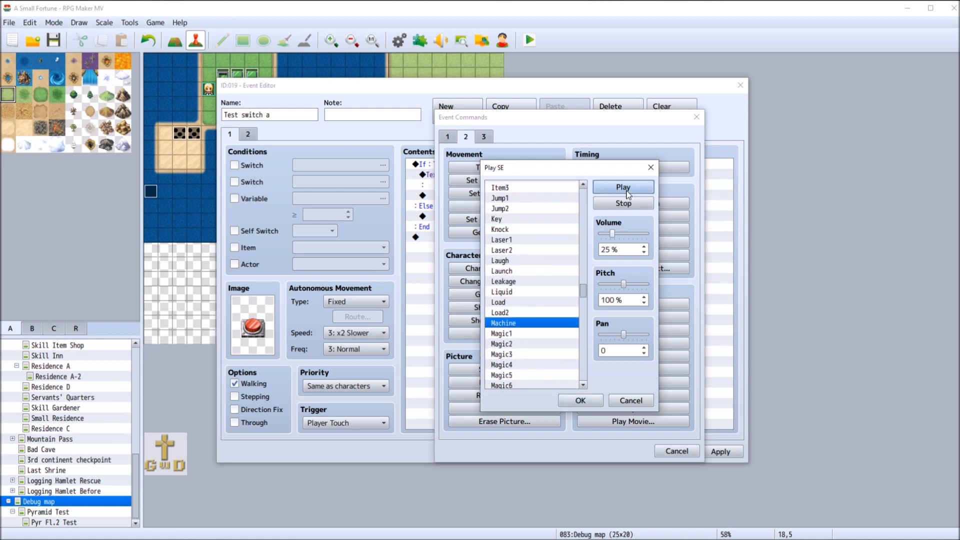
Preview the Load and Load2 sound effects, listening to Load2 repeatedly
left_click(527, 303)
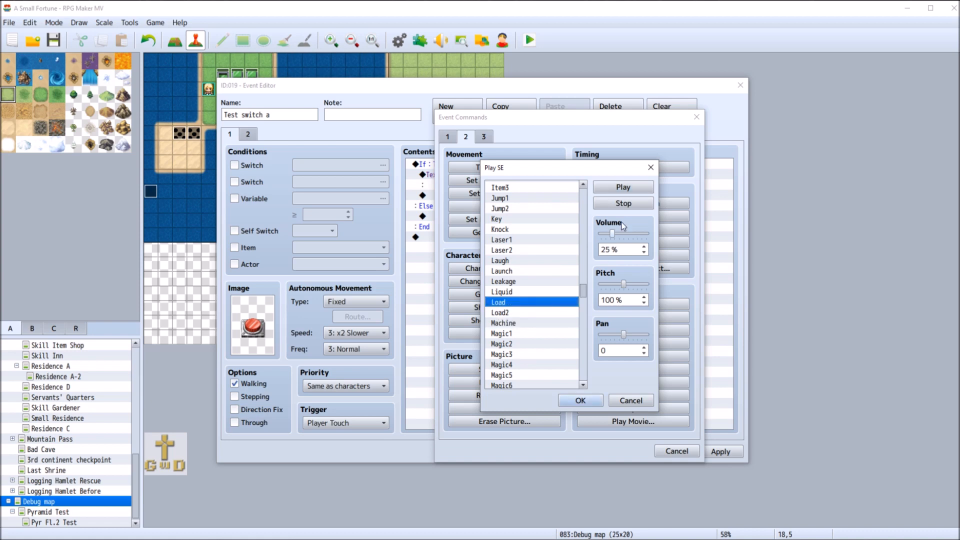
left_click(531, 313)
left_click(630, 187)
scroll(567, 317, "down", 4)
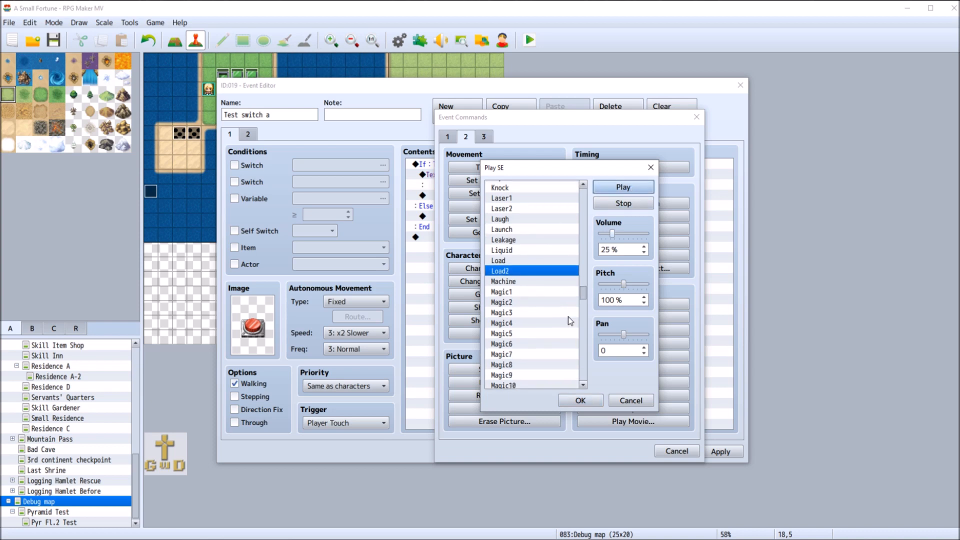
left_click(630, 189)
left_click(630, 190)
Browse past the Magic, Monster and Move sounds and preview the Neon and Open1 sound effects
scroll(538, 288, "down", 8)
scroll(538, 283, "down", 6)
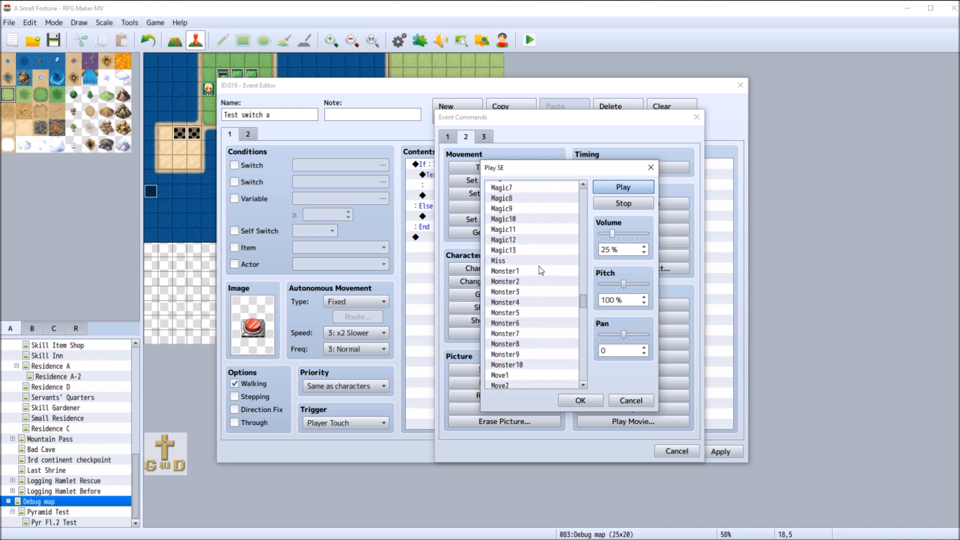
scroll(541, 268, "down", 3)
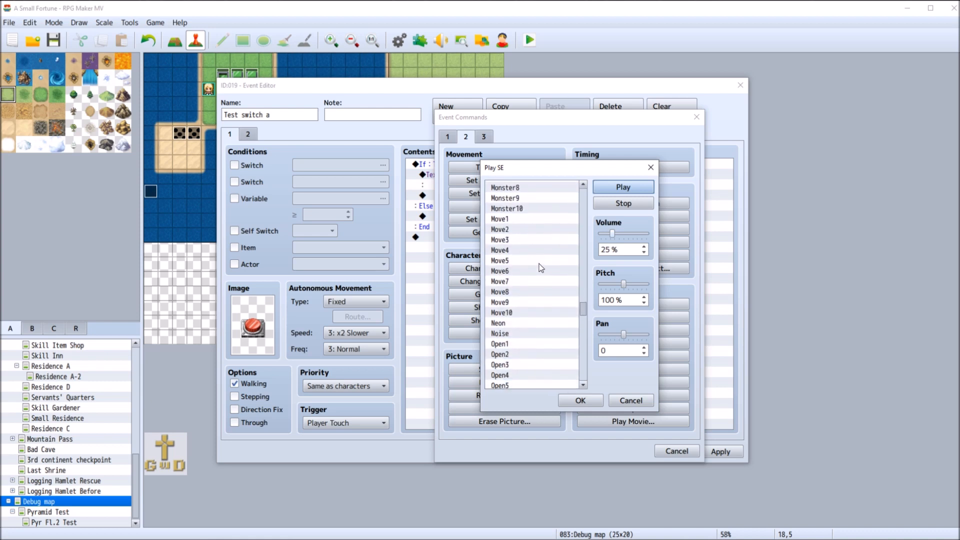
left_click(531, 302)
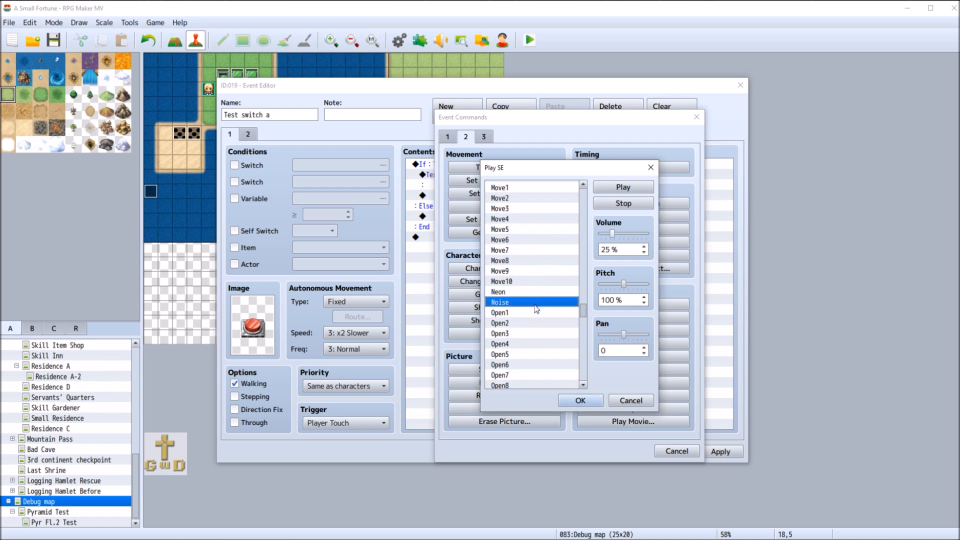
left_click(537, 312)
left_click(528, 292)
left_click(619, 189)
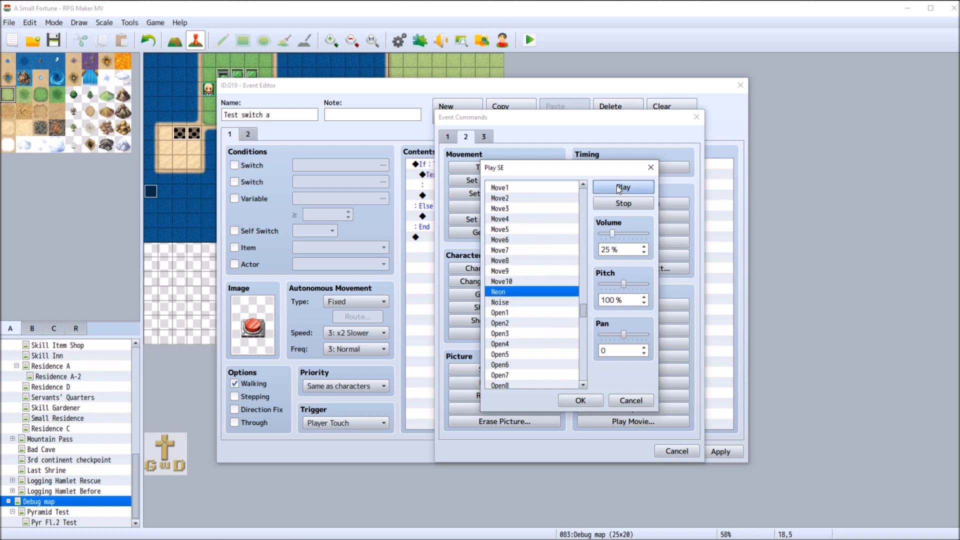
left_click(535, 312)
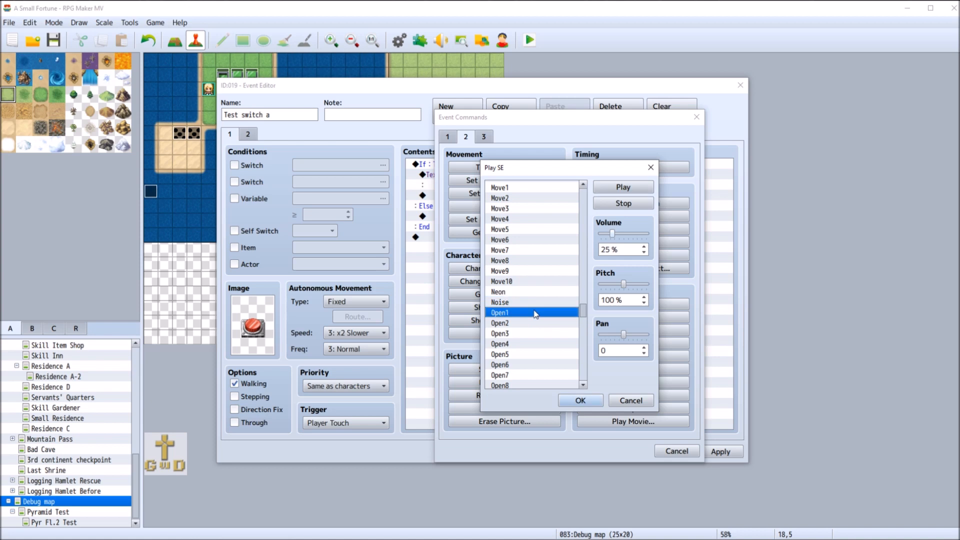
Preview the Open2, Open3 and Open7 sound effects
scroll(553, 315, "down", 2)
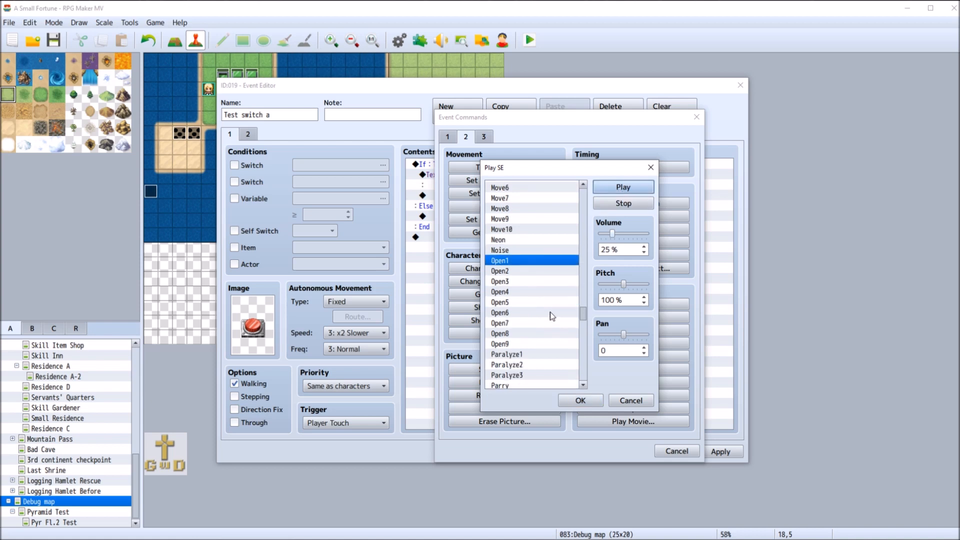
left_click(524, 271)
left_click(623, 188)
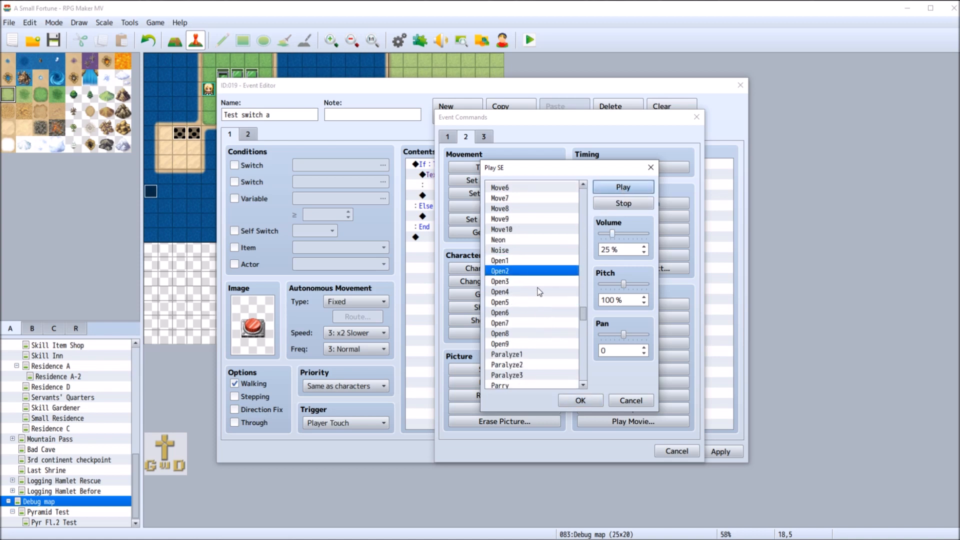
left_click(533, 281)
left_click(617, 189)
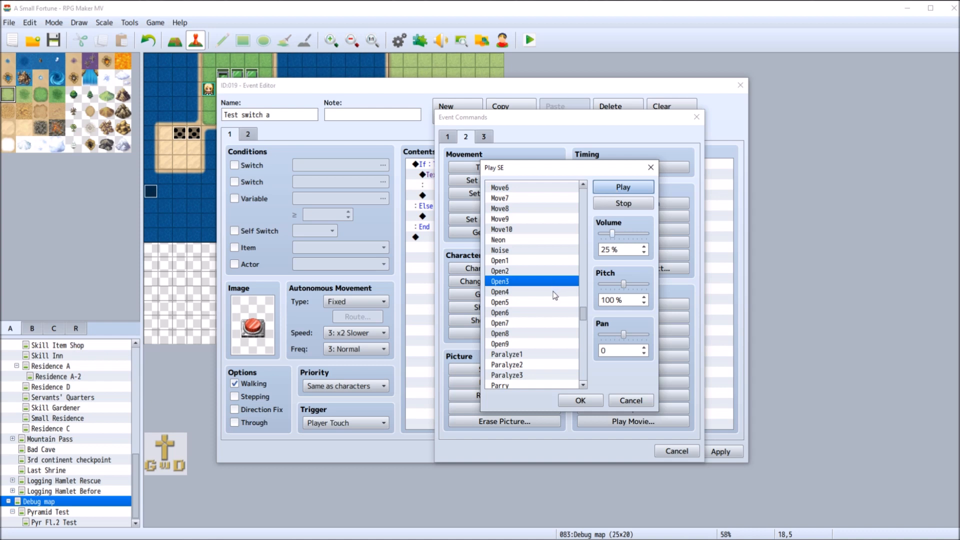
left_click(542, 323)
left_click(618, 190)
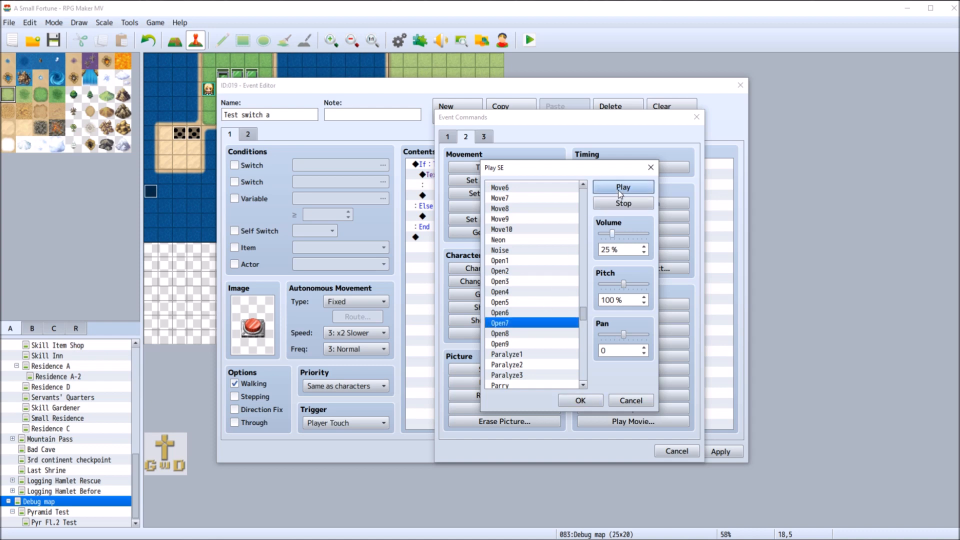
Preview the Powerup sound effect as a candidate for the correct-button sound
scroll(551, 290, "down", 1)
scroll(555, 284, "down", 2)
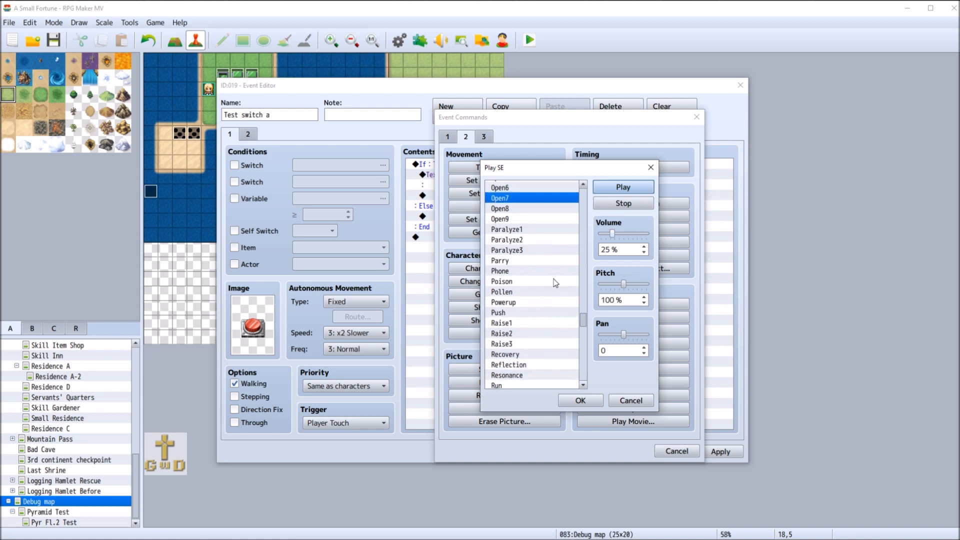
left_click(542, 302)
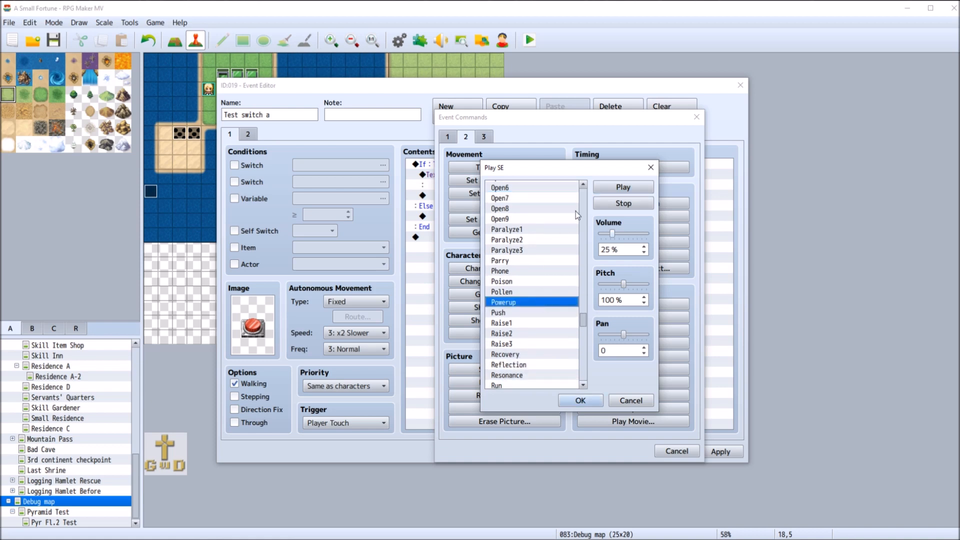
left_click(626, 190)
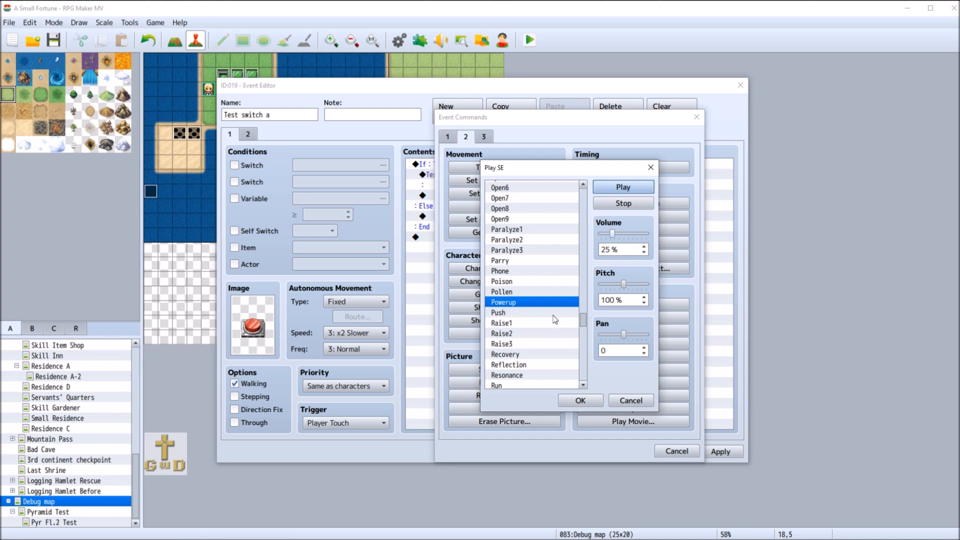
Browse past the Raise, Saint, Shot, Skill and Slash sounds and preview the Sound1 sound effect
scroll(555, 313, "down", 3)
scroll(554, 310, "down", 3)
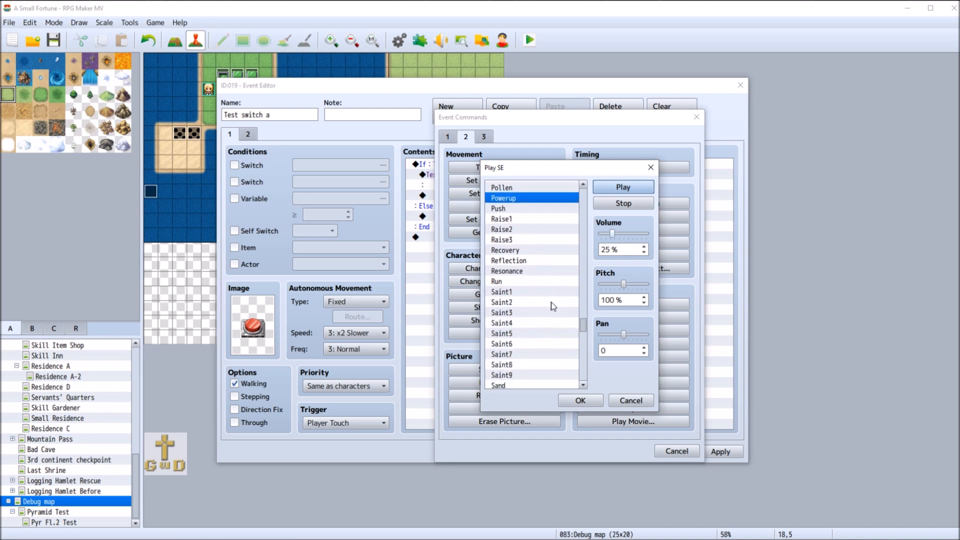
scroll(553, 302, "down", 3)
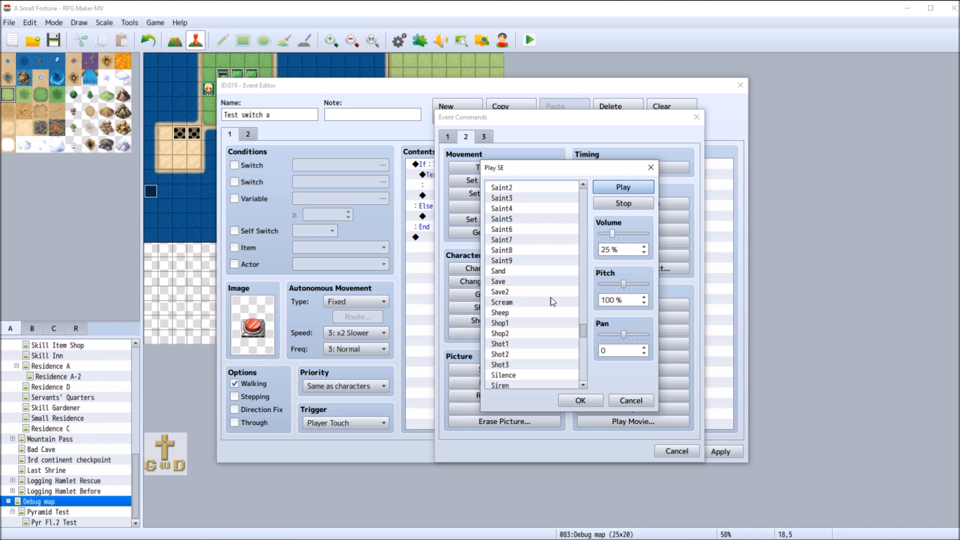
scroll(552, 302, "down", 1)
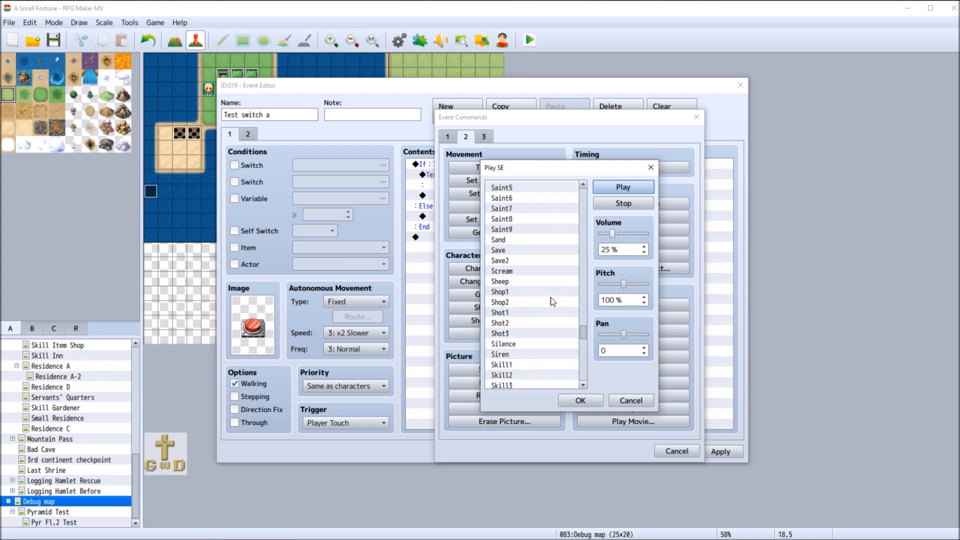
scroll(553, 302, "down", 3)
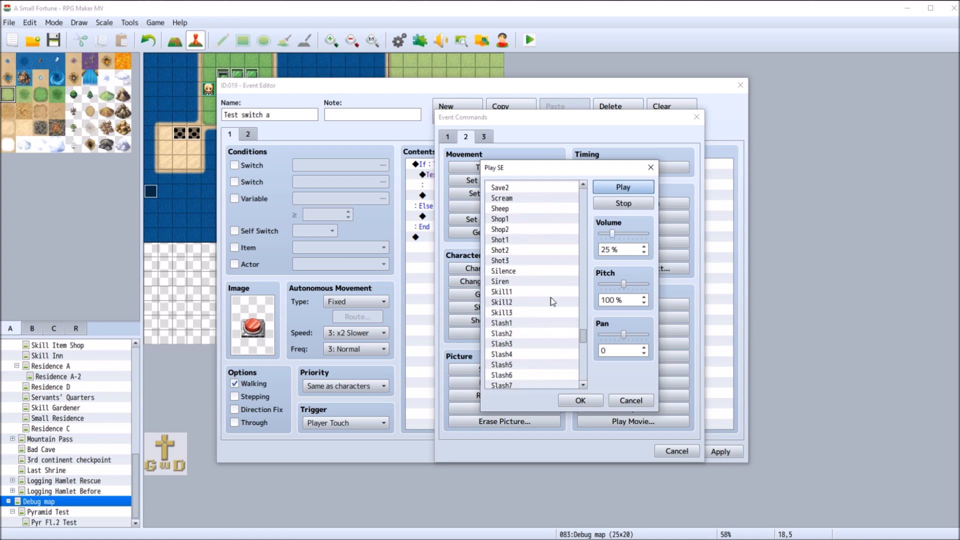
scroll(552, 301, "down", 5)
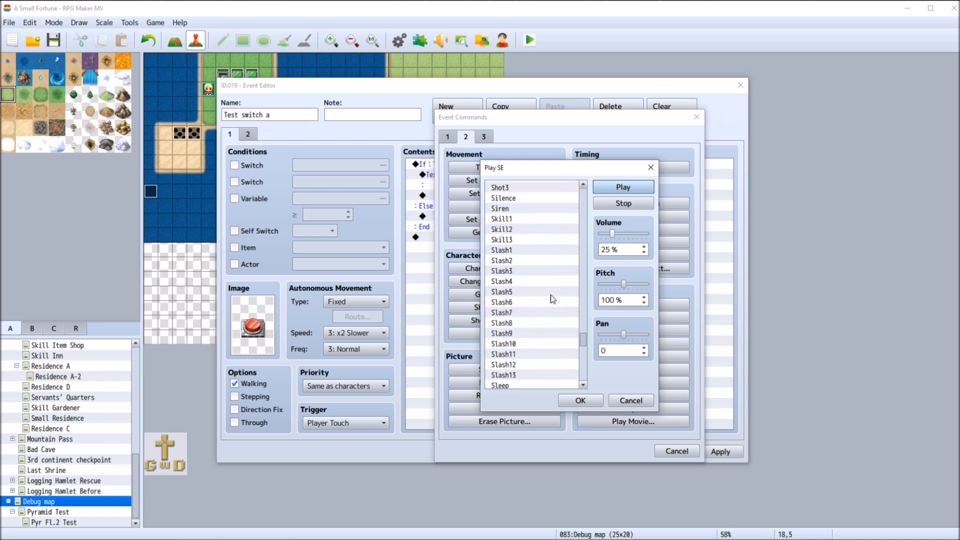
scroll(552, 300, "down", 1)
left_click(546, 301)
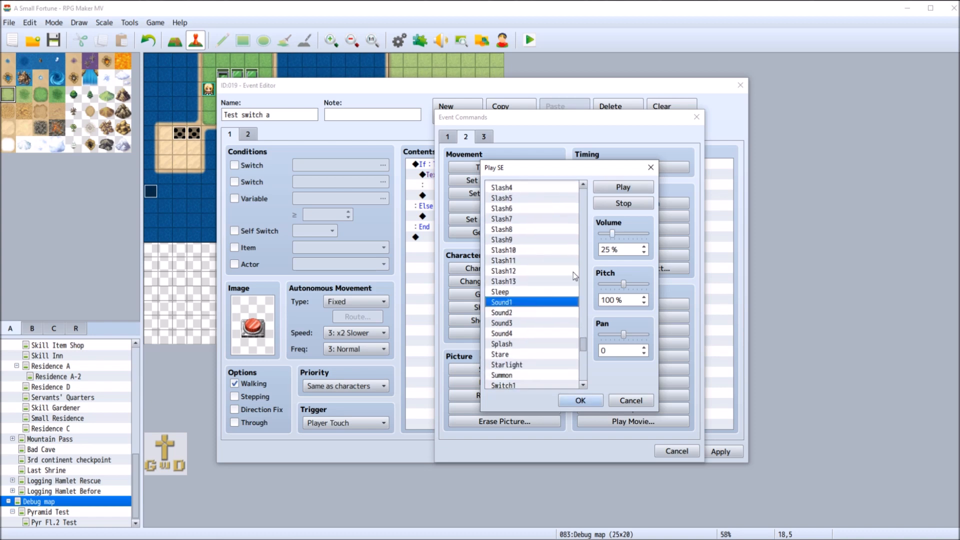
left_click(620, 188)
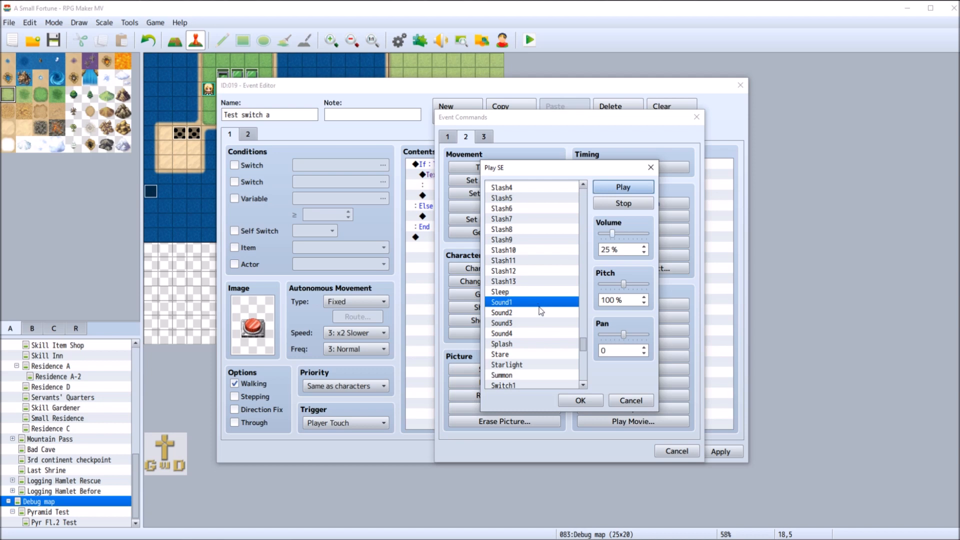
Preview the Sound2, Sound3 and Sound4 sound effects
left_click(542, 312)
left_click(623, 187)
left_click(543, 323)
left_click(620, 188)
left_click(537, 334)
left_click(619, 190)
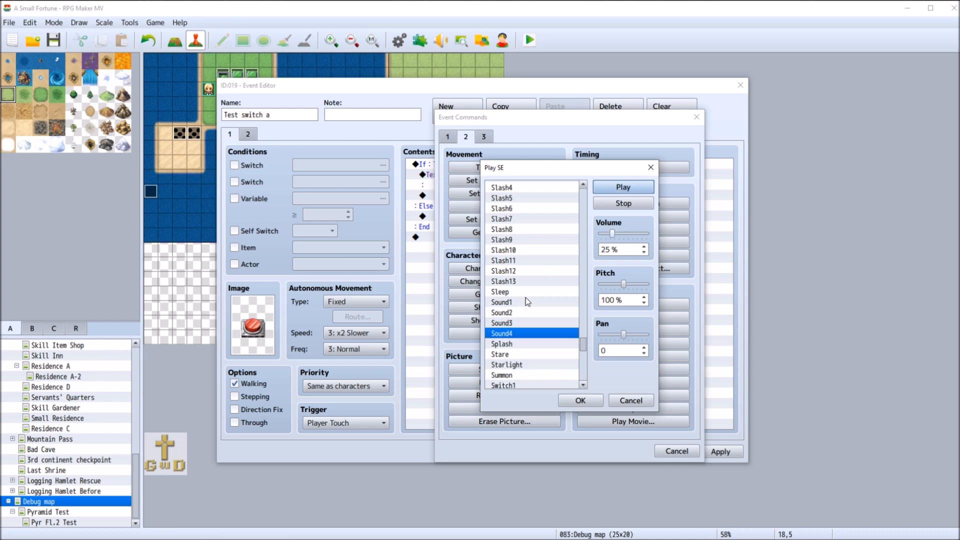
Preview the Switch1, Switch2 and Switch3 sound effects, leaving Switch3 selected
scroll(528, 300, "down", 3)
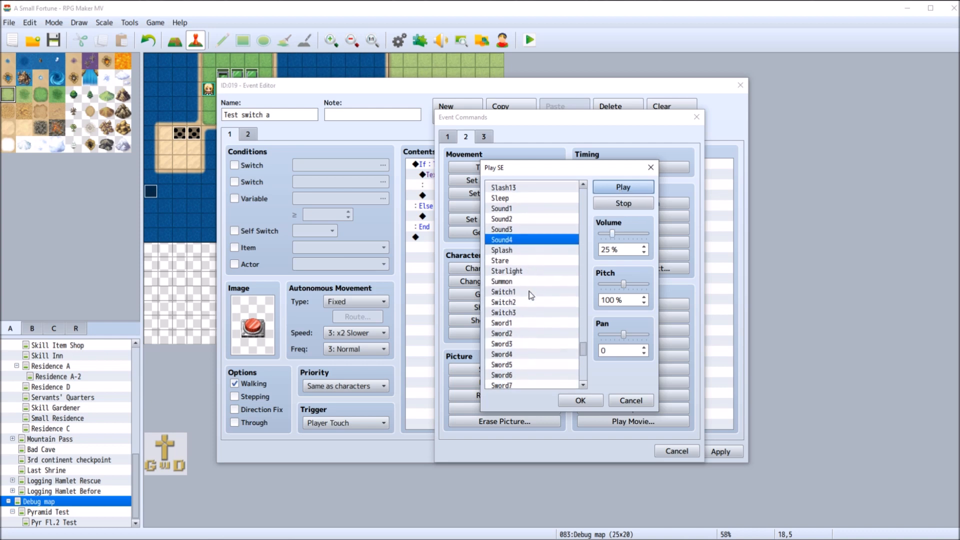
left_click(531, 294)
left_click(623, 190)
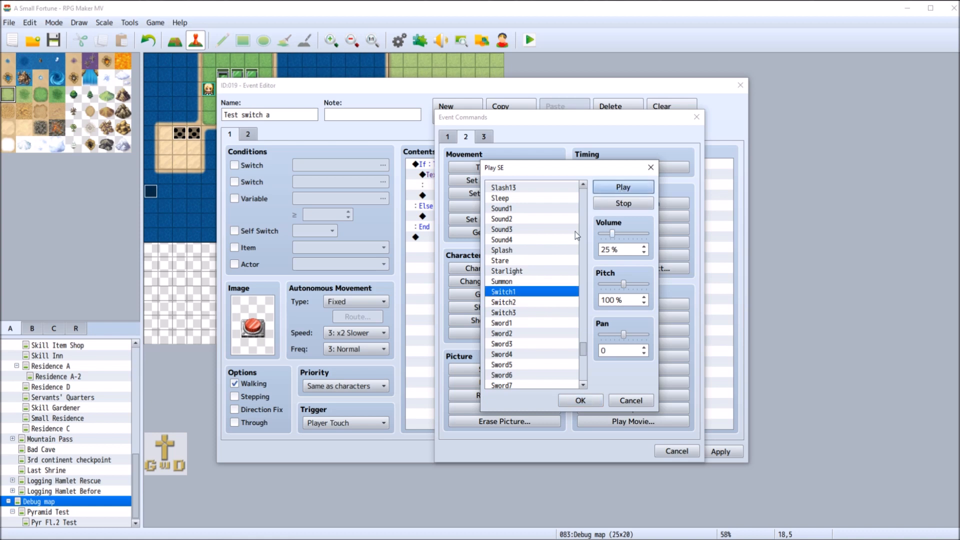
left_click(532, 302)
left_click(622, 188)
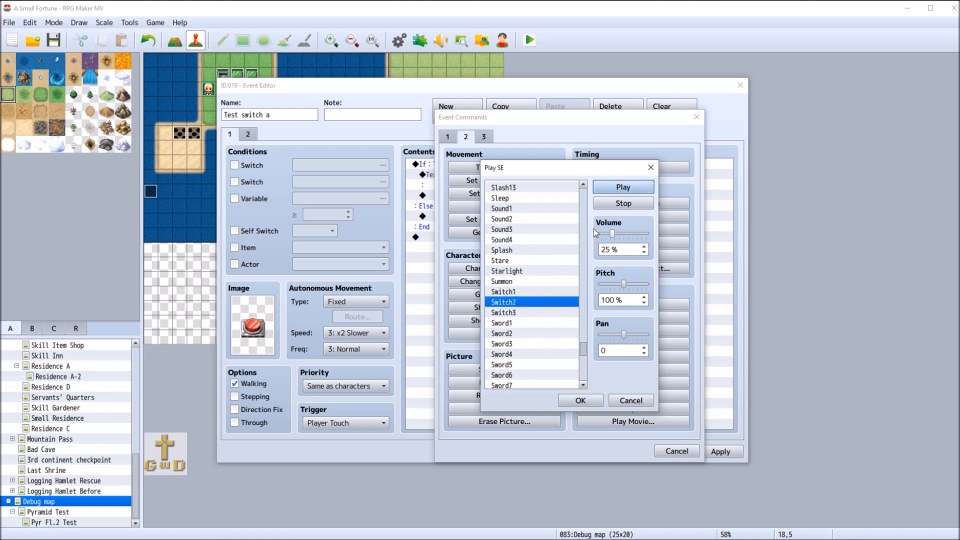
left_click(544, 312)
left_click(619, 190)
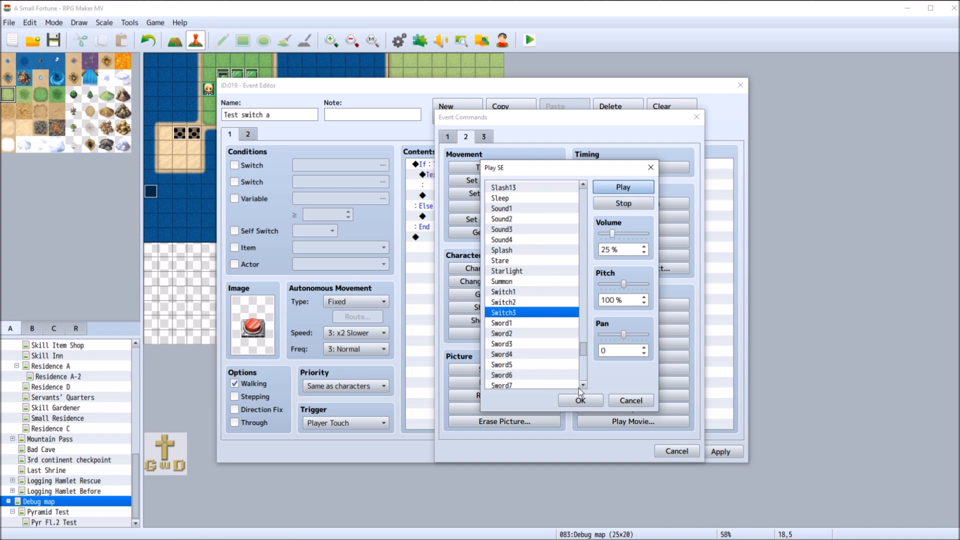
Set the Switch3 sound's pitch to 110% and insert the Play SE command into the If branch
left_click(624, 285)
left_click(642, 191)
left_click(644, 196)
left_click(637, 287)
left_click(644, 304)
left_click(645, 303)
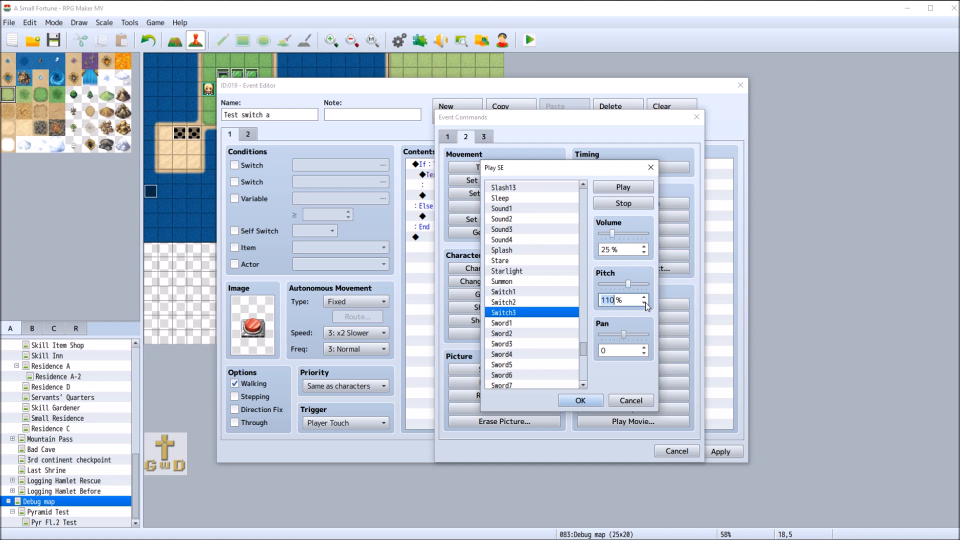
left_click(580, 400)
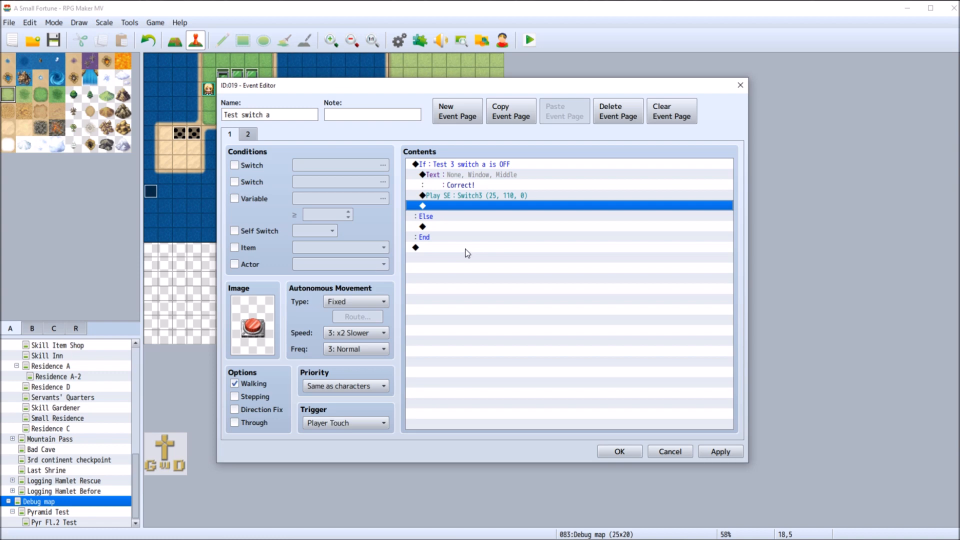
Add a Control Switches command after the sound effect that turns switch 0030 Test 3 switch a ON
double_click(475, 206)
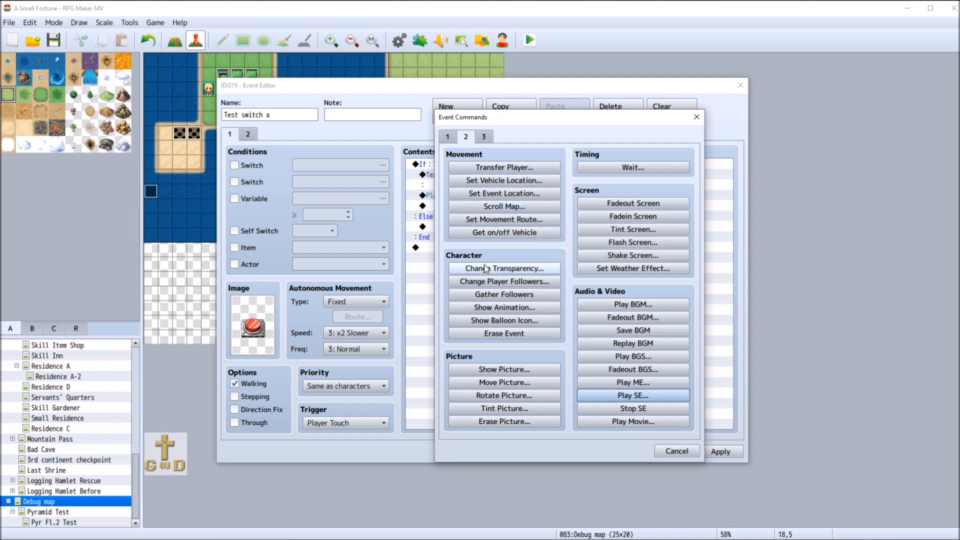
left_click(448, 137)
left_click(504, 255)
left_click(599, 265)
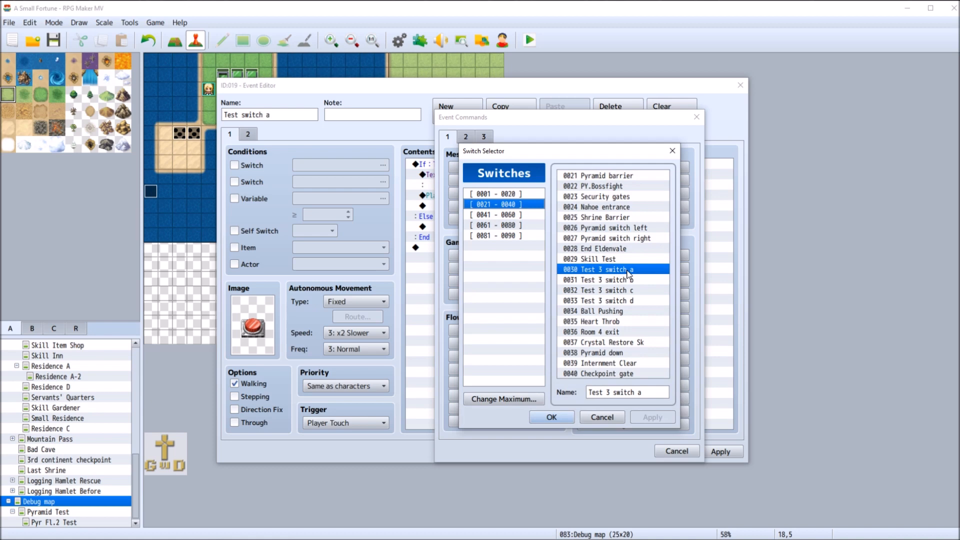
left_click(553, 418)
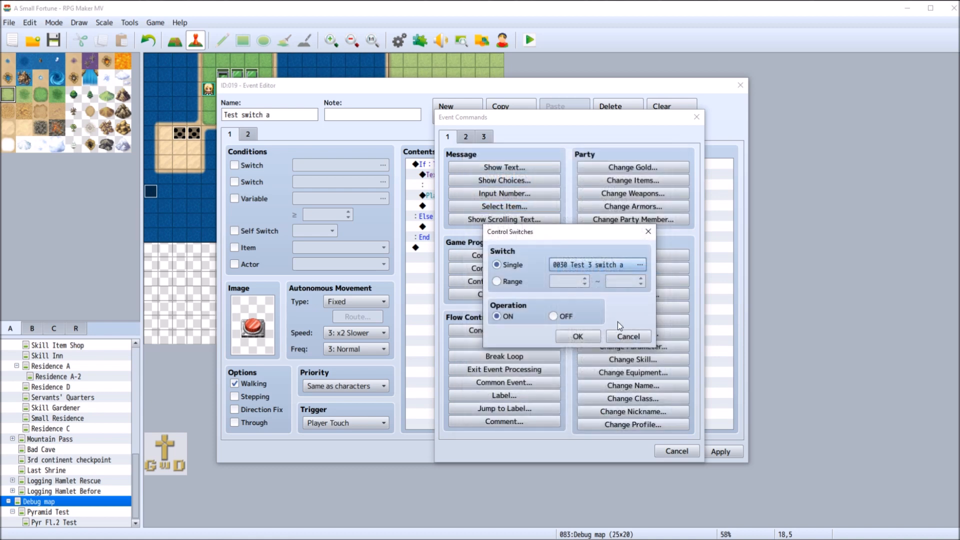
left_click(576, 337)
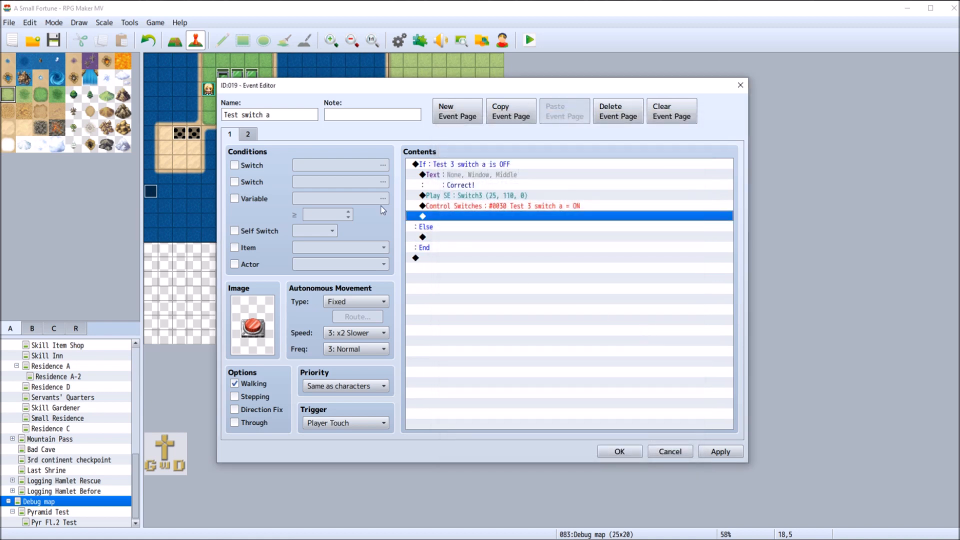
Make event page 2 require switch 0030 Test 3 switch a, and return to page 1
left_click(248, 134)
left_click(234, 165)
left_click(383, 165)
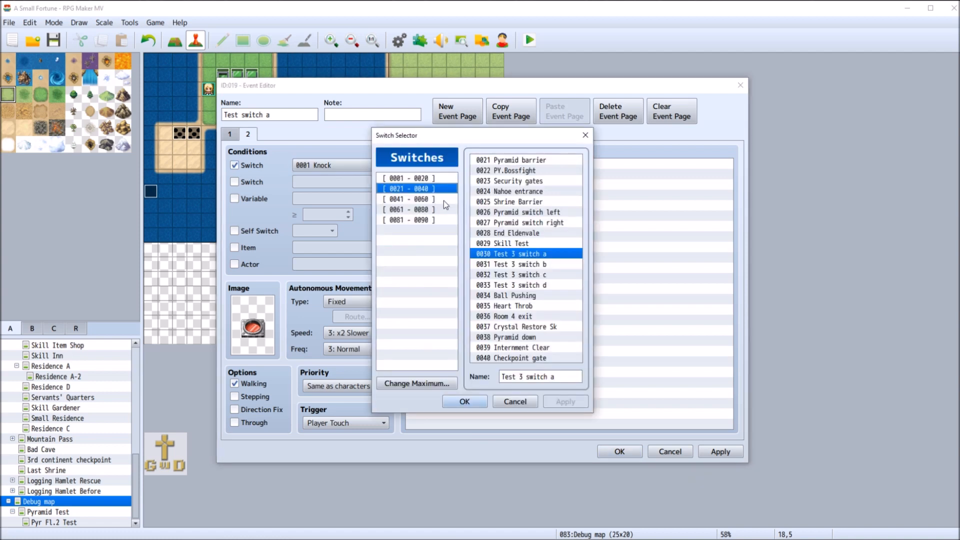
left_click(465, 401)
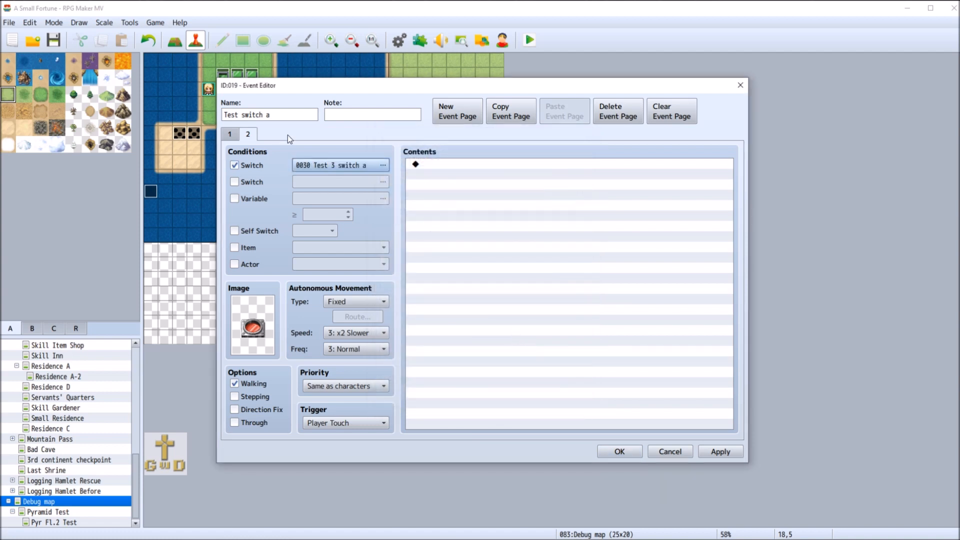
left_click(229, 135)
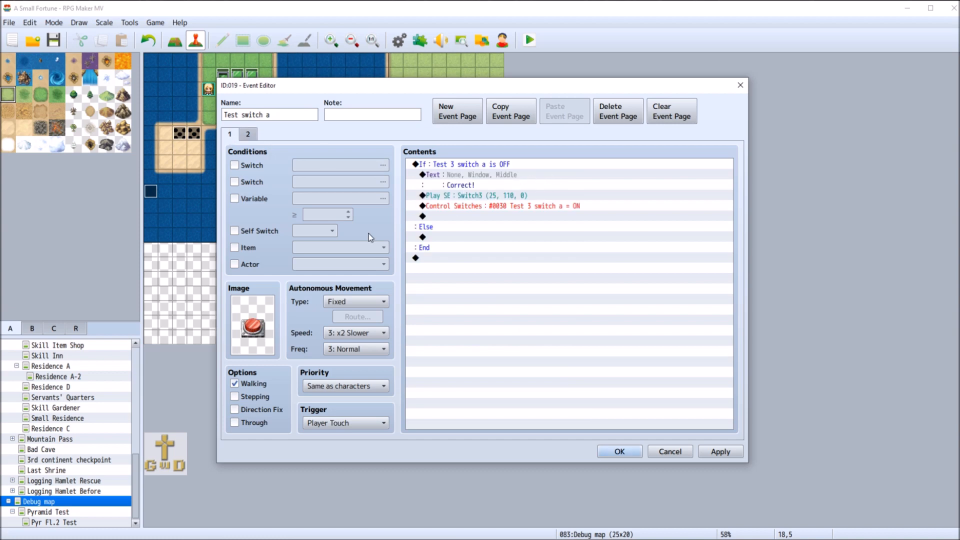
left_click(459, 237)
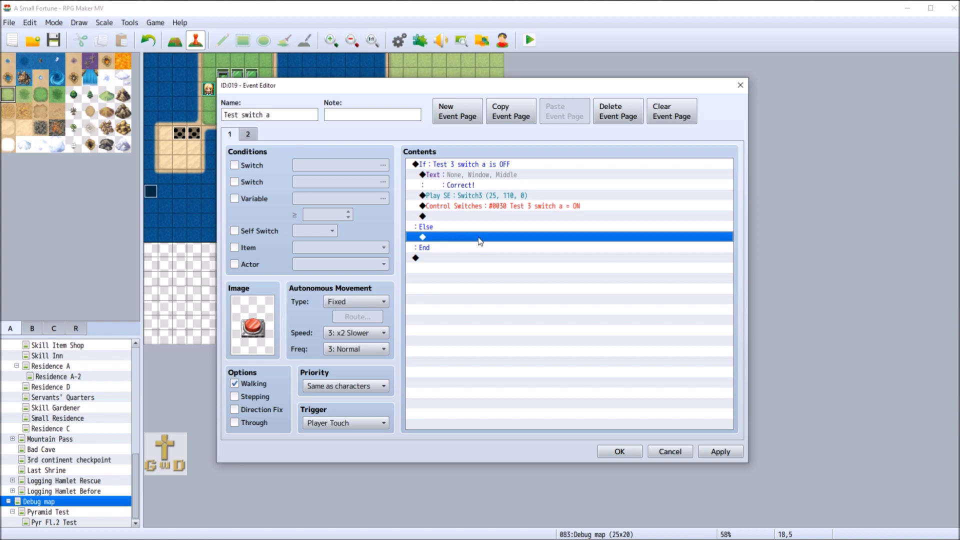
double_click(479, 237)
left_click(480, 170)
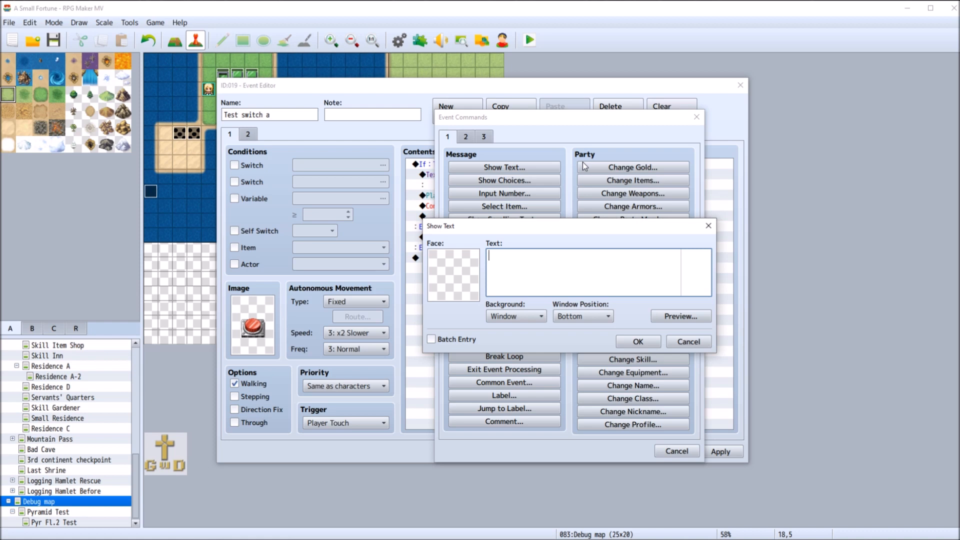
left_click(694, 343)
left_click(677, 452)
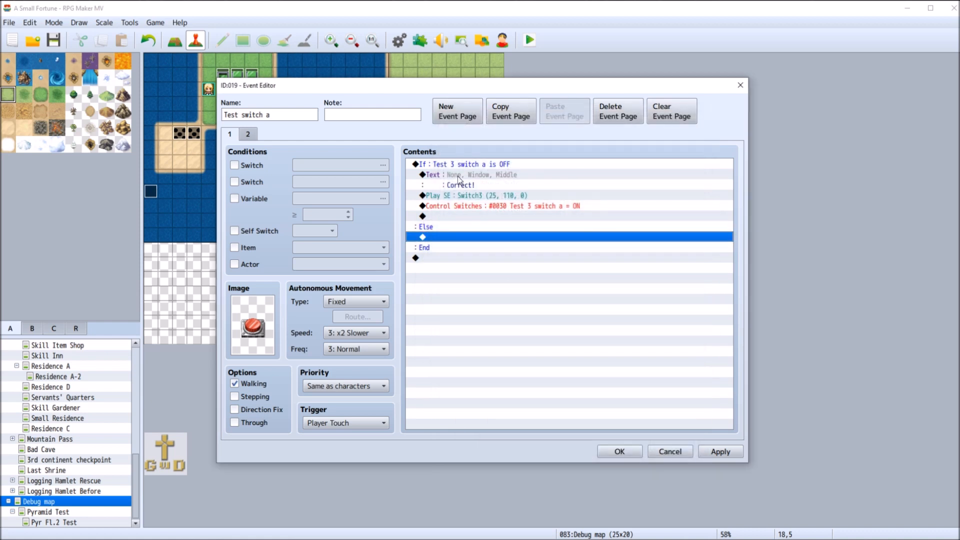
Remove the "Correct!" text command from the If branch on page 1
right_click(457, 176)
left_click(475, 213)
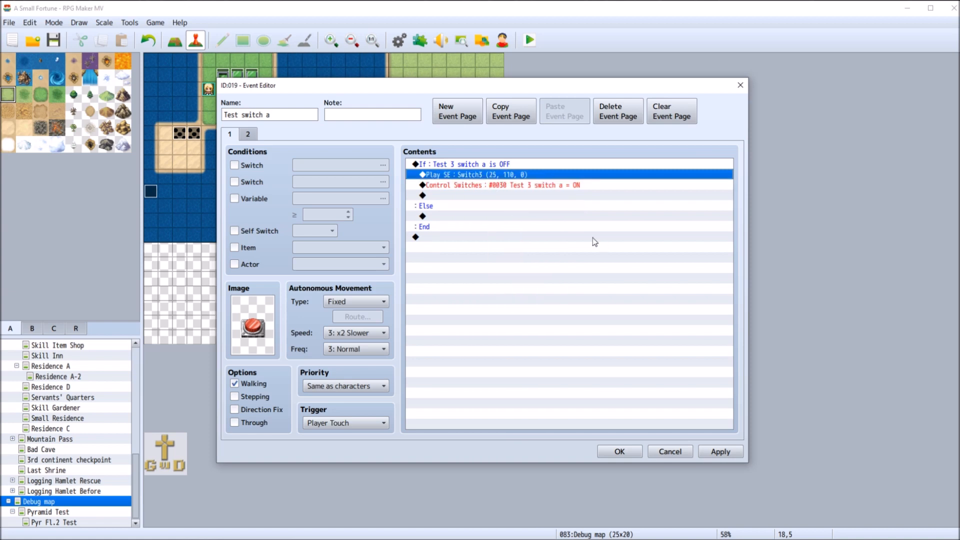
left_click(459, 217)
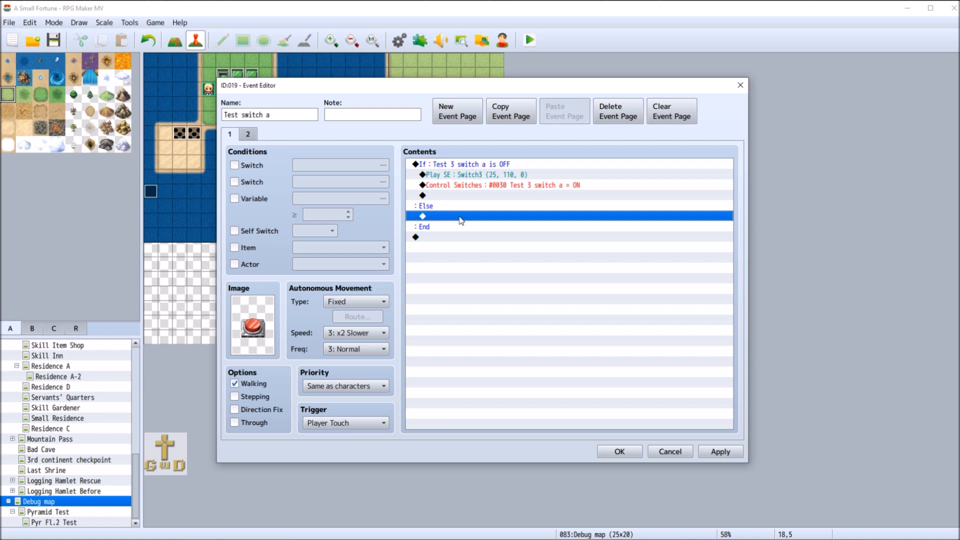
left_click(443, 196)
double_click(443, 196)
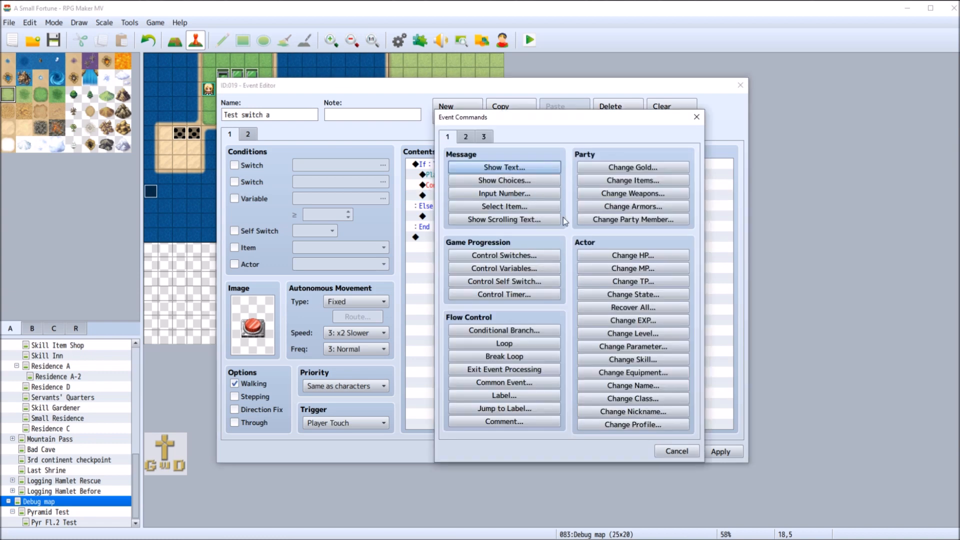
left_click(516, 331)
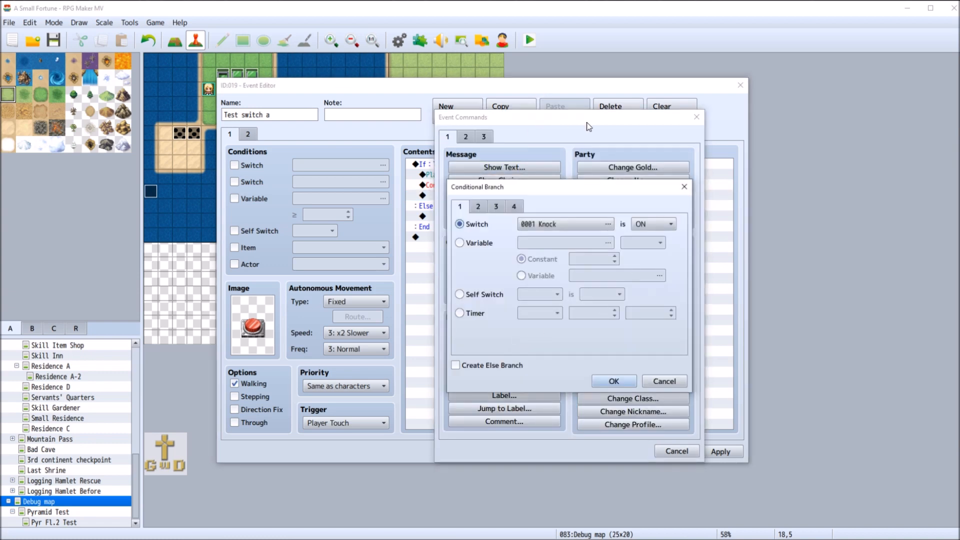
left_click(678, 380)
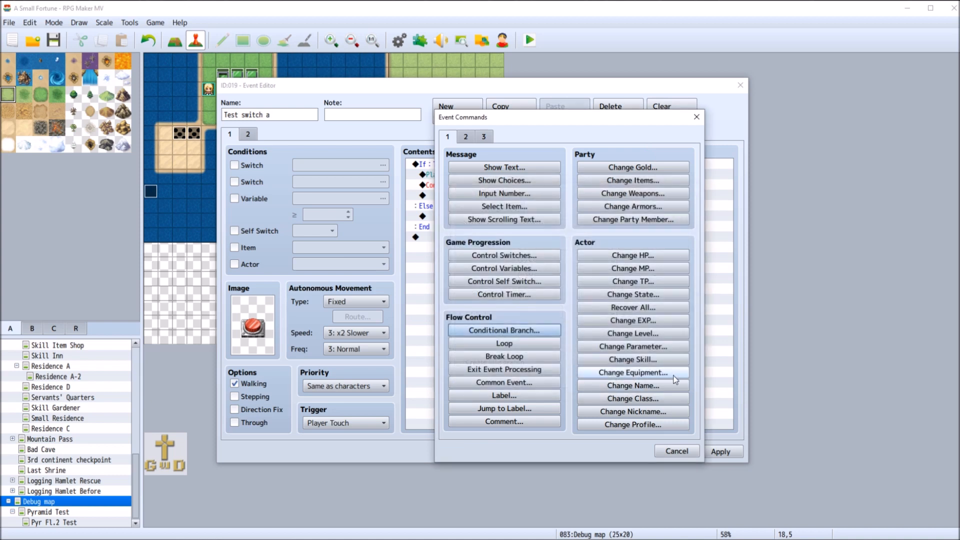
left_click(677, 451)
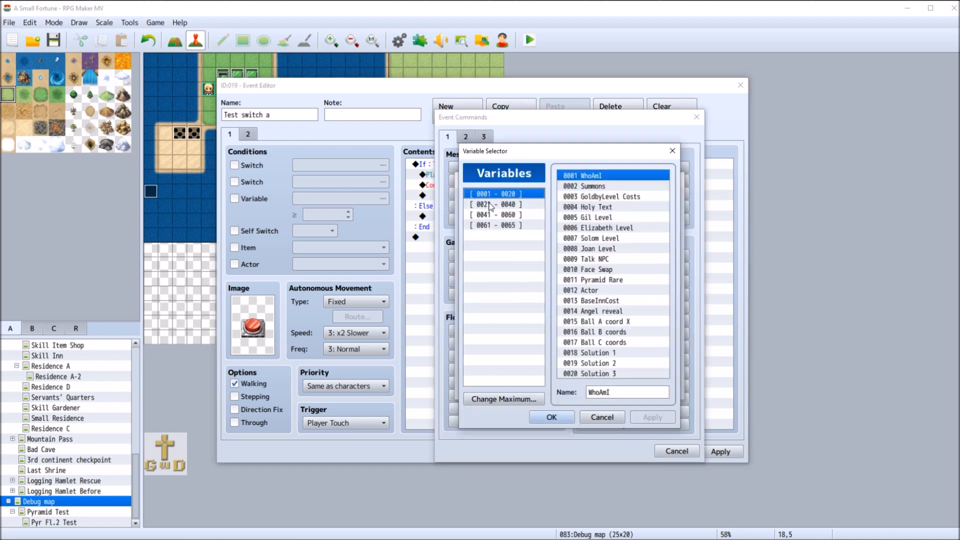
Name variable 0063 "Shrine switch sequence" and add a Control Variables command in the If branch that adds 1 to it
left_click(499, 205)
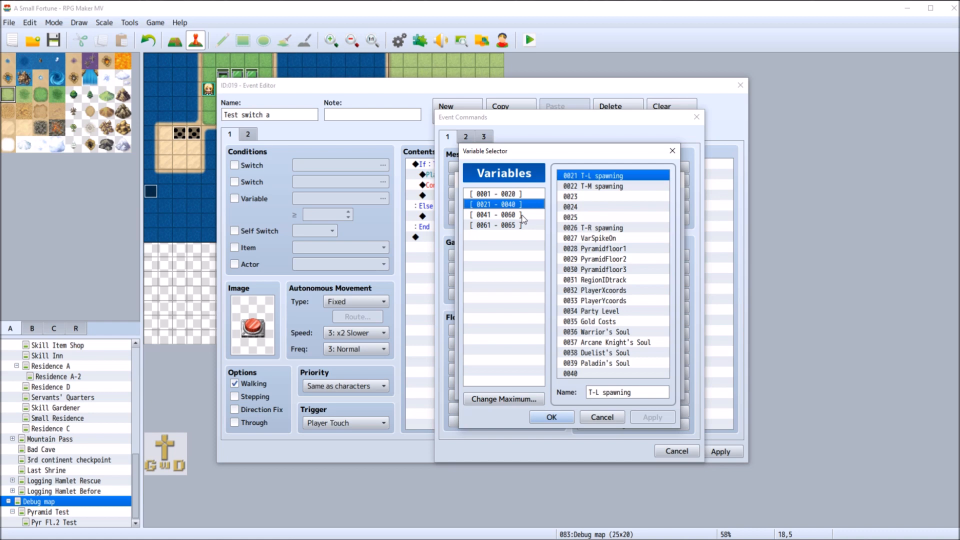
left_click(522, 216)
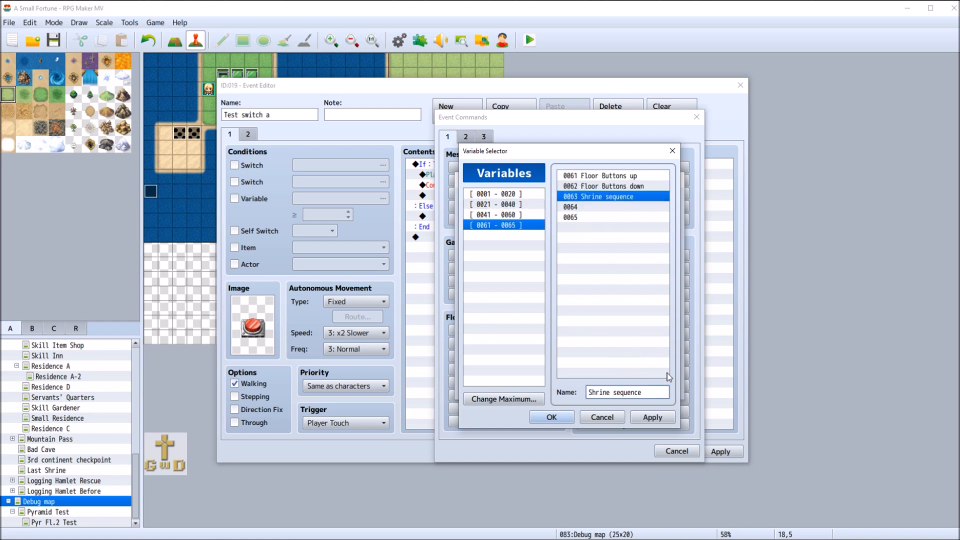
type("switch sequence")
left_click(651, 418)
left_click(552, 416)
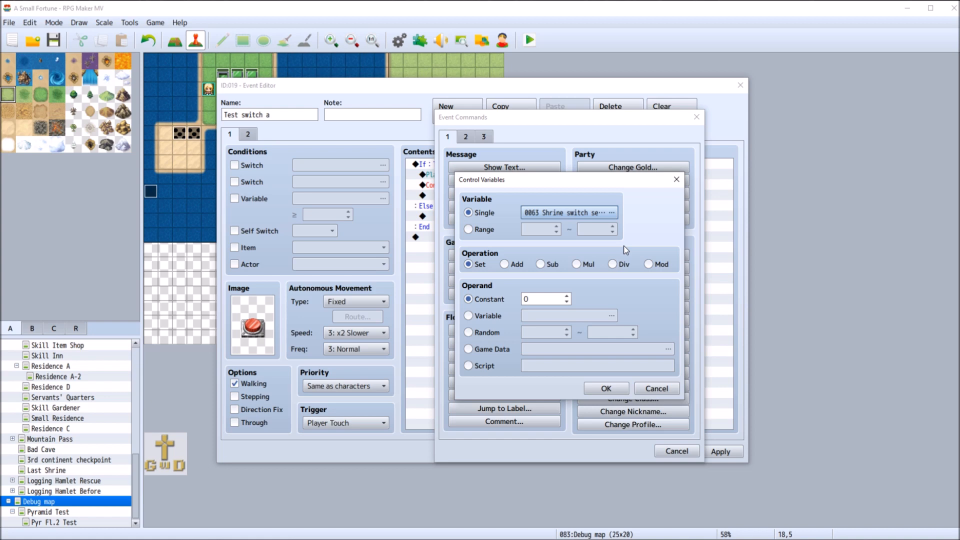
left_click(505, 264)
left_click(605, 388)
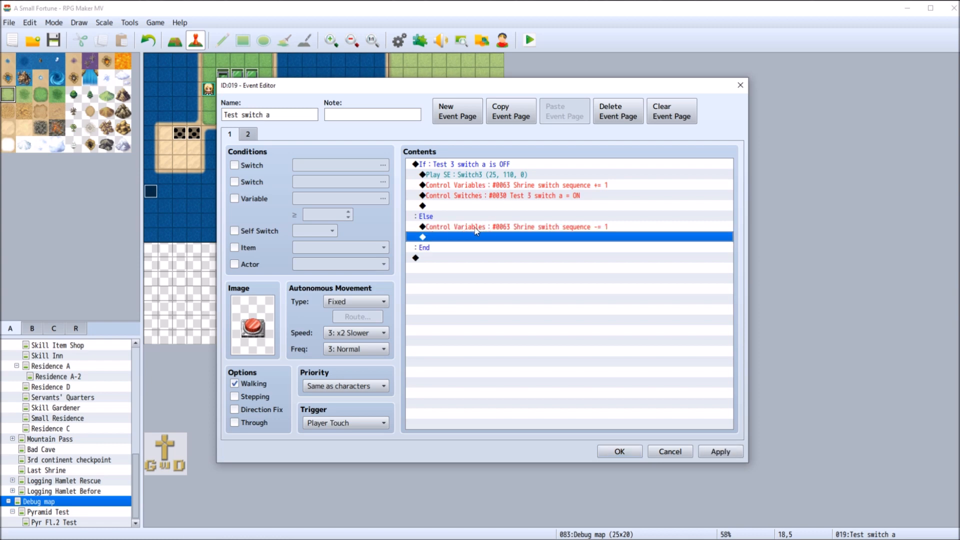
Remove the Control Variables command that subtracts 1 from Shrine switch sequence from the Else branch on page 1
left_click(246, 135)
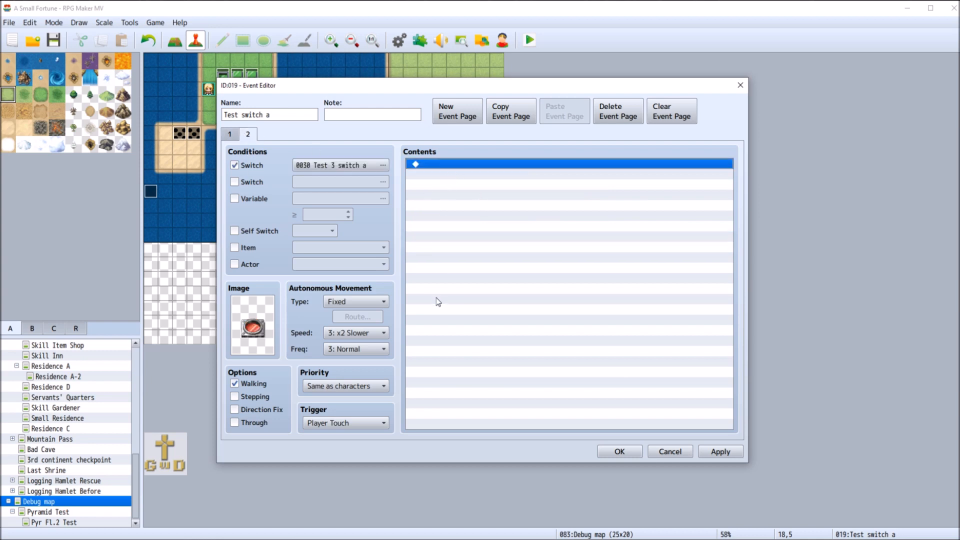
left_click(231, 134)
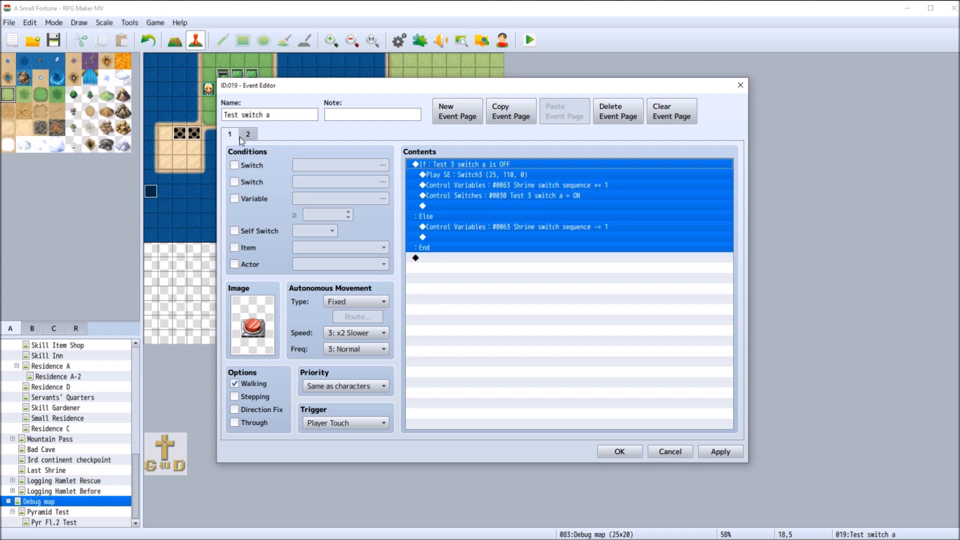
left_click(475, 227)
right_click(483, 226)
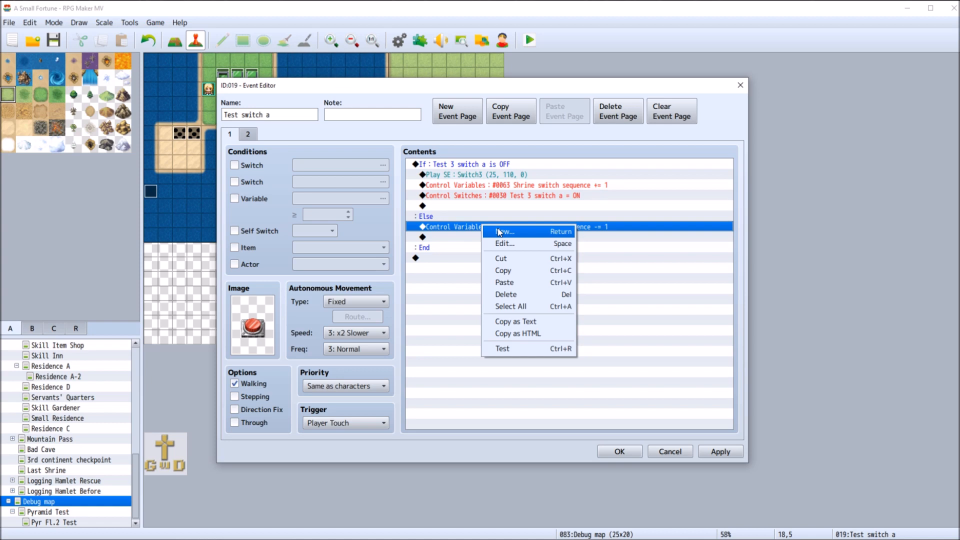
left_click(508, 294)
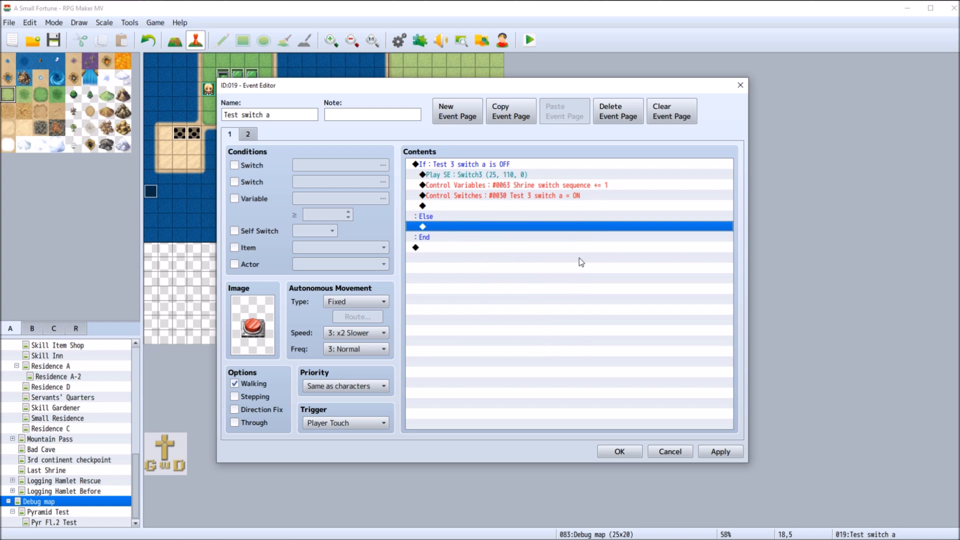
Add a Conditional Branch on event page 2 that checks whether switch 0030 Test 3 switch a is ON, without an Else branch
left_click(248, 135)
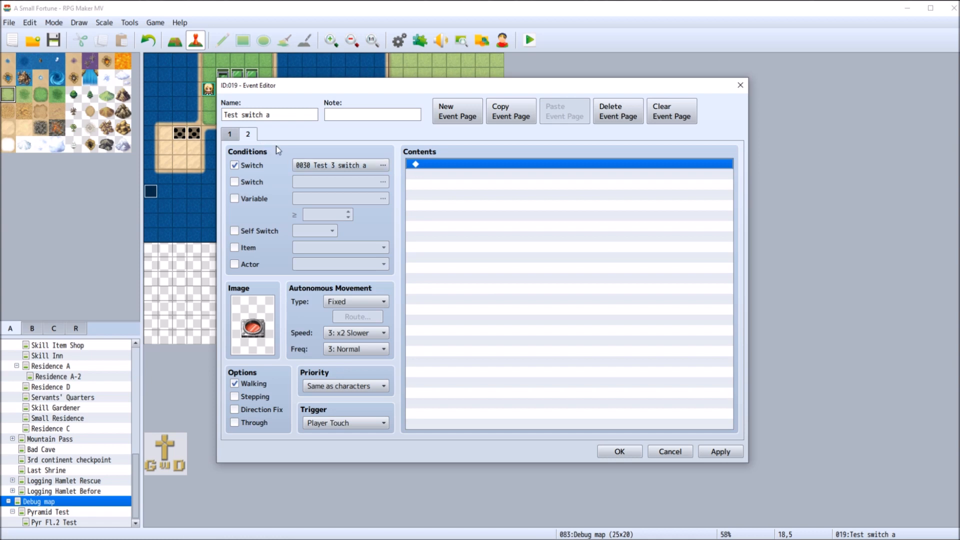
double_click(443, 165)
left_click(524, 331)
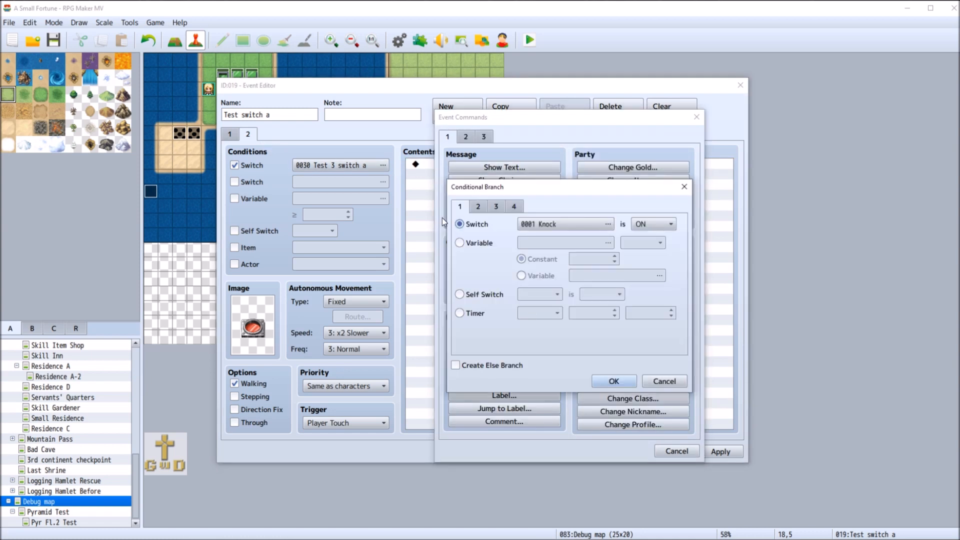
left_click(590, 228)
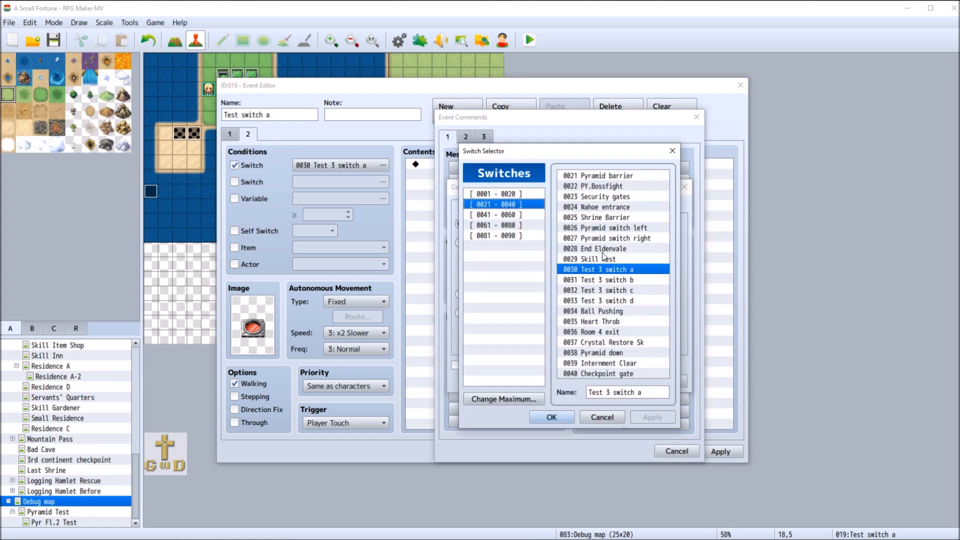
left_click(559, 423)
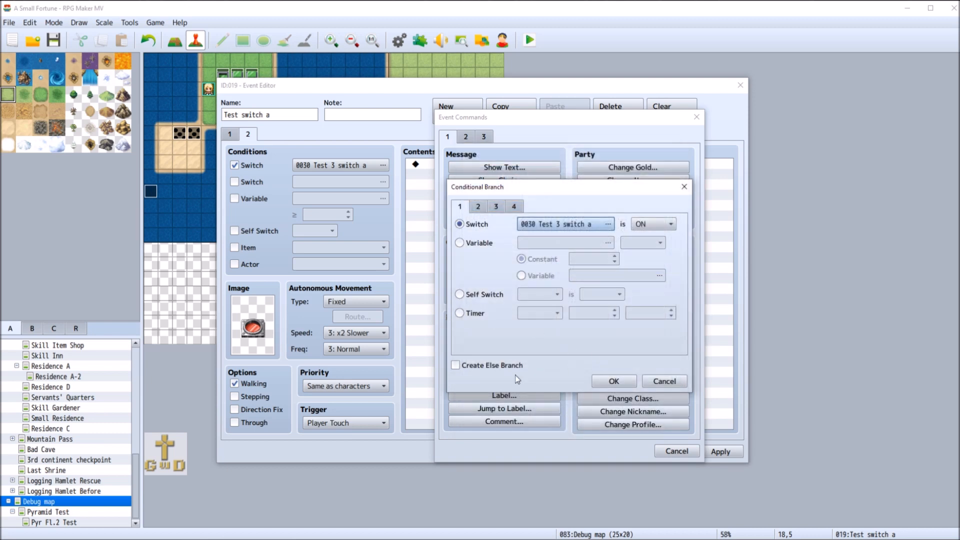
left_click(614, 381)
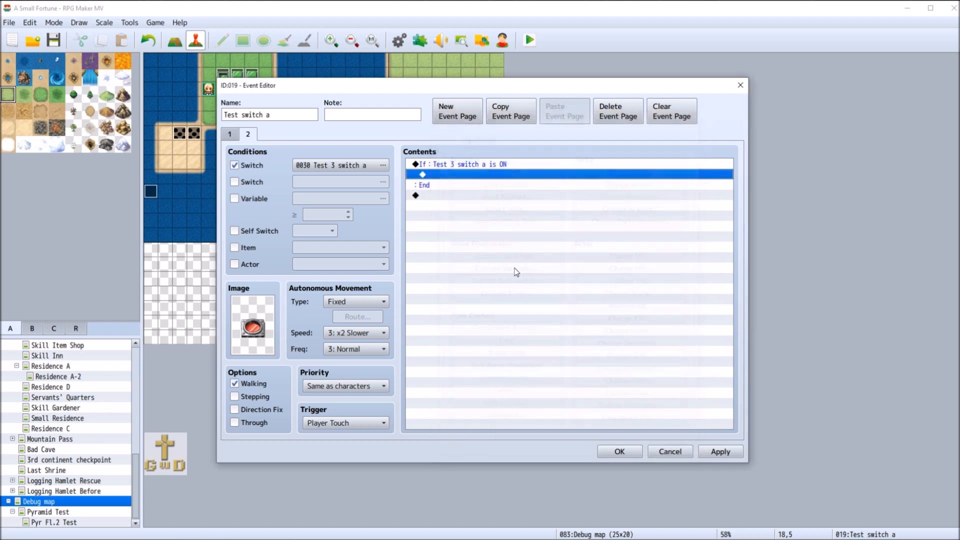
In page 2's If branch, paste the Shrine switch sequence -= 1 command and add a Control Switches command turning 0030 Test 3 switch a OFF
right_click(450, 181)
left_click(475, 241)
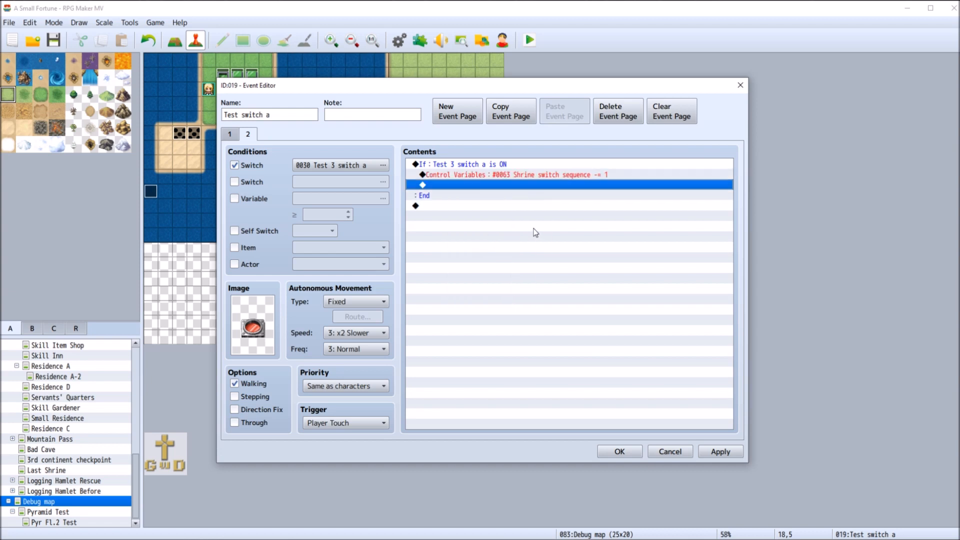
double_click(446, 185)
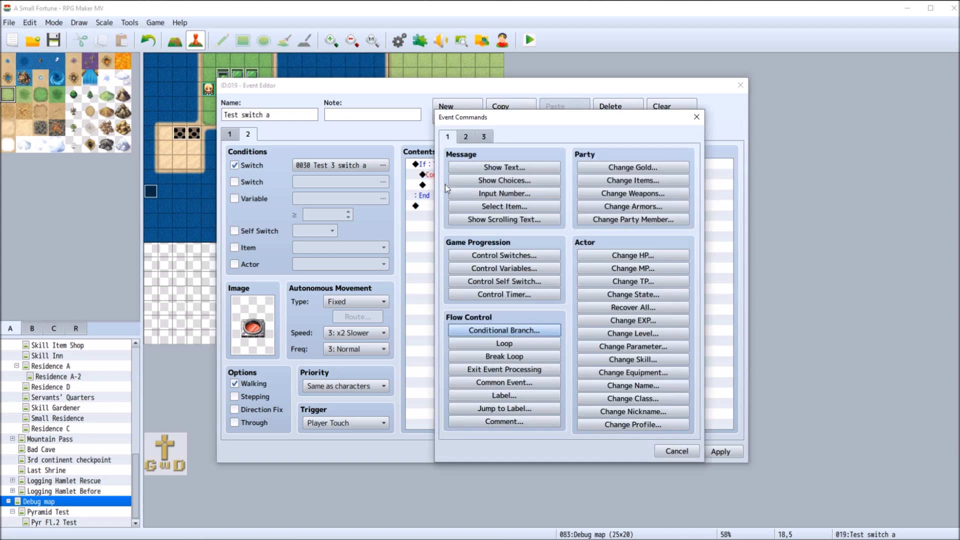
left_click(504, 255)
left_click(575, 266)
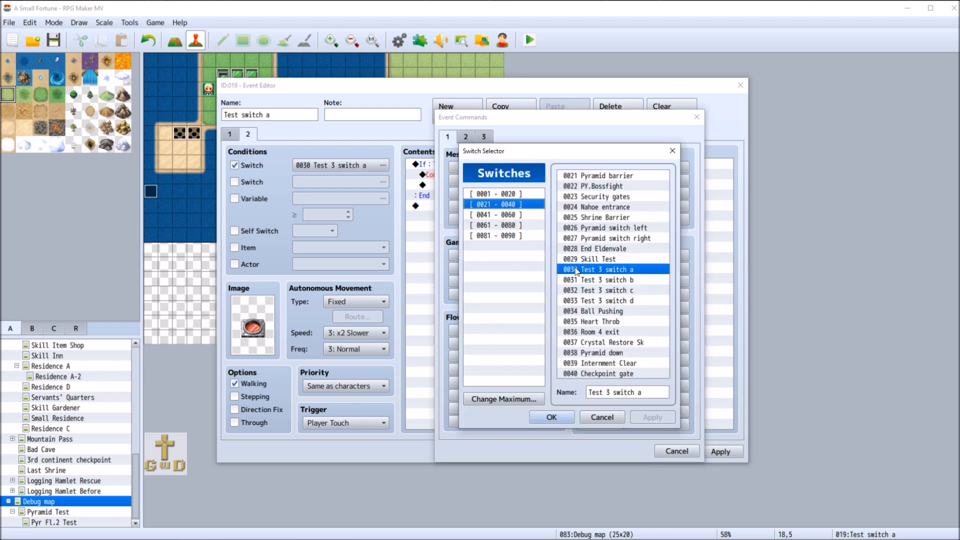
left_click(551, 415)
left_click(553, 316)
left_click(568, 338)
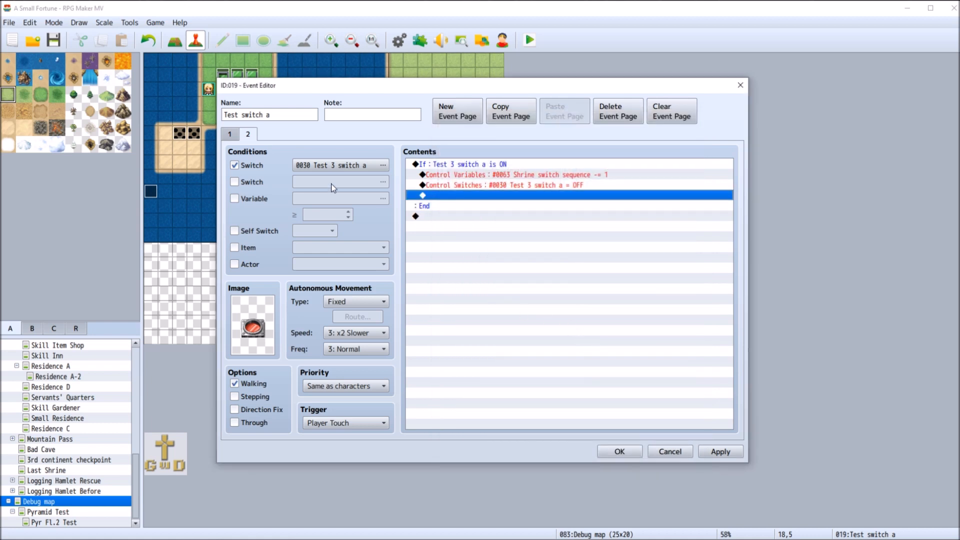
Remove the Else branch from page 1's Conditional Branch, then save and close the event
left_click(232, 134)
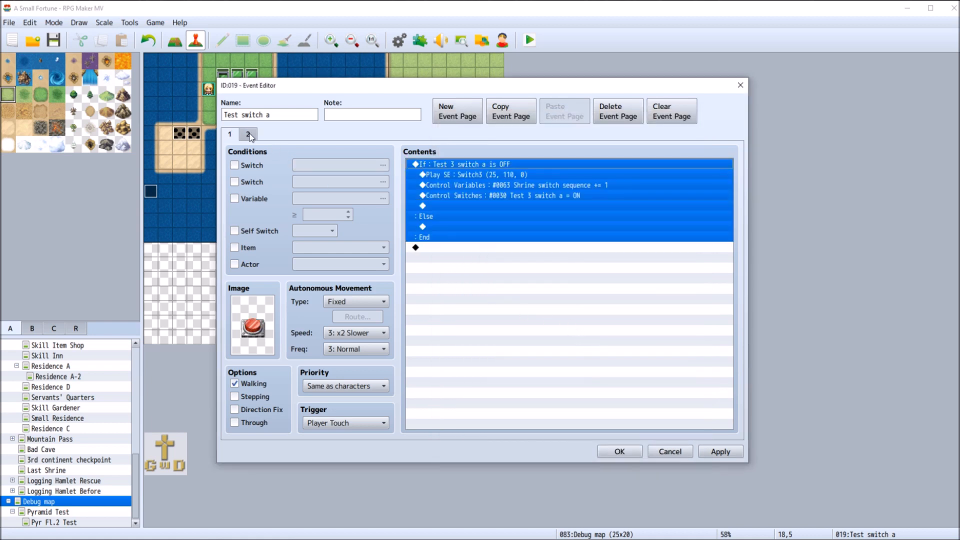
right_click(429, 164)
left_click(460, 187)
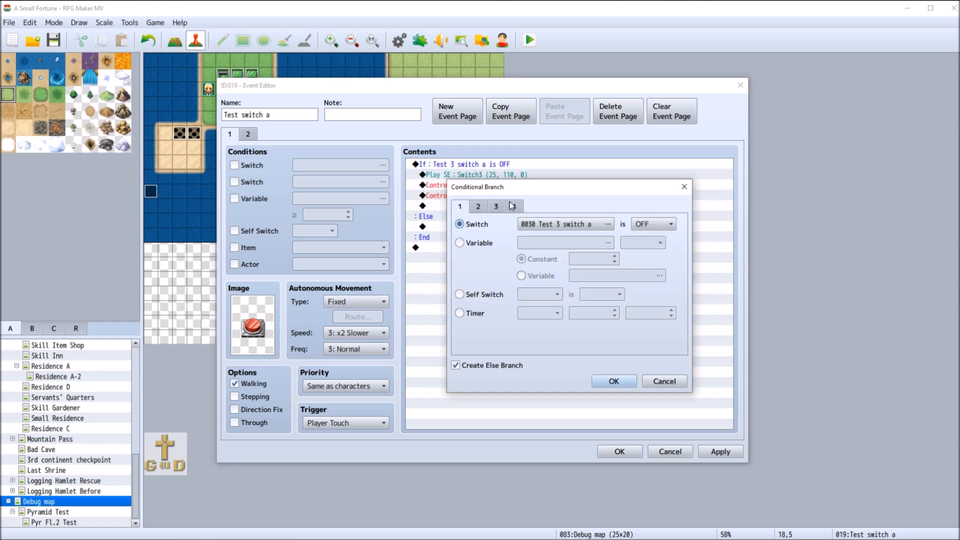
left_click(628, 386)
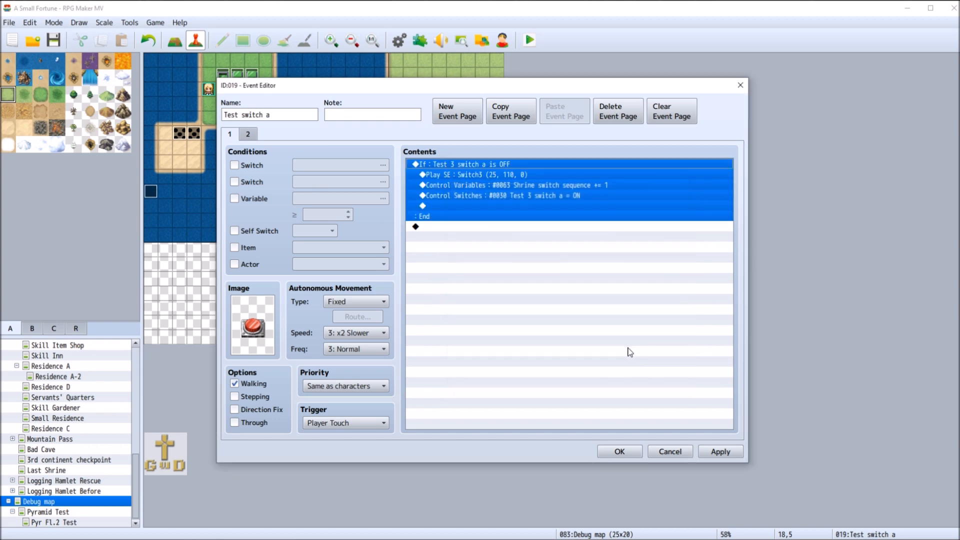
left_click(715, 453)
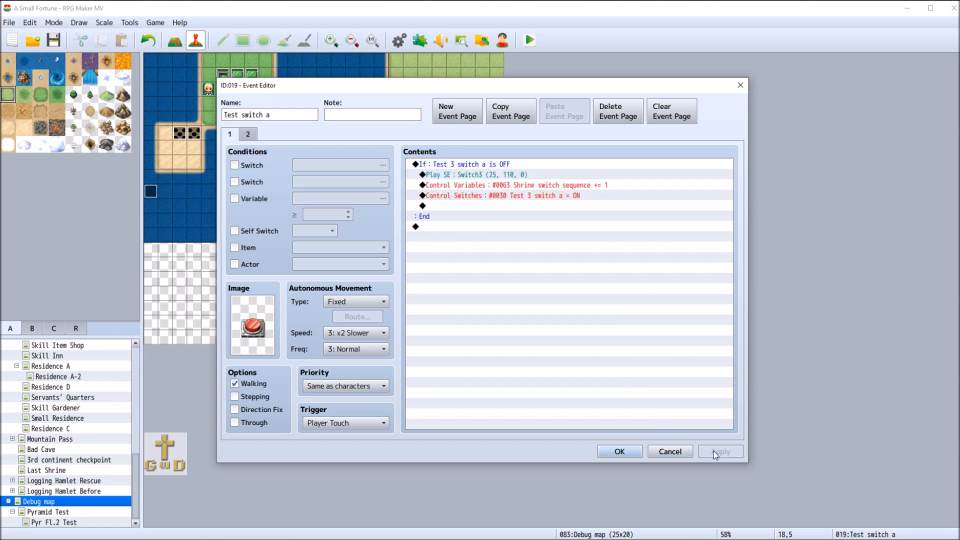
left_click(620, 452)
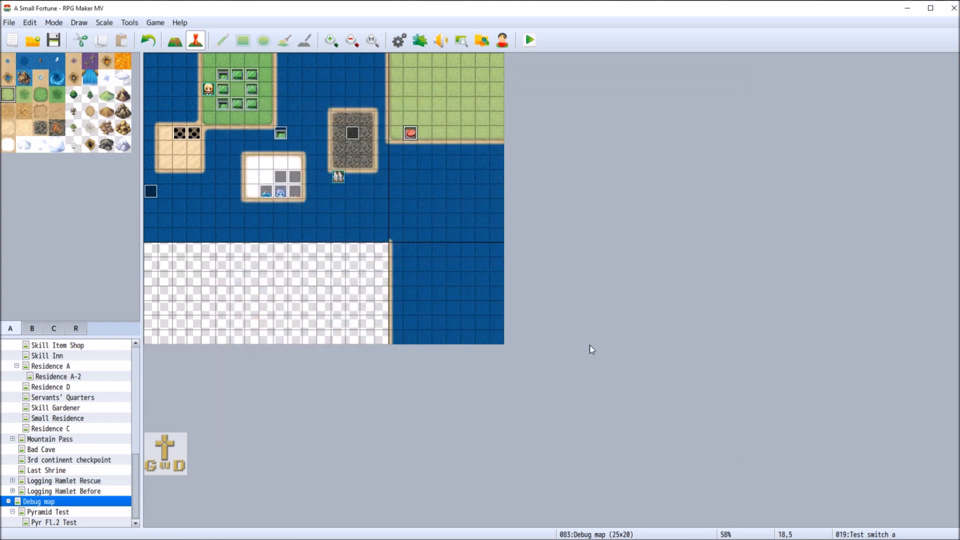
Copy the Test switch a event and paste it at map tile 20,5, two tiles to its right
right_click(443, 133)
right_click(407, 132)
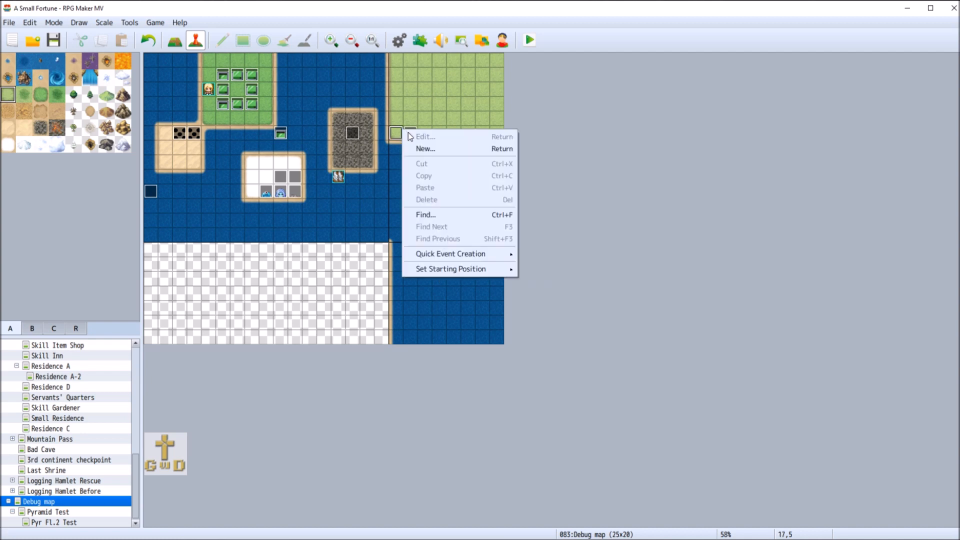
key("Escape")
right_click(413, 134)
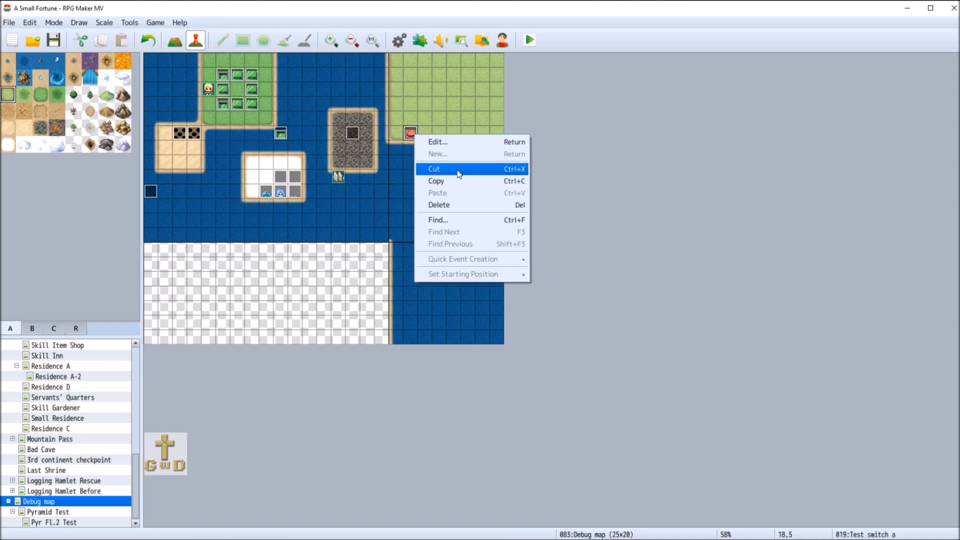
left_click(456, 185)
right_click(440, 137)
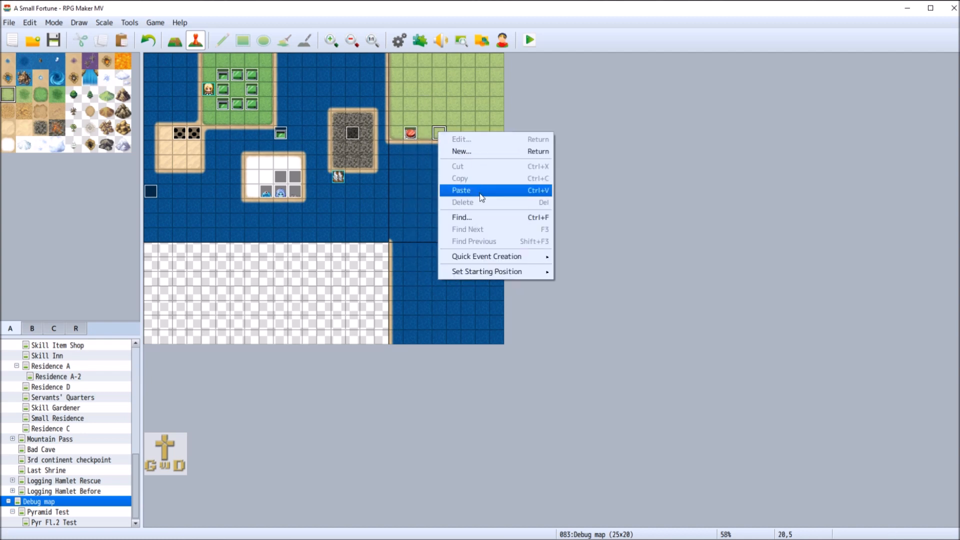
left_click(479, 193)
Change the copied event's page 1 image to the raised yellow button from !Switch1
right_click(439, 133)
left_click(506, 134)
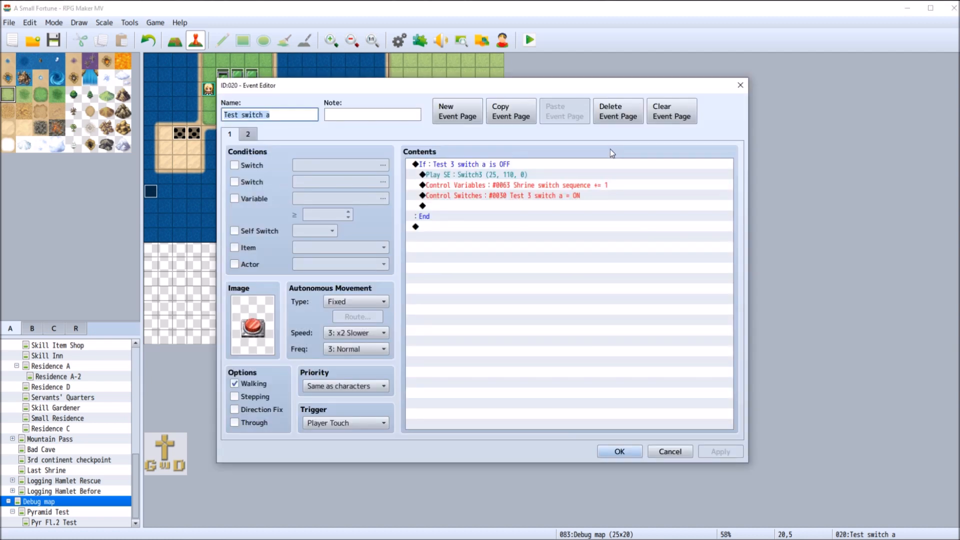
double_click(260, 328)
left_click(495, 249)
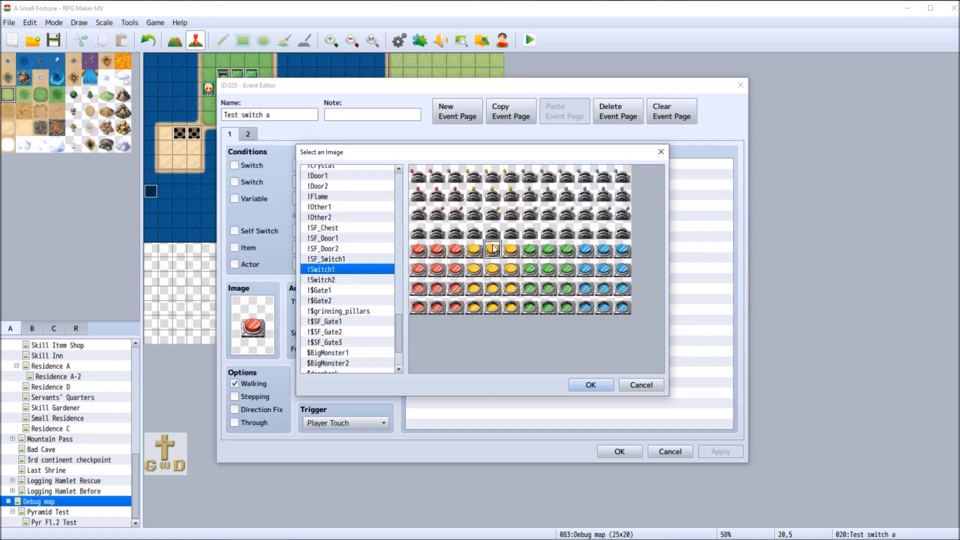
left_click(585, 386)
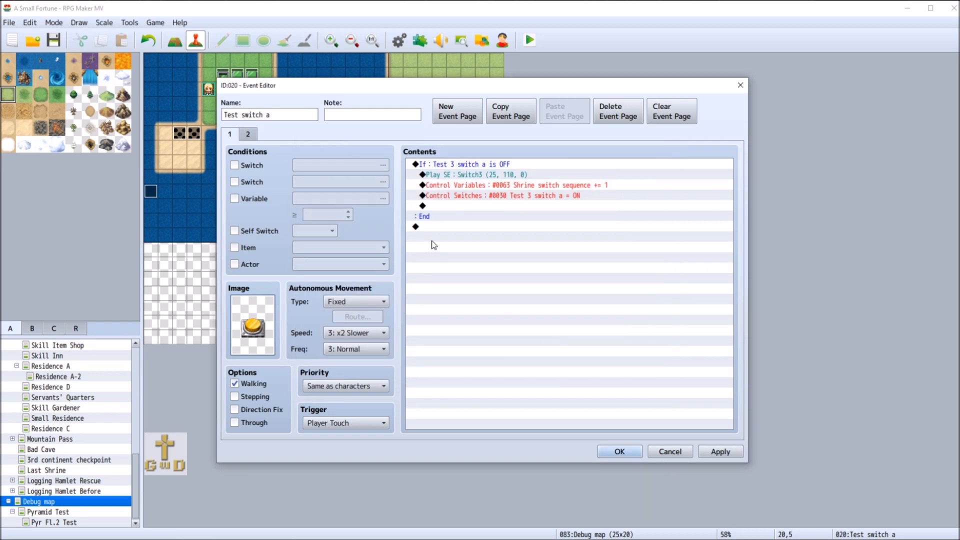
Make the copied event's page 1 Conditional Branch check that switch 0031 Test 3 switch b is OFF
right_click(475, 165)
left_click(496, 184)
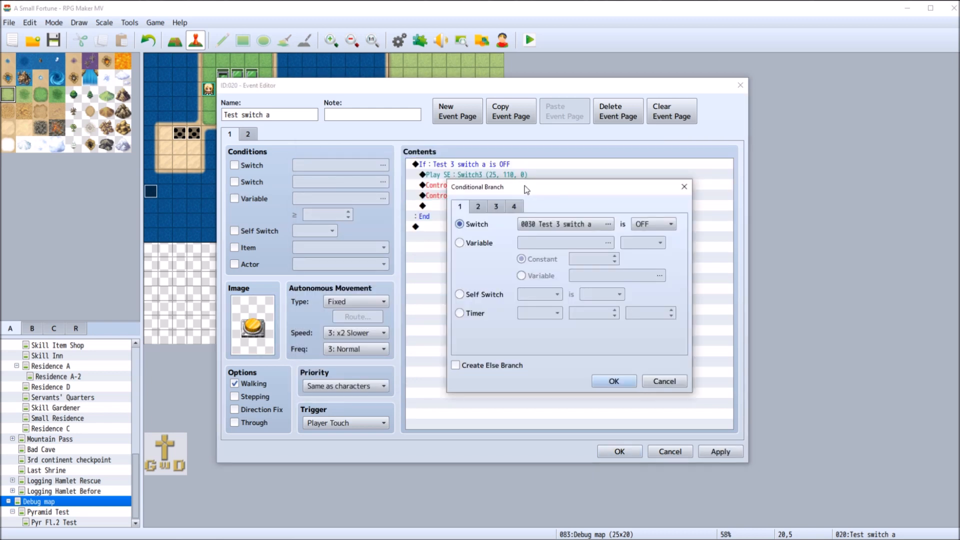
left_click(566, 228)
left_click(618, 280)
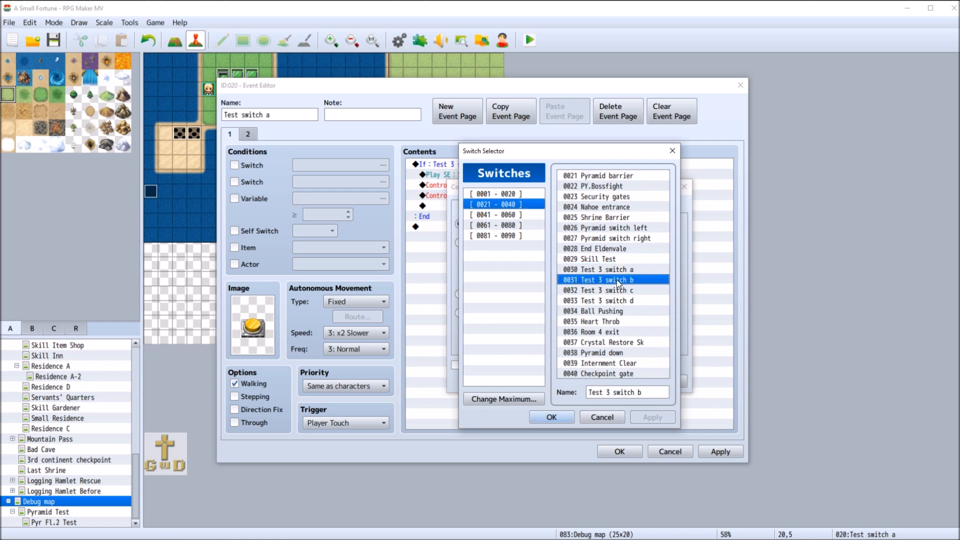
left_click(552, 417)
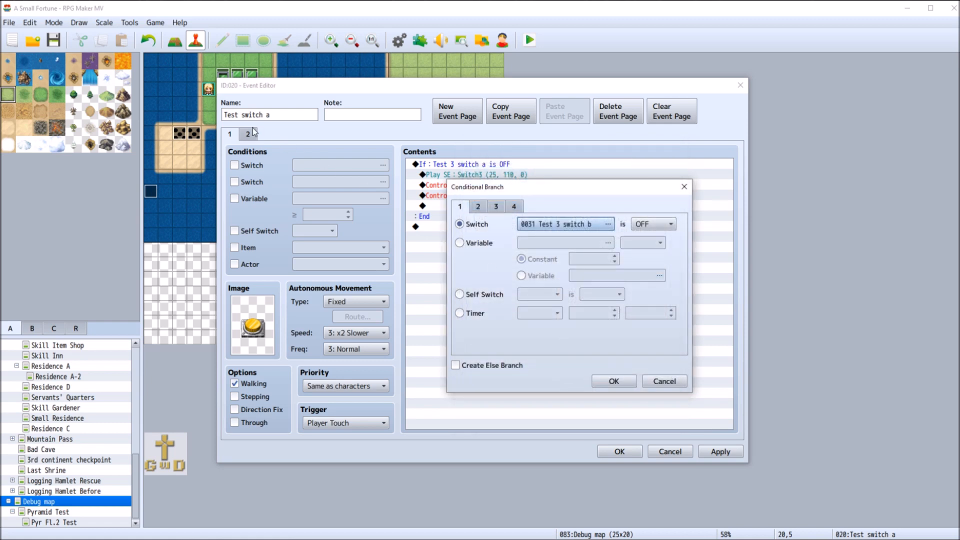
left_click(596, 379)
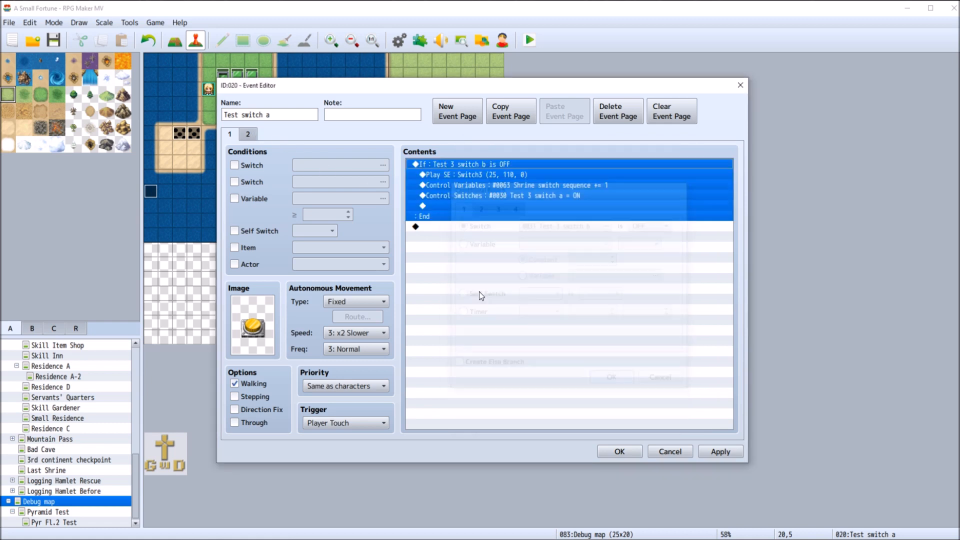
Set the copied event's page 2 switch condition to 0031 Test 3 switch b
left_click(248, 135)
left_click(308, 164)
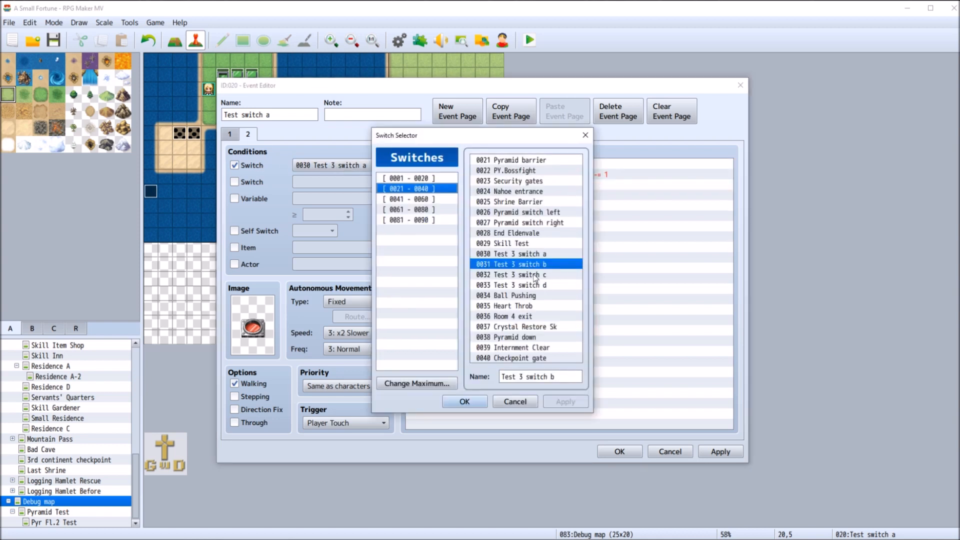
left_click(474, 403)
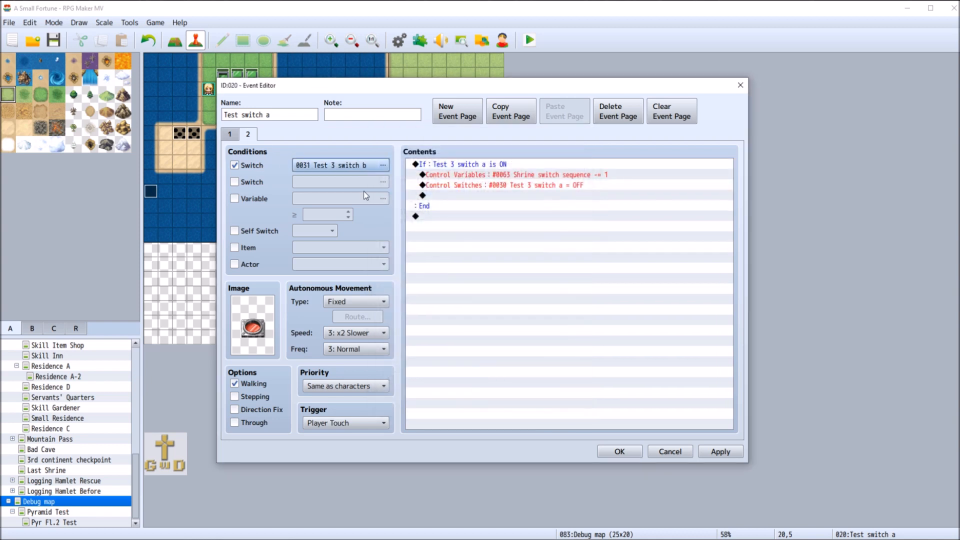
Make the copied event's page 2 Conditional Branch check that switch 0031 Test 3 switch b is ON
right_click(490, 166)
left_click(509, 187)
left_click(602, 224)
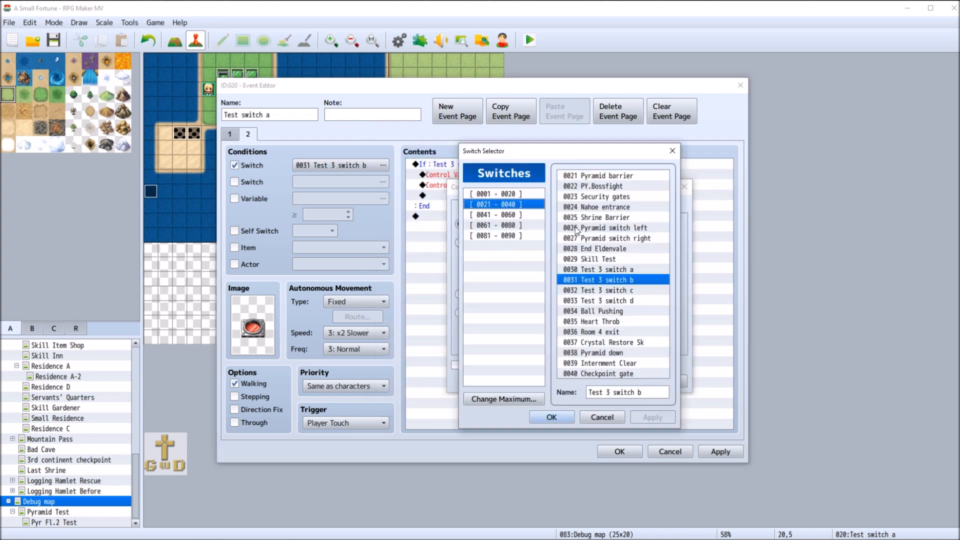
left_click(552, 417)
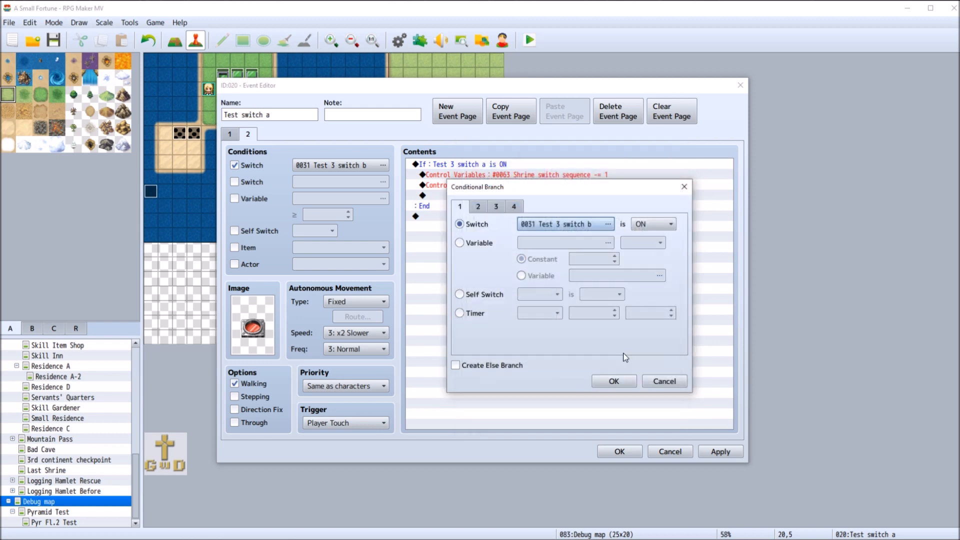
left_click(614, 382)
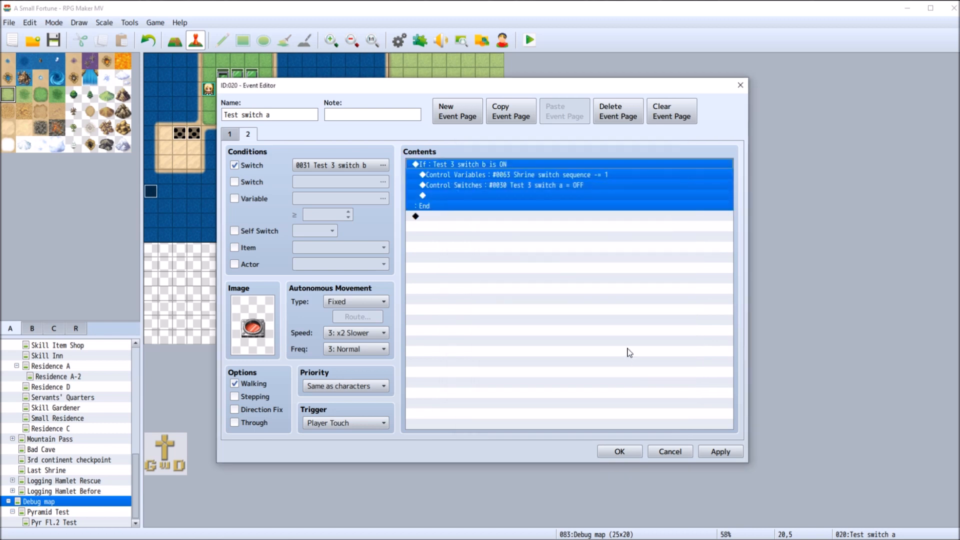
Change the copied event's page 2 image to the pressed yellow button from !Switch1 and save the event
left_click(258, 337)
double_click(259, 339)
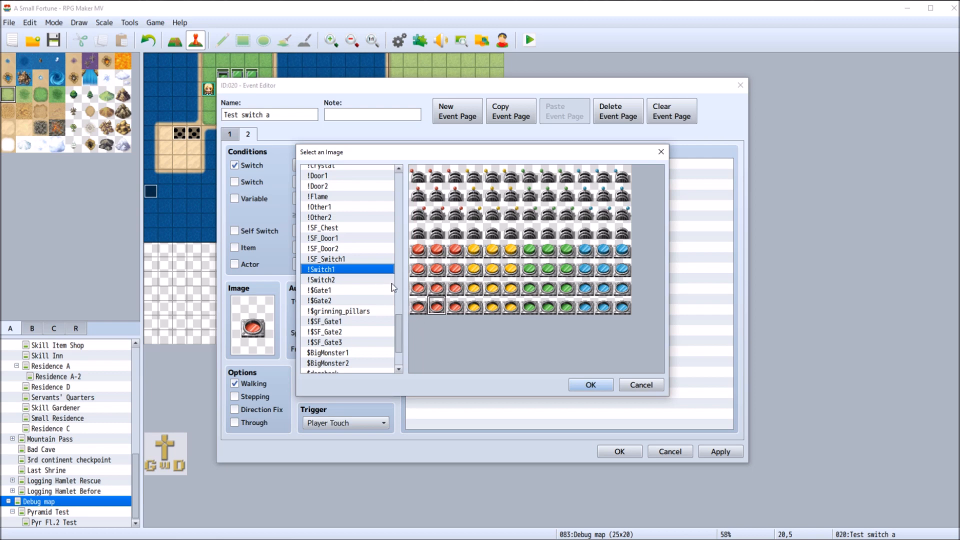
left_click(495, 307)
left_click(593, 384)
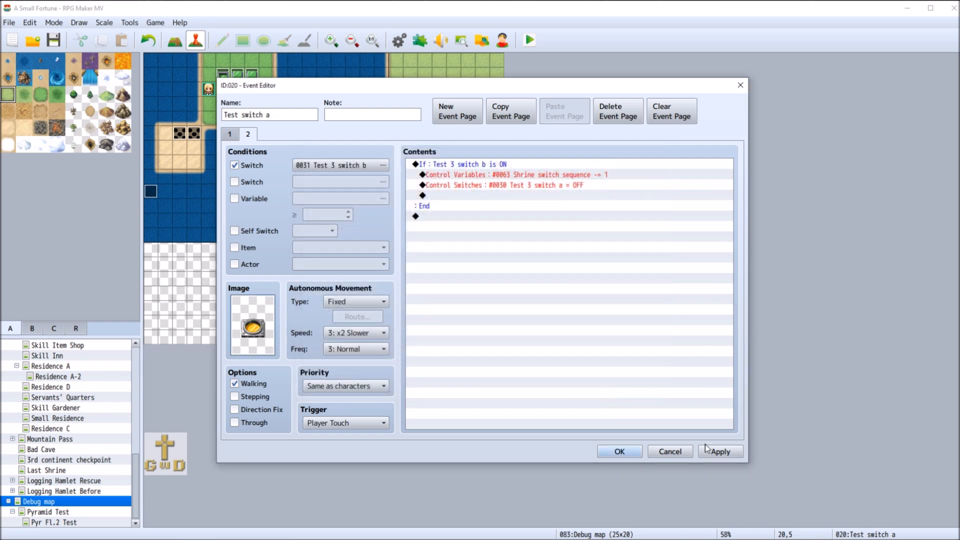
left_click(720, 451)
left_click(619, 453)
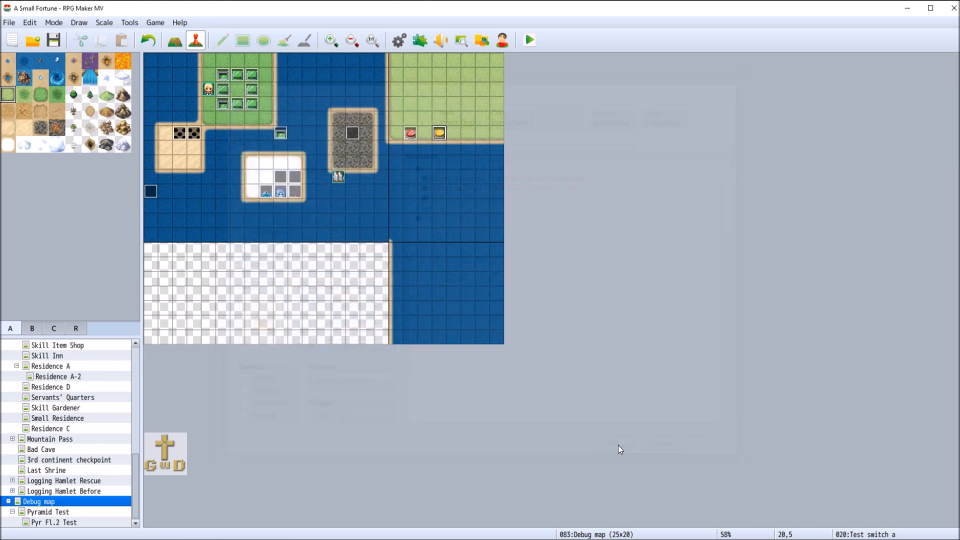
Rename the yellow button event at tile 20,5 as Test switch b
right_click(439, 132)
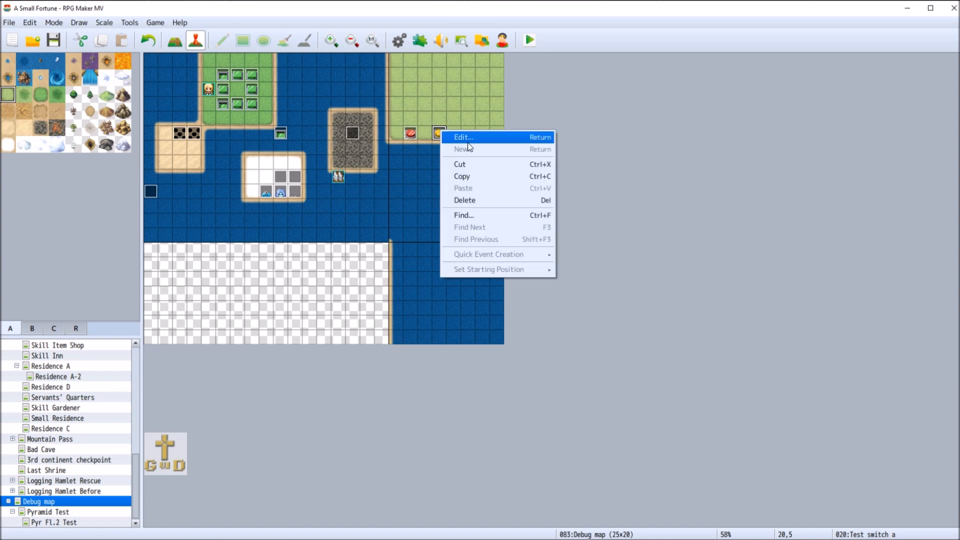
left_click(455, 135)
left_click(277, 114)
key("BackSpace")
type("b")
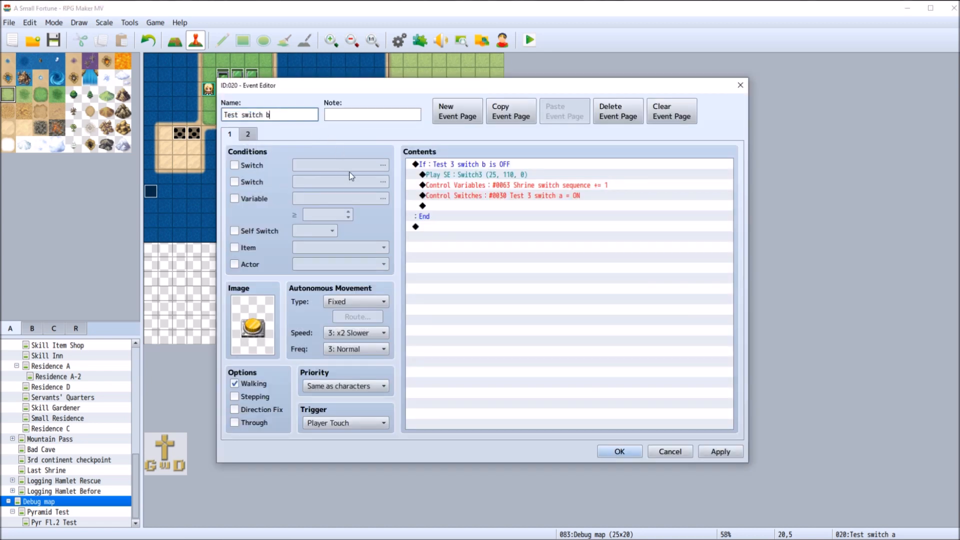
left_click(623, 452)
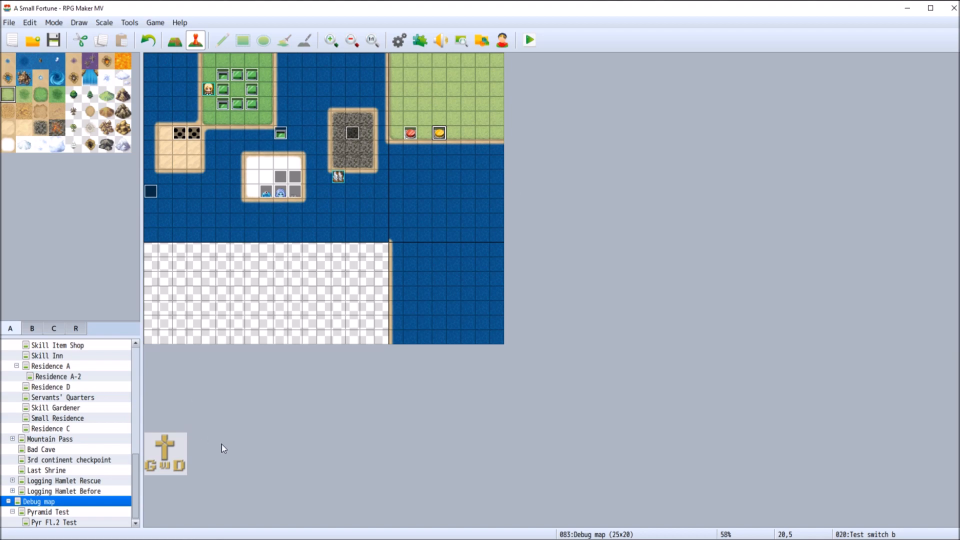
Examine both pages of the Test switch d event at tile 24,4 and the commands of Floor button 8
key("alt+Tab")
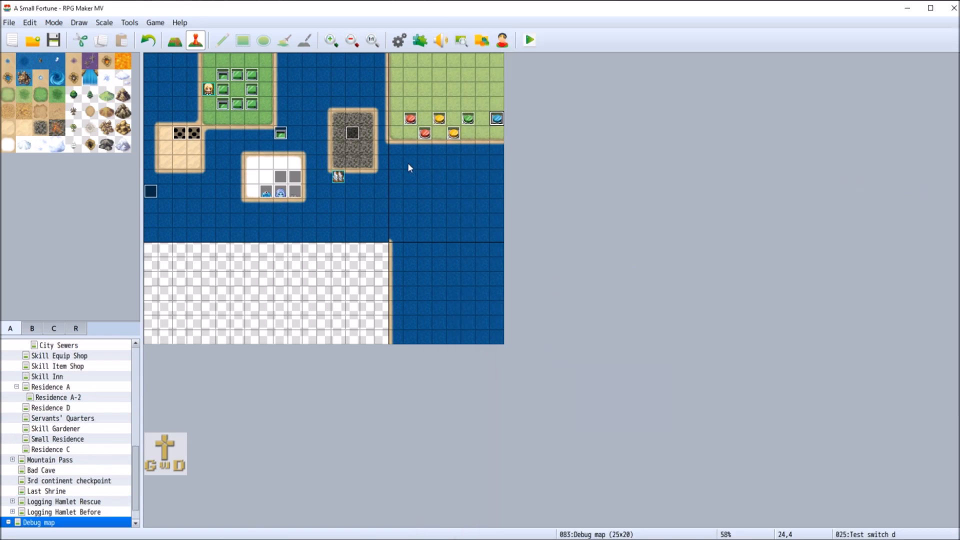
right_click(500, 118)
left_click(540, 128)
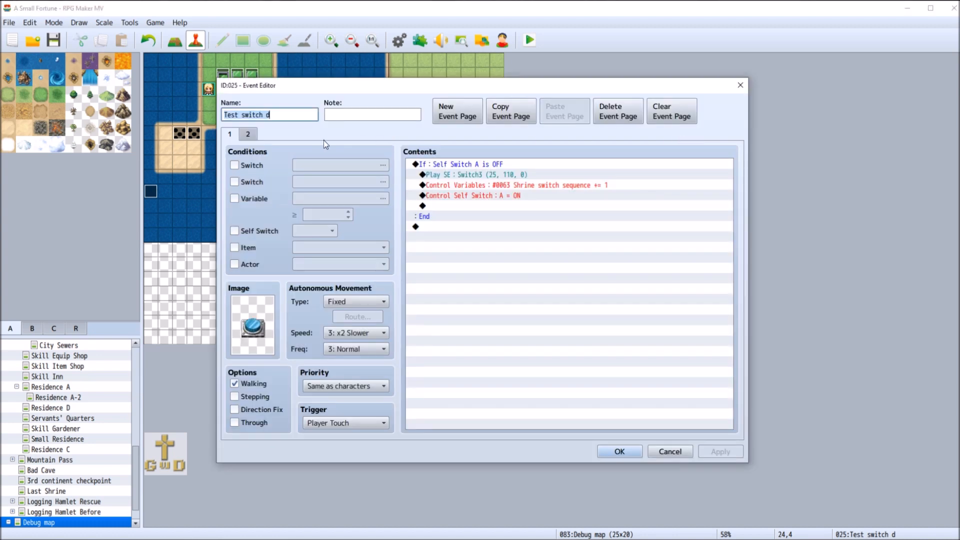
left_click(249, 134)
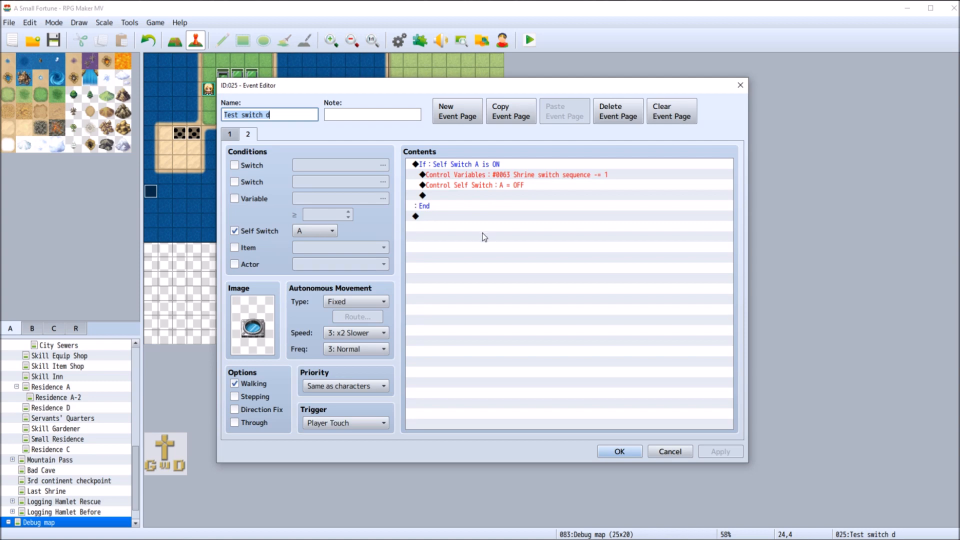
left_click(670, 451)
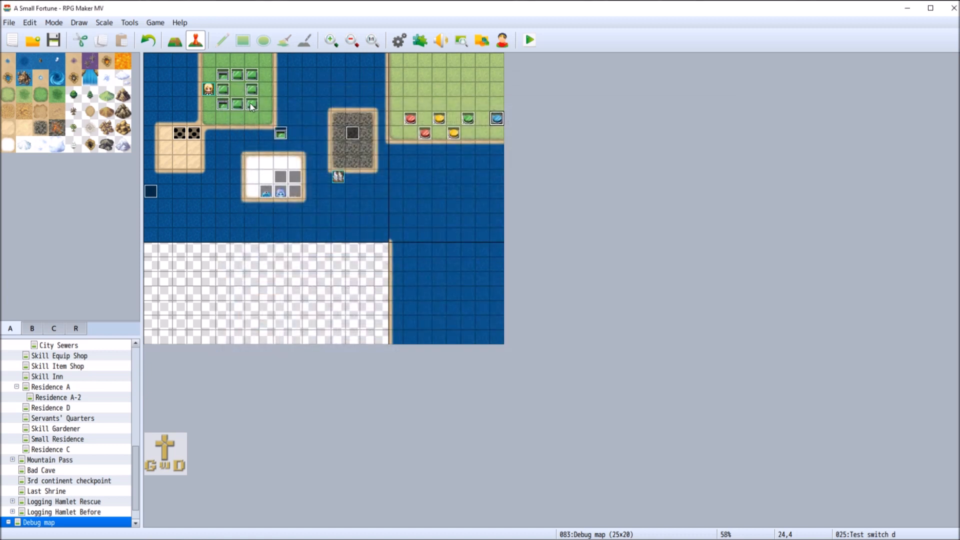
left_click(224, 89)
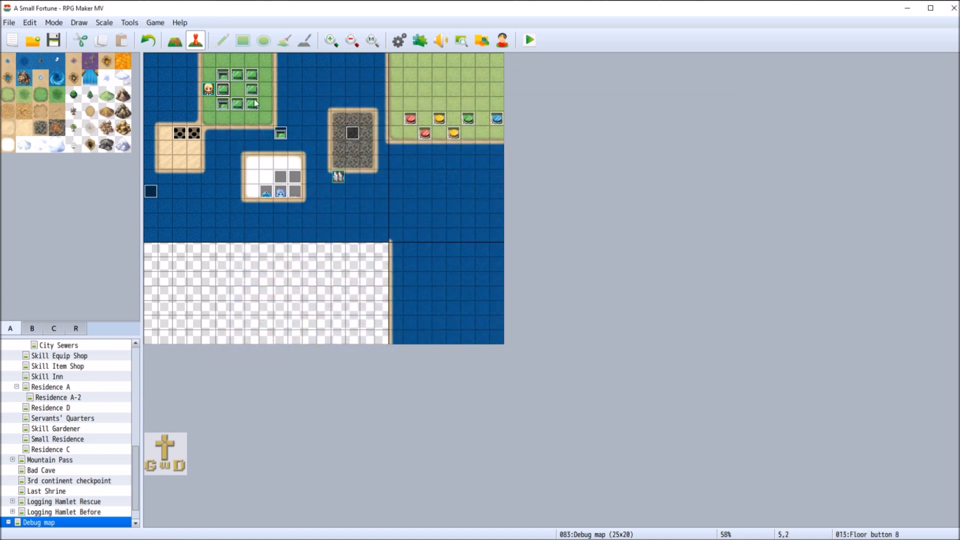
double_click(225, 90)
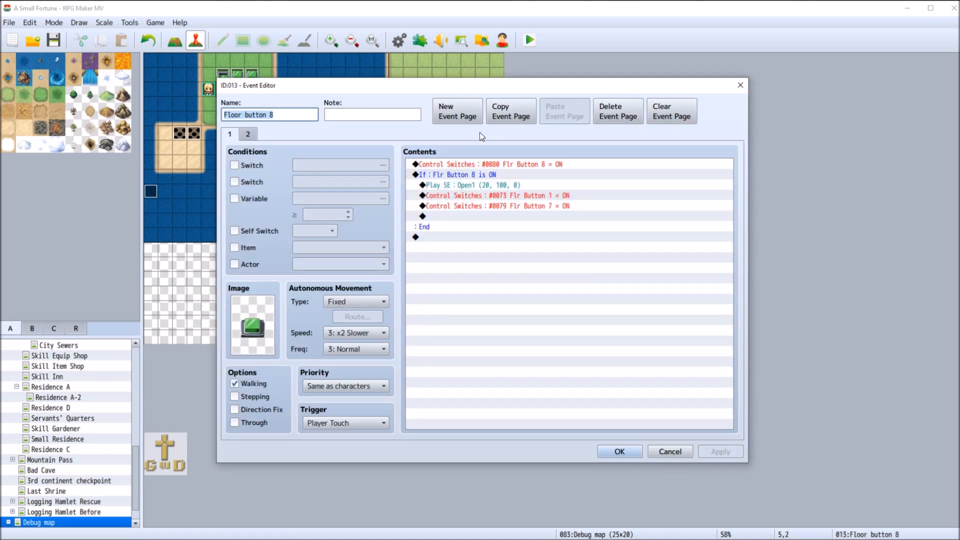
left_click(676, 453)
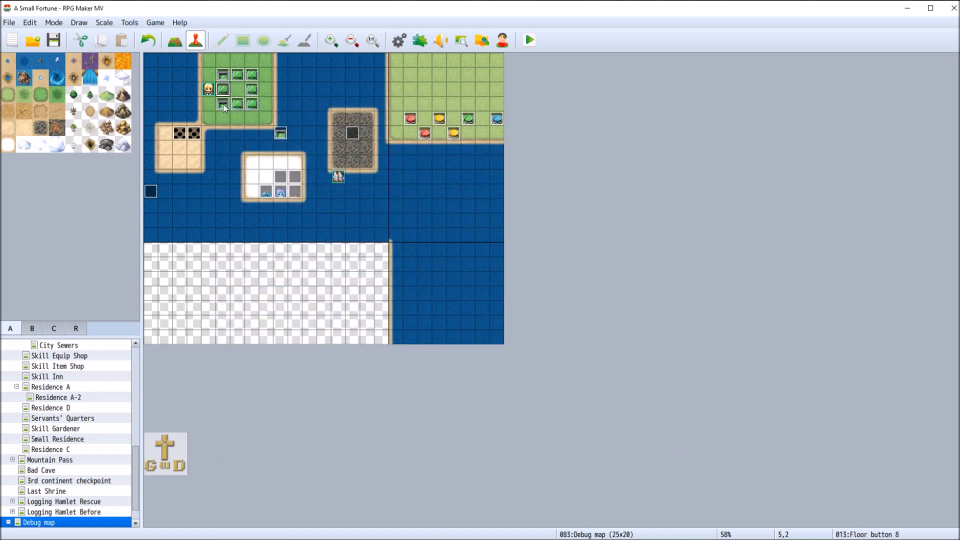
Cut the whole Conditional Branch from page 2 of the Test switch a event at tile 18,4, leaving page 1 as it is
right_click(409, 118)
left_click(433, 125)
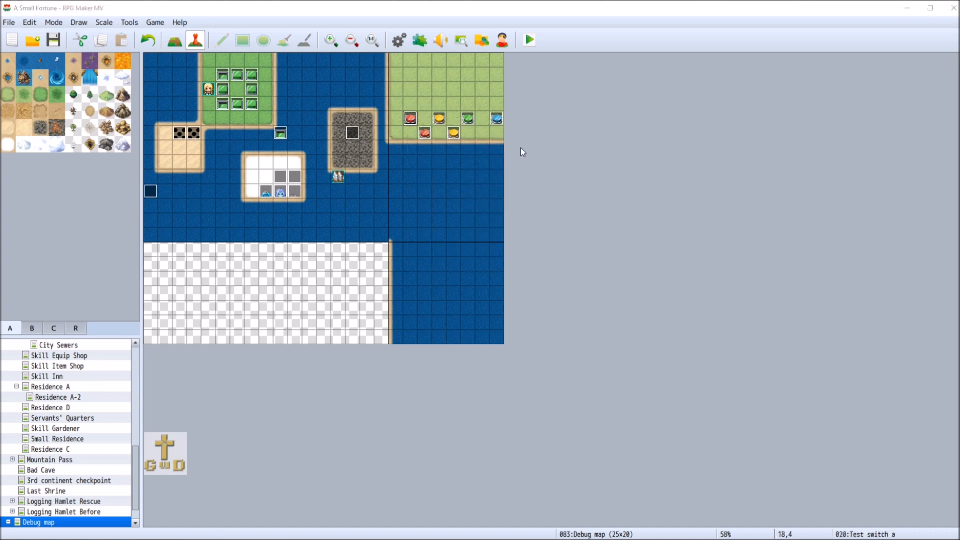
left_click(248, 134)
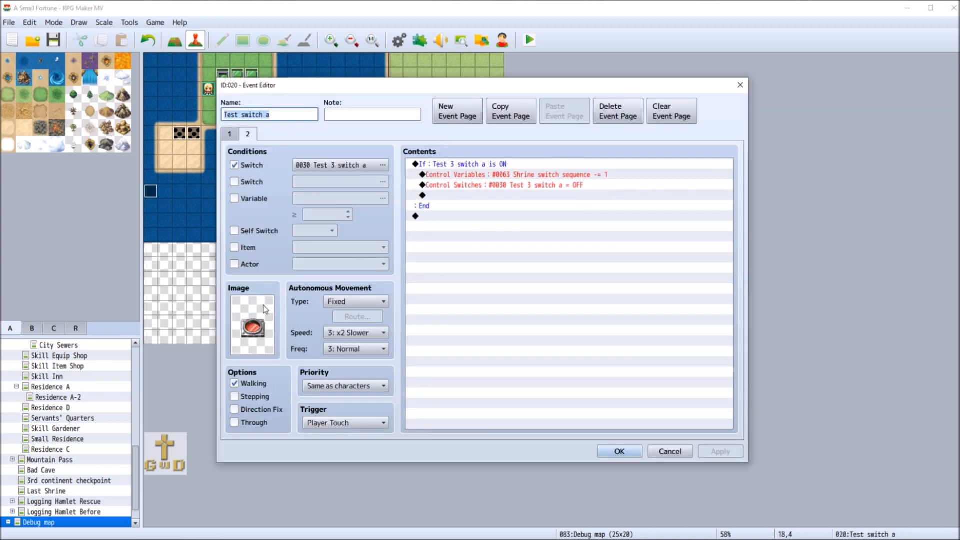
right_click(463, 165)
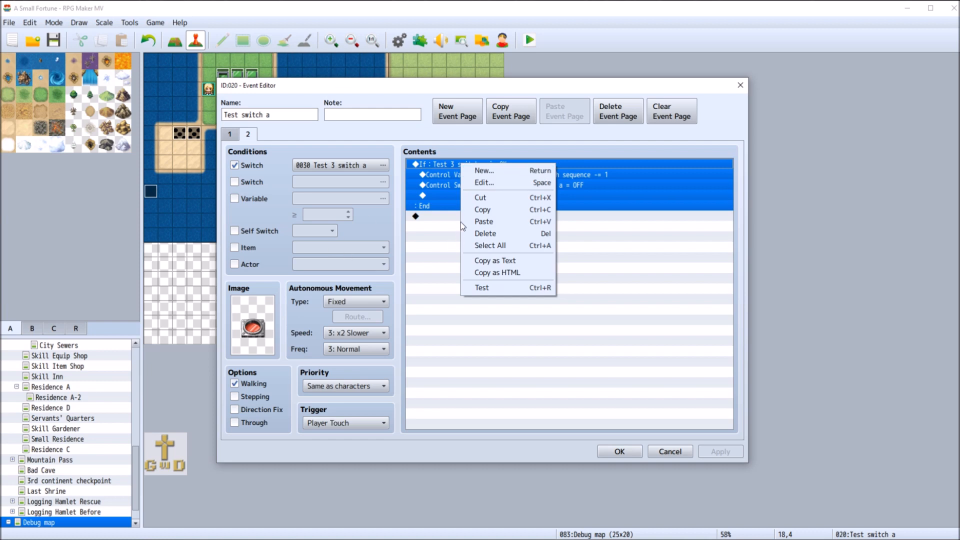
left_click(479, 197)
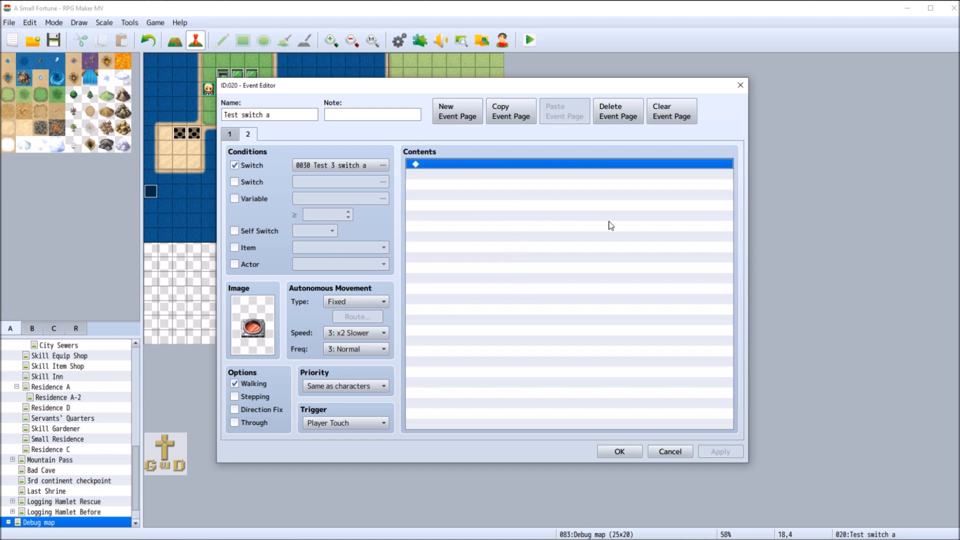
left_click(231, 135)
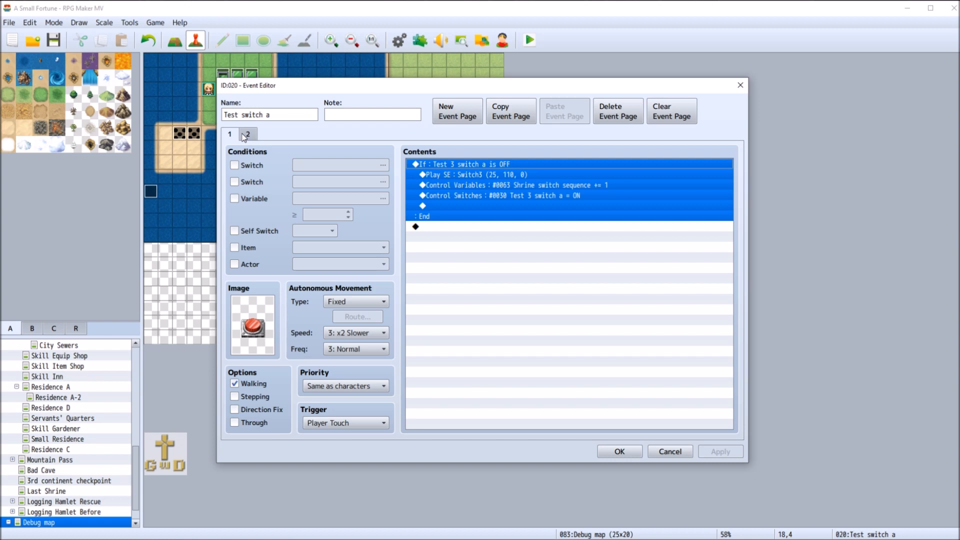
left_click(473, 186)
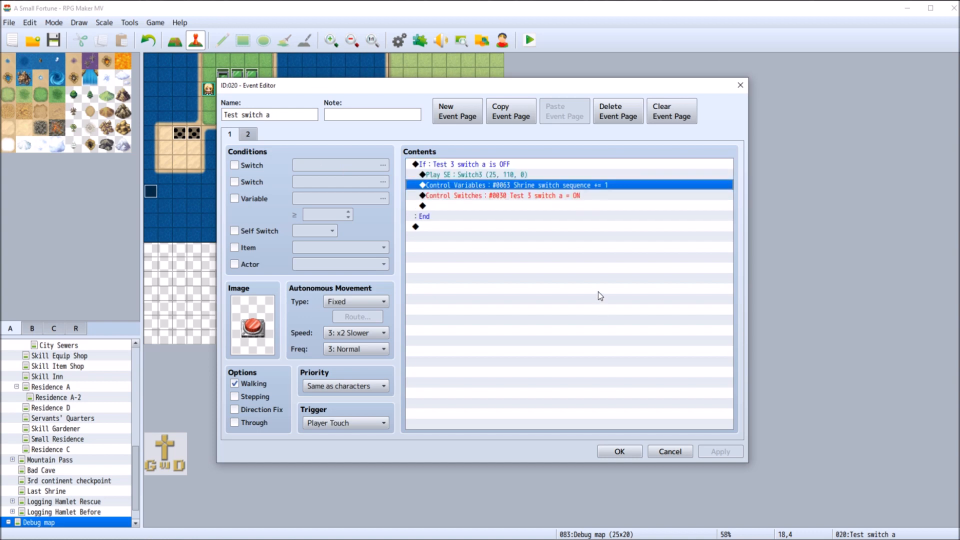
left_click(616, 453)
Cut the Control Self Switch A = OFF command from page 2 of the Test switch false event at tile 19,5
right_click(433, 135)
left_click(441, 142)
left_click(248, 135)
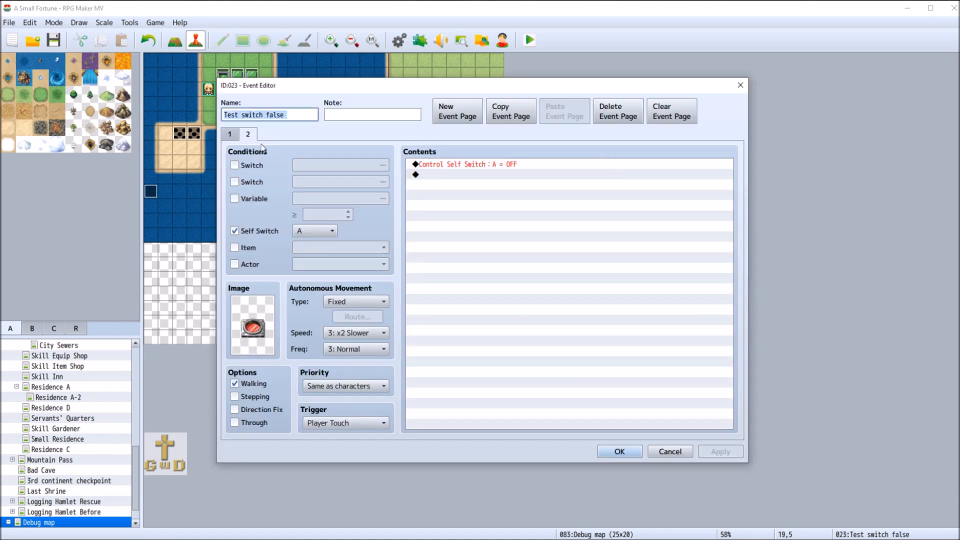
right_click(466, 170)
left_click(505, 199)
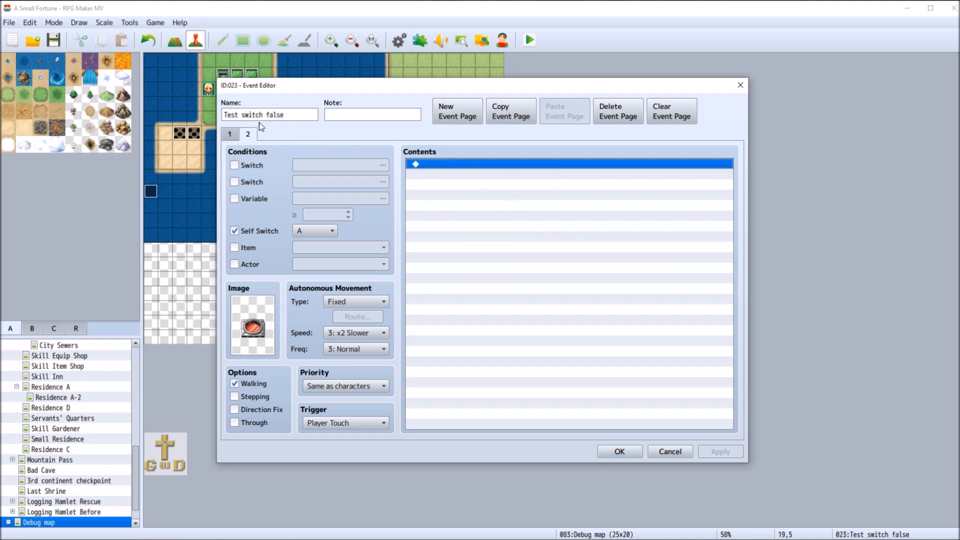
left_click(233, 135)
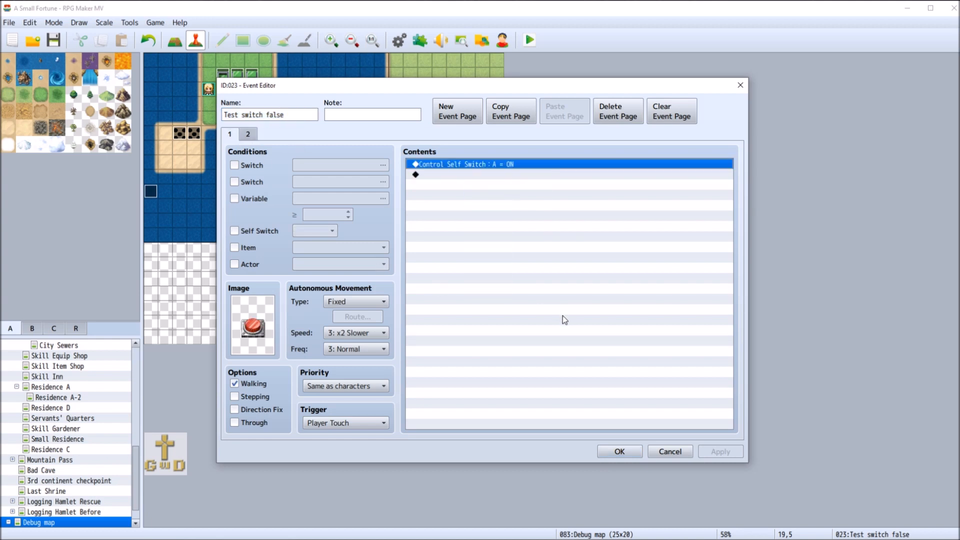
left_click(620, 451)
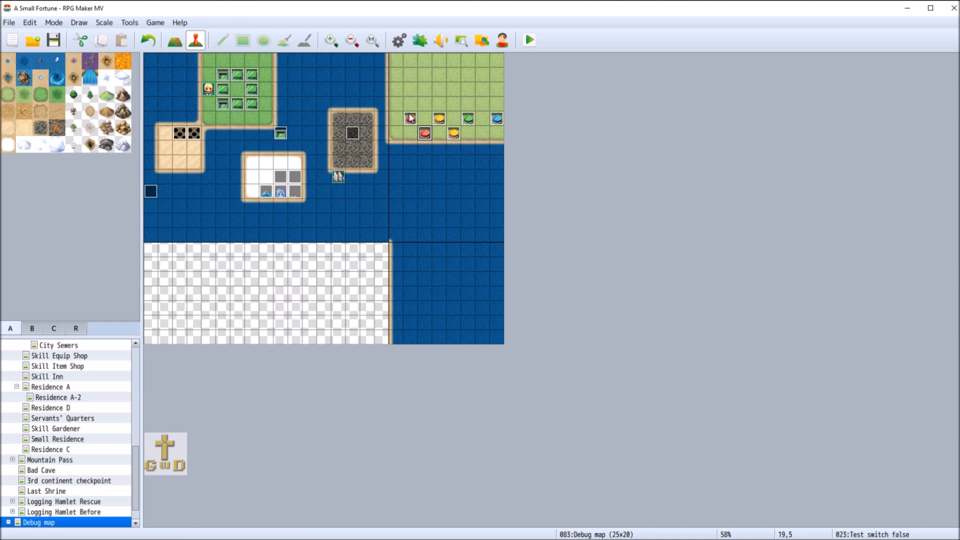
Cut the Conditional Branch from page 2 of the blue Test switch d event at tile 24,4 and check its page 1 commands
right_click(496, 121)
left_click(570, 128)
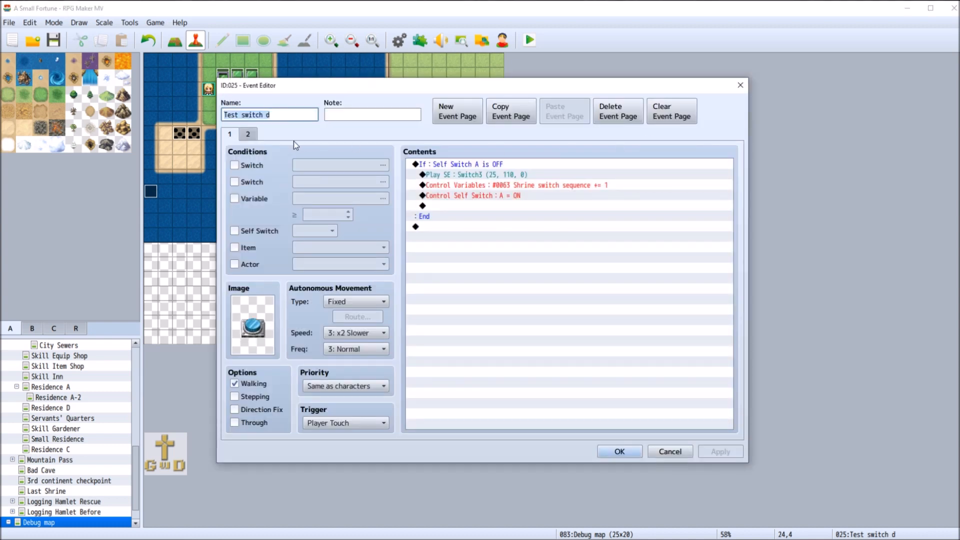
left_click(249, 135)
right_click(457, 164)
left_click(508, 198)
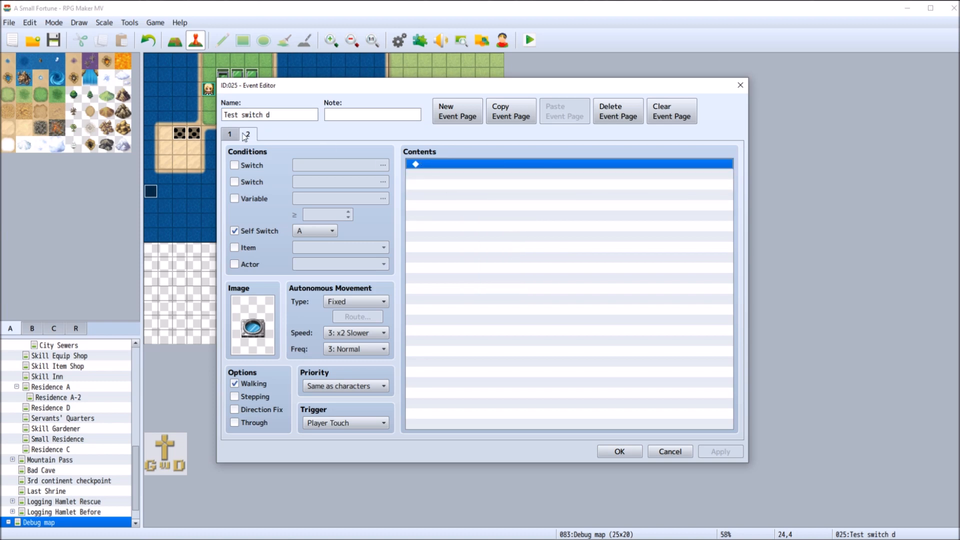
left_click(230, 134)
left_click(454, 215)
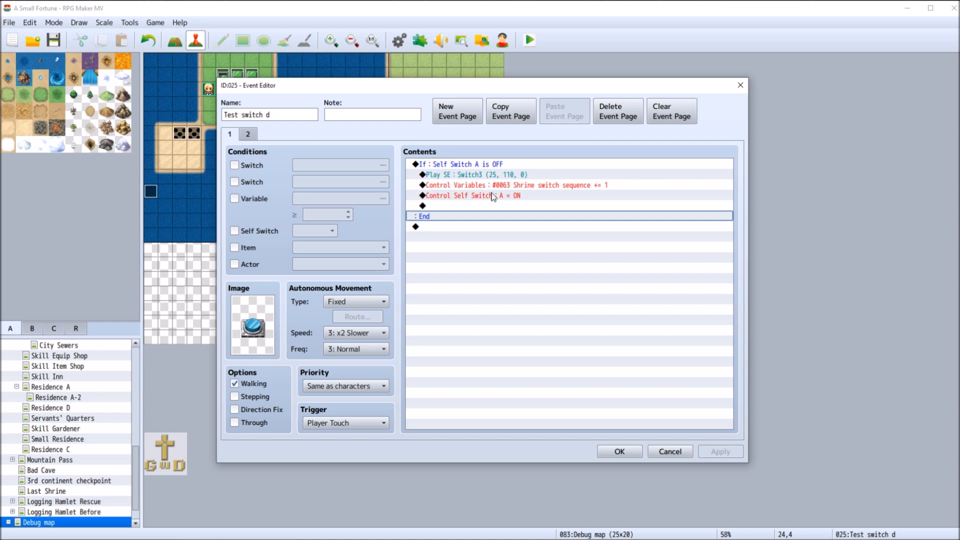
Add a Conditional Branch to page 2 of the Test switch d event, checking that variable 0063 Shrine switch sequence = 1234
left_click(248, 134)
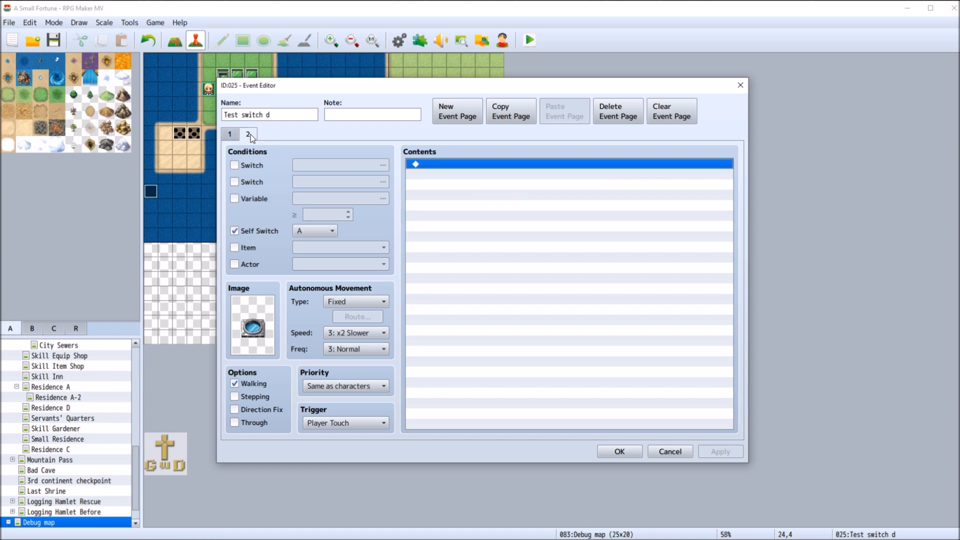
right_click(455, 167)
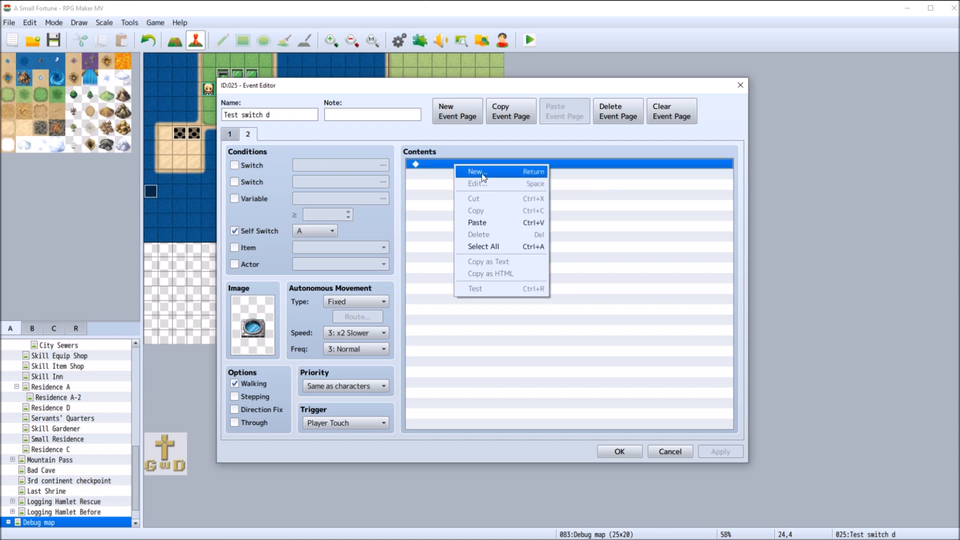
left_click(482, 173)
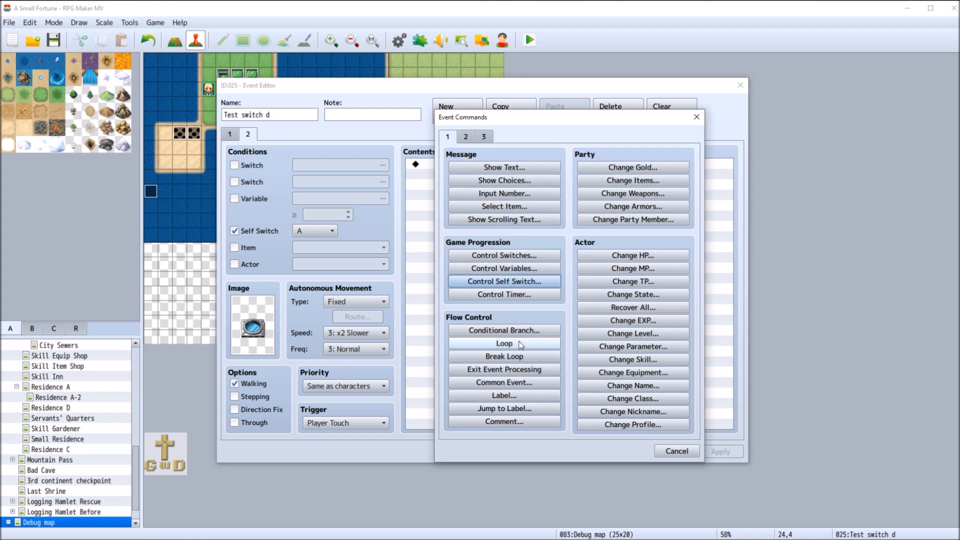
left_click(504, 330)
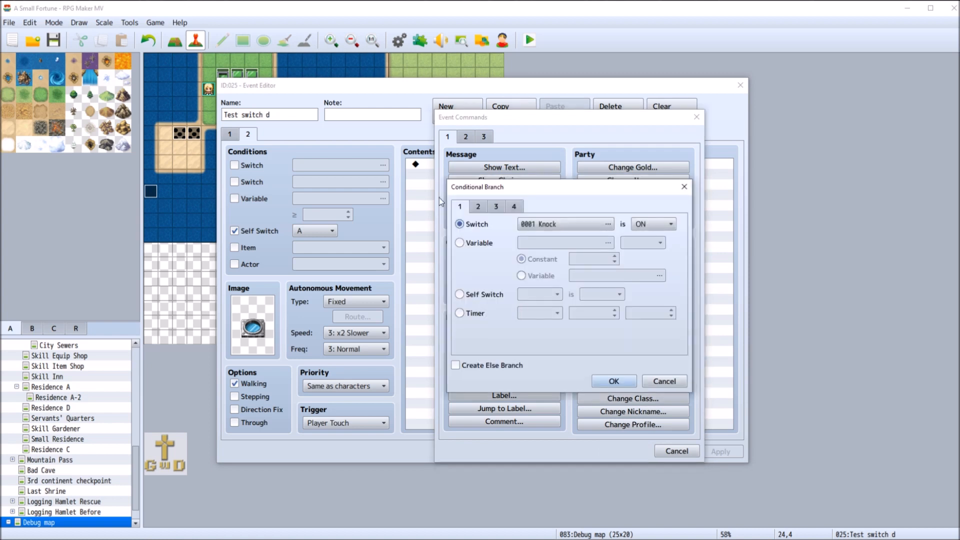
left_click(459, 243)
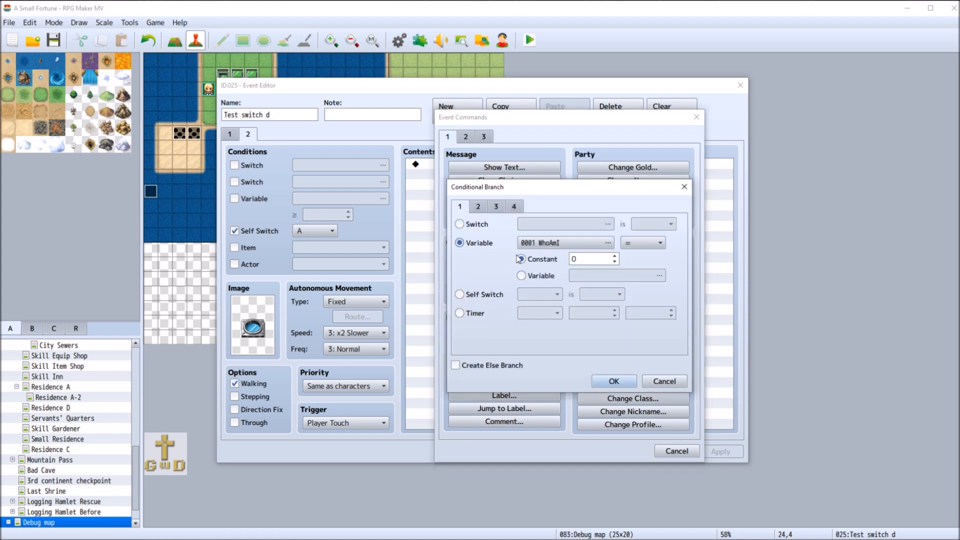
double_click(566, 244)
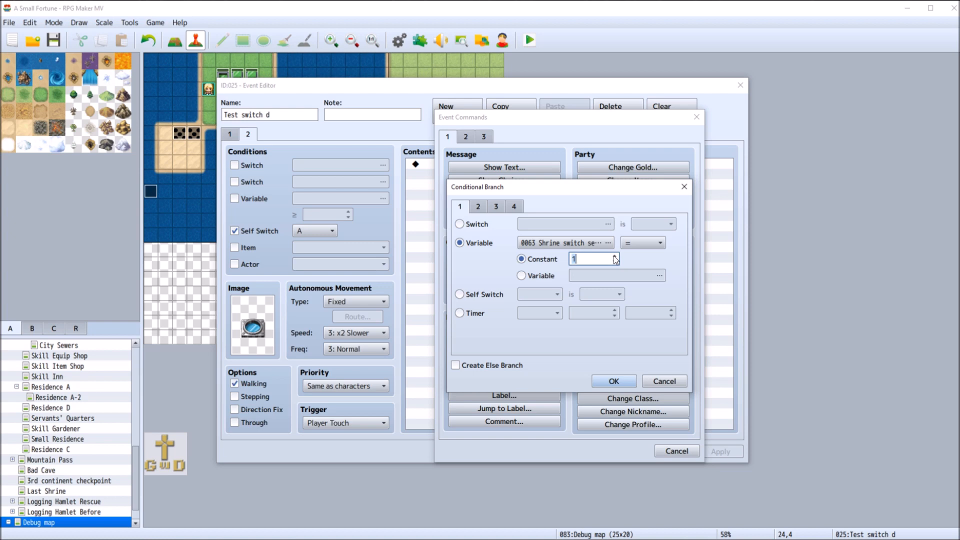
type("21")
key("BackSpace")
key("BackSpace")
type("1234")
left_click(612, 383)
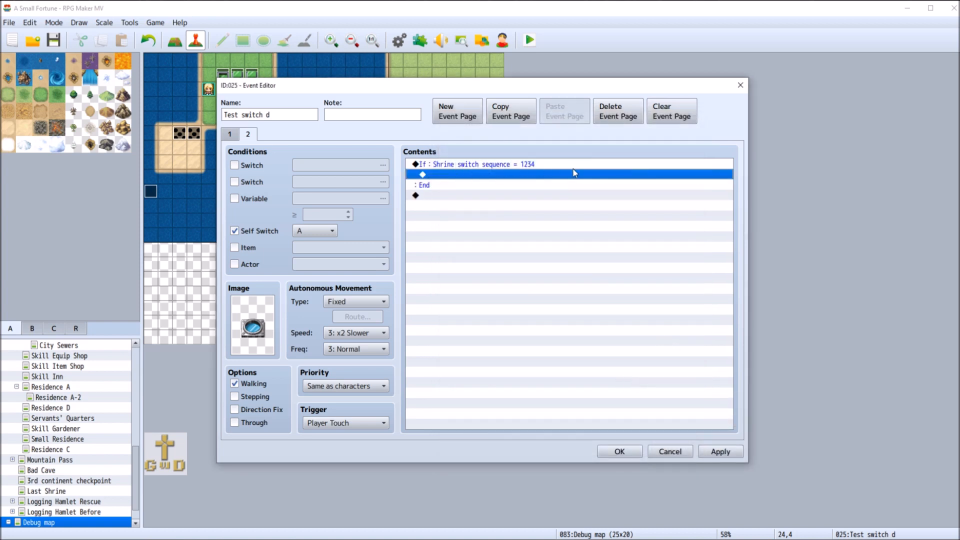
Add a Show Text command inside the branch reading "Congratulations, it works!" with the window position set to Middle
double_click(456, 176)
left_click(504, 168)
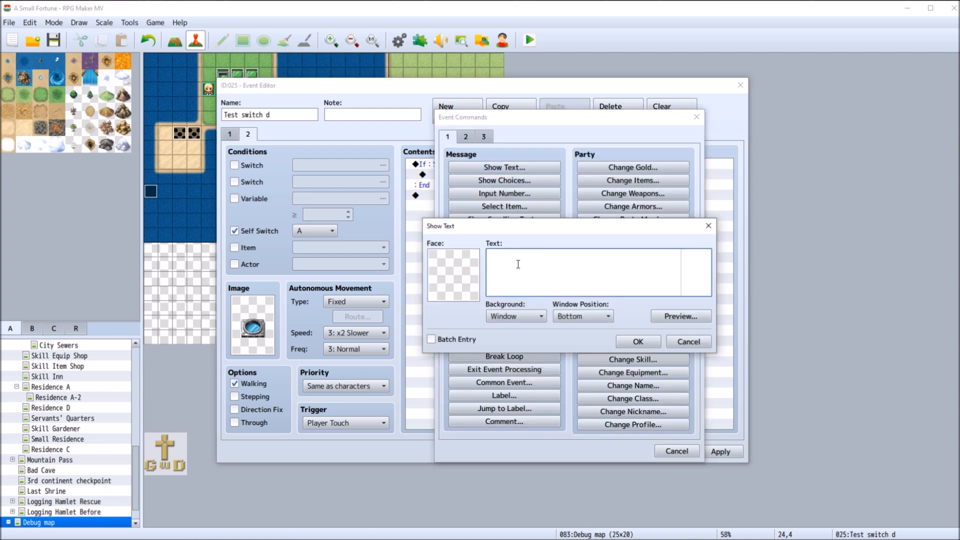
type("\"Congratulations, it works!\"")
left_click(590, 316)
left_click(590, 342)
left_click(638, 342)
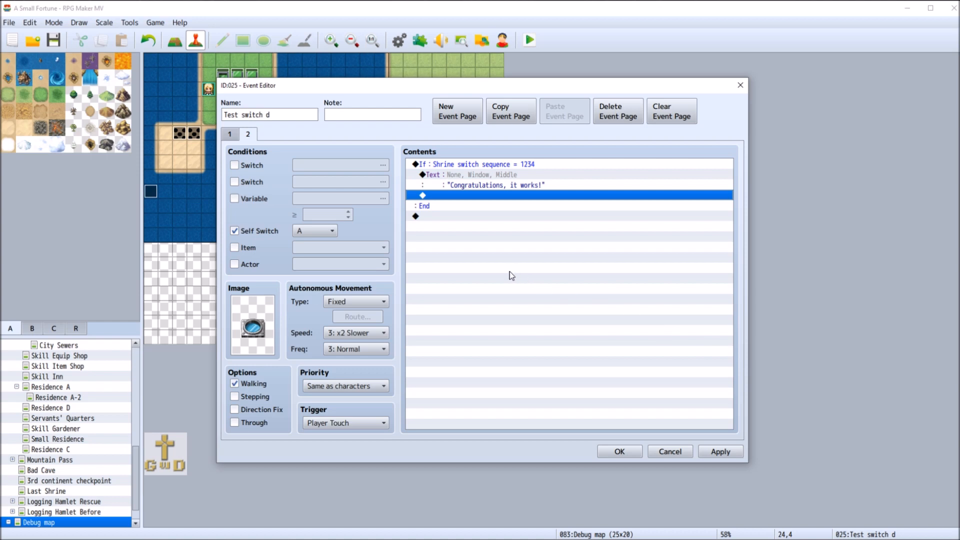
Check the Control Variables command on page 1 of Test switch d, and save the event's changes
left_click(235, 134)
left_click(524, 186)
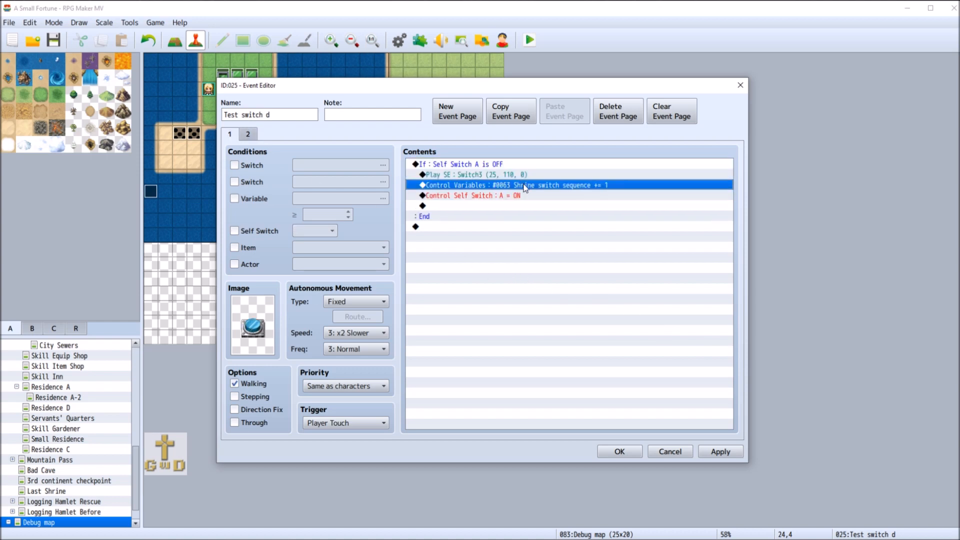
right_click(524, 187)
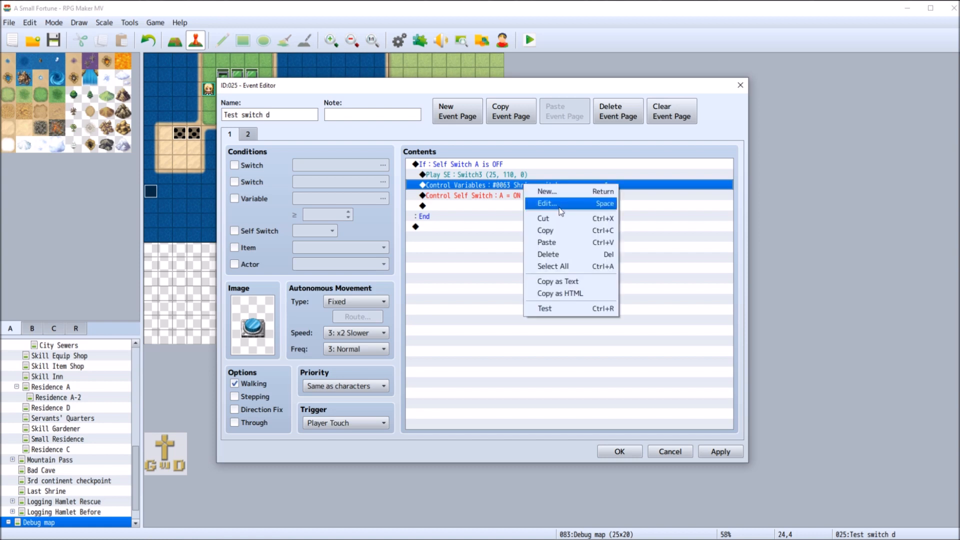
left_click(672, 197)
left_click(637, 189)
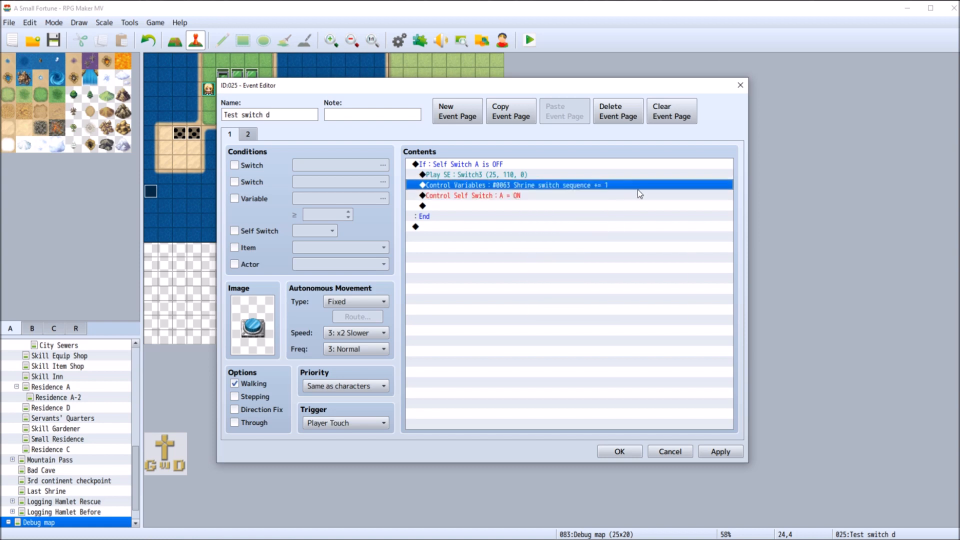
left_click(726, 450)
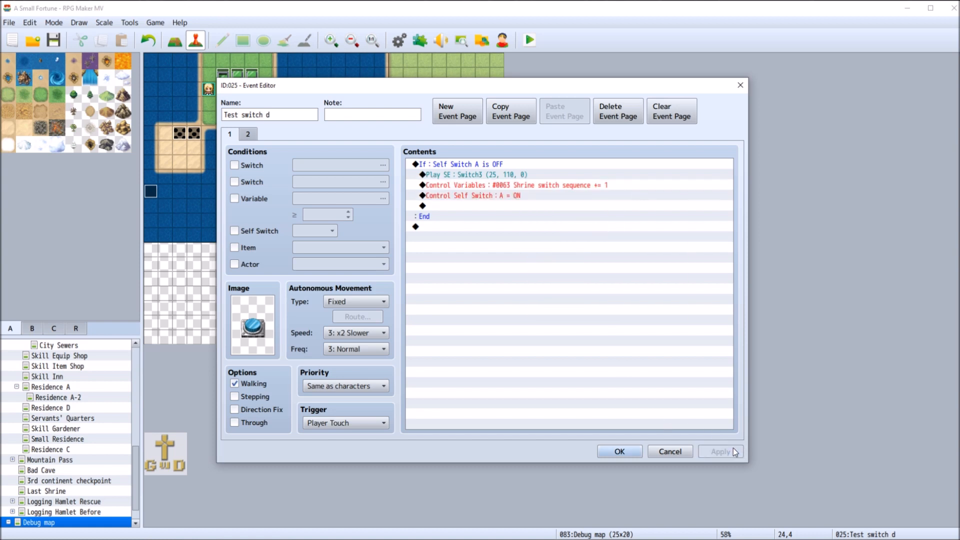
left_click(619, 451)
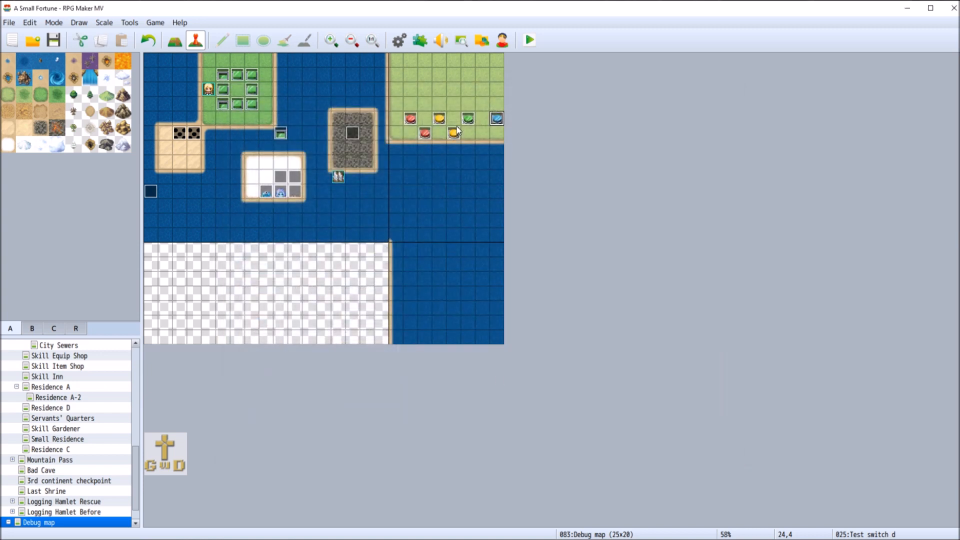
Cut the commands from page 2 of the green Test switch c event at tile 22,4 and check its page 1
left_click(468, 119)
key("Return")
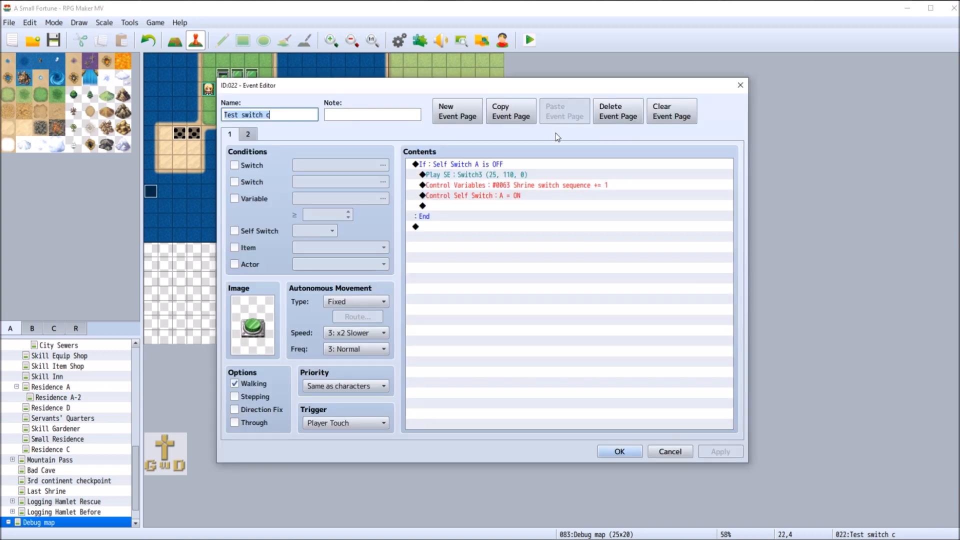
left_click(248, 132)
right_click(463, 163)
left_click(511, 198)
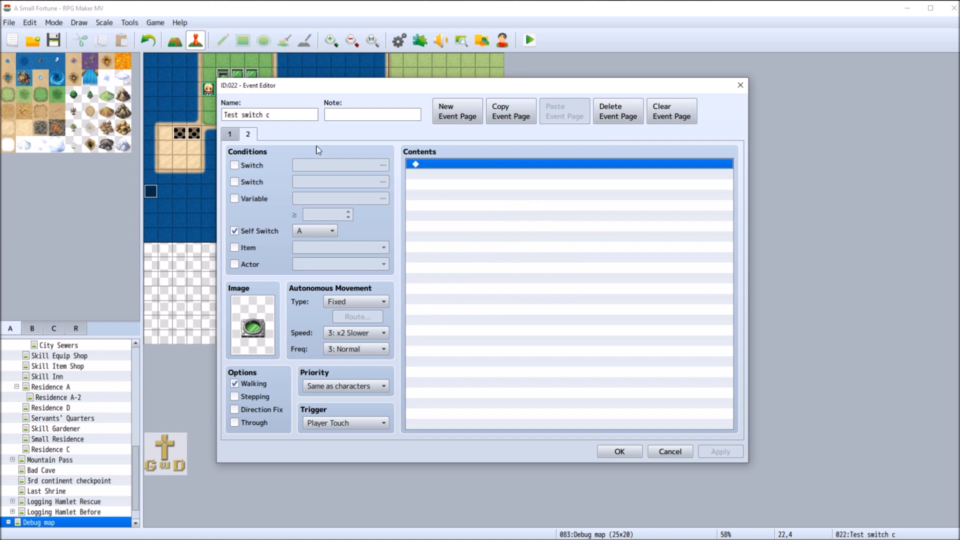
left_click(235, 134)
left_click(515, 188)
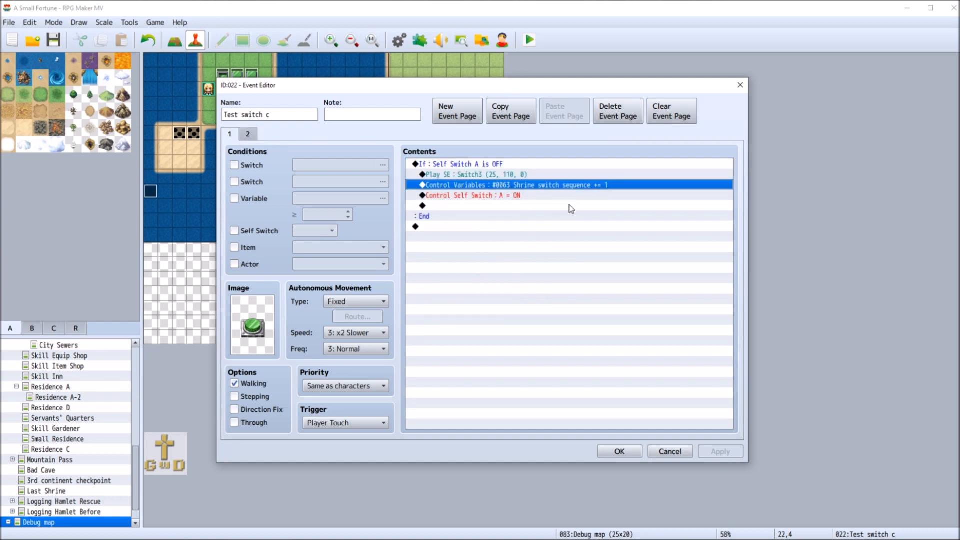
left_click(620, 452)
Change the page 1 Control Variables command of the red Test switch a event at tile 18,4 to set Shrine switch sequence = 1
right_click(412, 123)
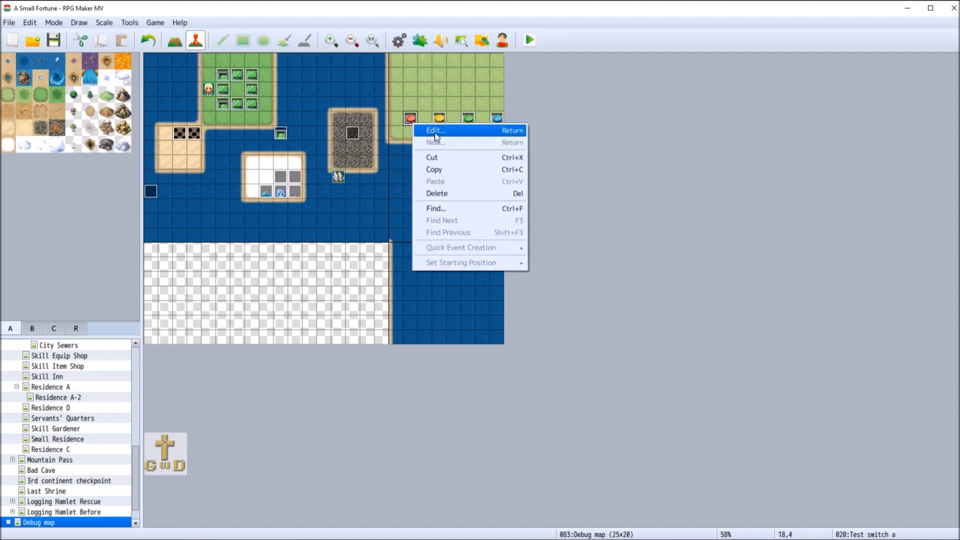
left_click(414, 133)
left_click(252, 134)
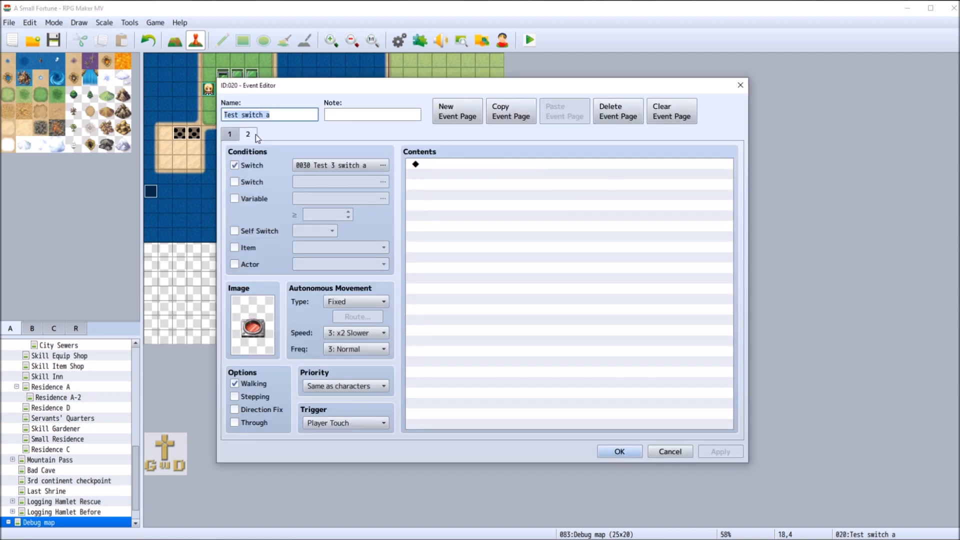
left_click(230, 137)
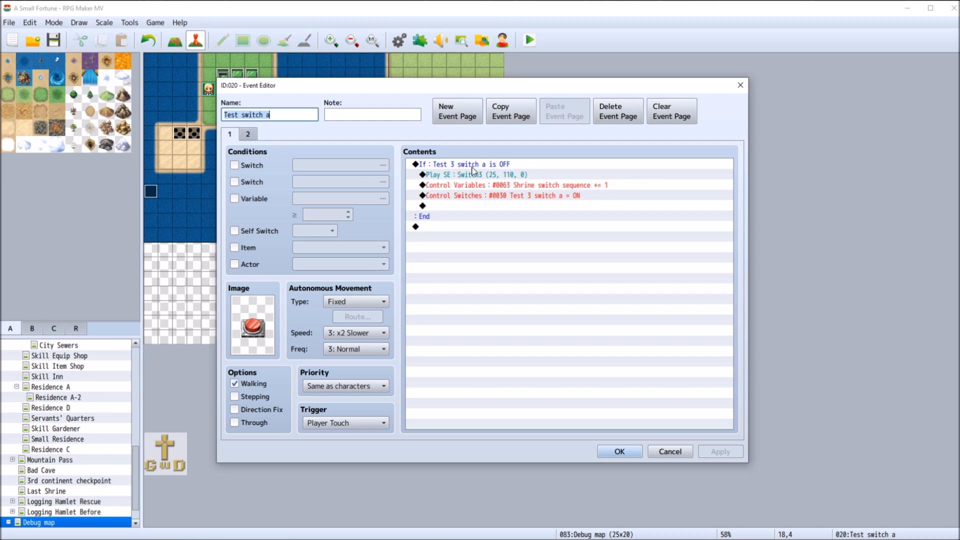
right_click(509, 185)
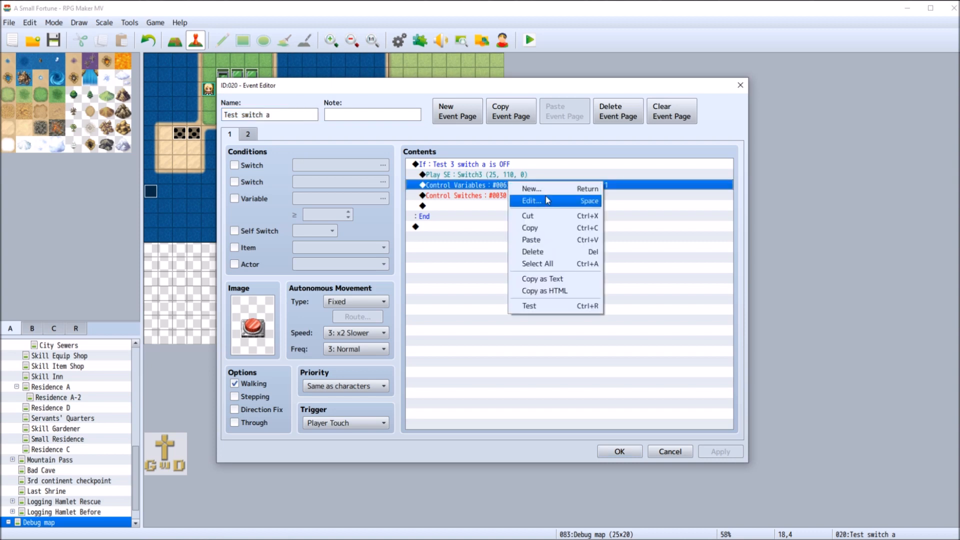
left_click(566, 201)
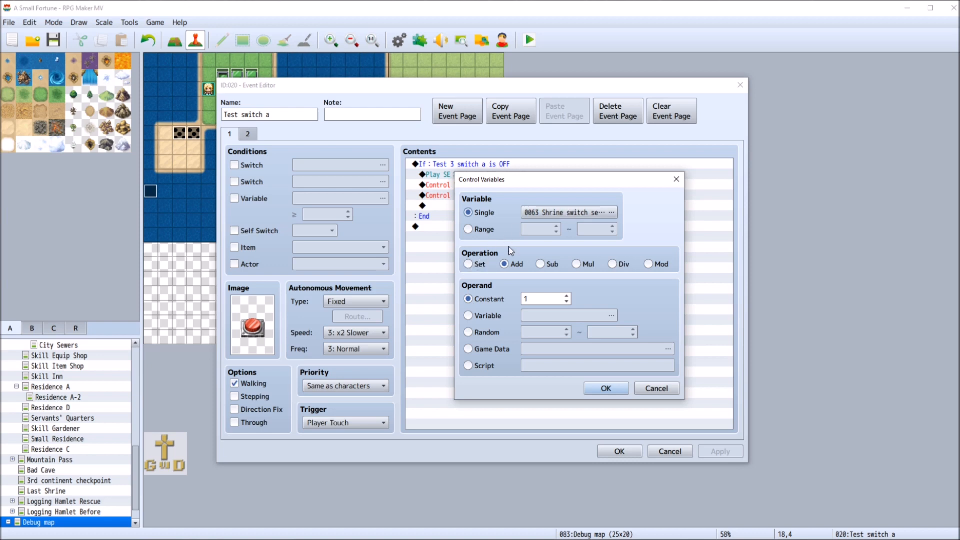
left_click(468, 264)
left_click(605, 388)
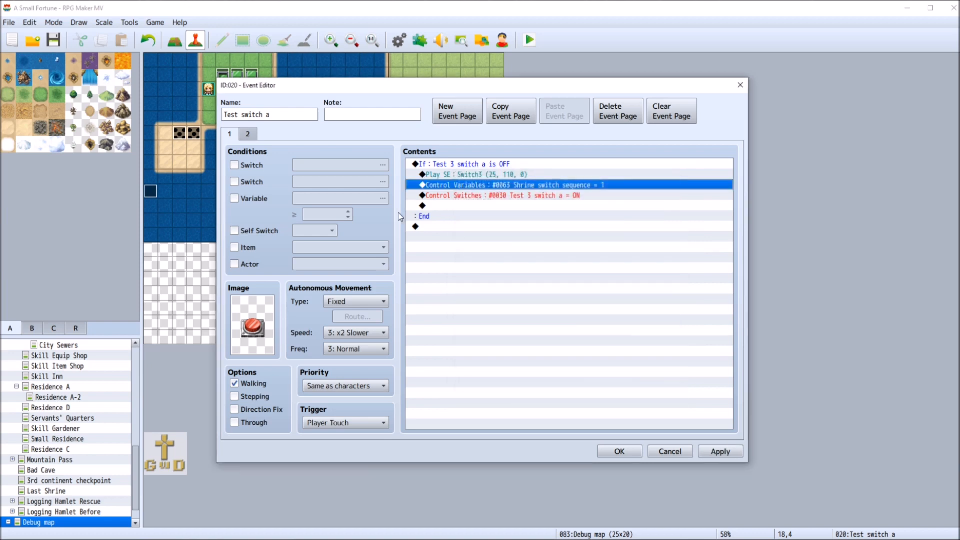
left_click(705, 452)
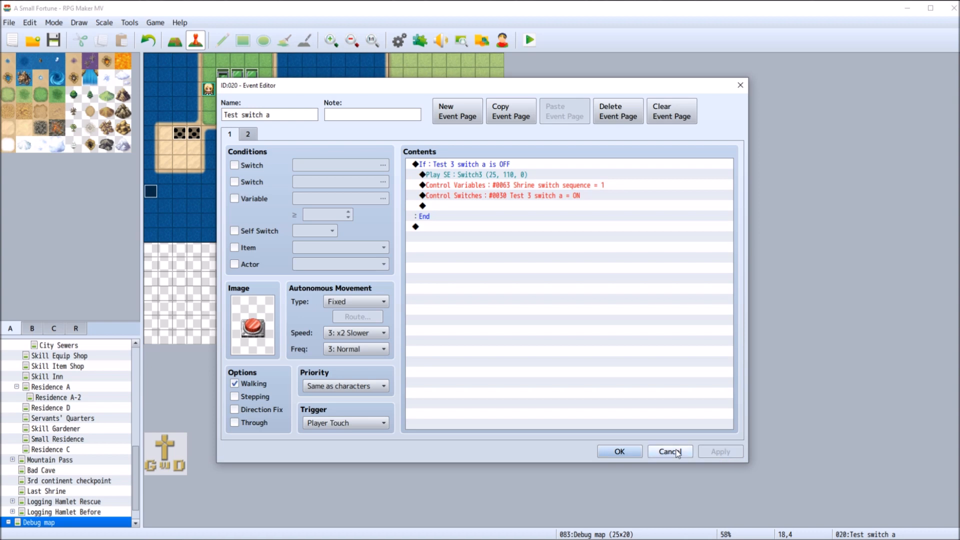
left_click(610, 452)
Cut the whole Conditional Branch from page 2 of the yellow Test switch b event at tile 20,4
right_click(439, 119)
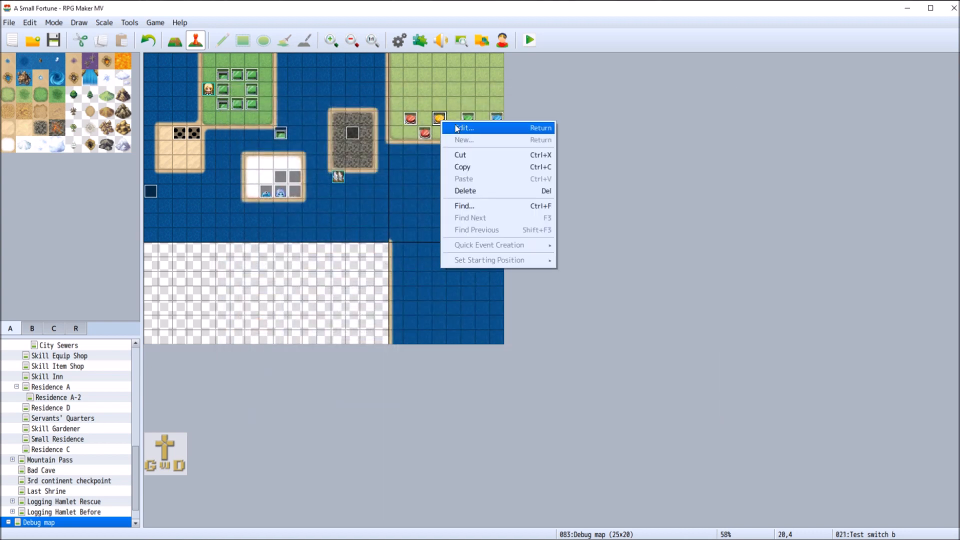
left_click(453, 126)
left_click(245, 134)
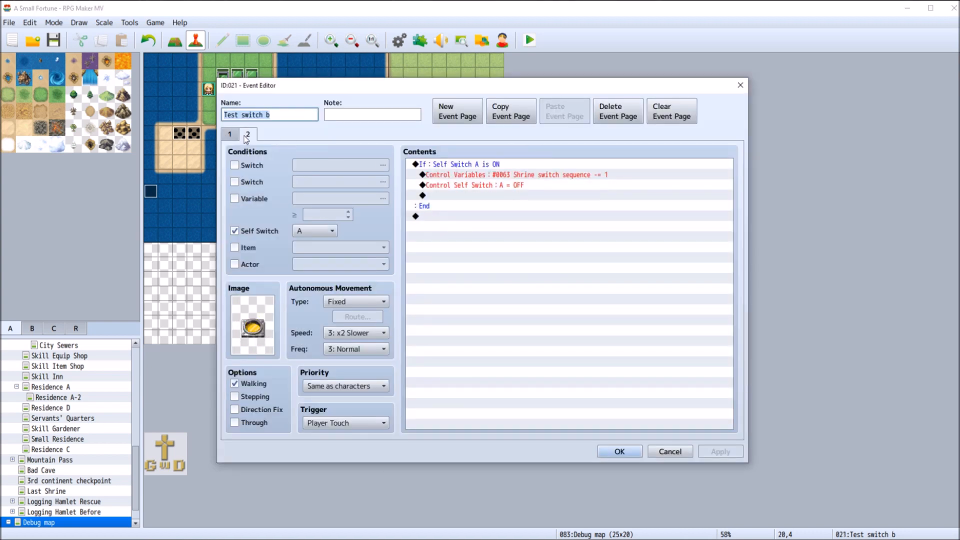
right_click(447, 160)
left_click(467, 195)
Change the page 1 Control Variables command of Test switch b to set Shrine switch sequence = 12
left_click(233, 134)
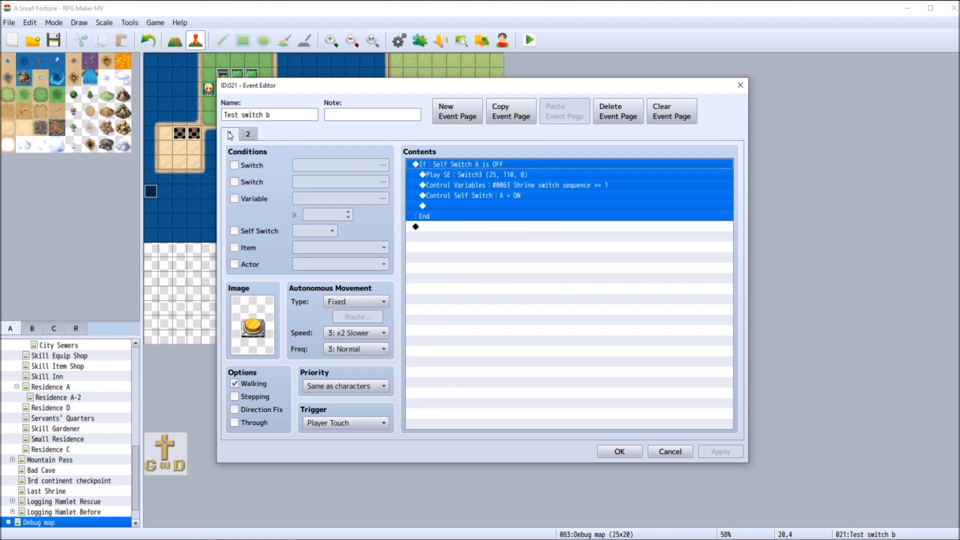
left_click(497, 194)
right_click(493, 183)
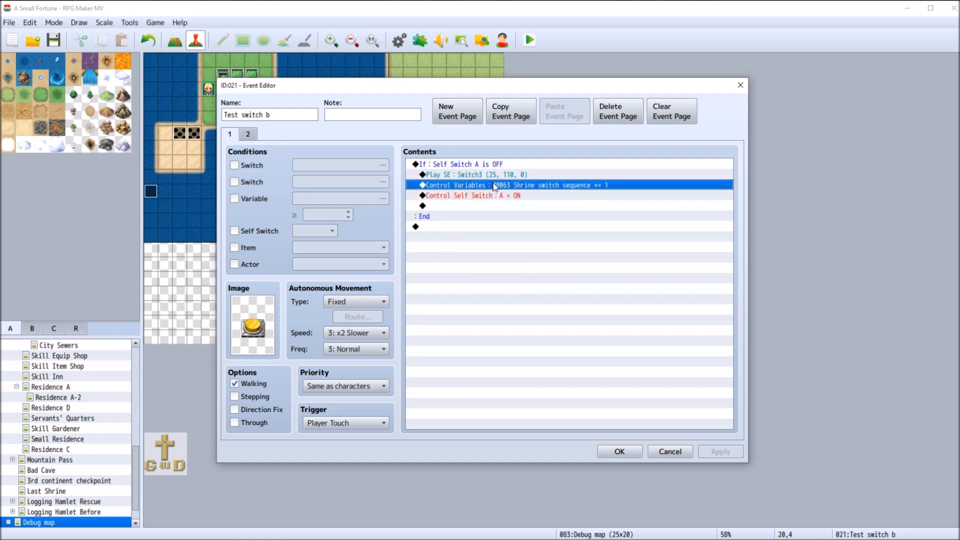
left_click(523, 202)
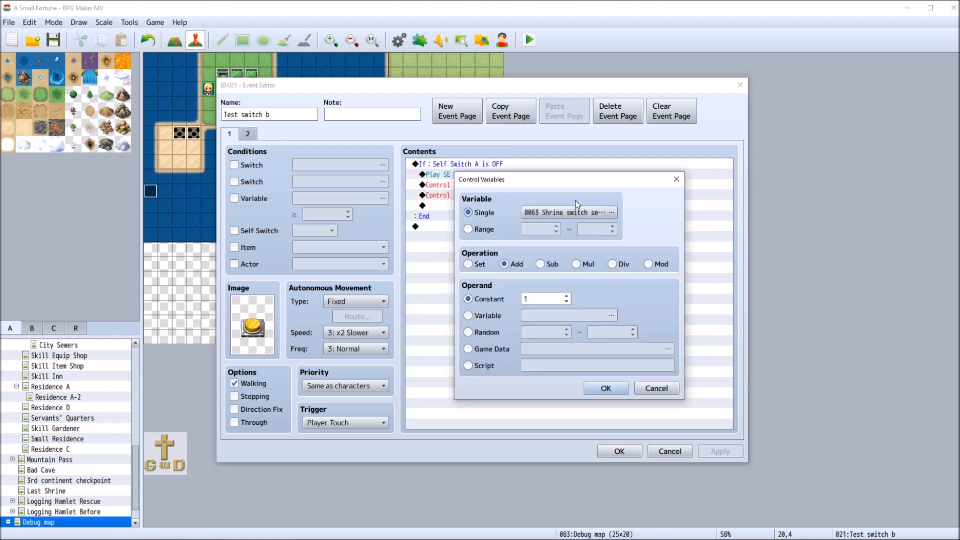
left_click(469, 265)
double_click(545, 299)
type("12")
left_click(604, 388)
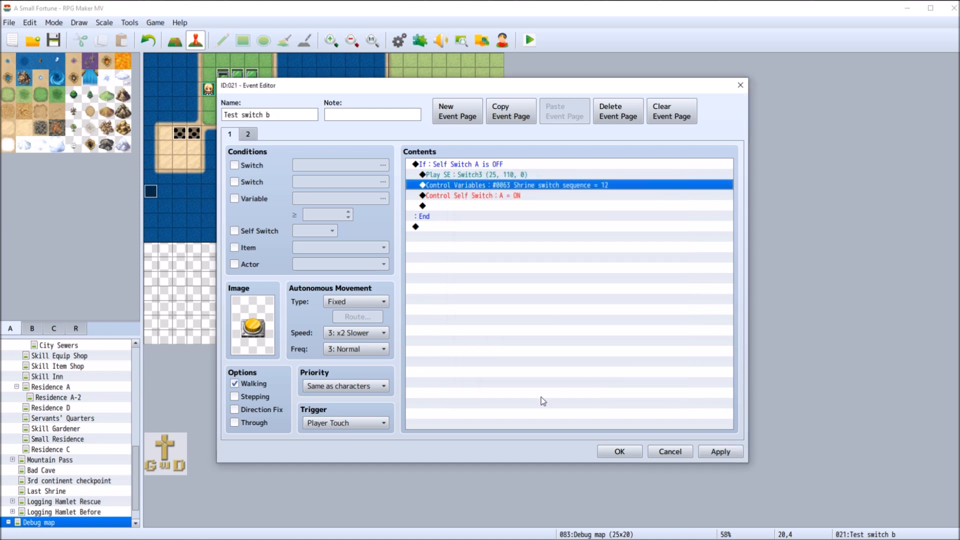
left_click(623, 452)
Change the page 1 Control Variables command of the green Test switch c event to set Shrine switch sequence = 123
right_click(474, 122)
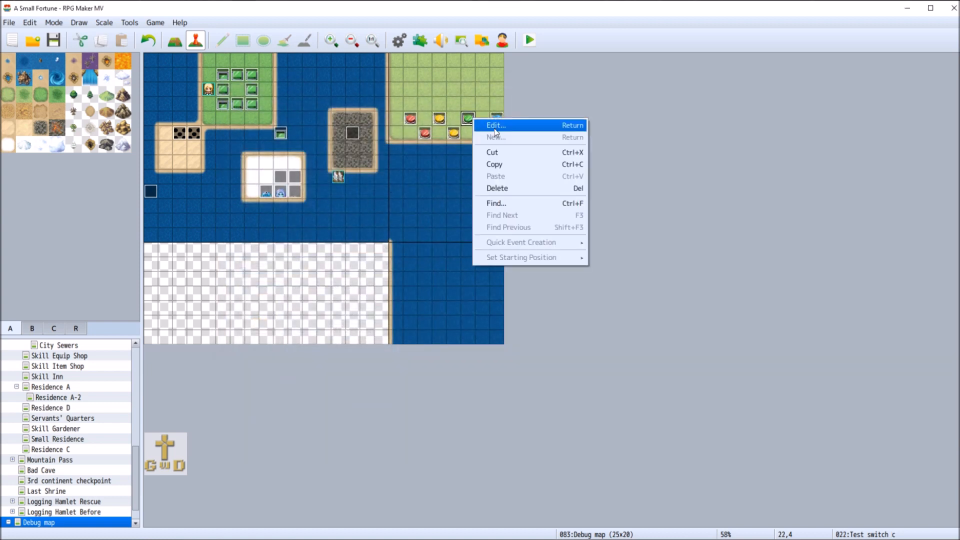
left_click(480, 124)
left_click(247, 134)
left_click(230, 134)
left_click(466, 185)
right_click(466, 185)
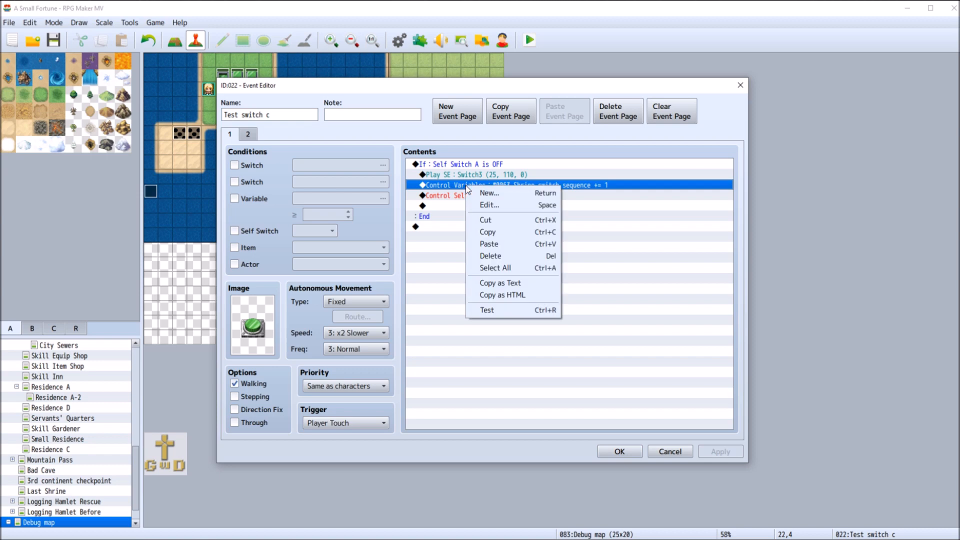
left_click(490, 205)
left_click(468, 264)
left_click(563, 299)
type("123")
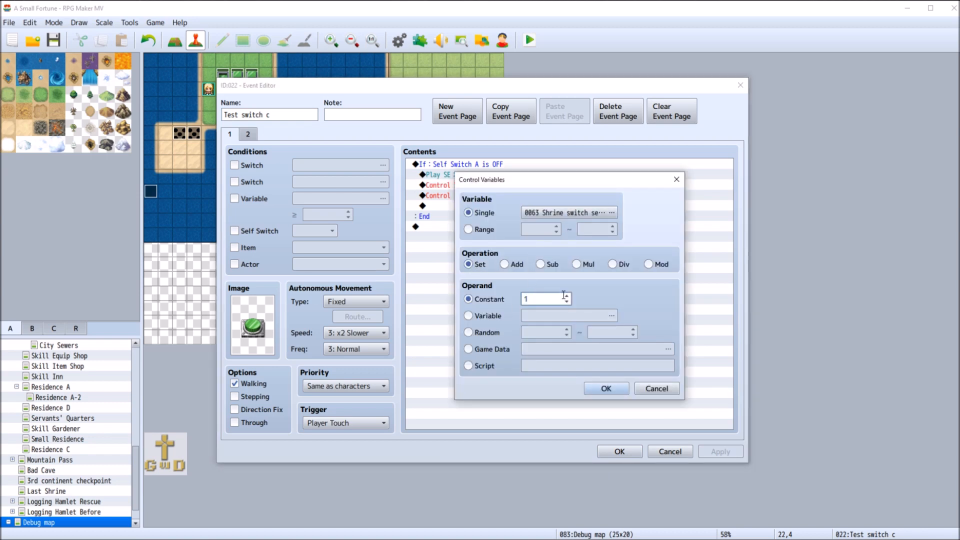
left_click(606, 389)
left_click(721, 451)
left_click(619, 452)
Change the page 1 Control Variables command of the blue Test switch d event at tile 24,4 to set Shrine switch sequence = 1234
right_click(497, 121)
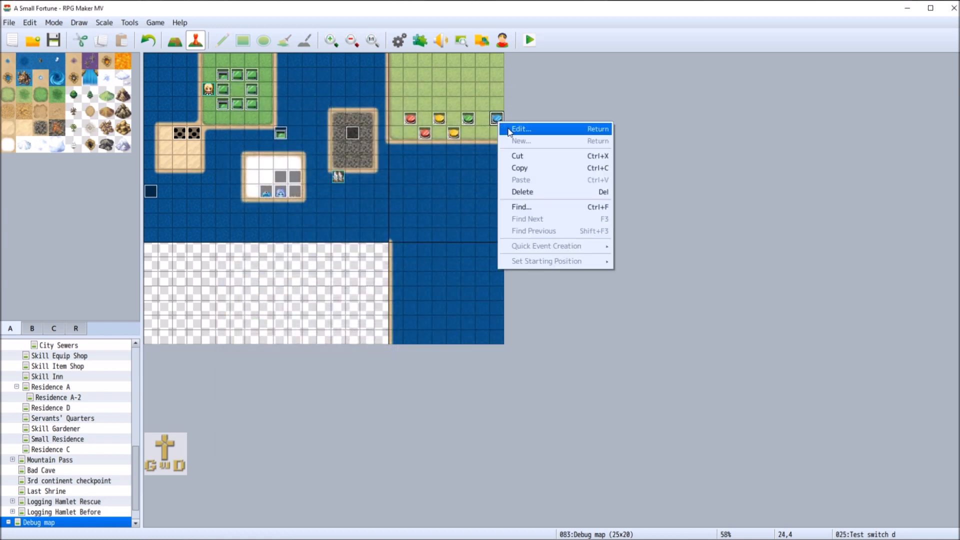
left_click(525, 129)
right_click(484, 184)
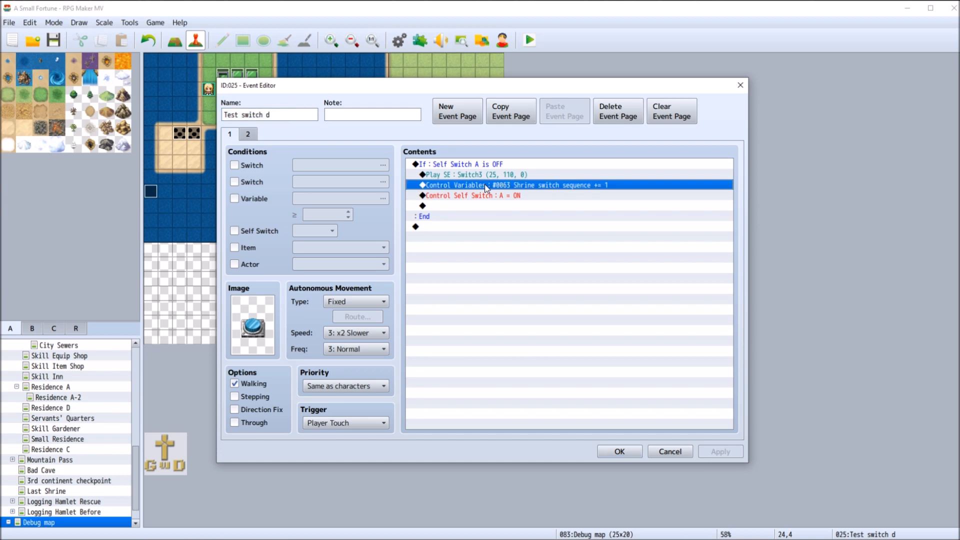
left_click(537, 213)
left_click(469, 264)
left_click(529, 295)
type("1234")
left_click(606, 389)
left_click(715, 452)
left_click(248, 134)
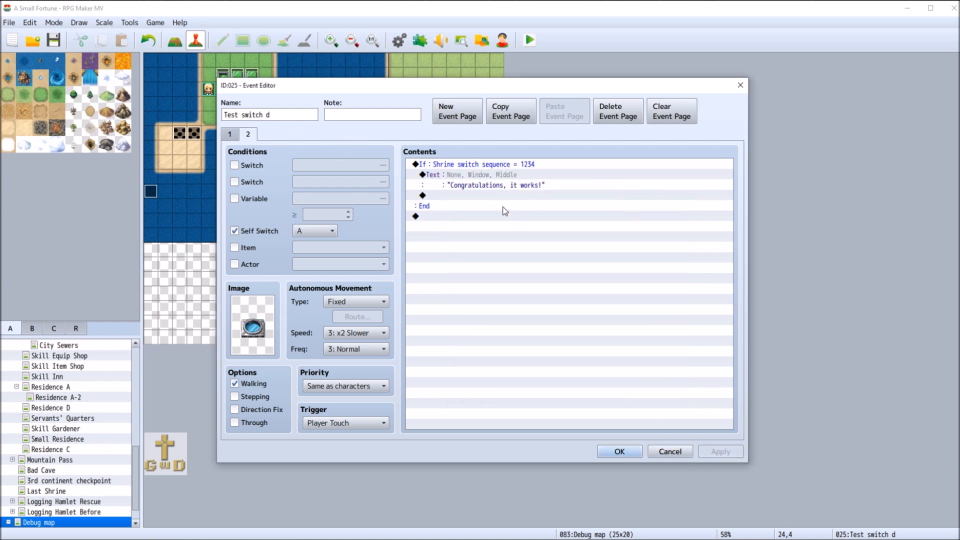
left_click(620, 451)
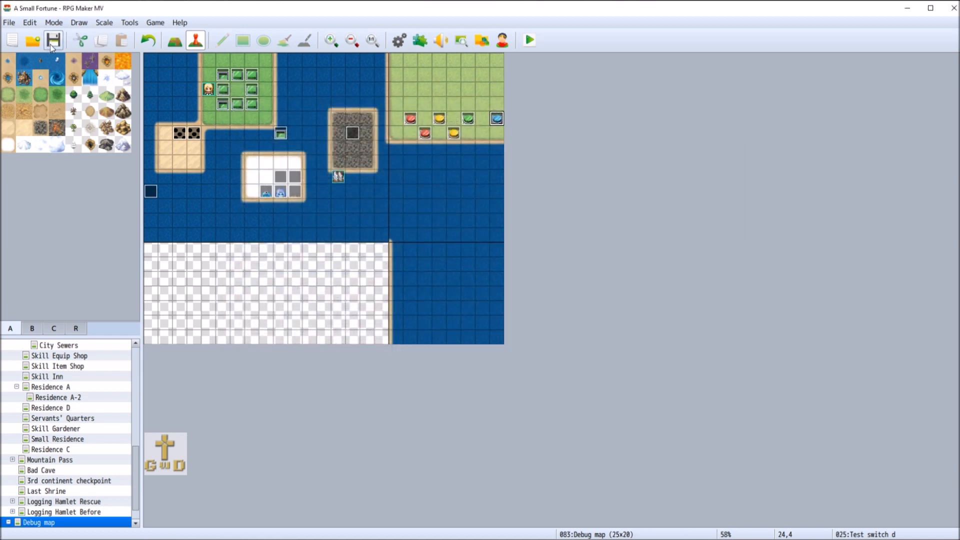
Add a Control Self Switch A = ON command to page 1 of the yellow Test switch false event at tile 21,5
right_click(455, 132)
left_click(481, 139)
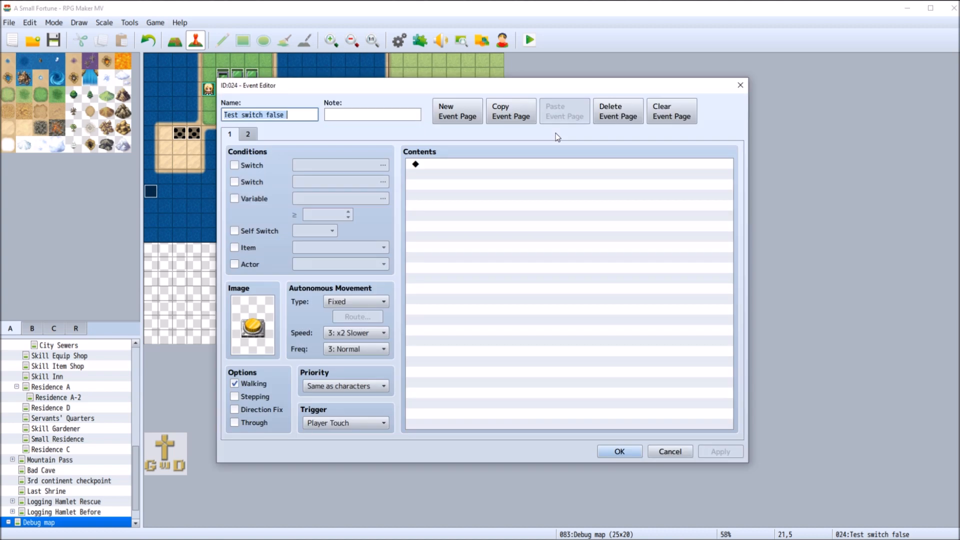
left_click(247, 135)
left_click(230, 135)
left_click(444, 164)
double_click(444, 164)
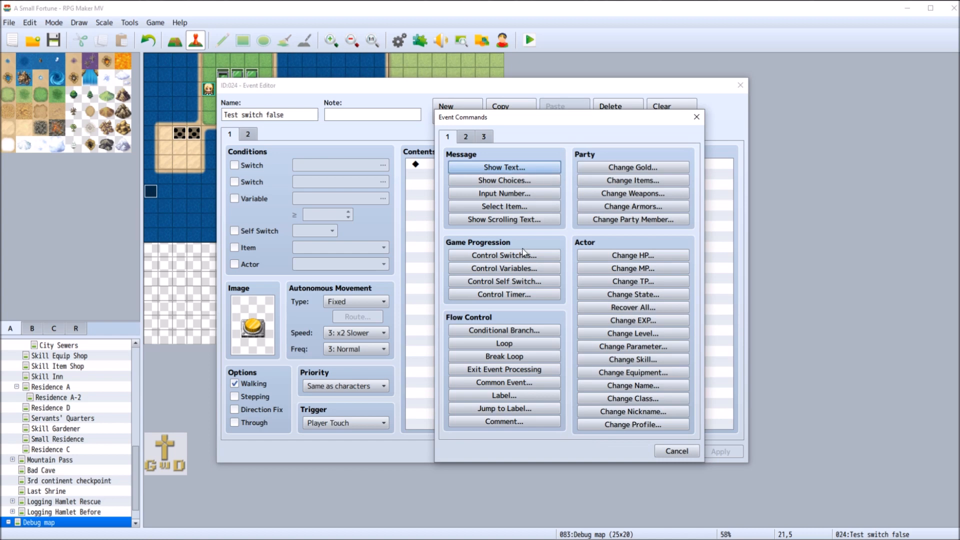
left_click(529, 282)
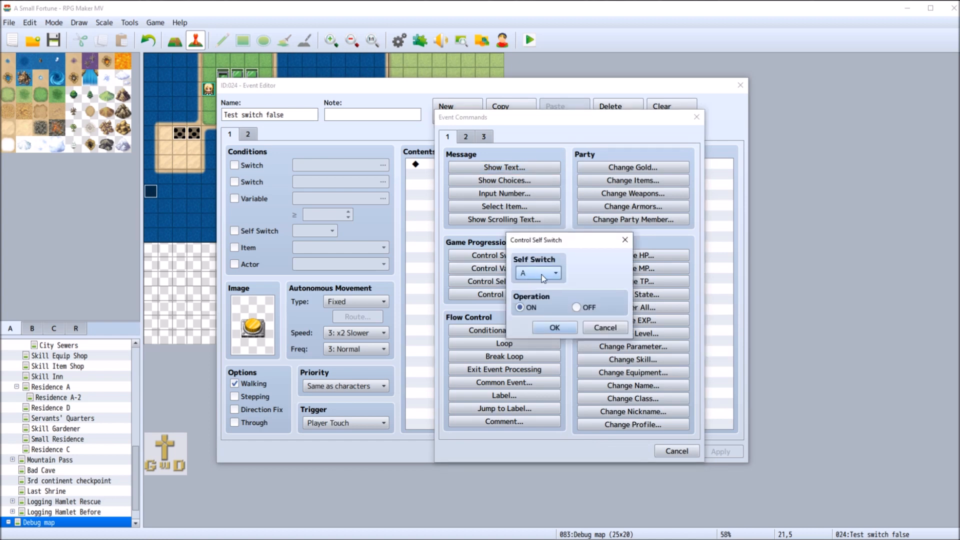
left_click(555, 328)
Make page 2 of the Test switch false event require Self Switch A, and save the project
left_click(249, 134)
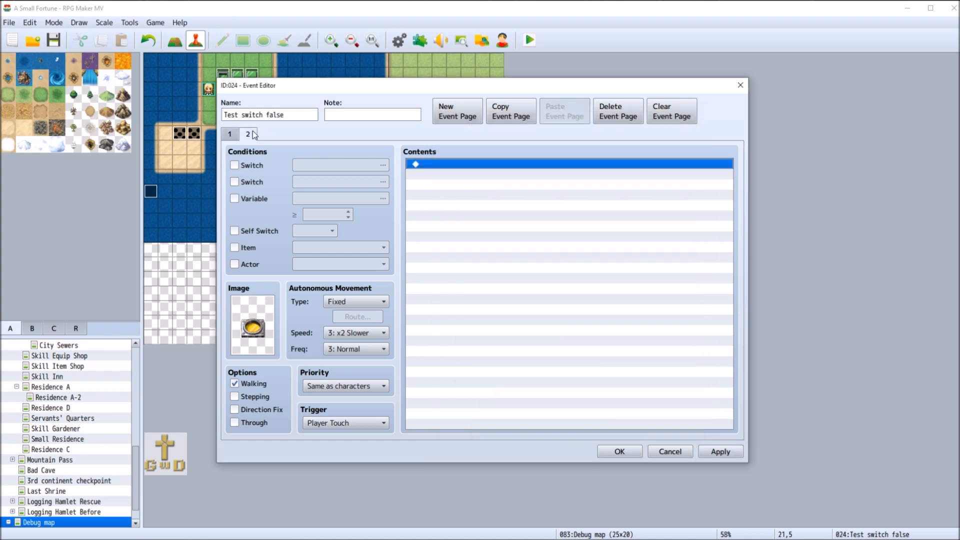
left_click(235, 231)
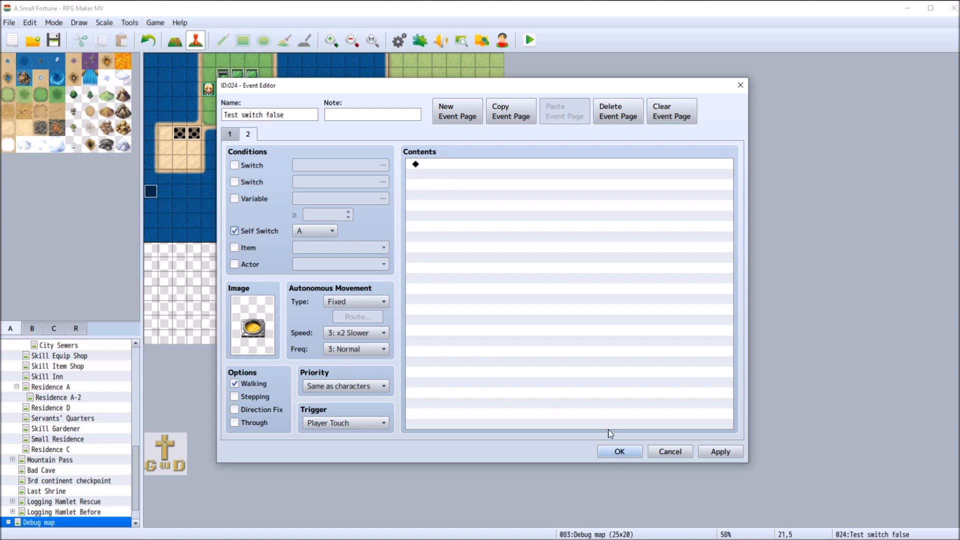
left_click(618, 452)
left_click(54, 40)
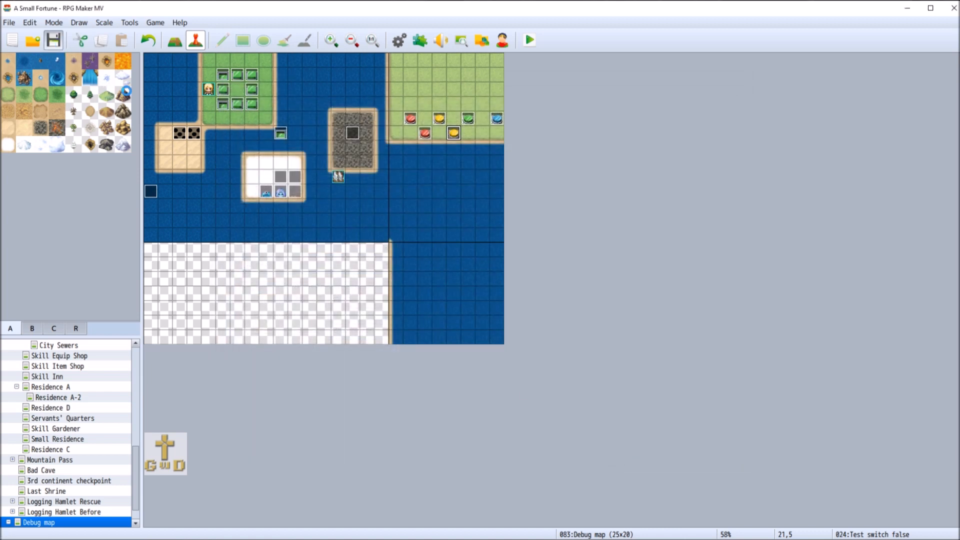
Set the player's starting position to tile 17,3 on the Debug map and save the project
right_click(397, 104)
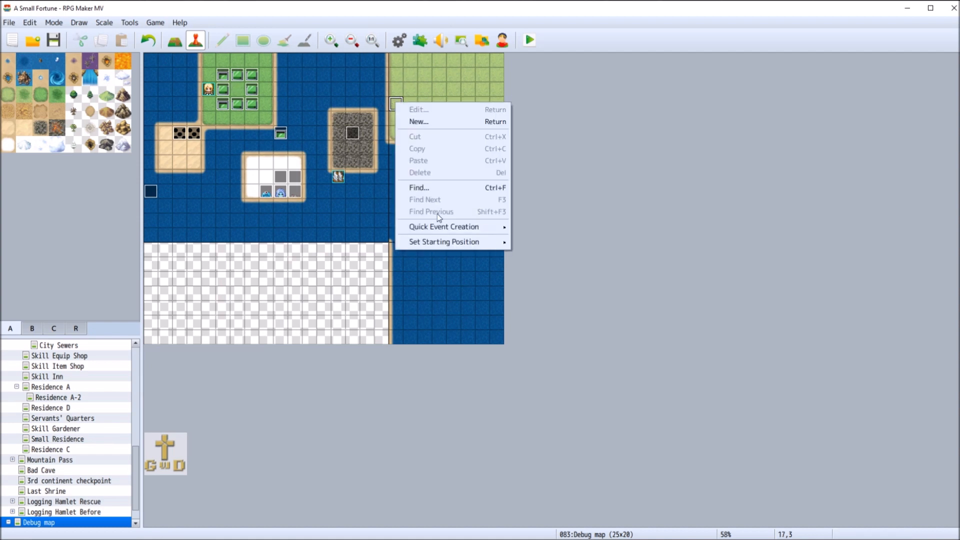
mouse_move(466, 243)
left_click(526, 242)
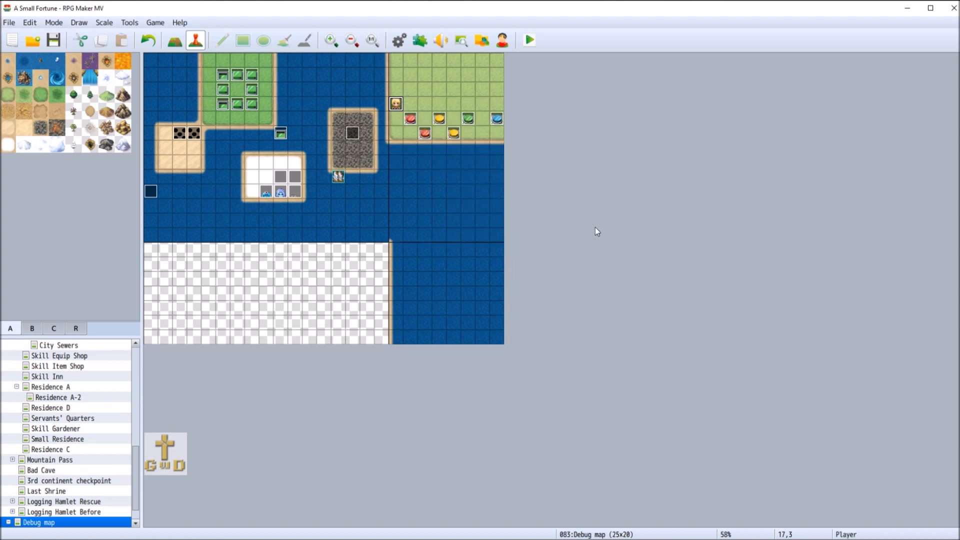
key("ctrl+s")
Playtest a new game by pushing the red, yellow, green and blue upper-row buttons in order, and close the playtest
left_click(528, 38)
mouse_move(311, 539)
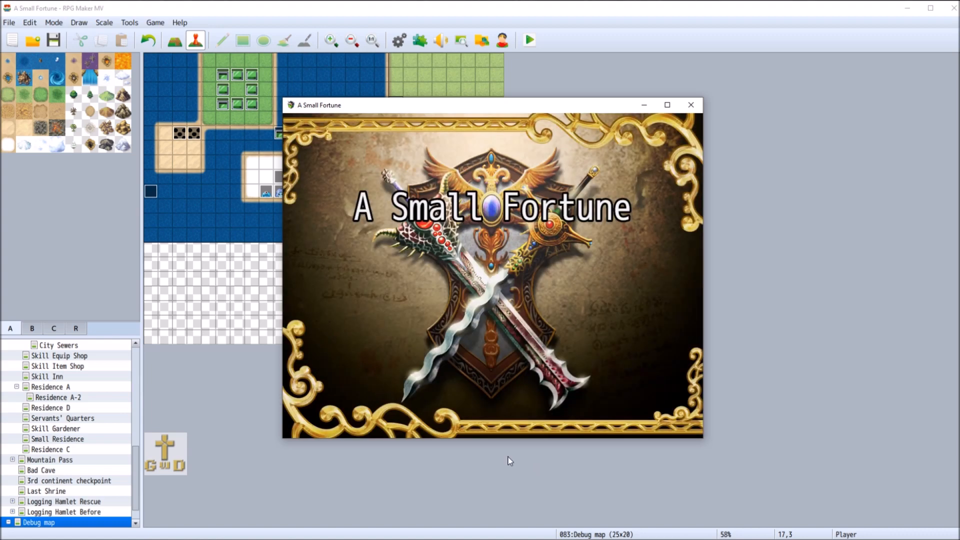
left_click(592, 353)
left_click(592, 352)
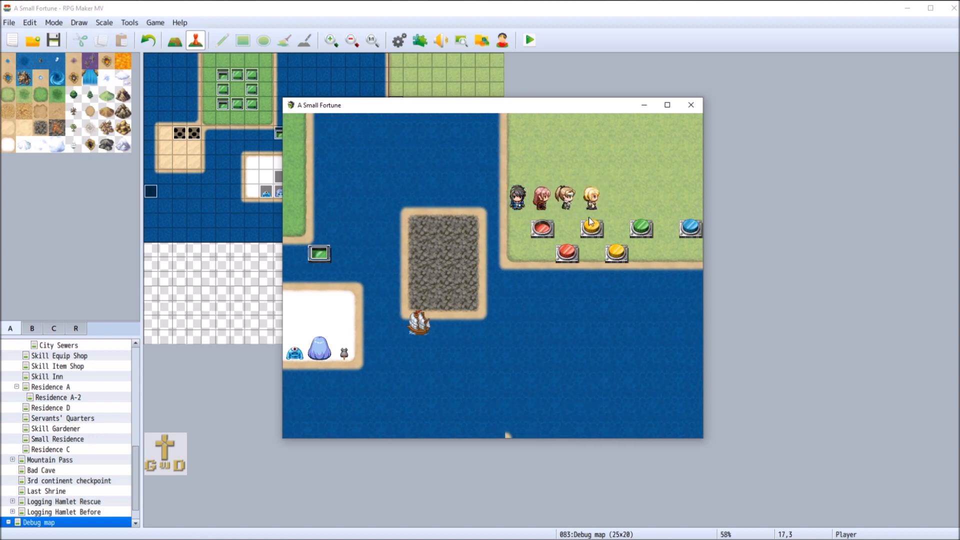
left_click(637, 211)
left_click(666, 209)
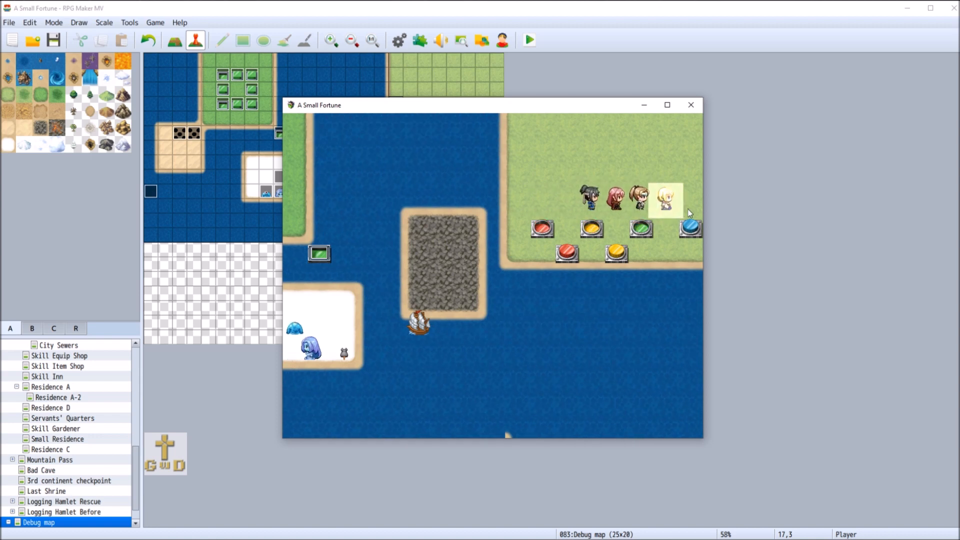
left_click(688, 206)
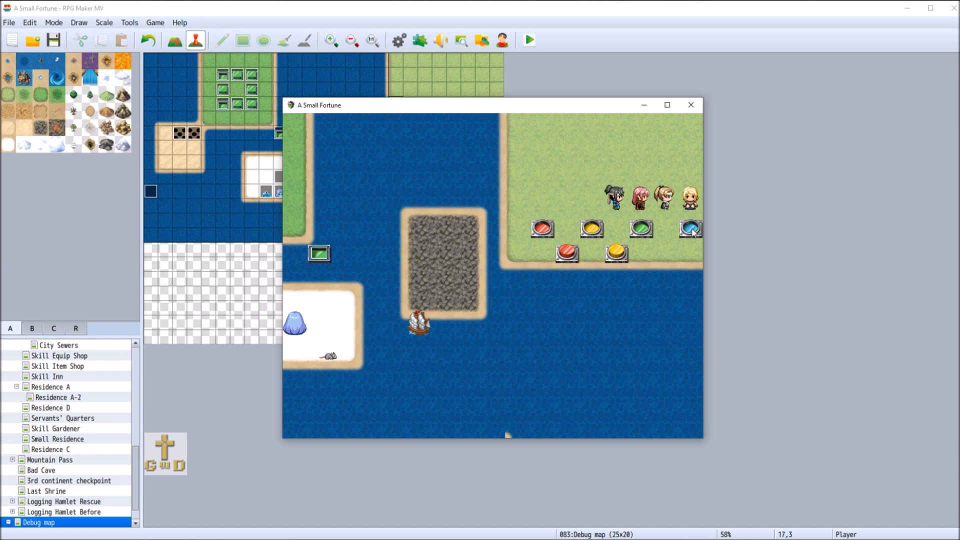
left_click(686, 229)
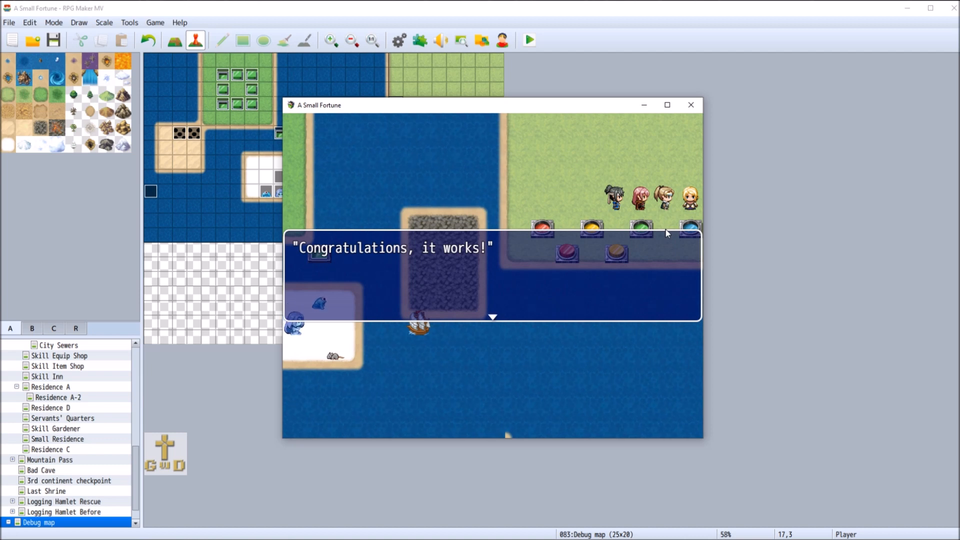
left_click(638, 220)
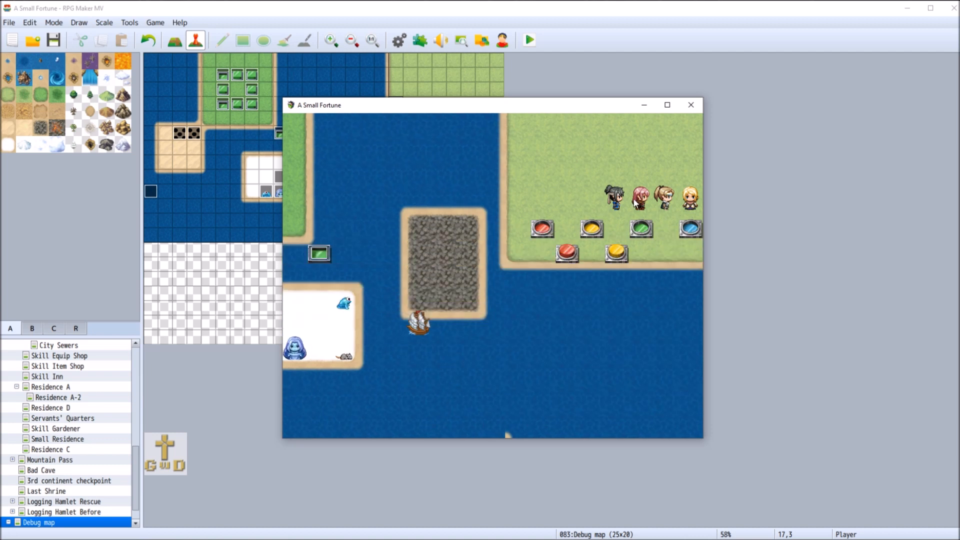
left_click(692, 110)
Review both pages of the blue Test switch d event, including the page 2 Conditional Branch and trigger options, and close it without changes
right_click(497, 116)
left_click(572, 126)
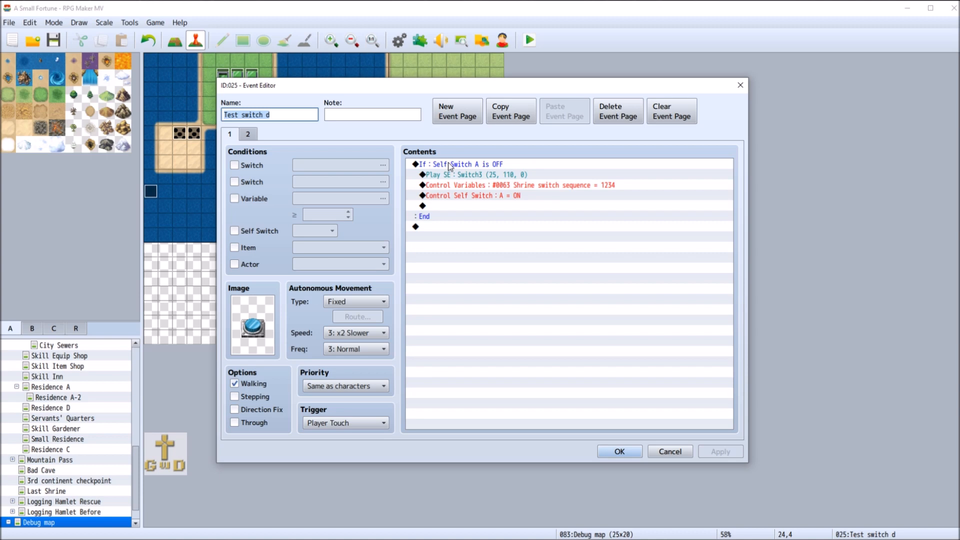
left_click(248, 134)
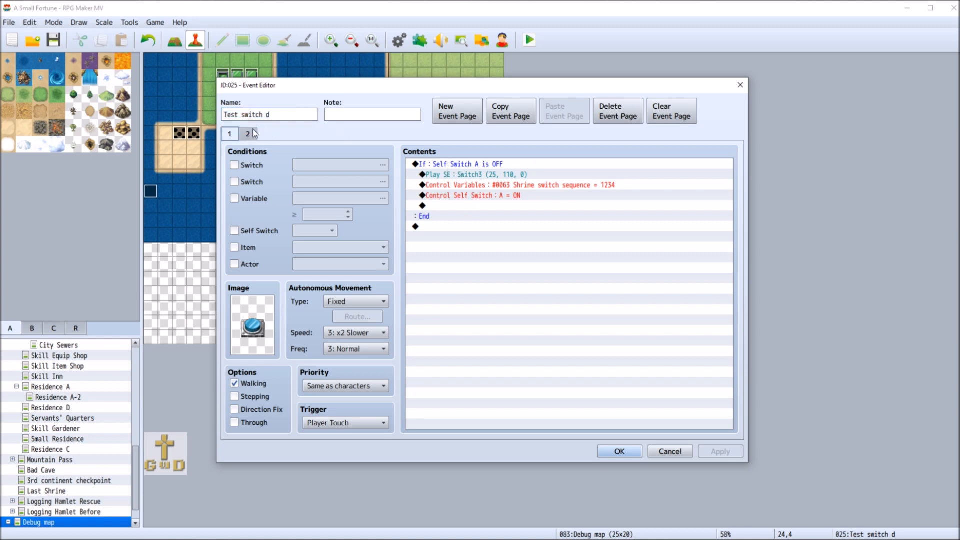
left_click(254, 133)
right_click(451, 165)
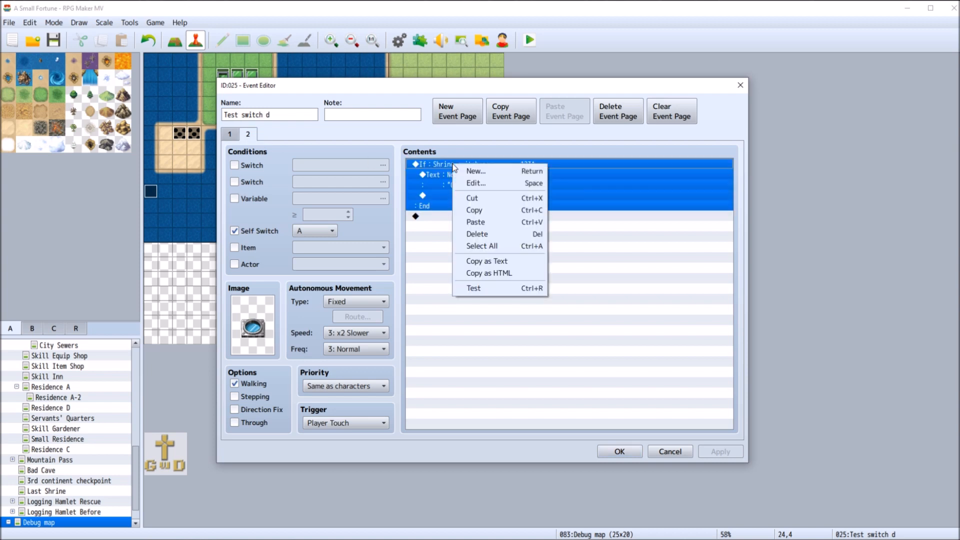
left_click(489, 210)
left_click(230, 134)
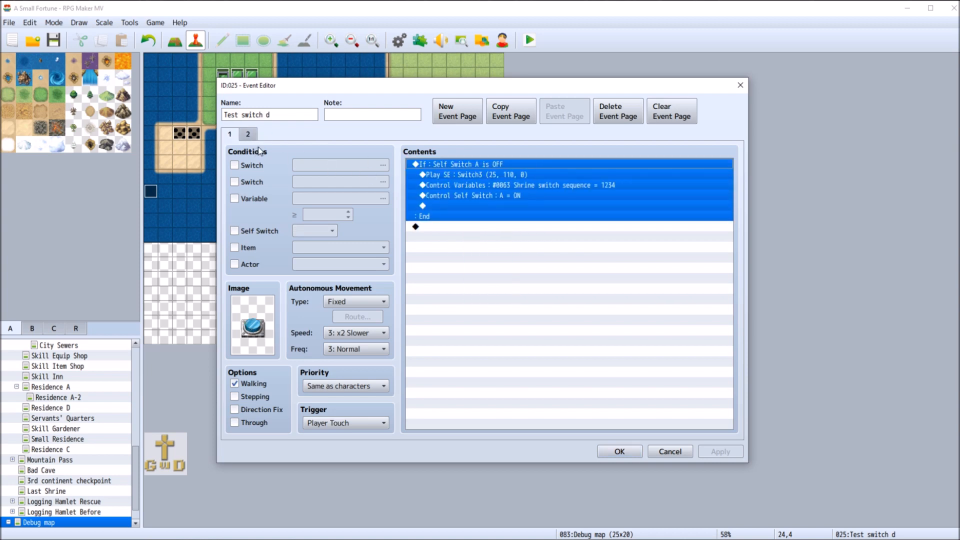
left_click(458, 205)
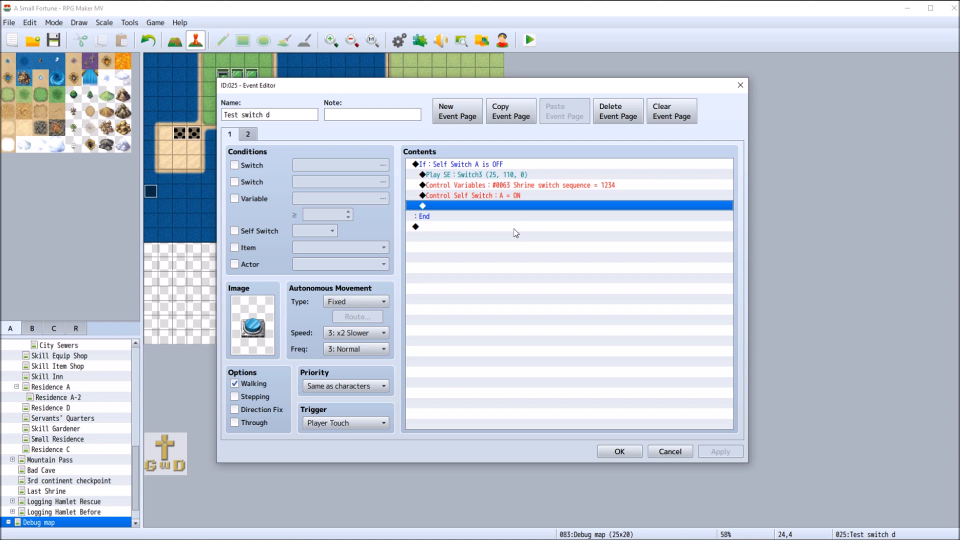
left_click(249, 134)
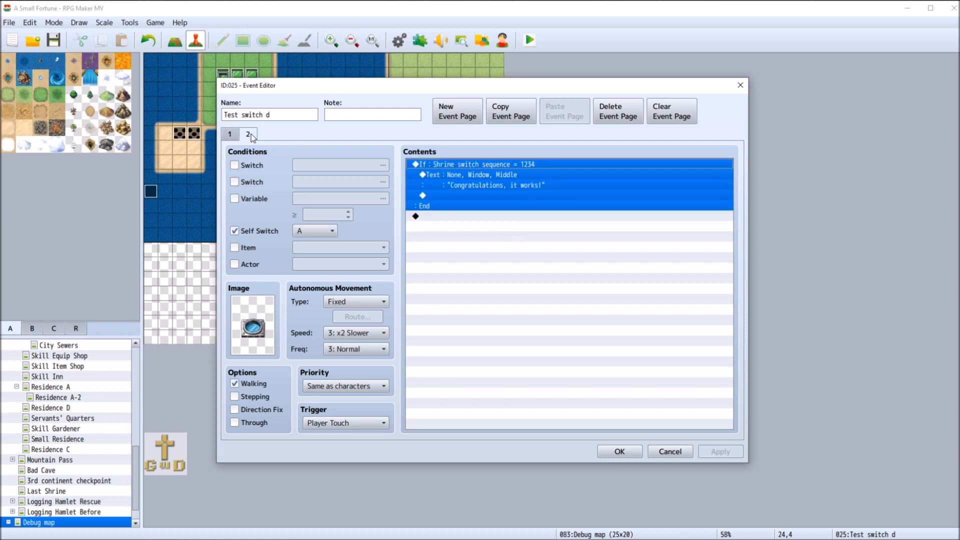
left_click(347, 423)
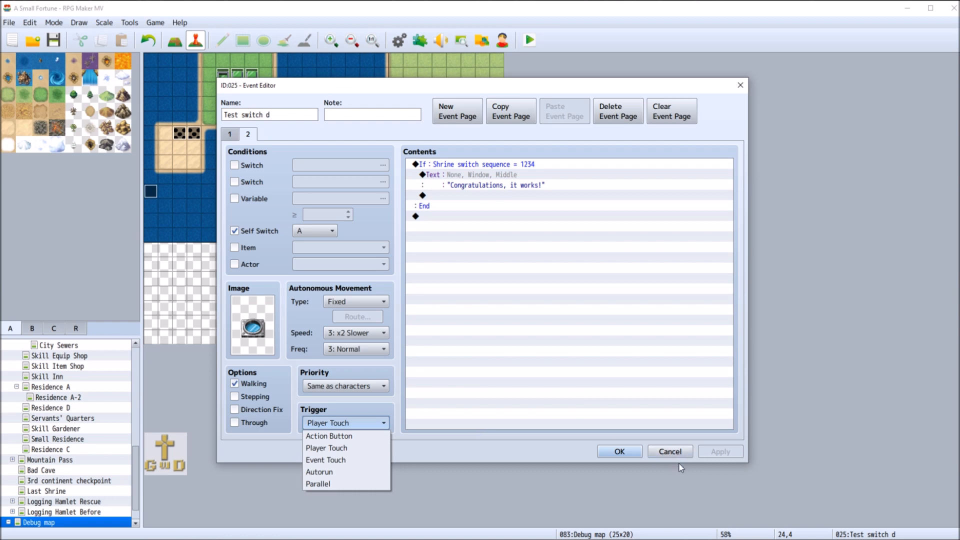
left_click(670, 451)
left_click(670, 452)
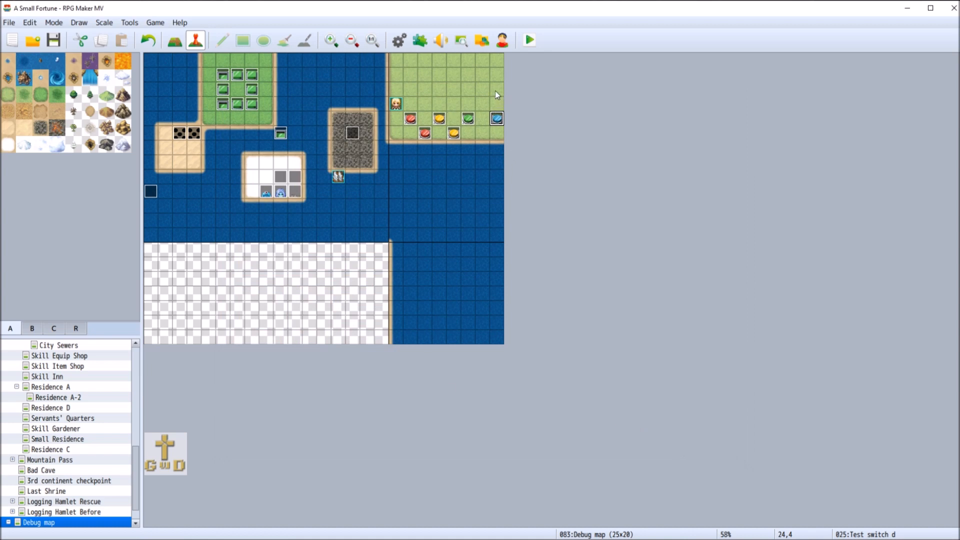
Create a new event at tile 21,1 on the Debug map, leave its page 1 image empty, and add a second page
right_click(453, 74)
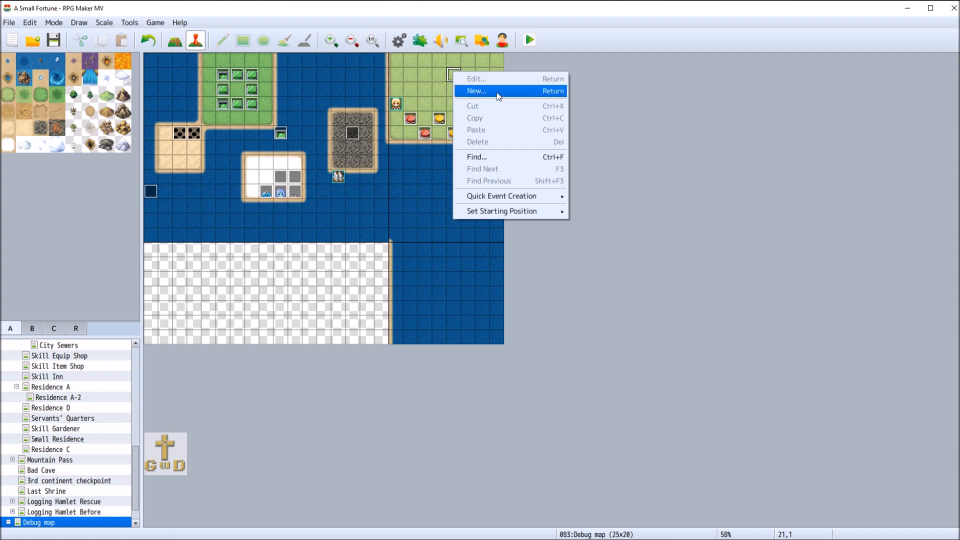
mouse_move(525, 202)
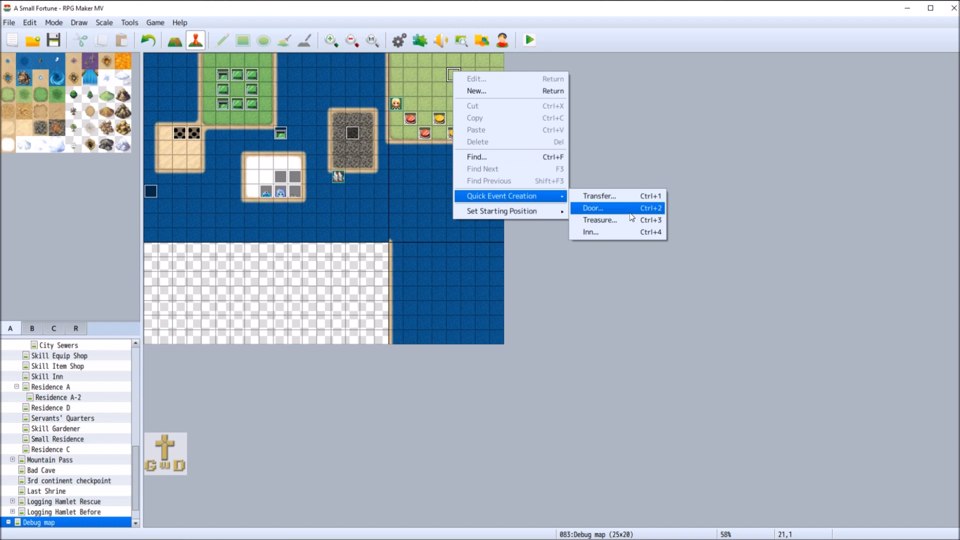
left_click(482, 86)
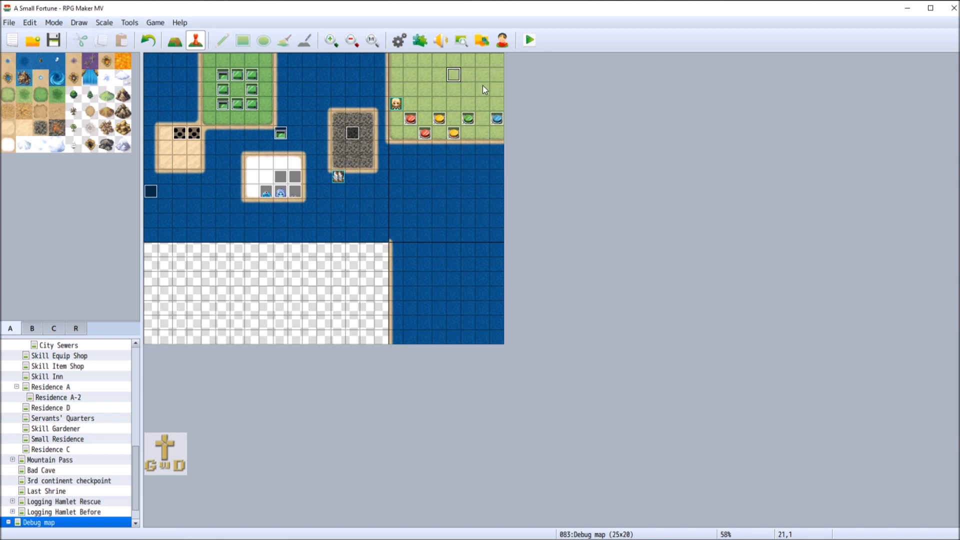
double_click(248, 323)
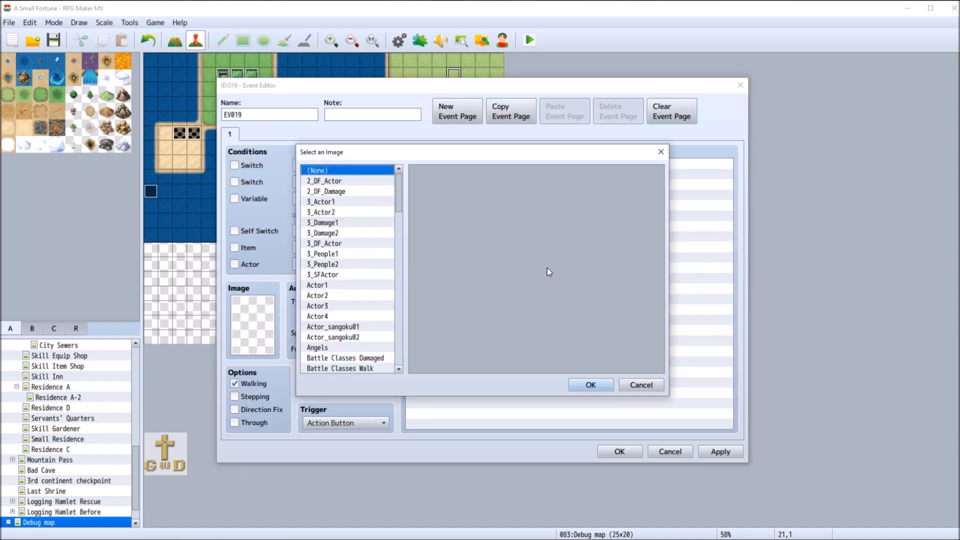
mouse_move(401, 192)
left_mouse_down()
mouse_move(404, 250)
mouse_move(414, 186)
left_mouse_up()
left_click(651, 380)
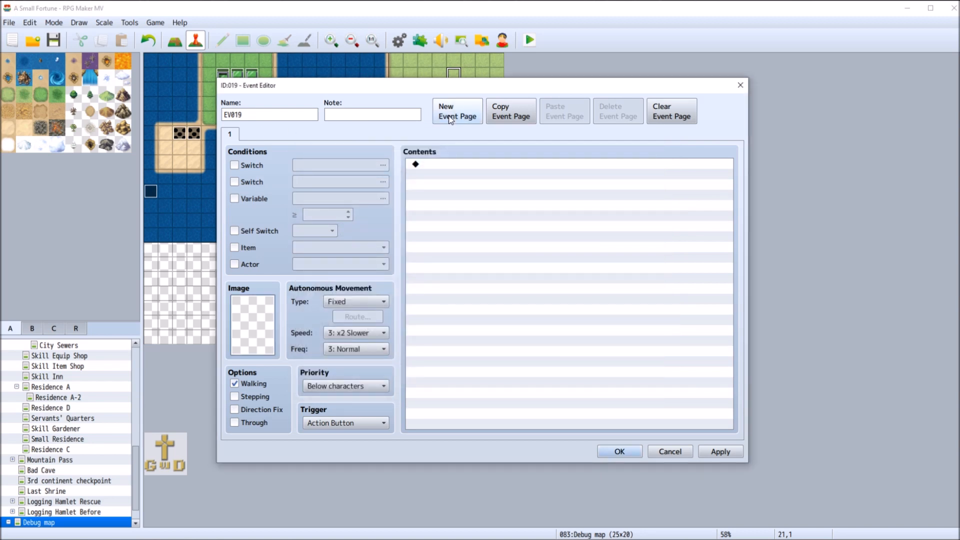
left_click(459, 114)
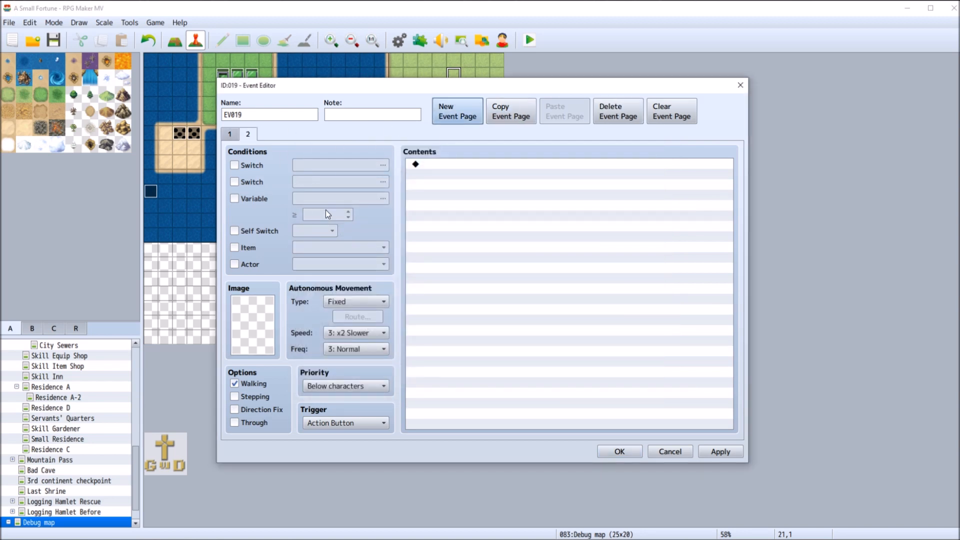
Set the new event's page 2 image to the blue flame from the !Flame character sheet
double_click(250, 328)
left_click_drag(401, 196, 400, 333)
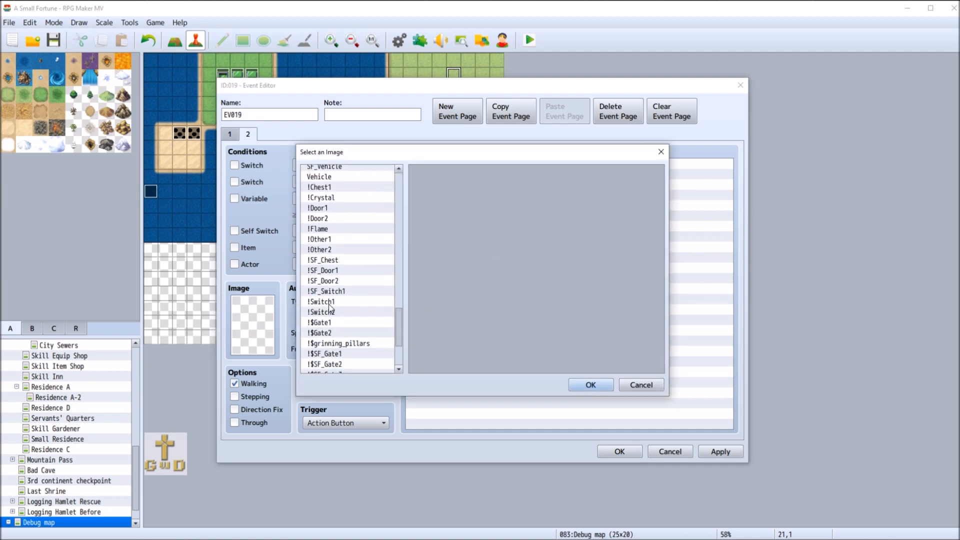
left_click(345, 301)
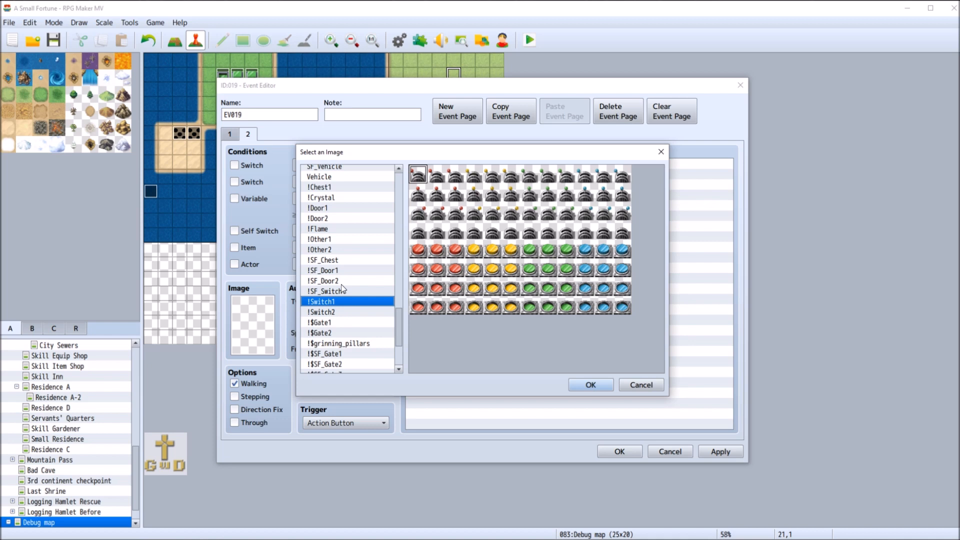
left_click(339, 230)
left_click(344, 240)
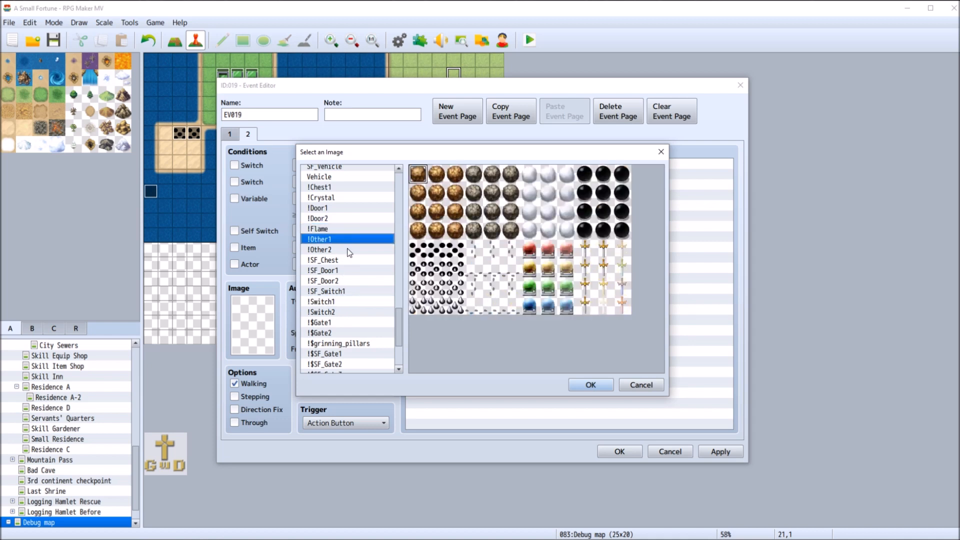
left_click(348, 249)
left_click(349, 243)
left_click(345, 229)
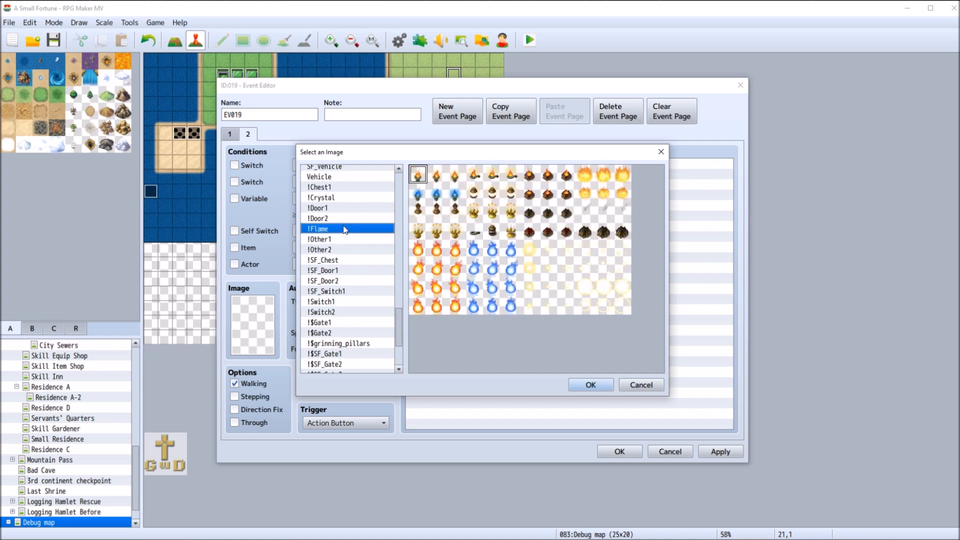
double_click(493, 253)
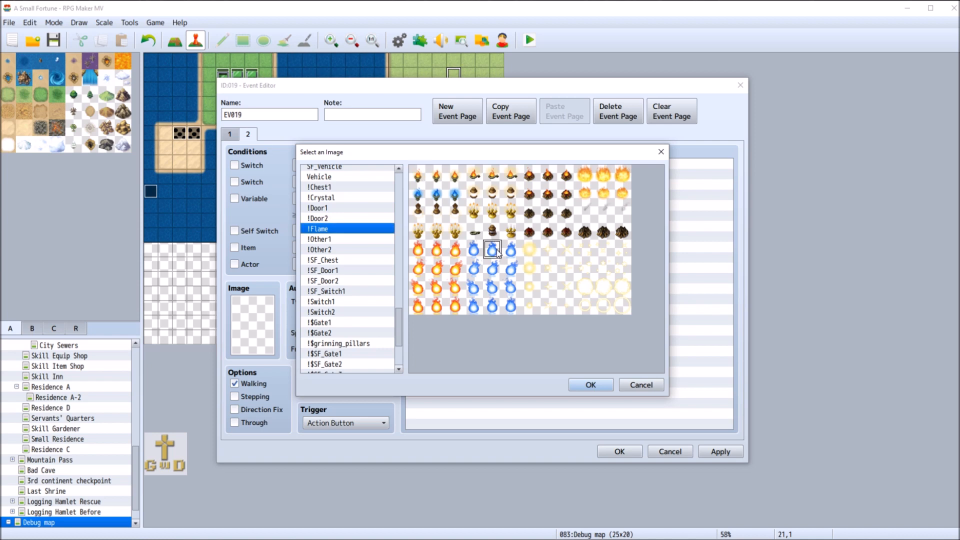
Paste the Shrine switch sequence = 1234 branch into page 2, set its trigger to Event Touch, and confirm the event
right_click(448, 167)
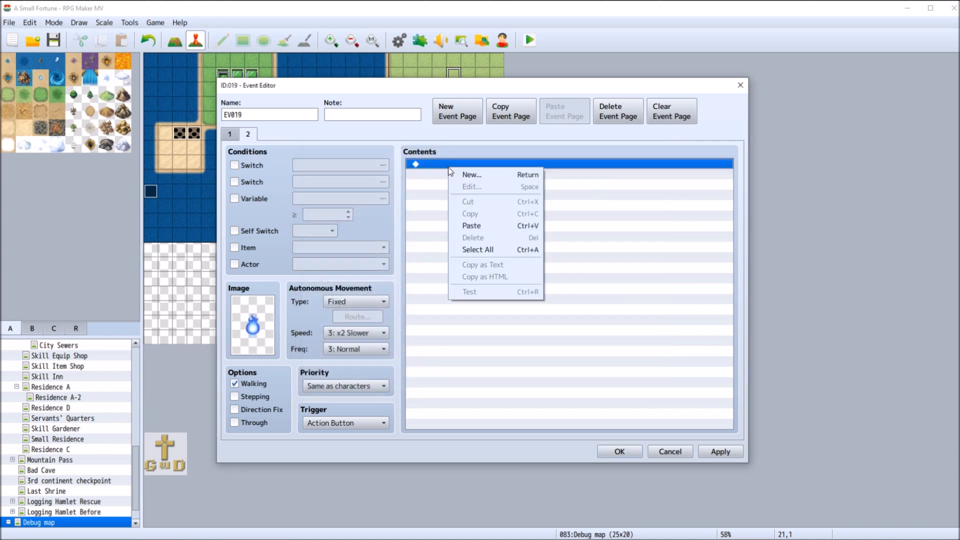
left_click(488, 226)
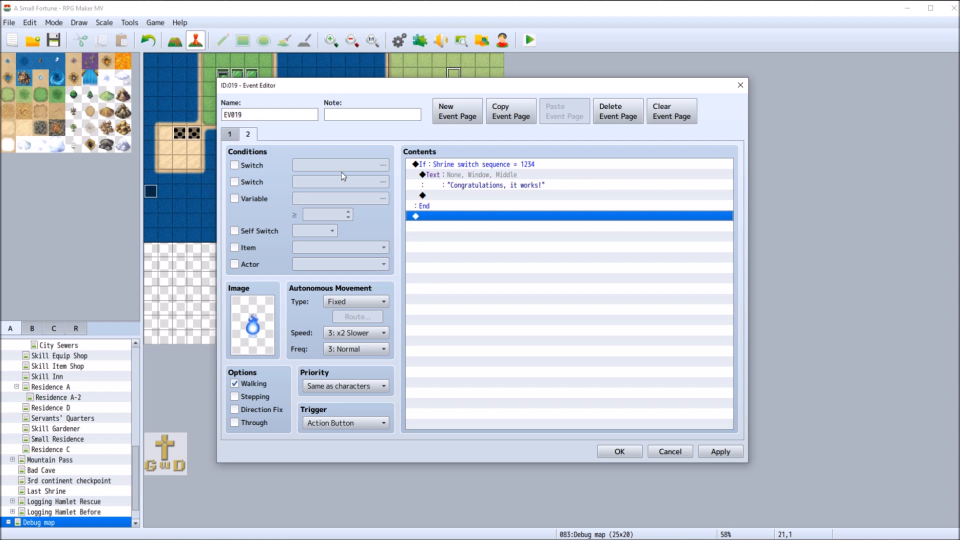
left_click(353, 424)
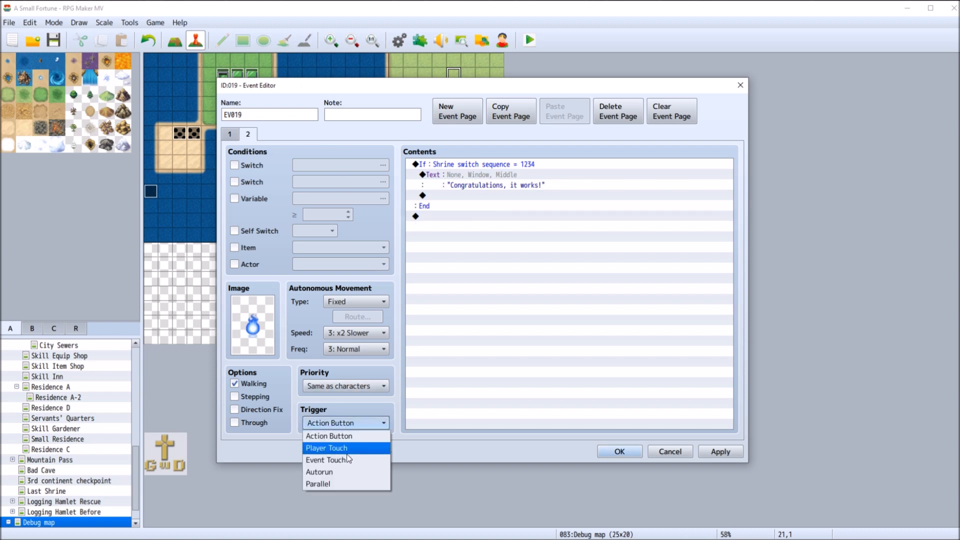
left_click(358, 460)
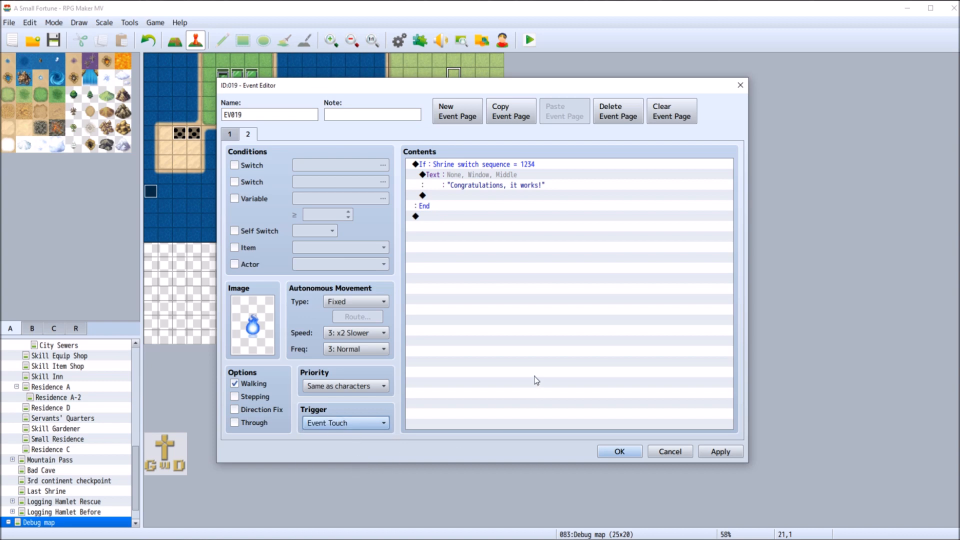
left_click(364, 424)
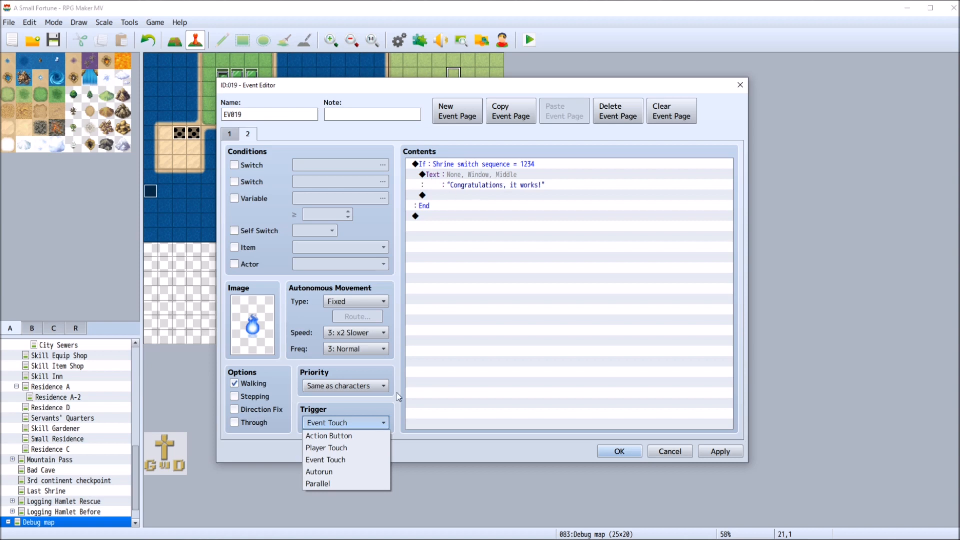
left_click(359, 468)
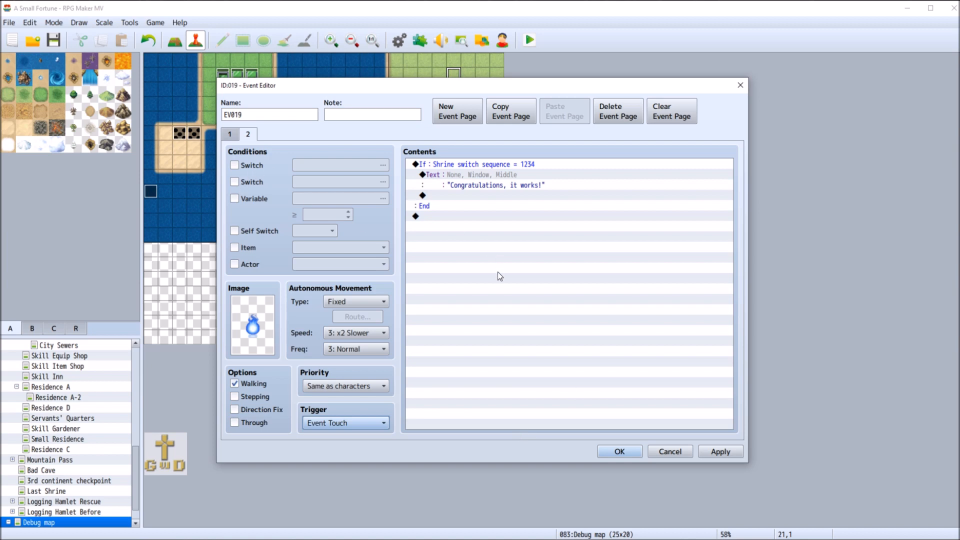
left_click(716, 453)
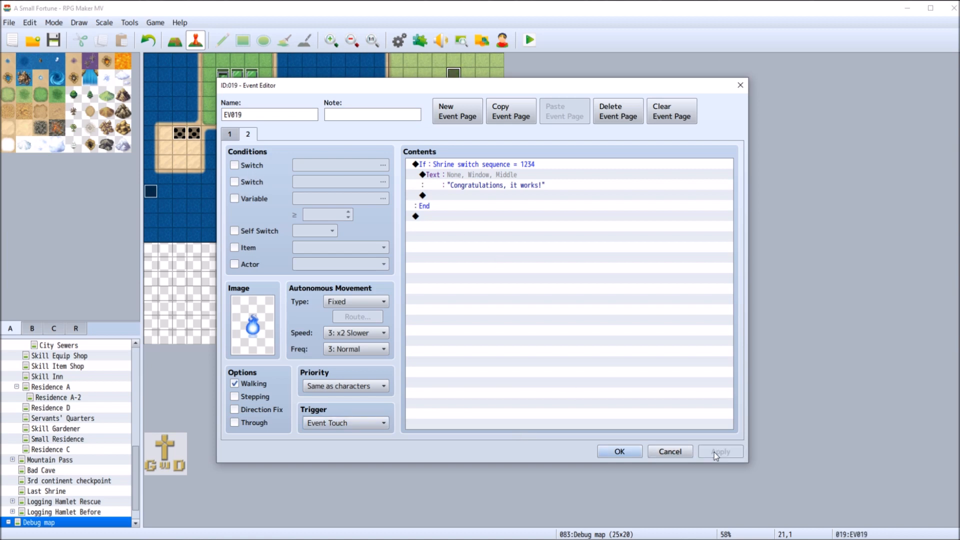
left_click(634, 453)
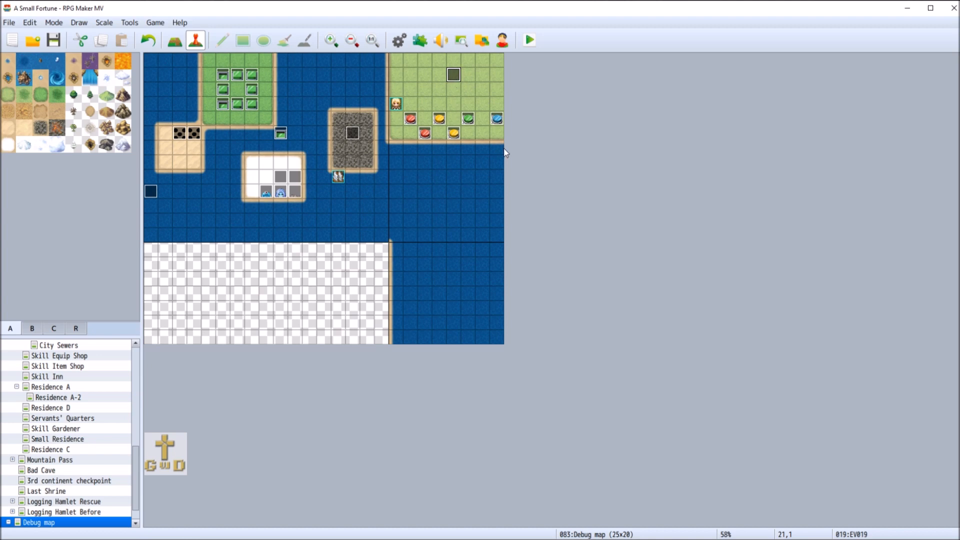
Save the project and playtest a new game, pushing the upper-row red, yellow, green and blue buttons in order
left_click(55, 44)
left_click(530, 40)
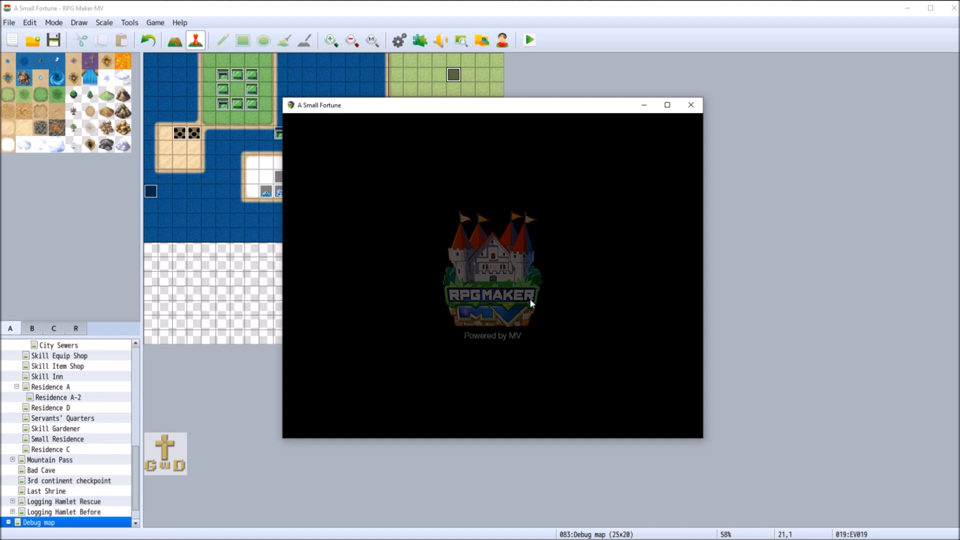
double_click(595, 353)
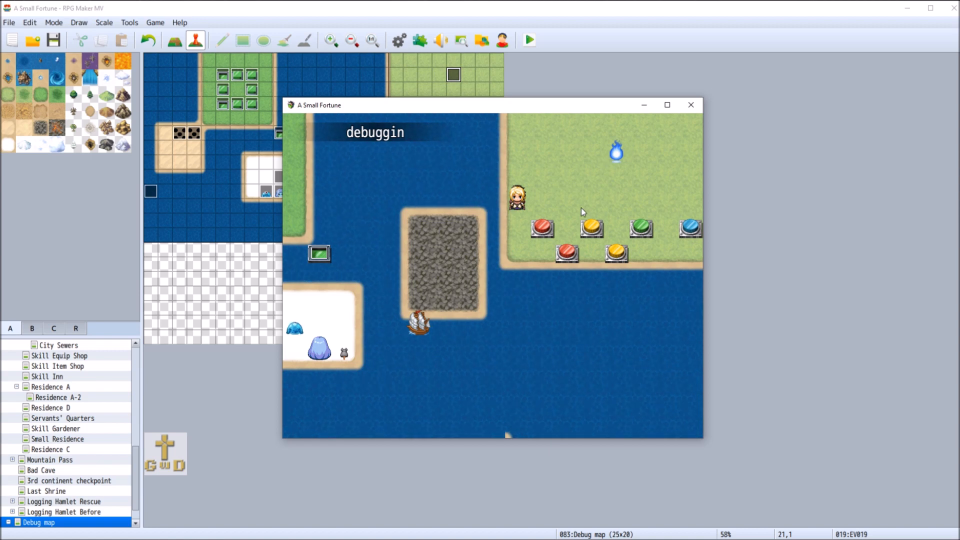
left_click(552, 207)
left_click(540, 232)
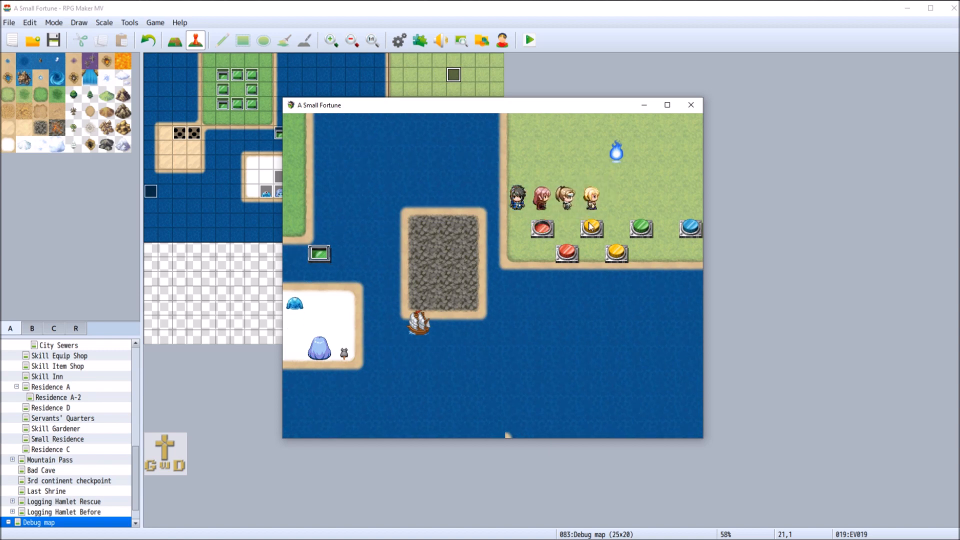
left_click(642, 200)
left_click(691, 201)
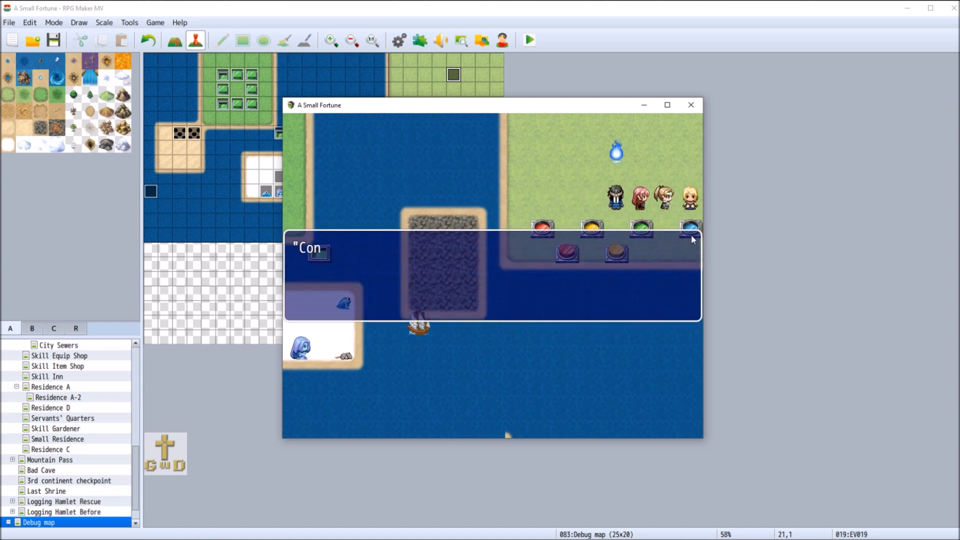
Walk the player up to the blue flame, interact with it, and close the playtest
left_click(621, 197)
left_click(610, 181)
left_click(616, 153)
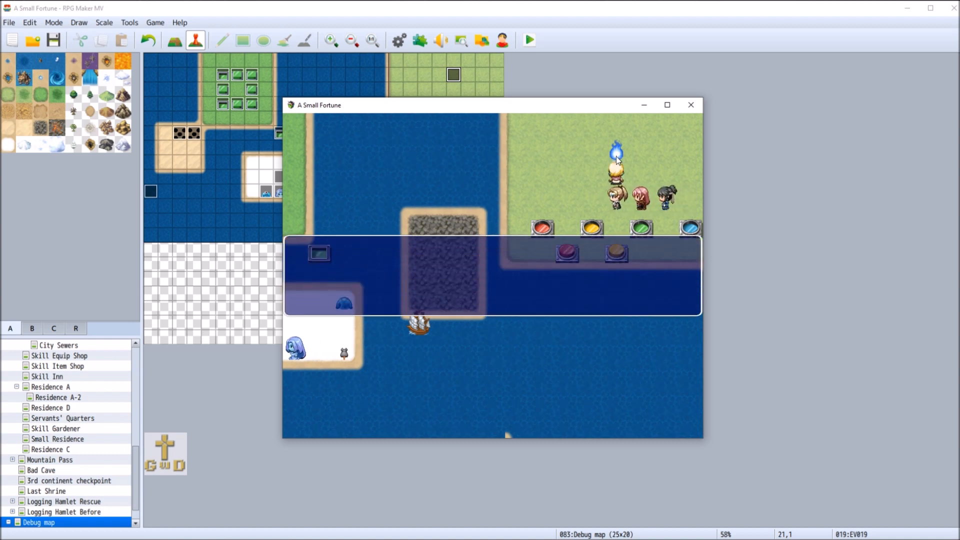
left_click(692, 105)
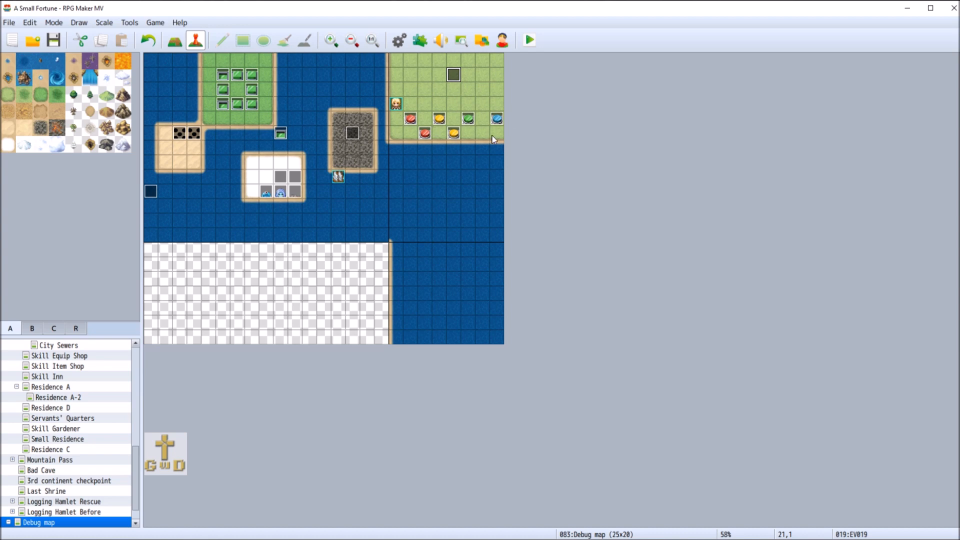
Open the Test of Skill - room 3 map
scroll(35, 439, "up", 1)
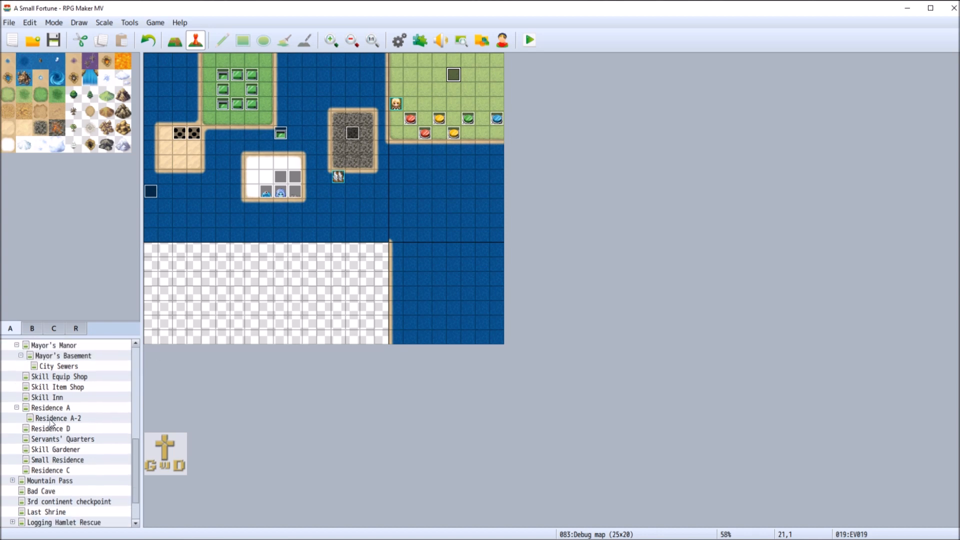
scroll(97, 424, "up", 1)
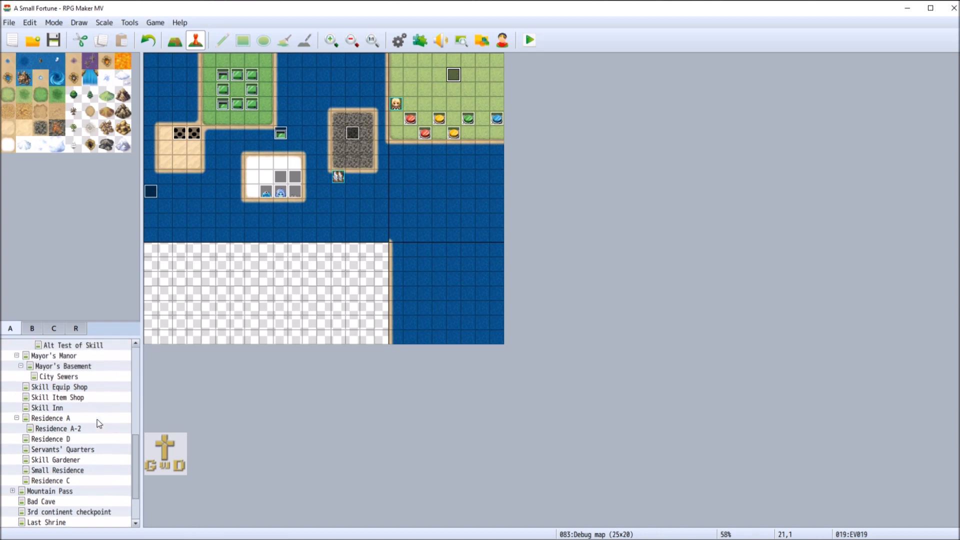
scroll(97, 425, "up", 3)
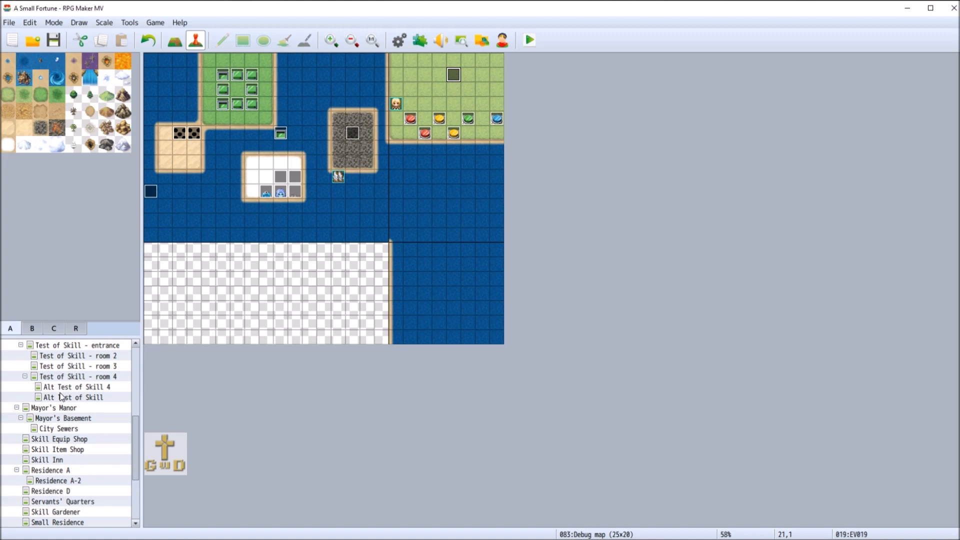
left_click(92, 367)
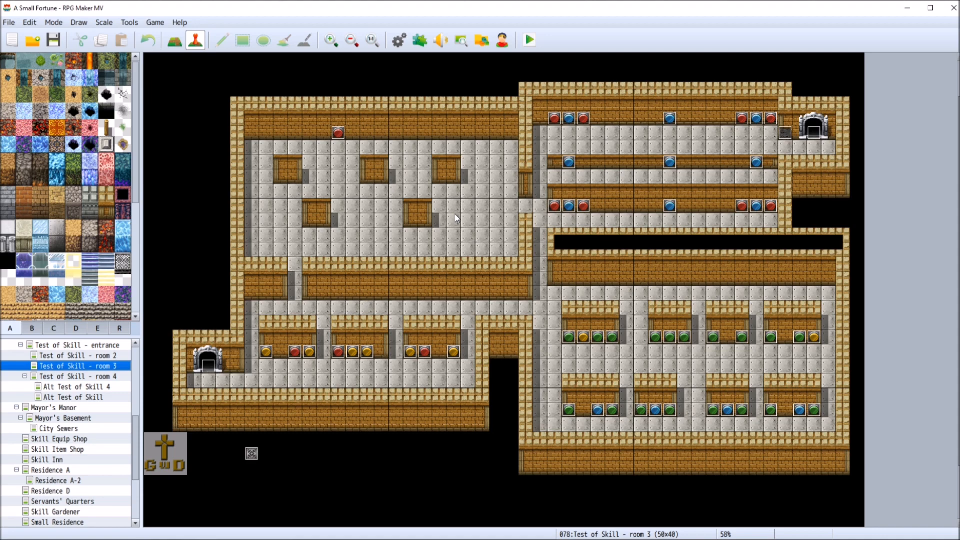
Start a new event on the room 3 map to view the Control Timer command's options, and discard it
right_click(473, 203)
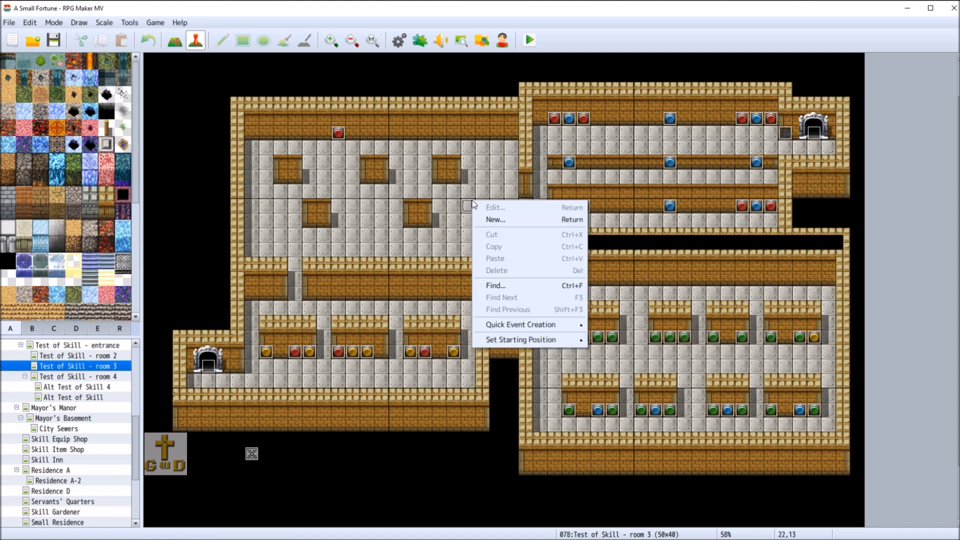
left_click(495, 219)
left_click(459, 163)
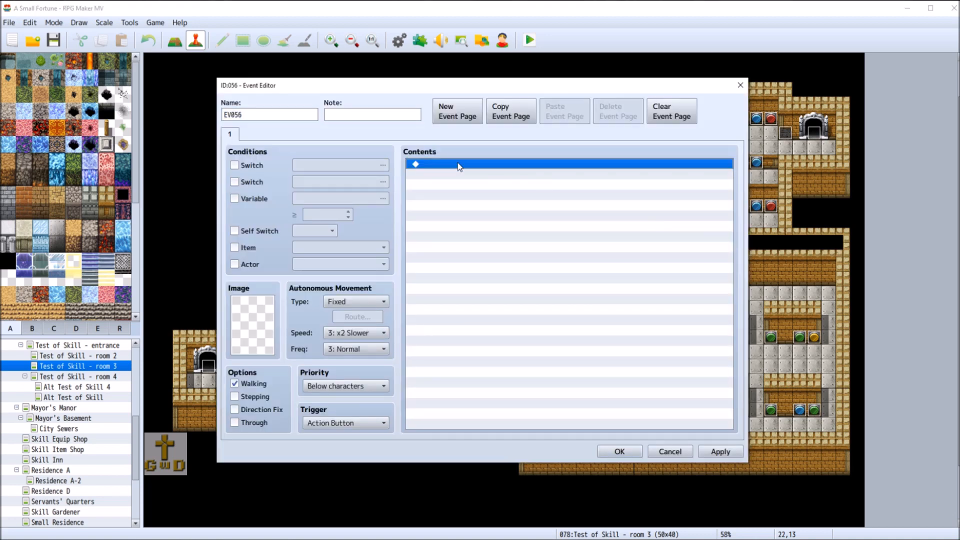
double_click(459, 164)
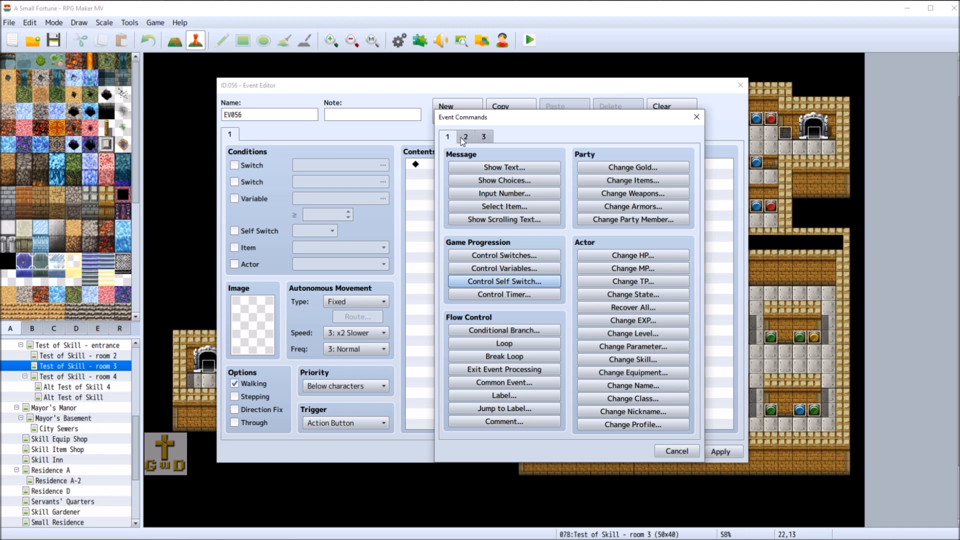
left_click(528, 299)
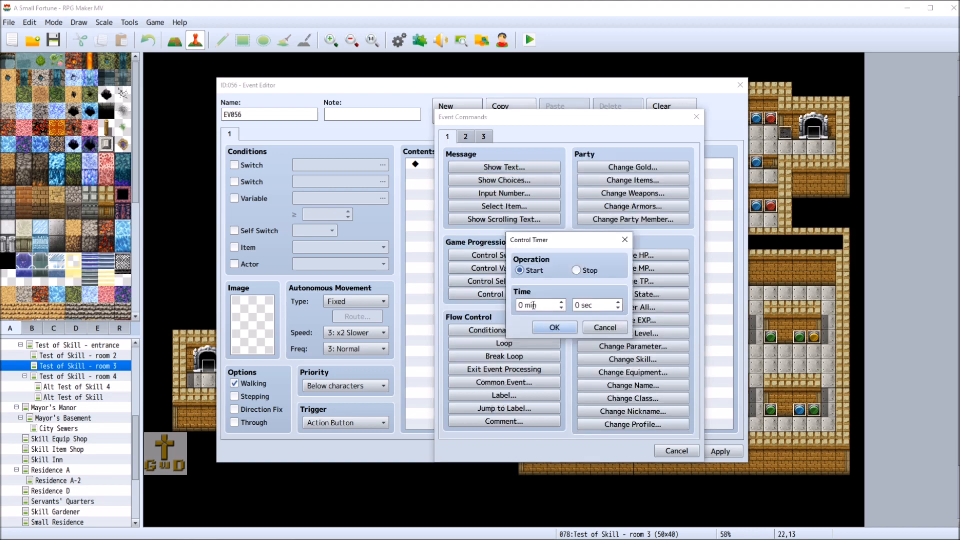
left_click(605, 328)
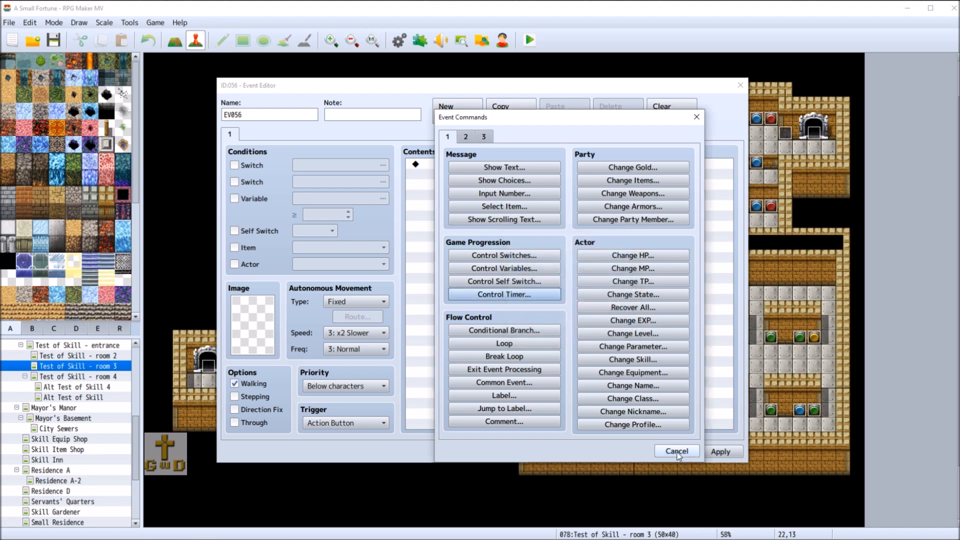
left_click(677, 452)
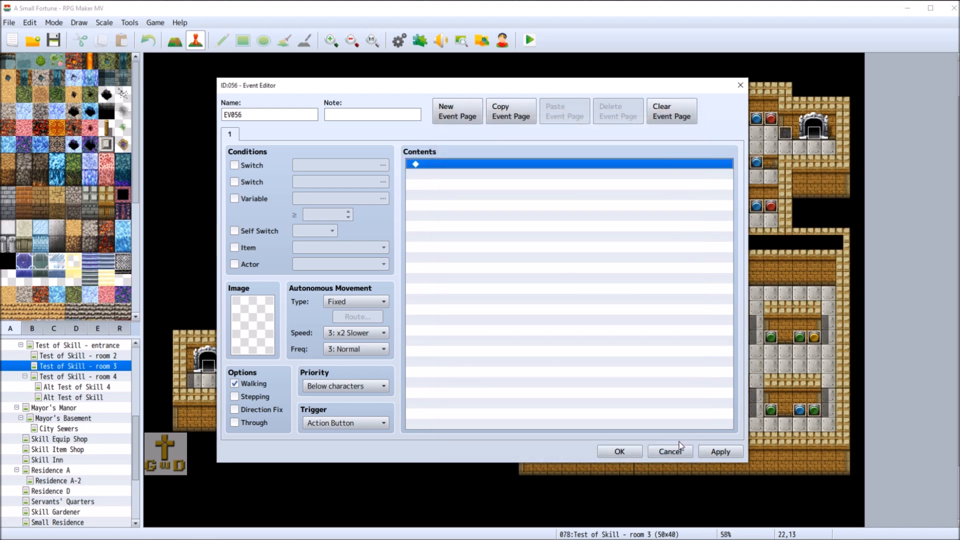
left_click(680, 449)
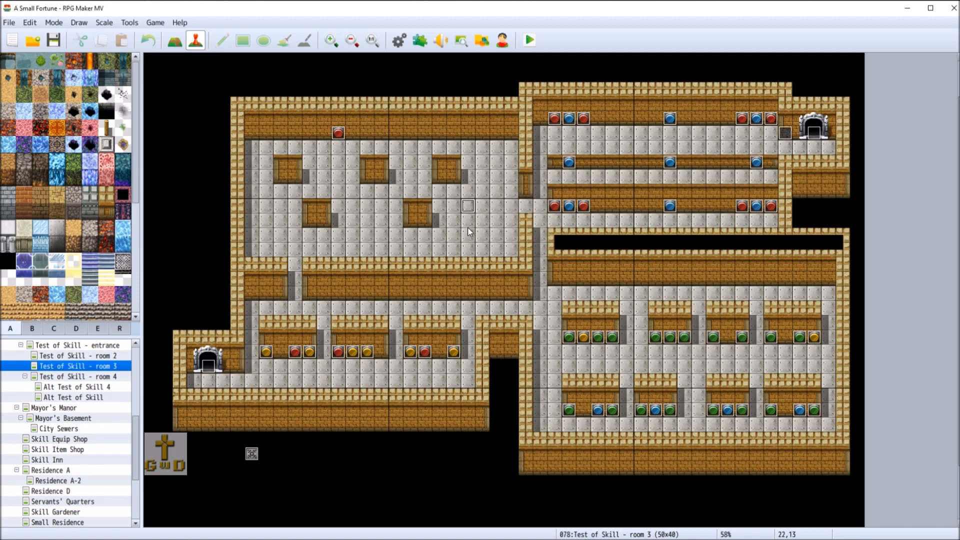
Inspect the event beside the upper-right doorway on the Test of Skill - room 3 map and close it
left_click_drag(134, 452, 134, 504)
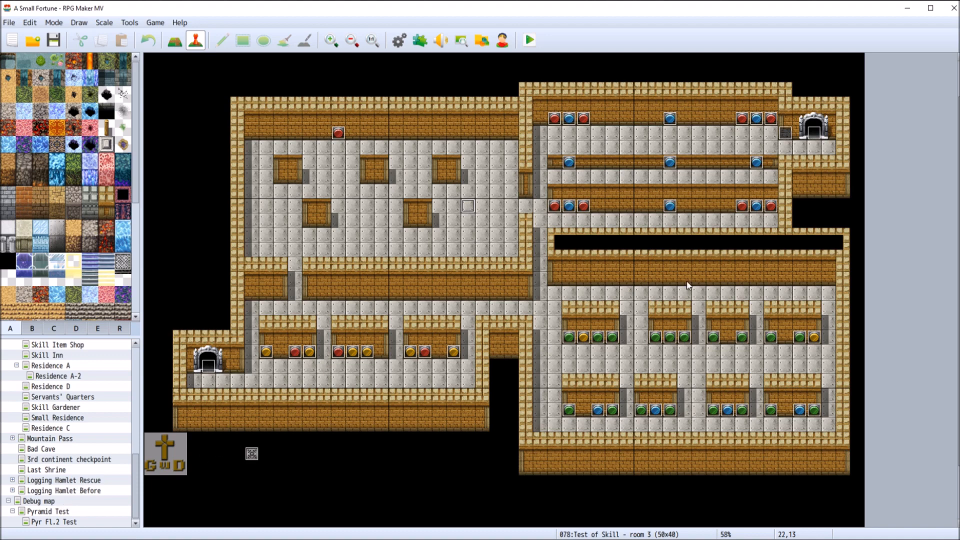
right_click(785, 133)
left_click(809, 142)
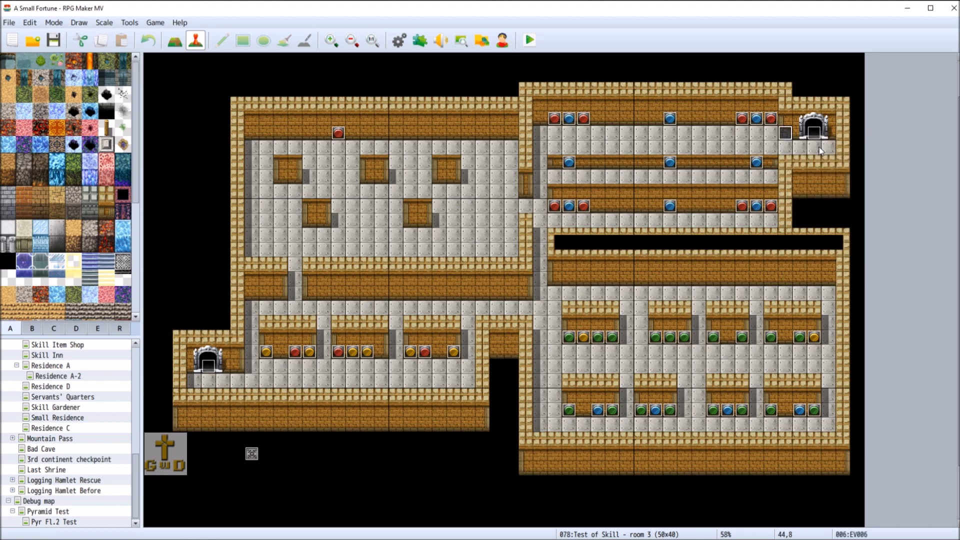
left_click(670, 451)
Open the Debug map and set the trigger of page 2 of the blue Test switch d event to Autorun
left_click(28, 501)
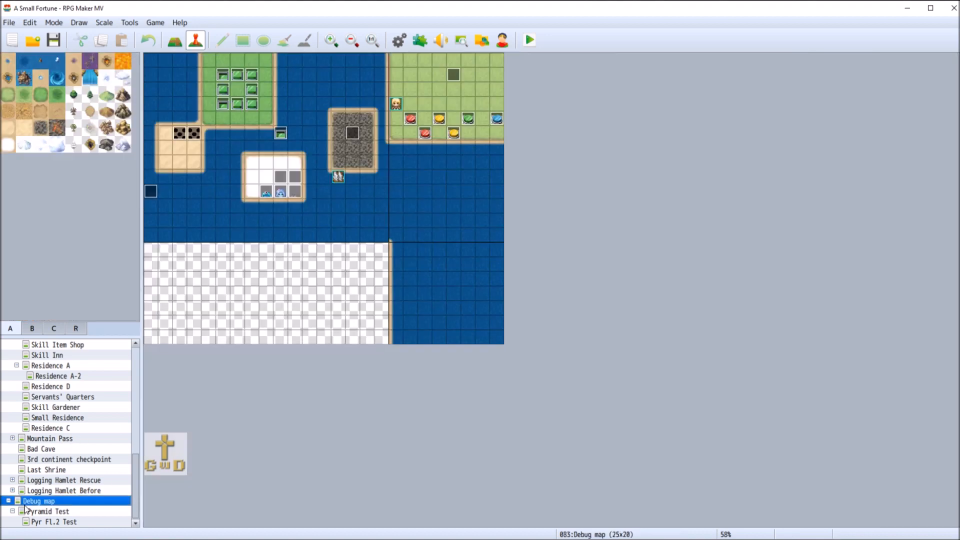
right_click(498, 118)
left_click(517, 125)
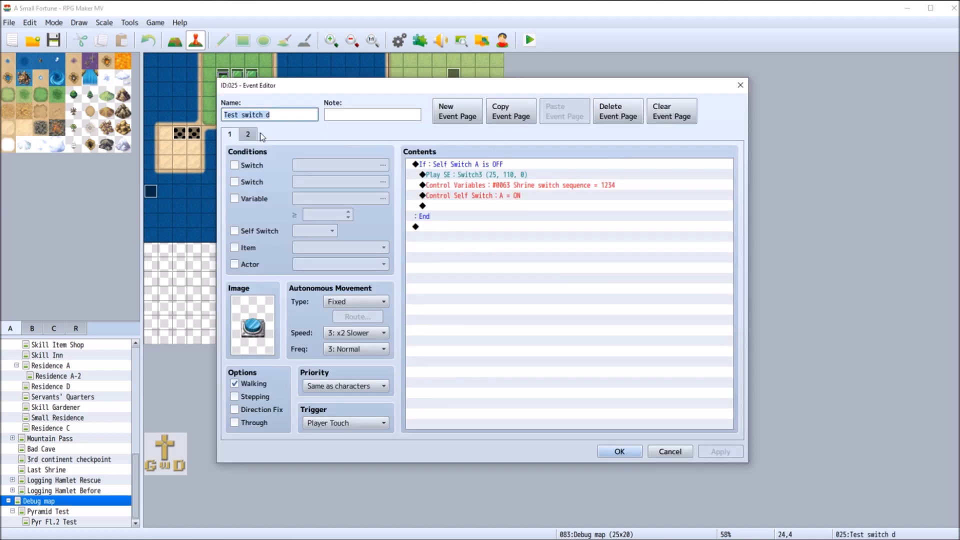
left_click(248, 134)
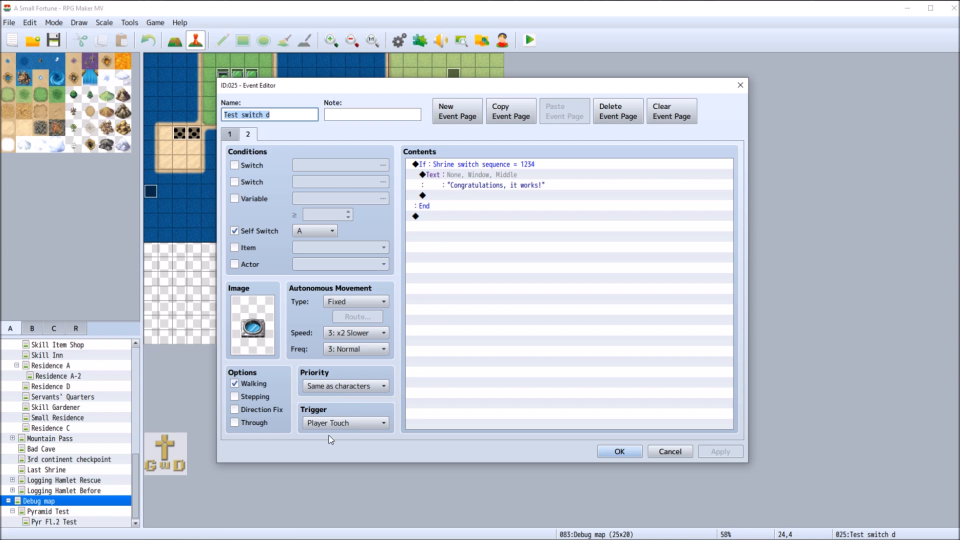
left_click(345, 423)
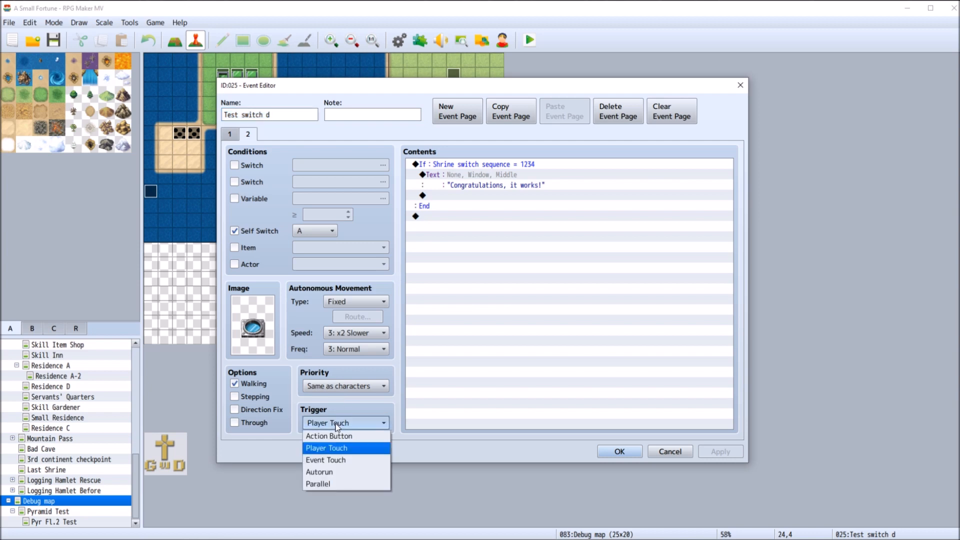
left_click(341, 476)
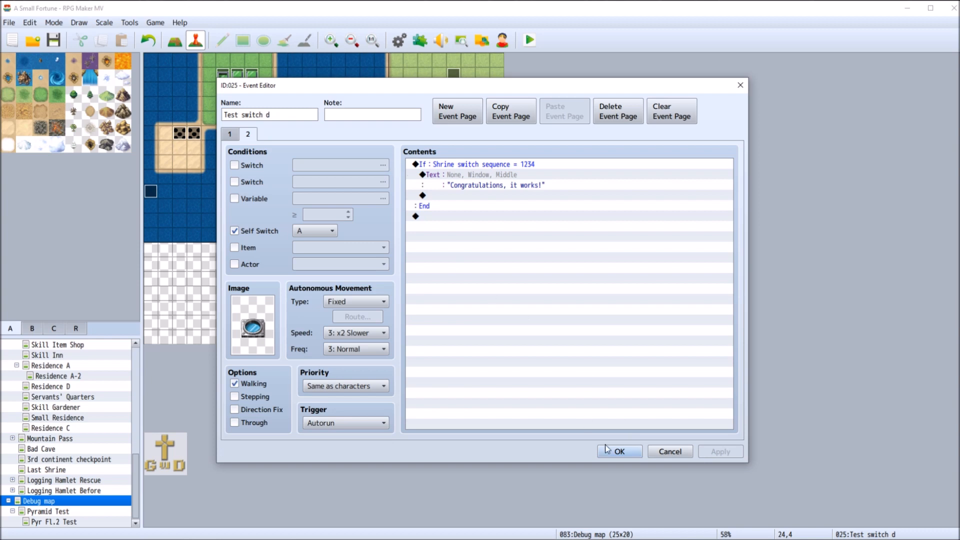
left_click(619, 451)
Delete the event on the grass above the colored switches, and briefly launch and close a playtest
right_click(455, 77)
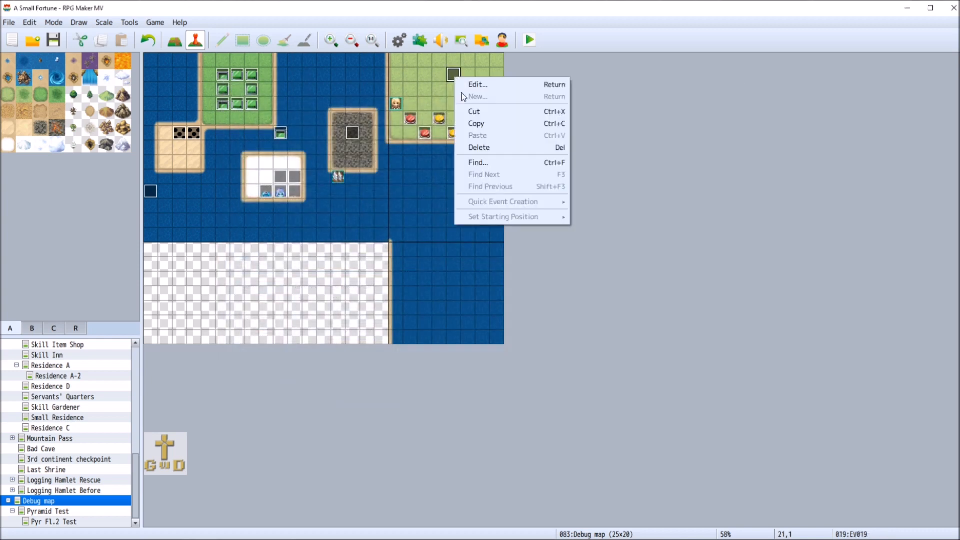
left_click(487, 147)
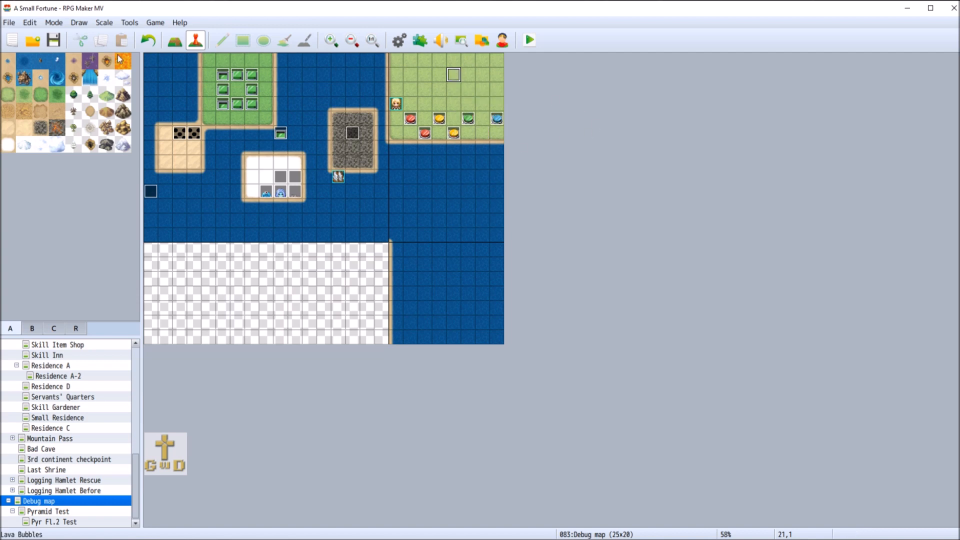
left_click(530, 41)
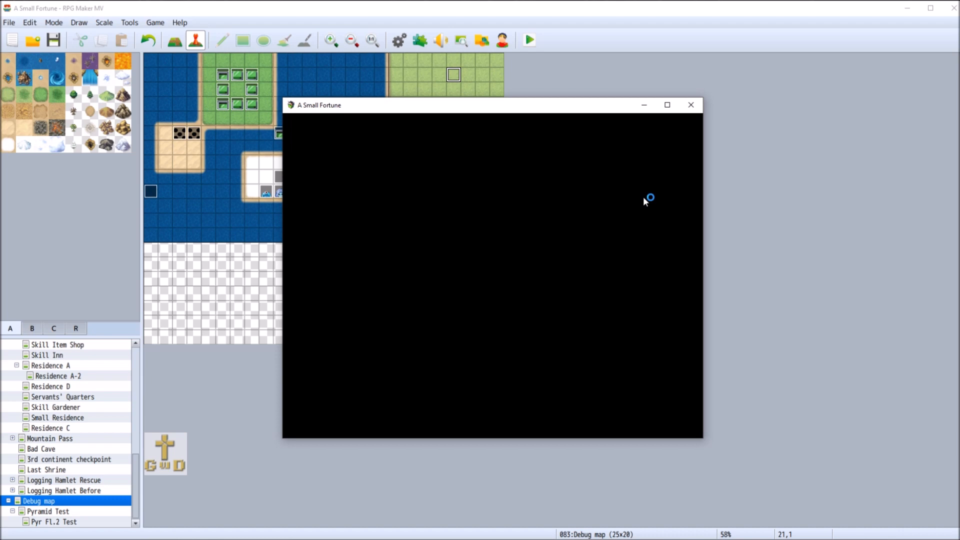
left_click(689, 105)
Add Exit Event Processing after the congratulations text on page 2 of the blue switch event and confirm
right_click(496, 119)
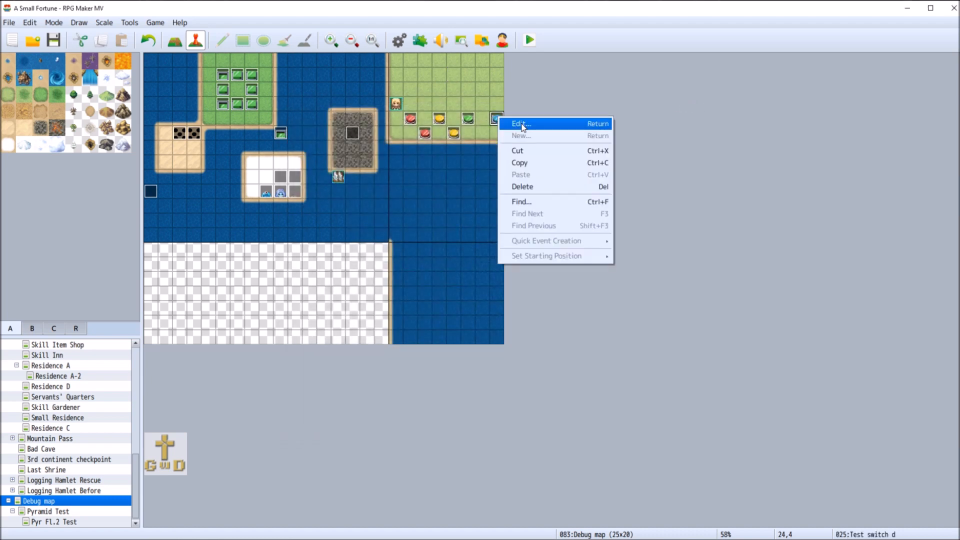
left_click(506, 127)
left_click(248, 134)
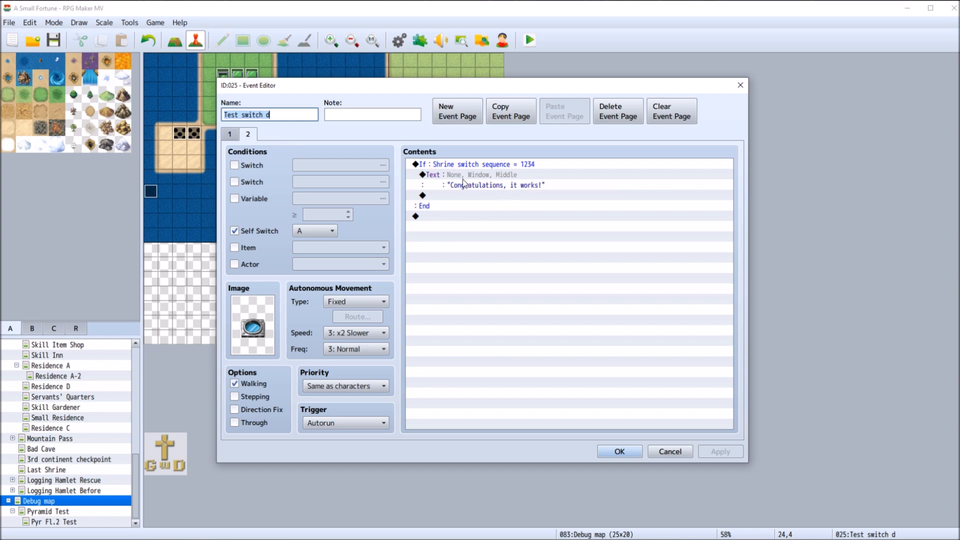
double_click(445, 198)
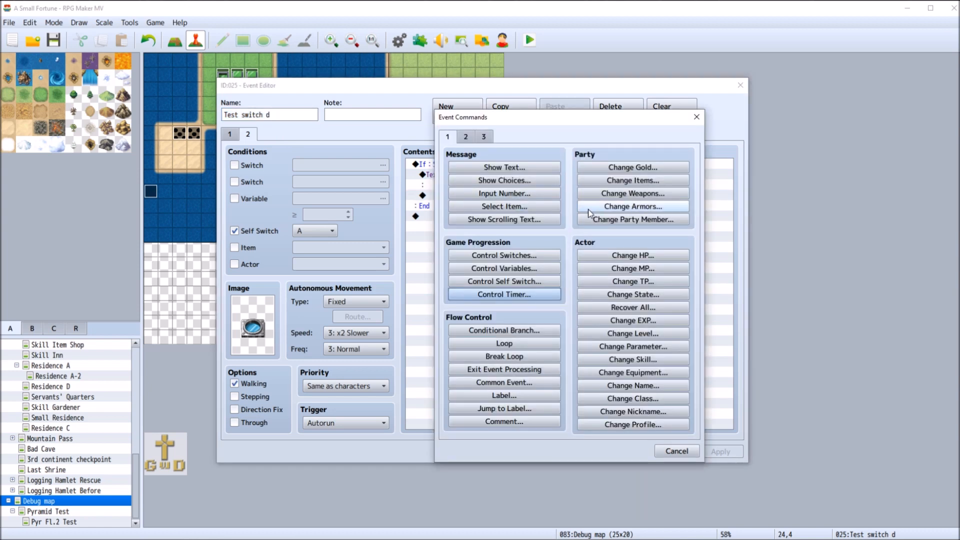
left_click(496, 370)
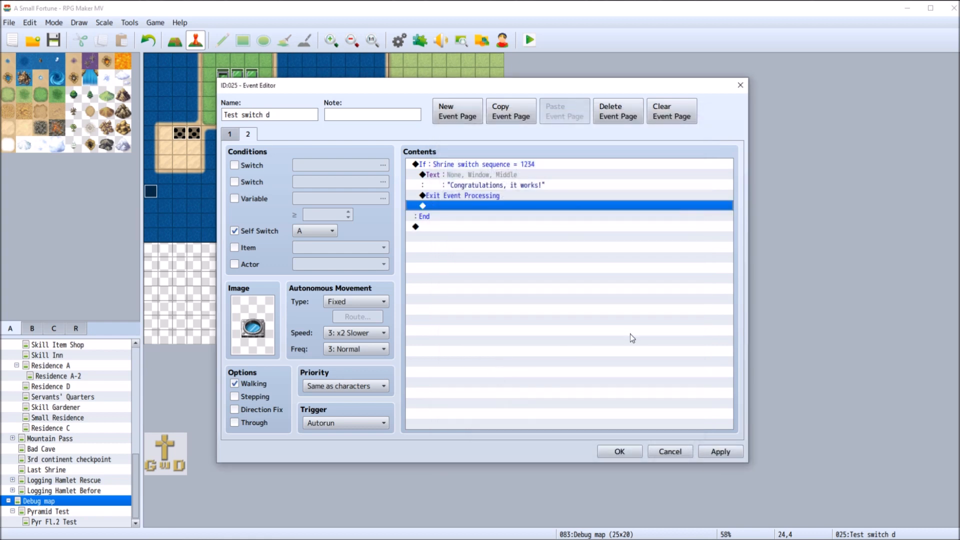
left_click(720, 451)
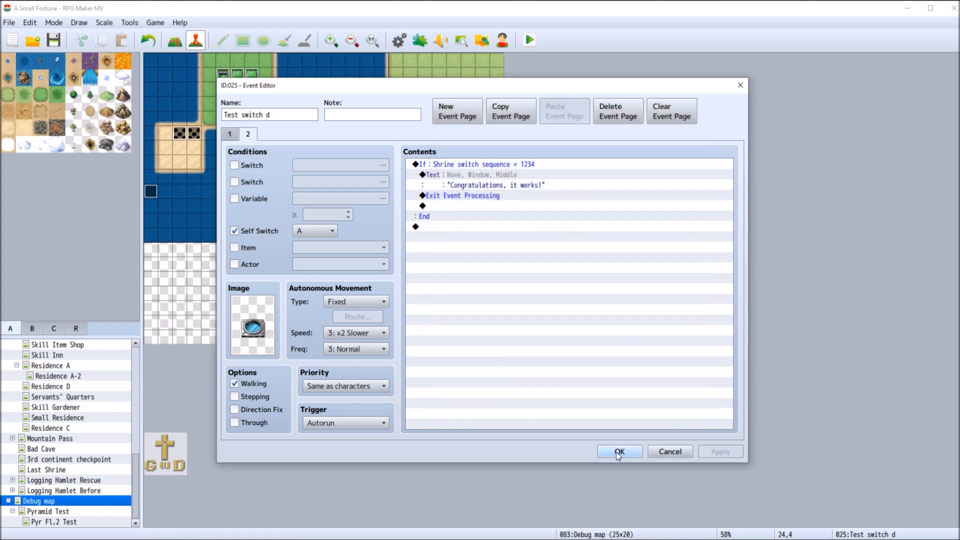
left_click(619, 451)
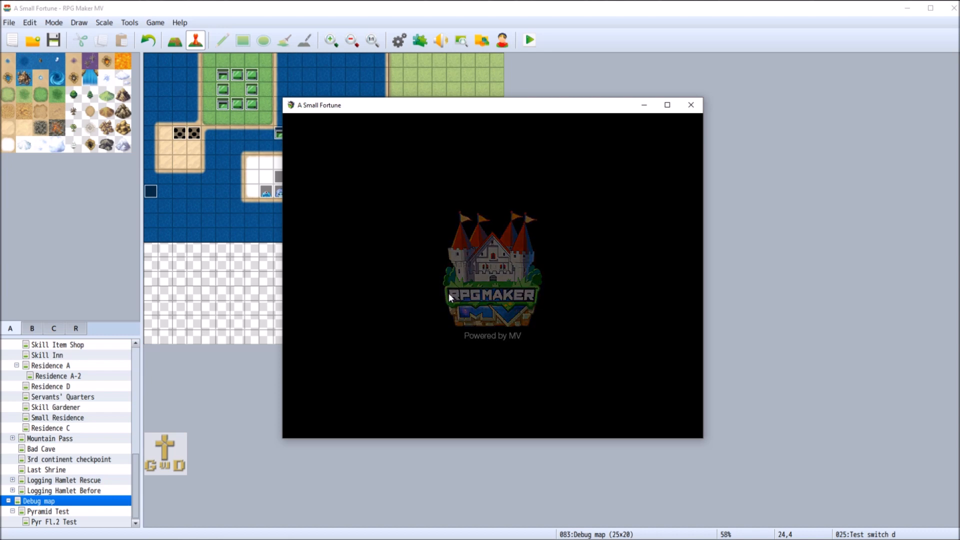
Playtest a new game by pushing the upper-row red, yellow, green and blue switches in order, and close the playtest
left_click(604, 353)
left_click(605, 353)
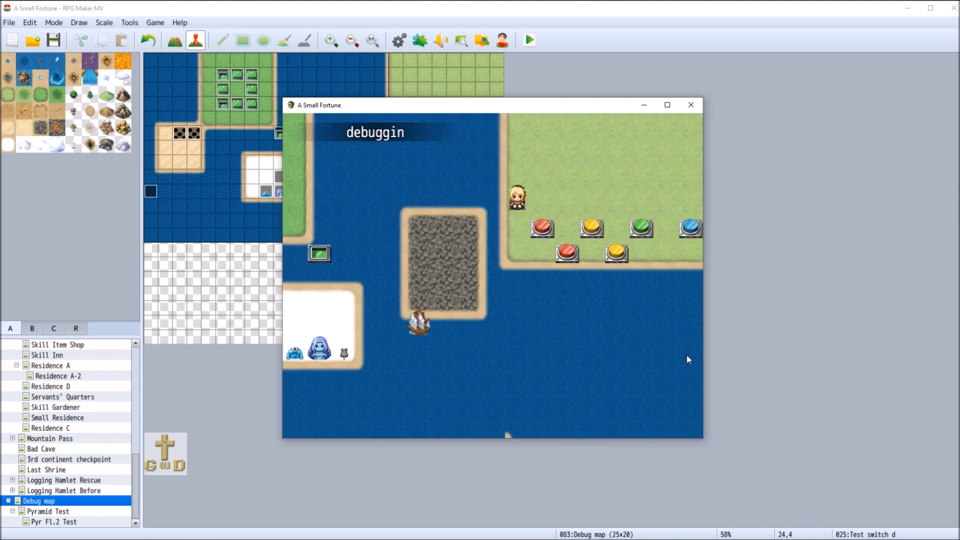
left_click(542, 220)
left_click(595, 224)
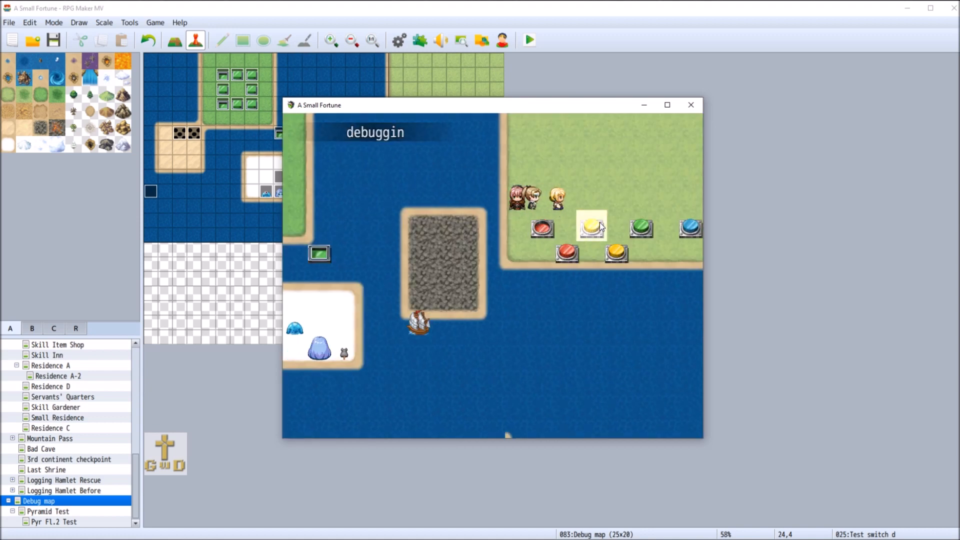
left_click(641, 179)
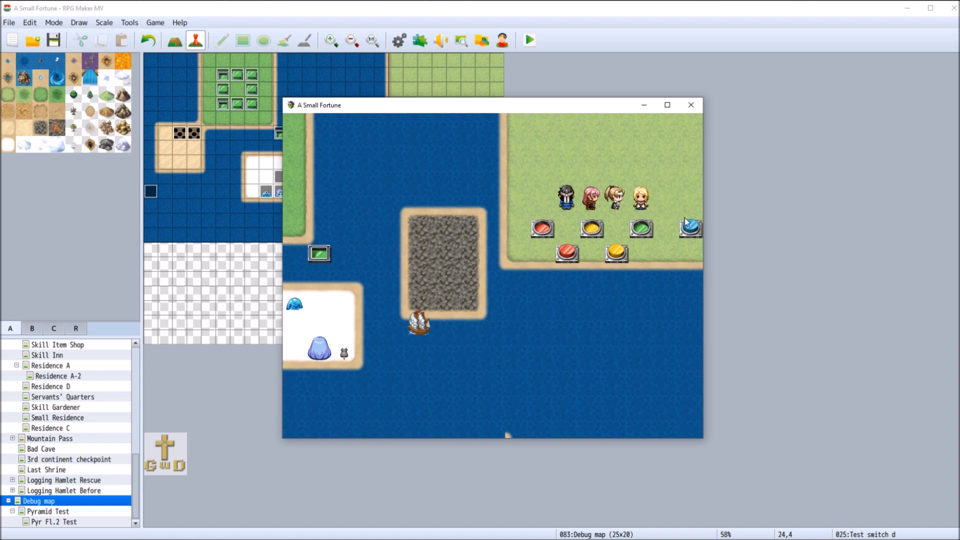
left_click(691, 227)
left_click(653, 204)
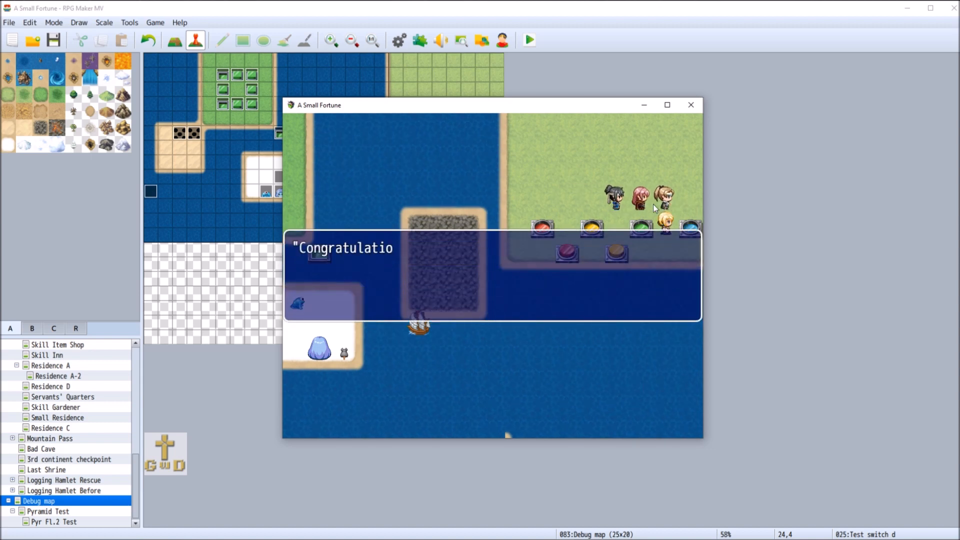
left_click(653, 204)
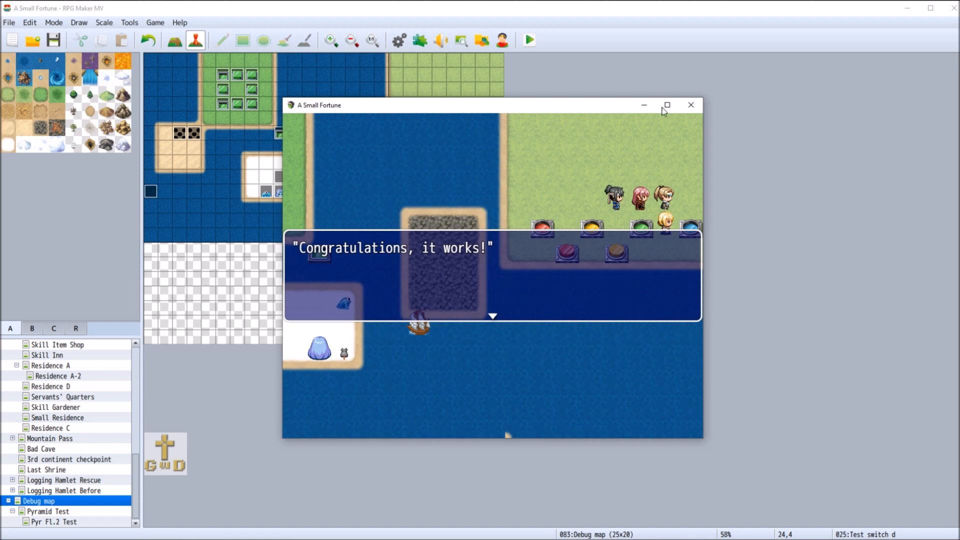
left_click(691, 105)
Replace Exit Event Processing with Control Self Switch B = ON on page 2 of the blue switch event
right_click(500, 121)
left_click(516, 127)
left_click(248, 134)
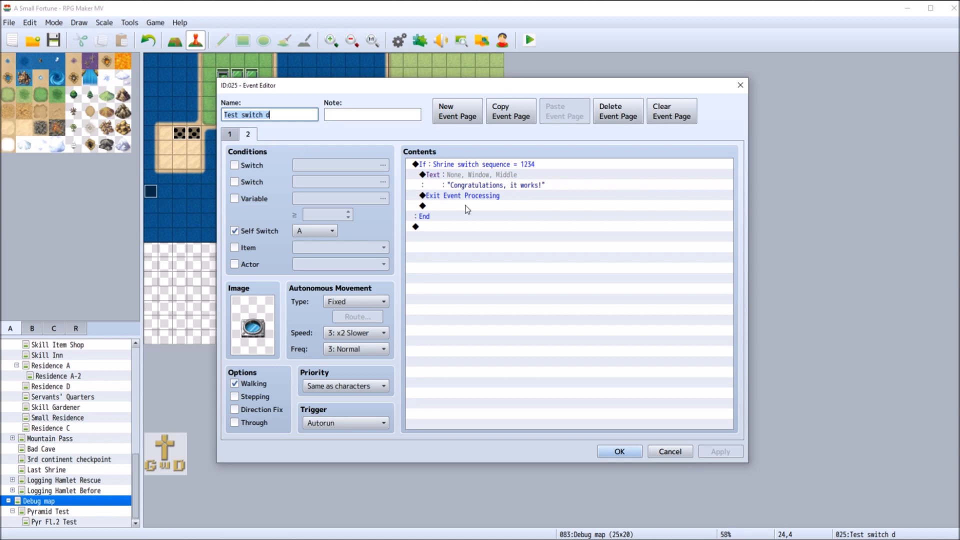
right_click(465, 194)
left_click(482, 231)
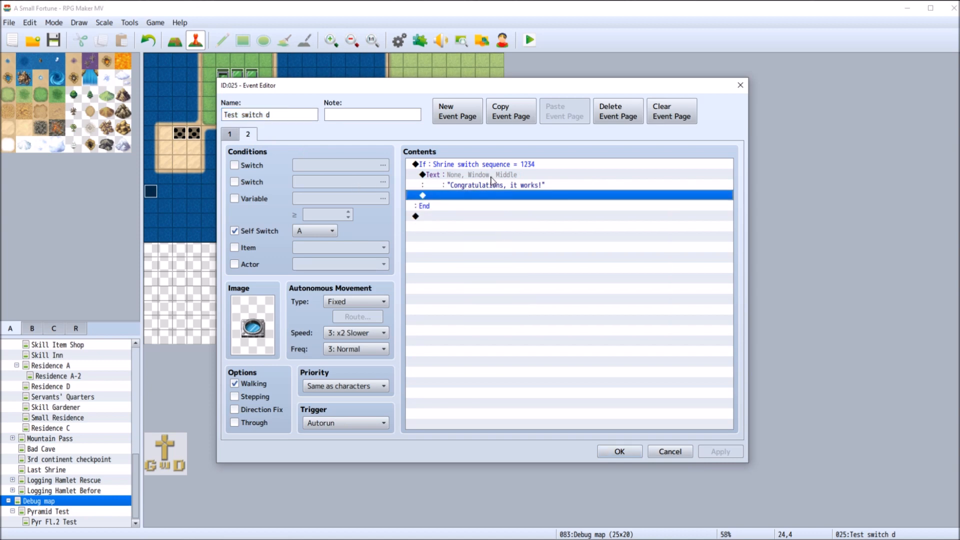
double_click(453, 196)
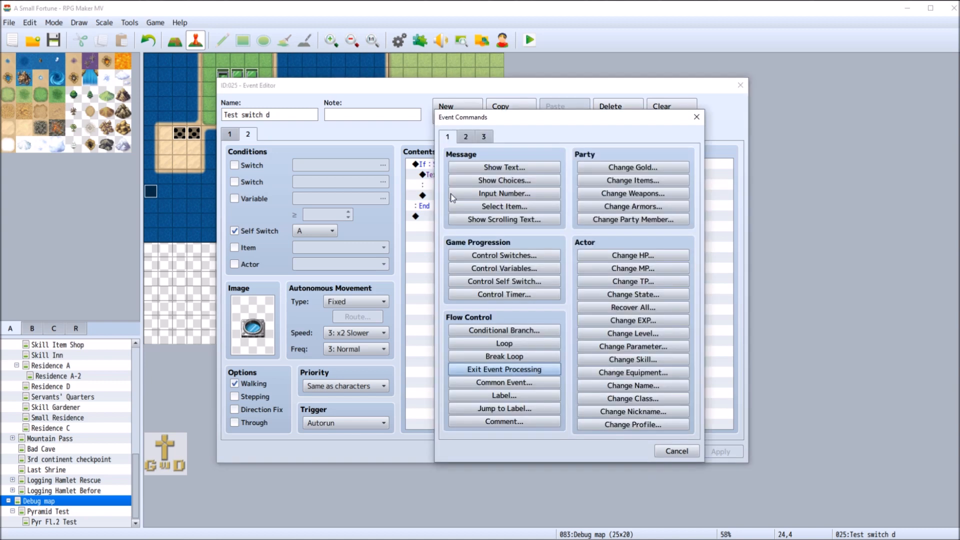
left_click(517, 283)
left_click(539, 273)
left_click(527, 285)
left_click(555, 328)
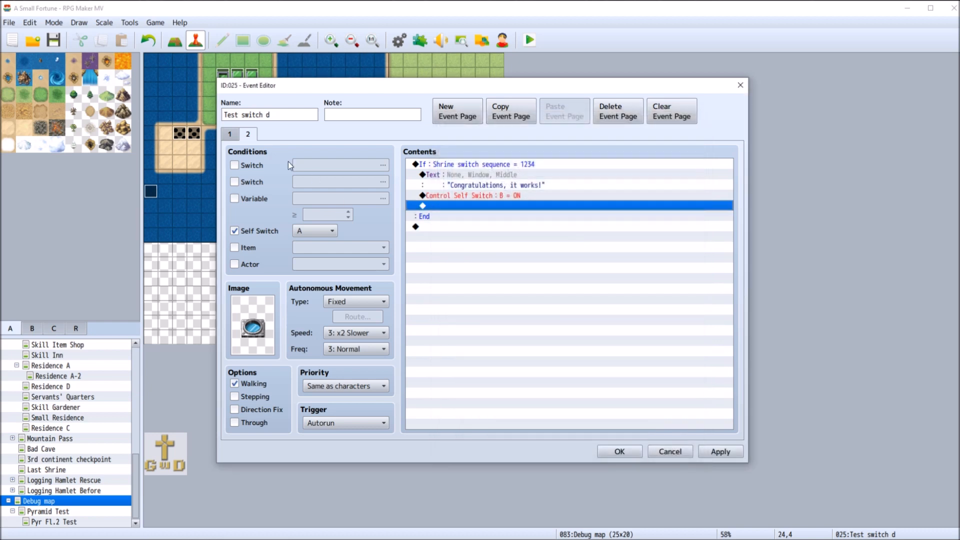
Add a third event page to the blue switch, conditioned on Self Switch B
left_click(458, 111)
left_click(235, 231)
left_click(328, 232)
left_click(316, 257)
Set page 3's image to the pressed blue switch from the !Switch1 sheet
double_click(265, 322)
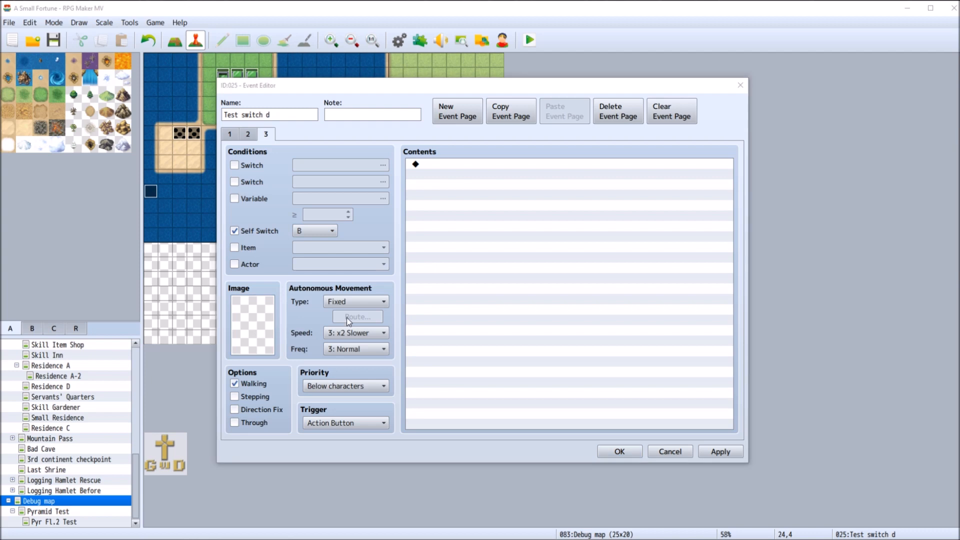
scroll(401, 227, "down", 3)
left_click_drag(401, 226, 409, 321)
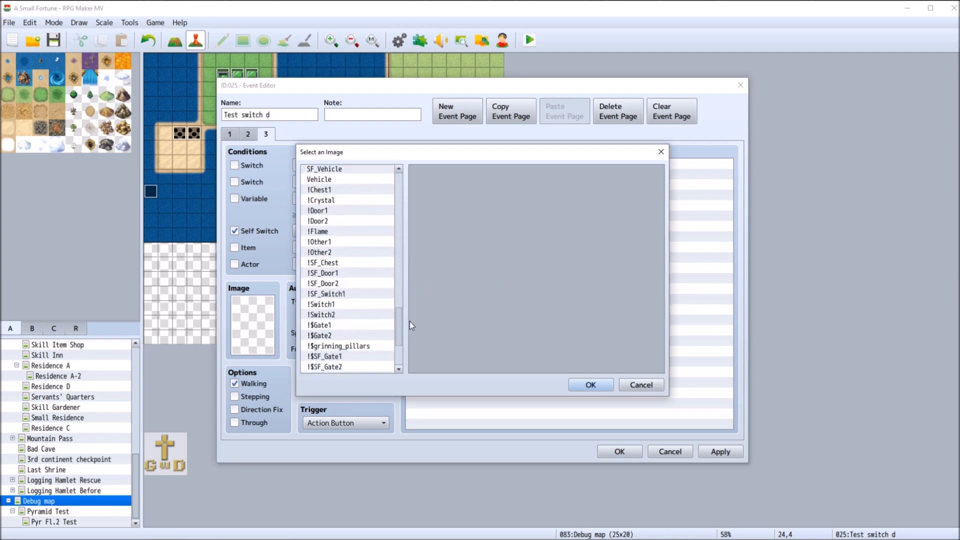
left_click(358, 305)
left_click(604, 307)
left_click(599, 383)
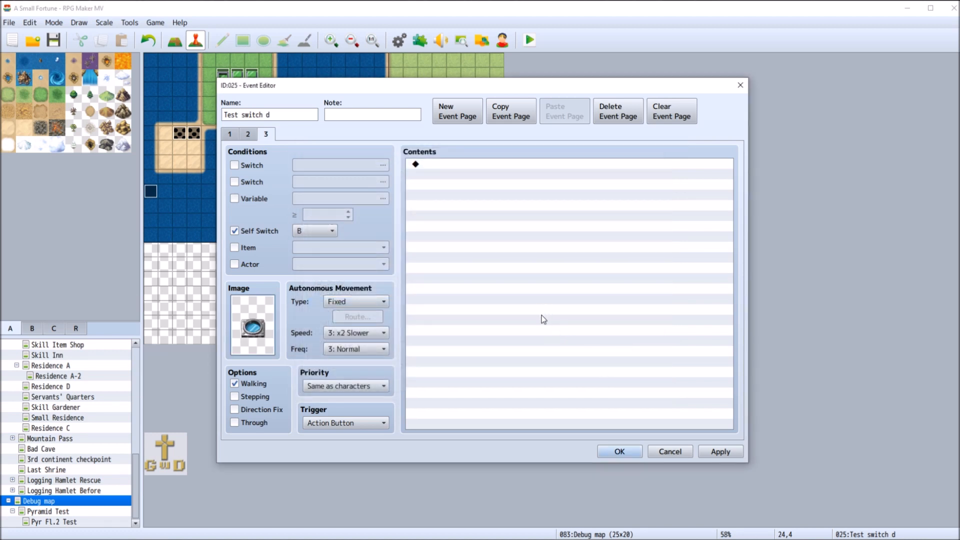
Confirm the edited blue switch event with its third page
left_click(620, 452)
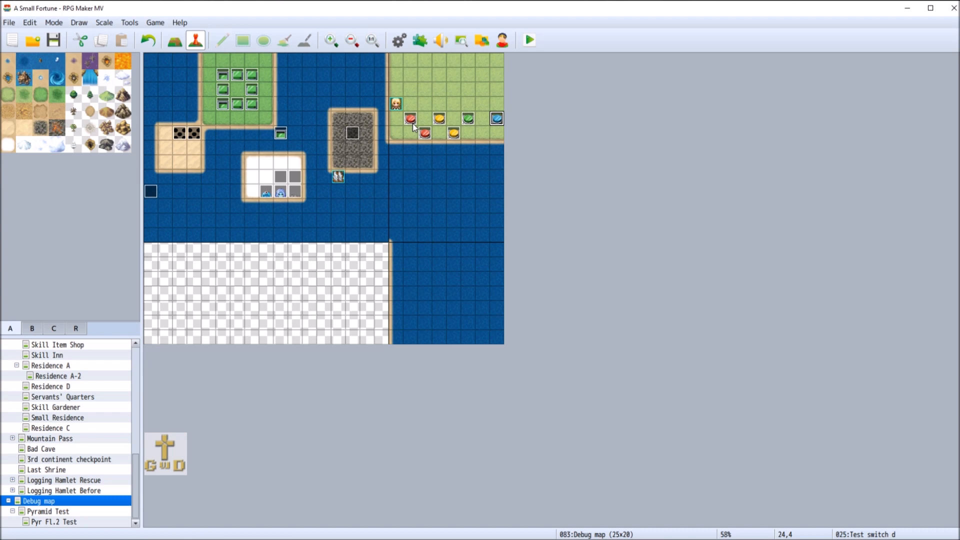
Review both pages of the Floor button 8 event and save the project
right_click(223, 89)
left_click(237, 94)
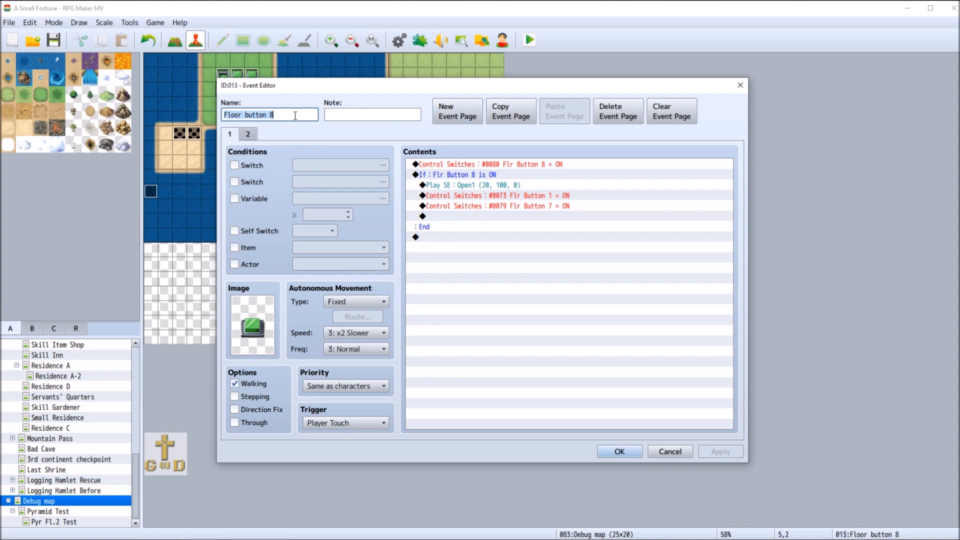
left_click(249, 135)
left_click(231, 135)
left_click(248, 134)
left_click(667, 450)
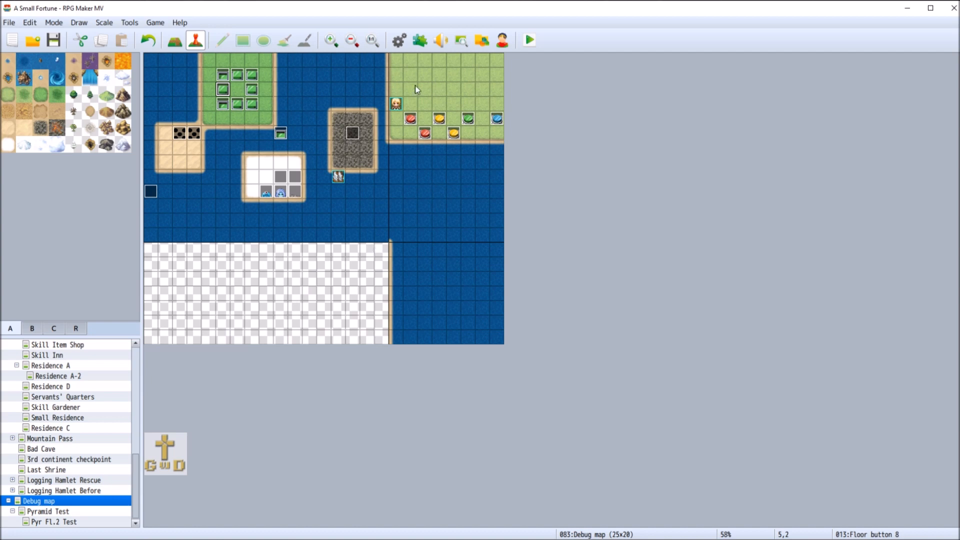
left_click(54, 40)
Copy the Set Movement Route command from the upper red switch event into Floor button 8, right after its Play SE command
right_click(411, 120)
left_click(433, 123)
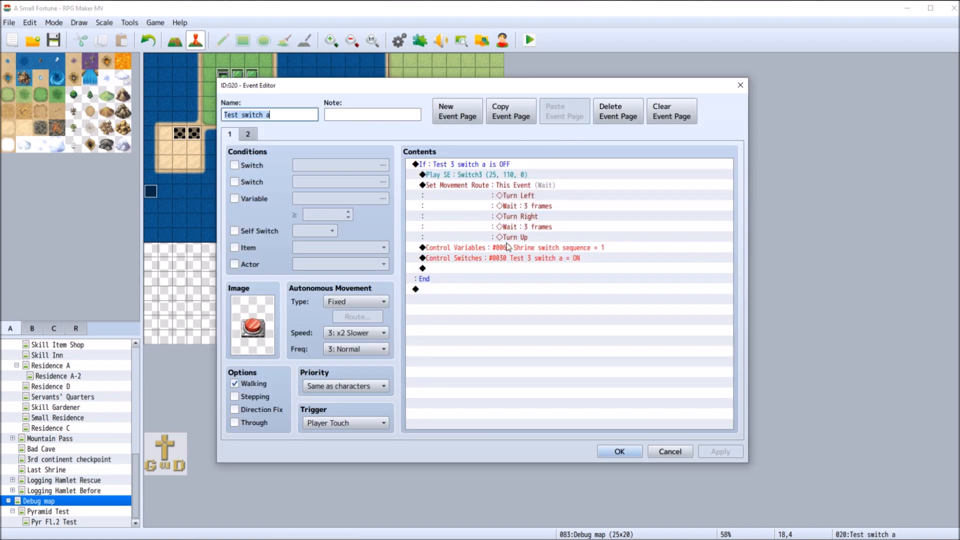
left_click(633, 453)
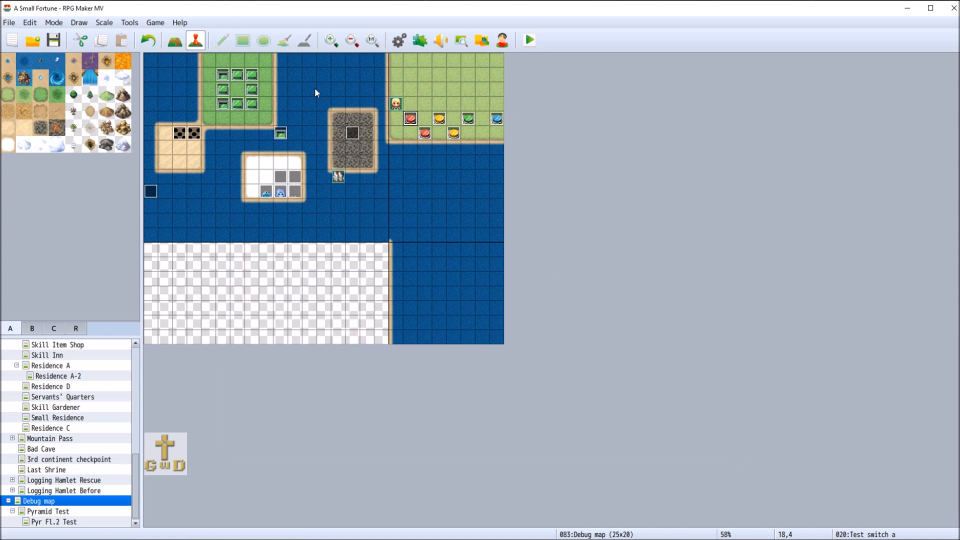
right_click(223, 91)
left_click(242, 97)
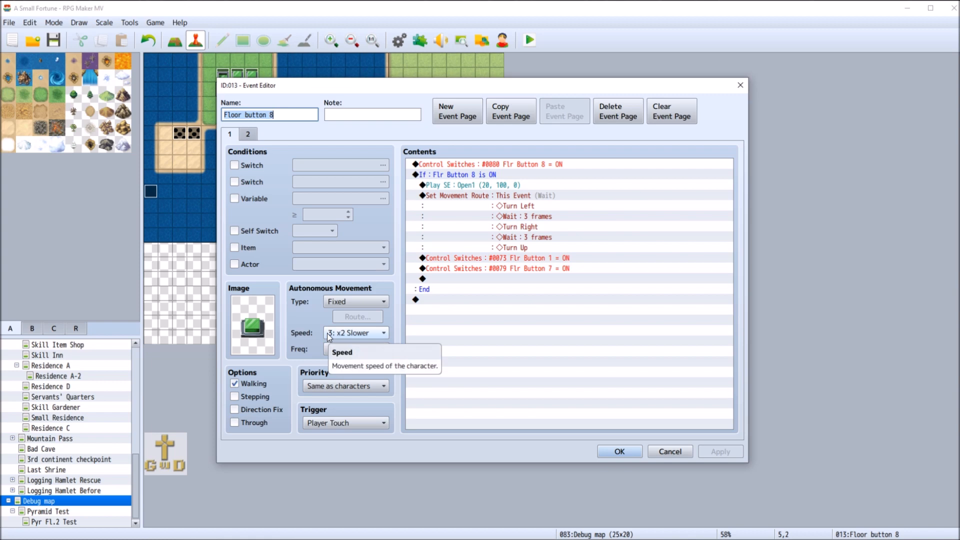
left_click(669, 451)
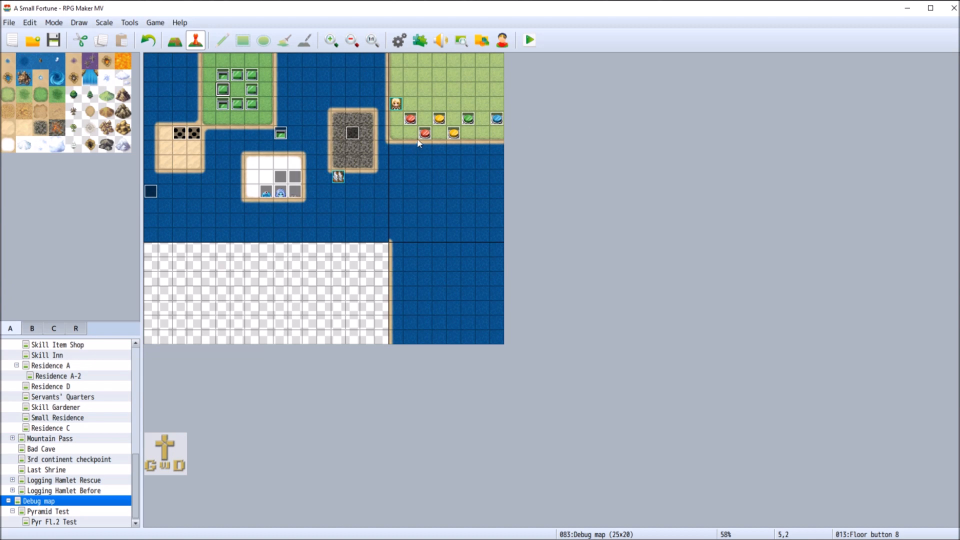
Add a Control Variables command to page 1 of the lower red switch event that subtracts 1 from 0063 Shrine switch sequence
right_click(422, 134)
left_click(464, 143)
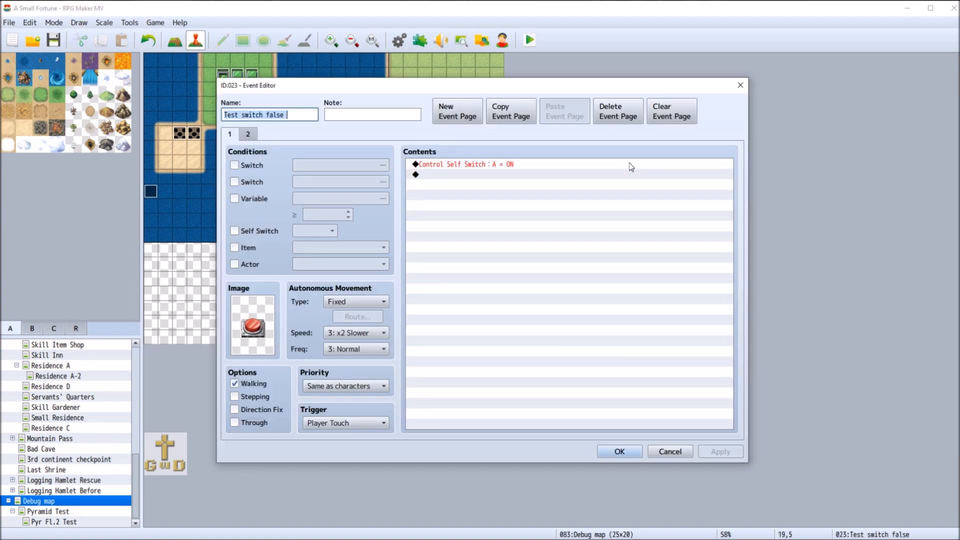
double_click(461, 176)
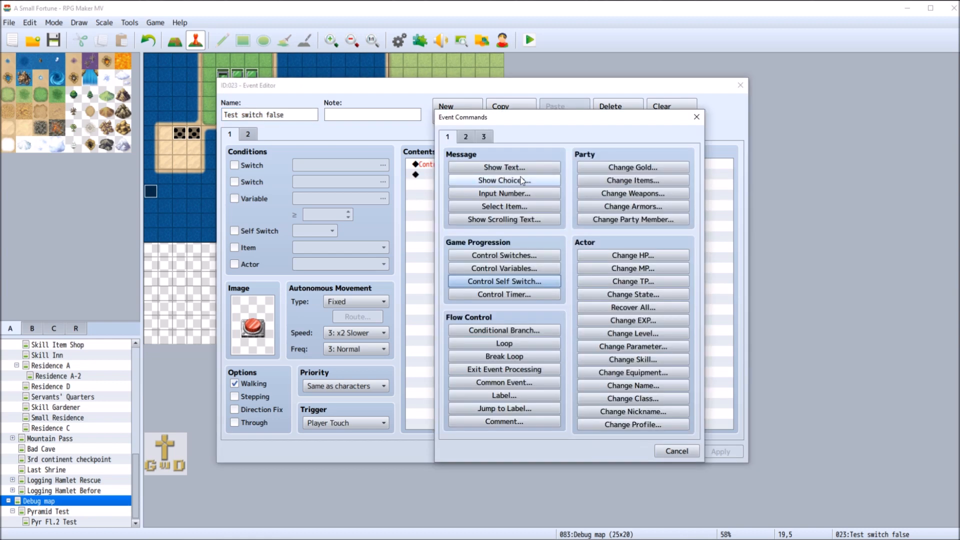
left_click(504, 268)
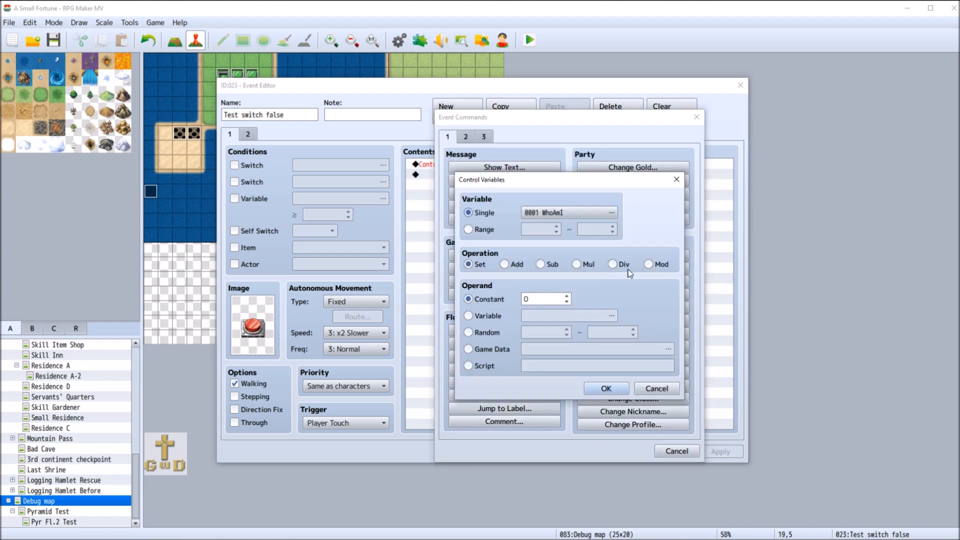
left_click(567, 215)
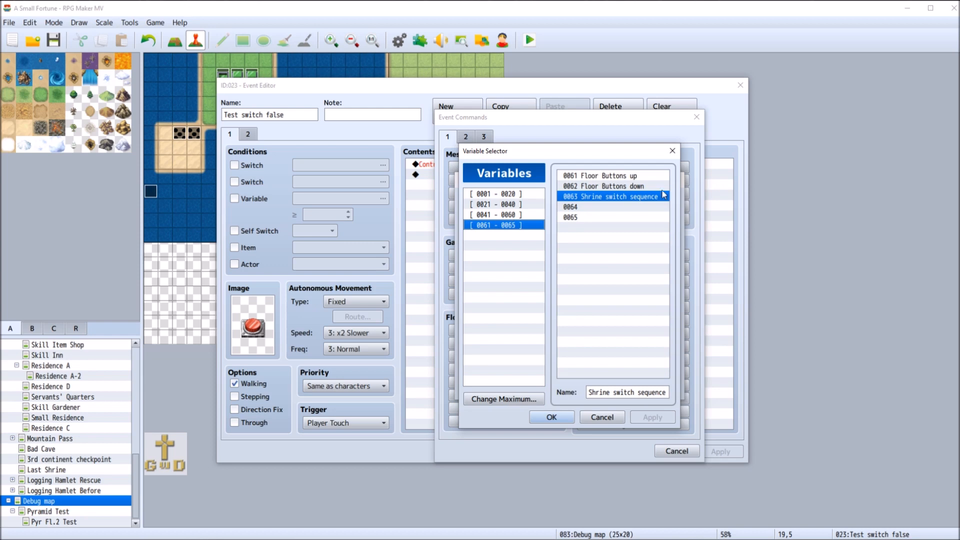
left_click(555, 420)
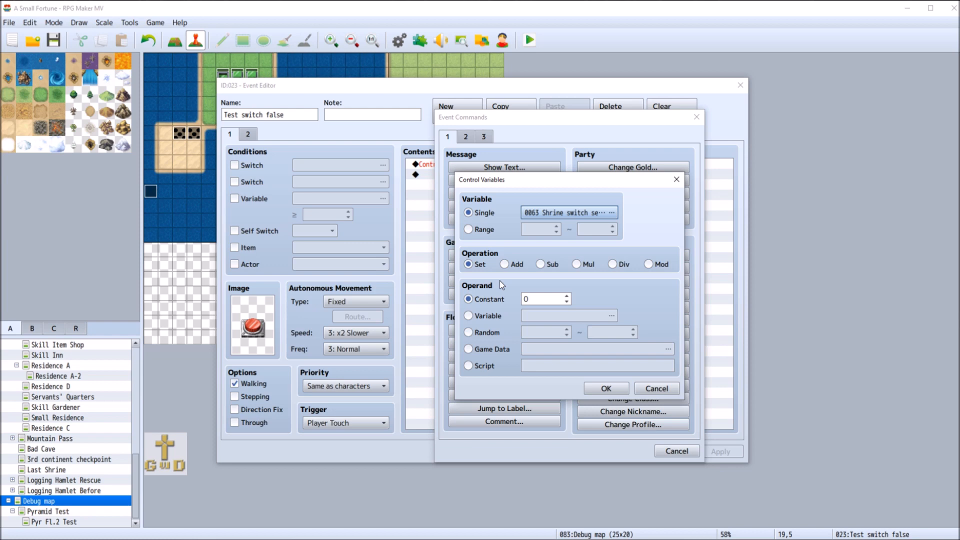
left_click(541, 264)
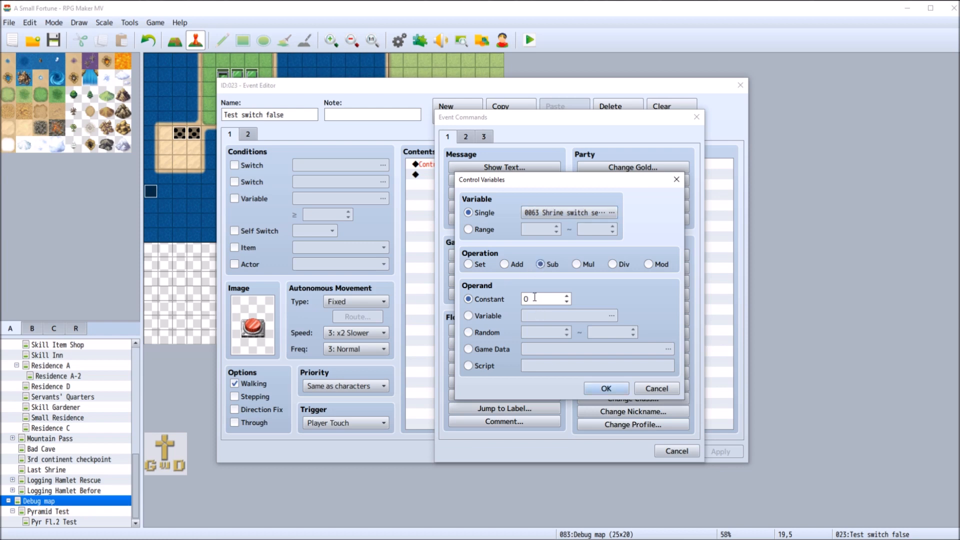
left_click(567, 296)
left_click(605, 388)
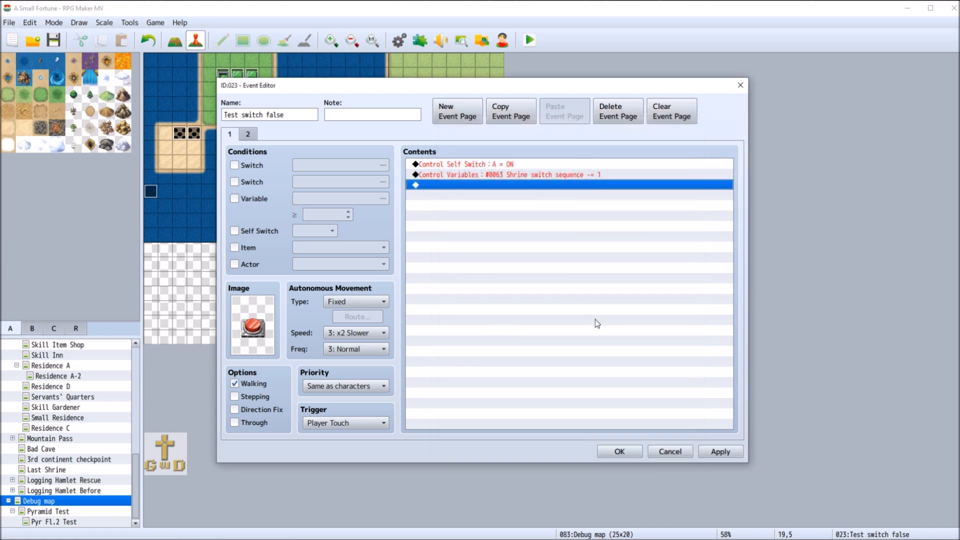
left_click(718, 452)
left_click(613, 451)
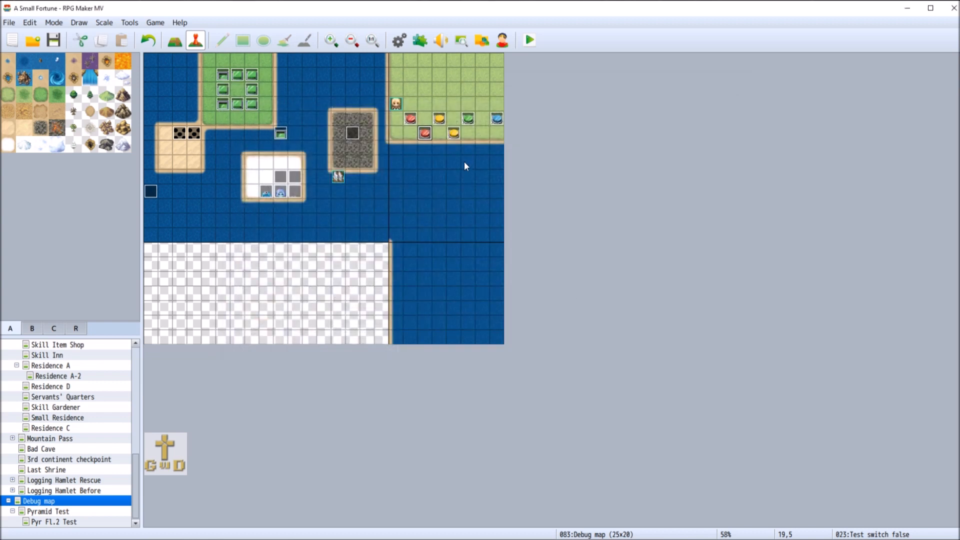
Add a Control Variables command to the lower yellow switch event using Sub on 0063 Shrine switch sequence, and save the project
right_click(453, 132)
left_click(465, 135)
left_click(443, 175)
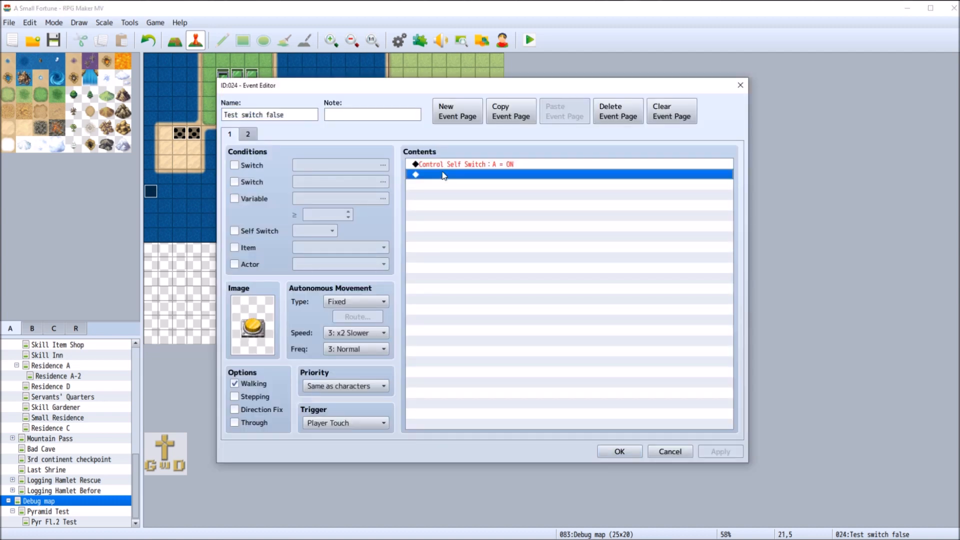
double_click(443, 175)
left_click(523, 269)
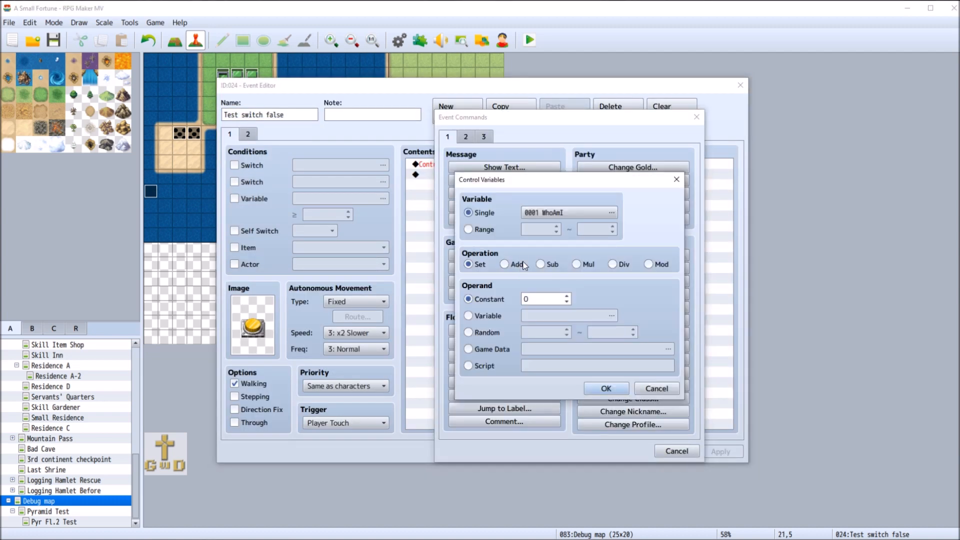
left_click(565, 213)
left_click(552, 417)
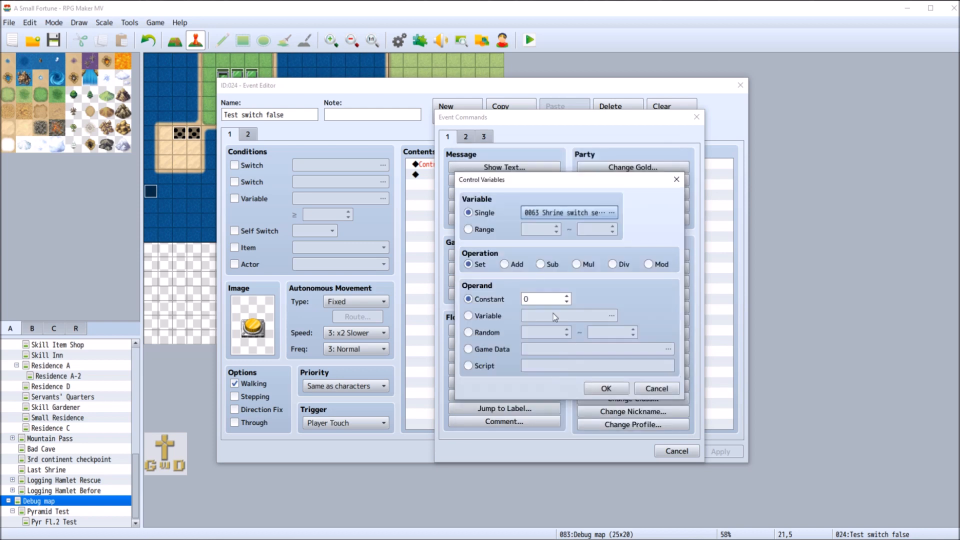
left_click(541, 264)
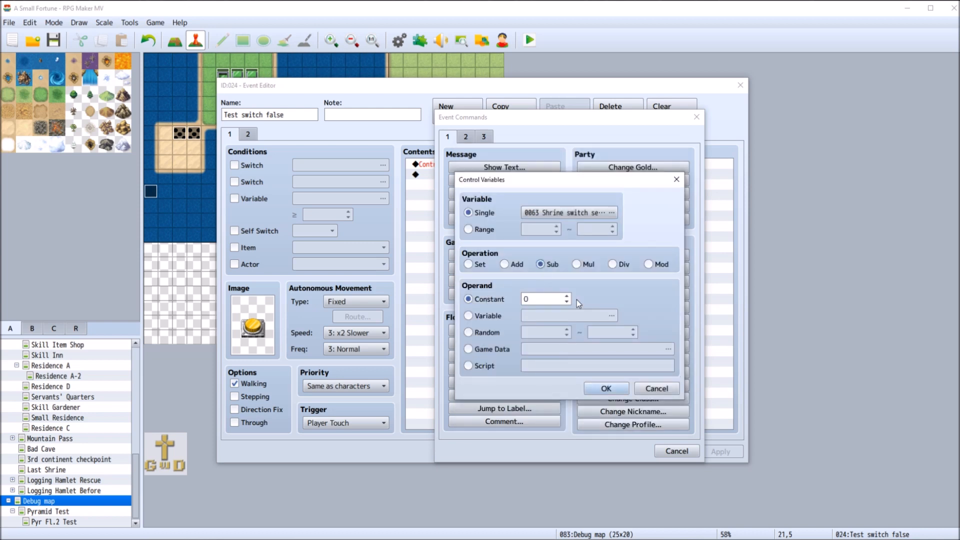
left_click(566, 302)
double_click(567, 297)
left_click(599, 390)
left_click(718, 452)
left_click(612, 452)
left_click(54, 40)
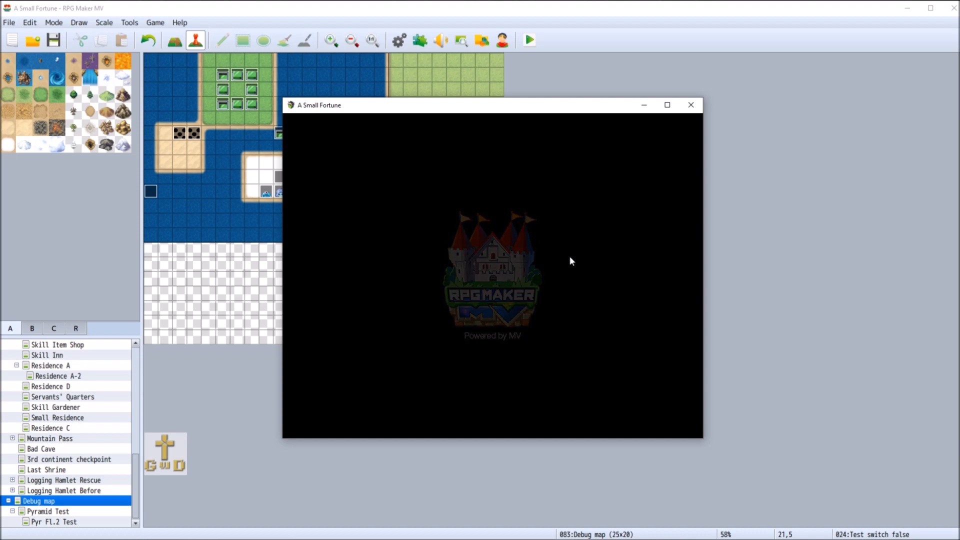
Playtest a new game by pushing the lower red switch along with the upper-row switches through blue, and close the playtest
double_click(607, 349)
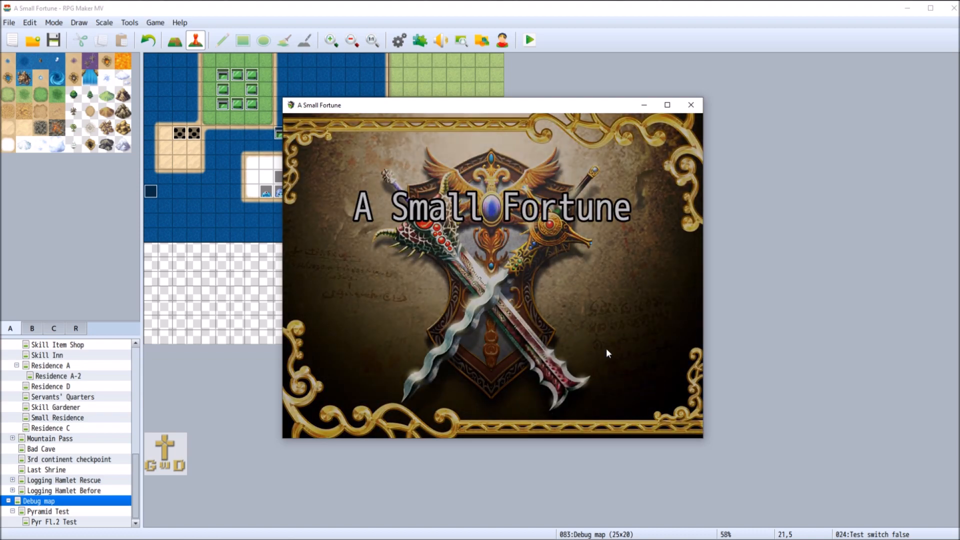
left_click(547, 224)
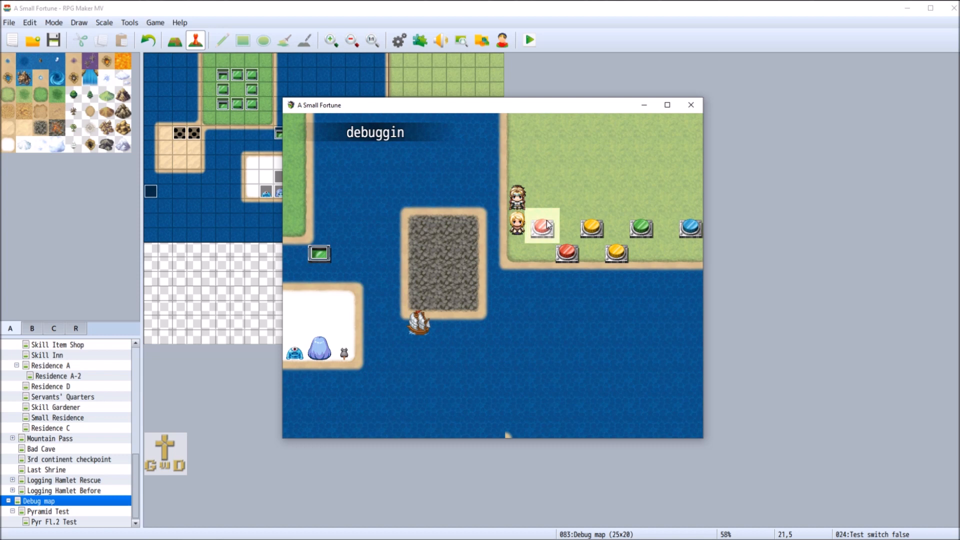
left_click(593, 200)
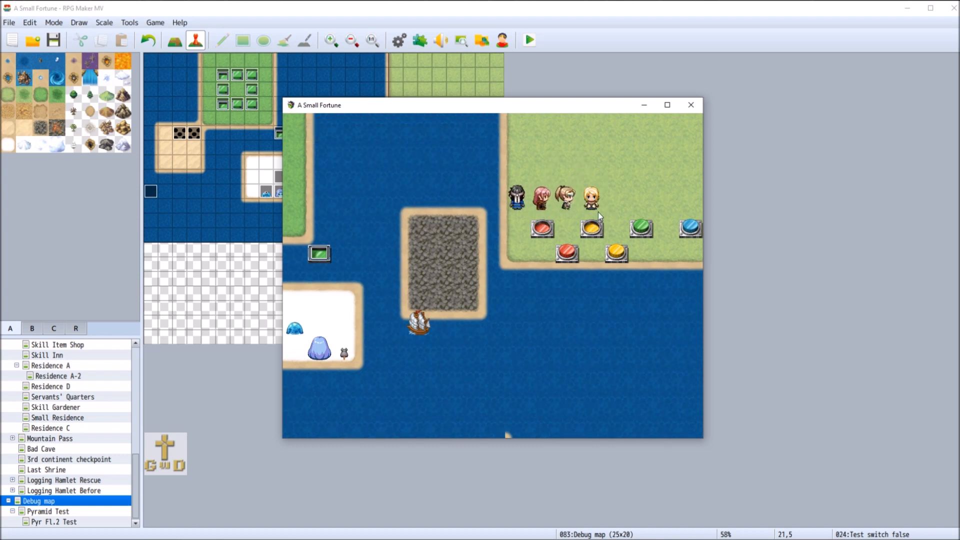
left_click(617, 201)
left_click(635, 201)
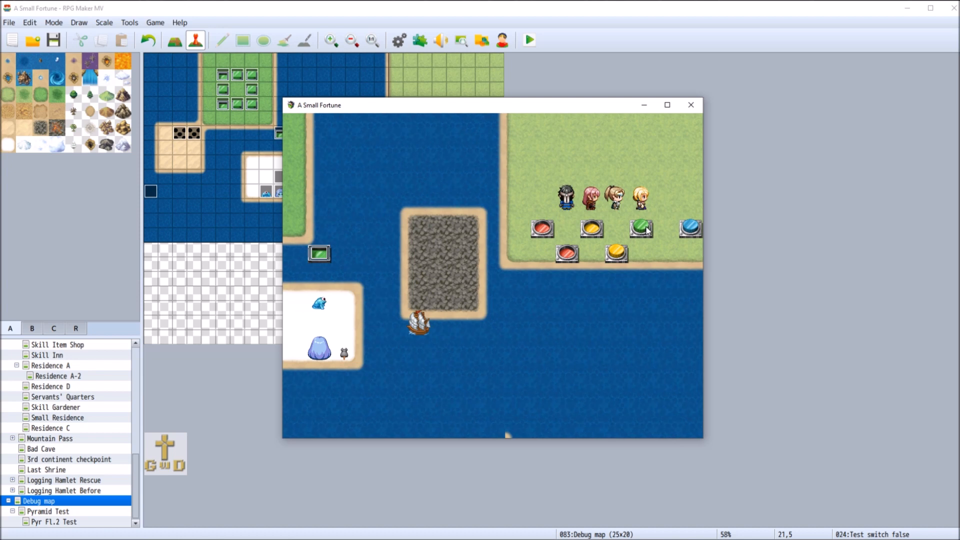
left_click(685, 208)
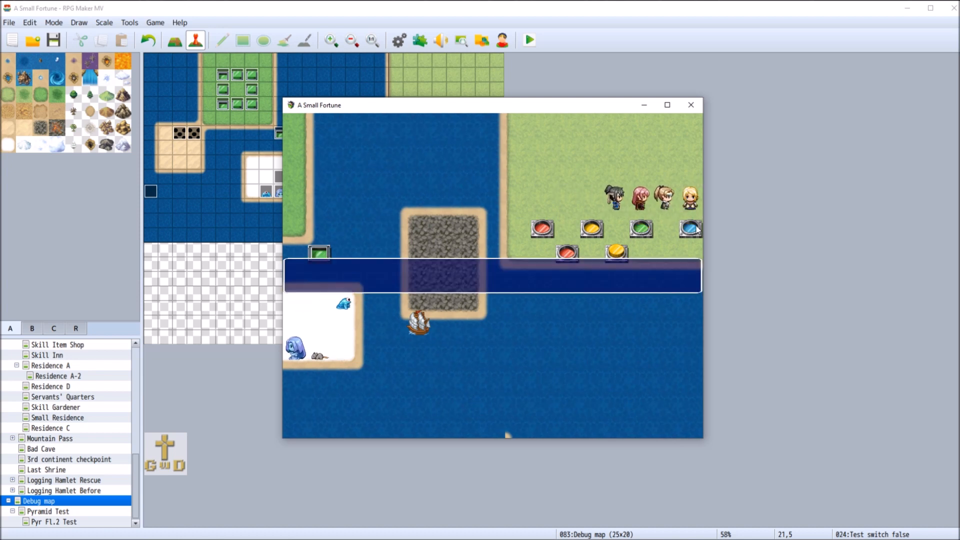
left_click(694, 214)
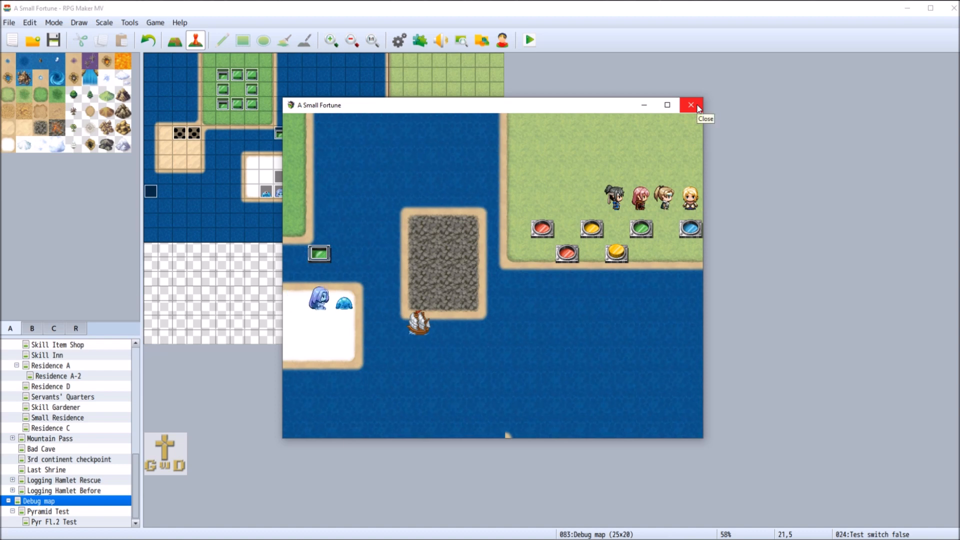
left_click(698, 106)
Set the constant of the lower red switch's Shrine switch sequence subtraction to -1 and apply the event
right_click(425, 134)
left_click(441, 138)
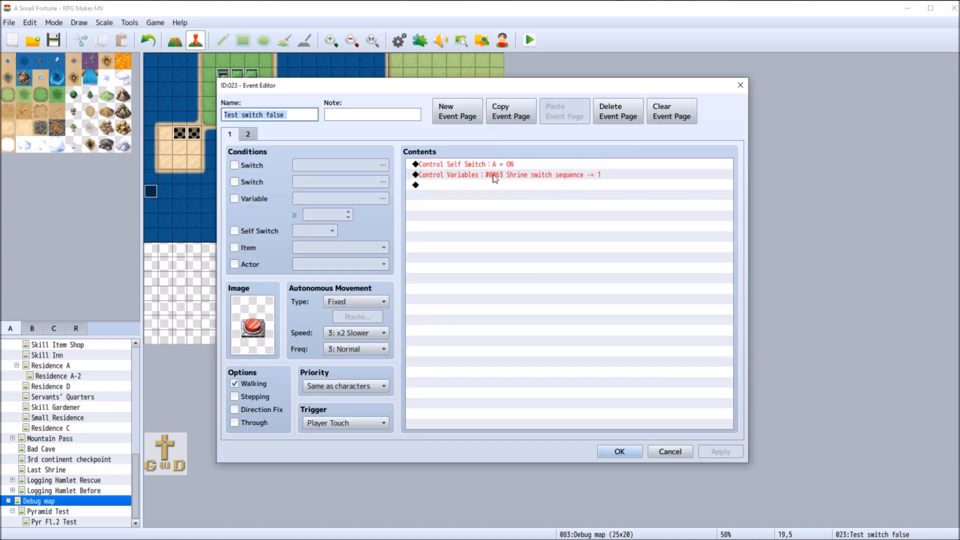
right_click(494, 178)
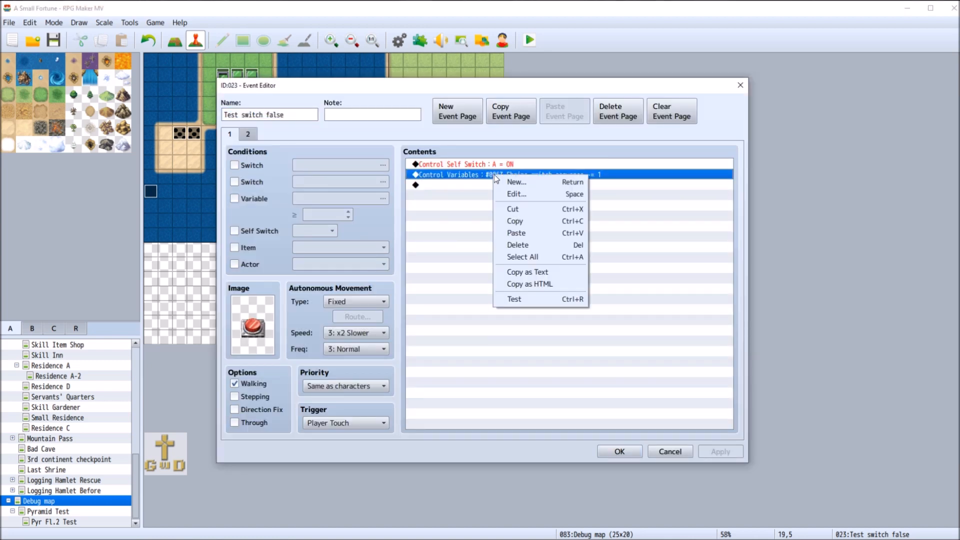
left_click(525, 196)
left_click(567, 302)
left_click(567, 302)
left_click(606, 388)
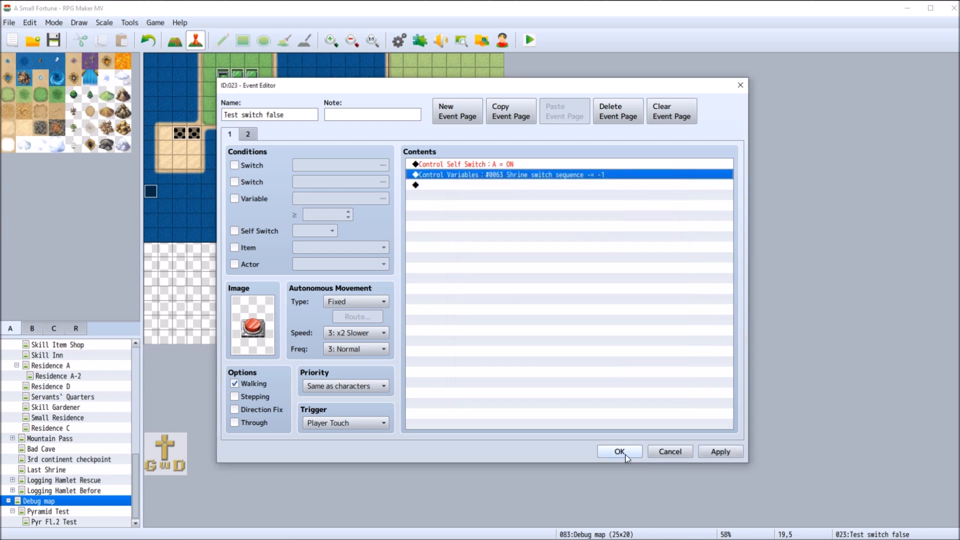
left_click(720, 451)
left_click(620, 452)
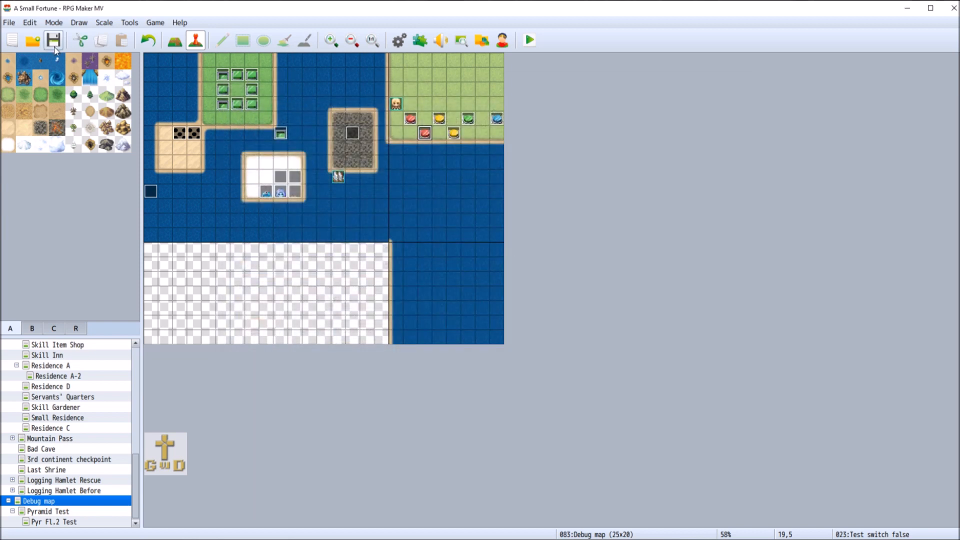
Review page 2 of the blue switch event and page 1 of the green switch event
right_click(497, 118)
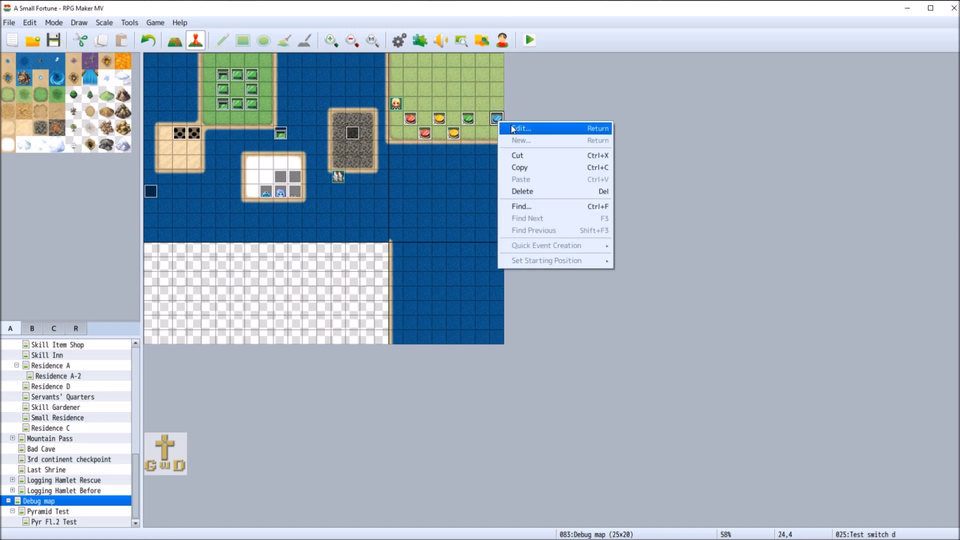
left_click(514, 129)
left_click(247, 134)
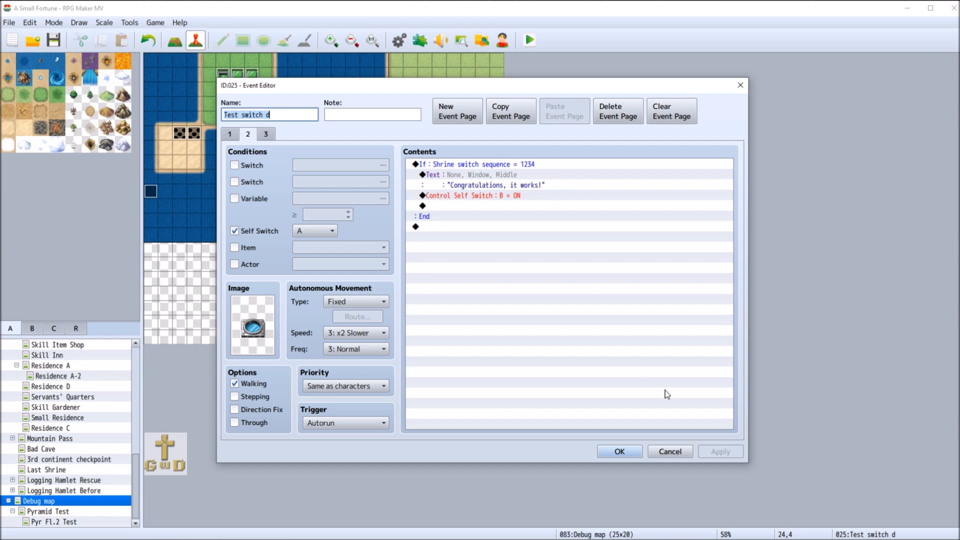
left_click(680, 451)
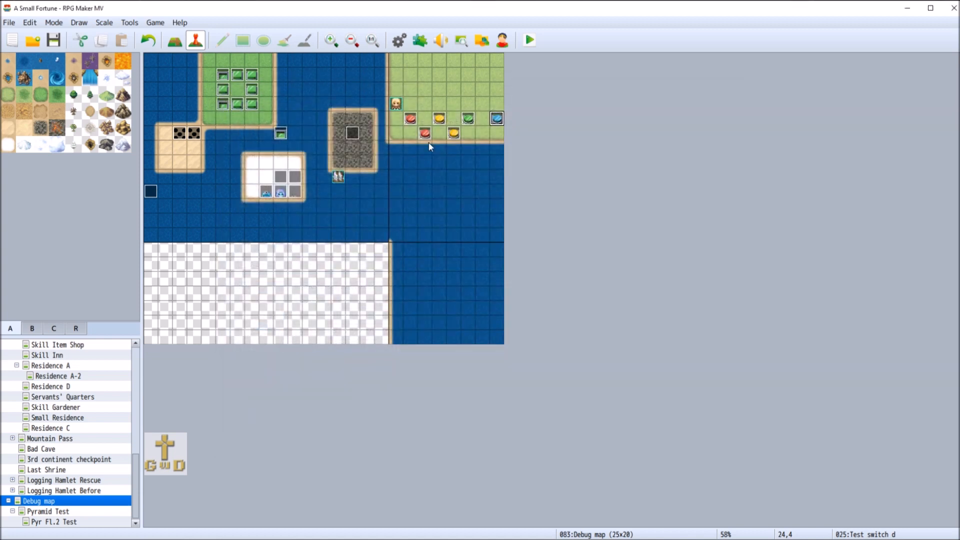
right_click(464, 119)
left_click(484, 122)
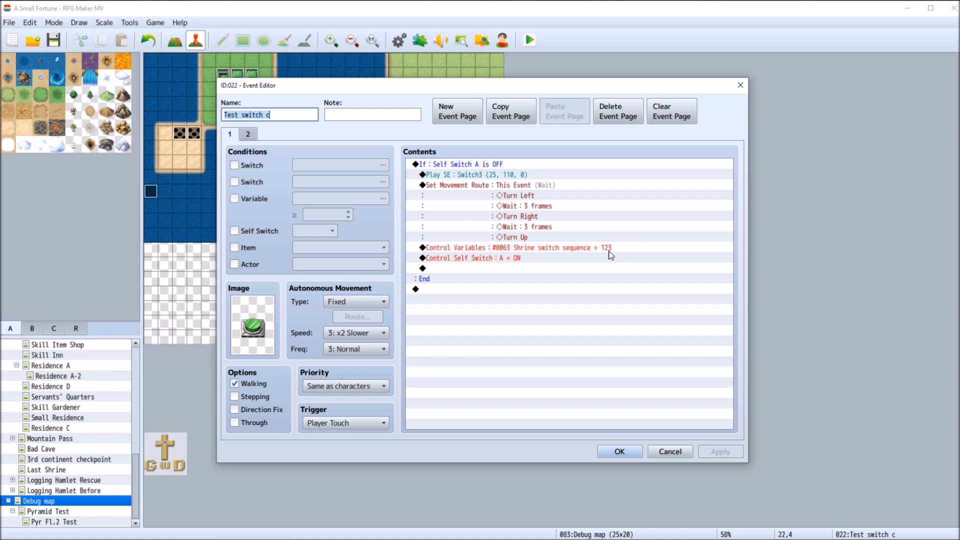
Check the variable operation and constant in the lower red switch event's Control Variables command, leaving it unedited
left_click(669, 450)
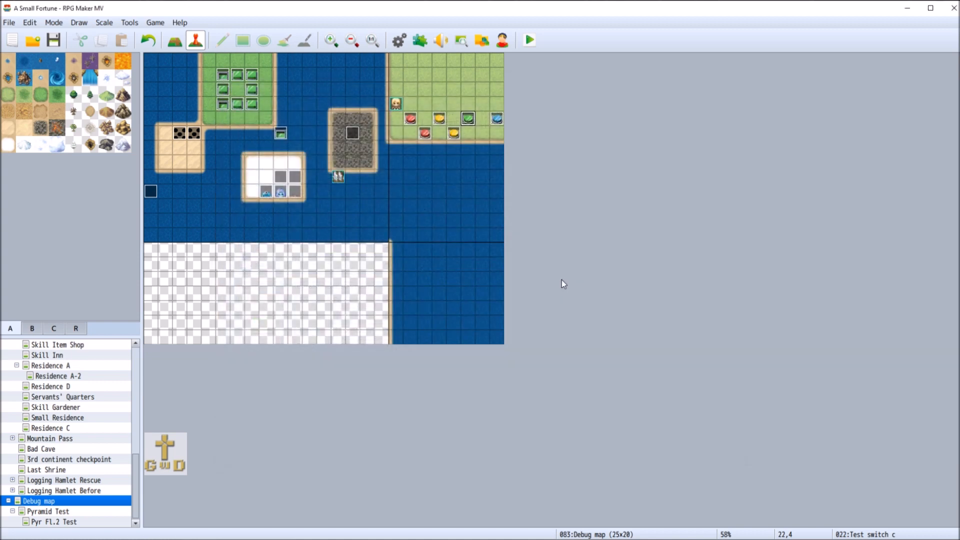
right_click(429, 138)
left_click(445, 137)
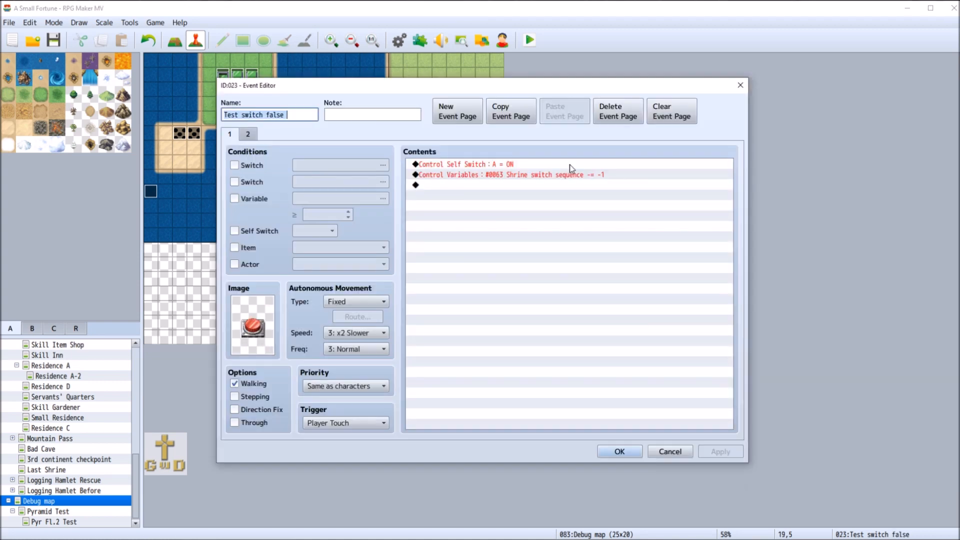
right_click(543, 179)
left_click(580, 194)
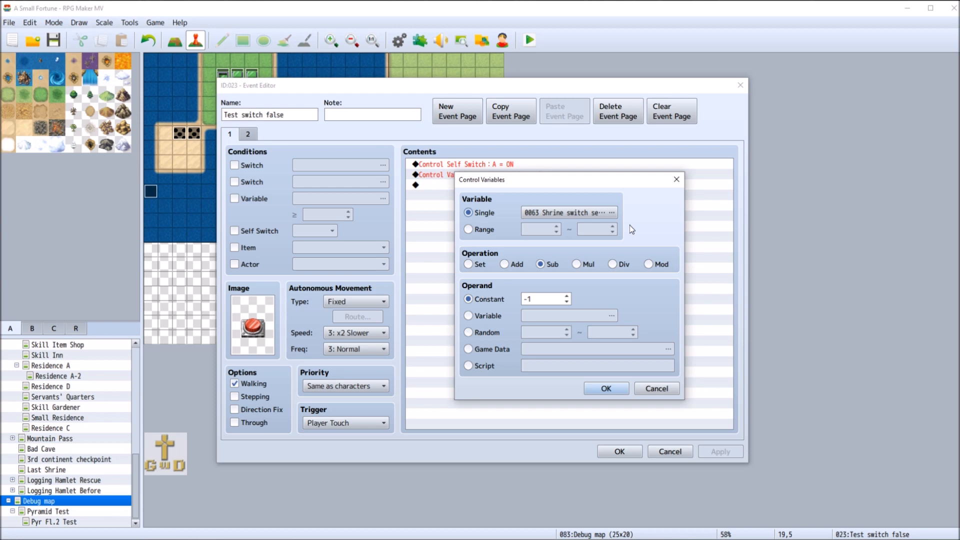
left_click(655, 389)
left_click(680, 452)
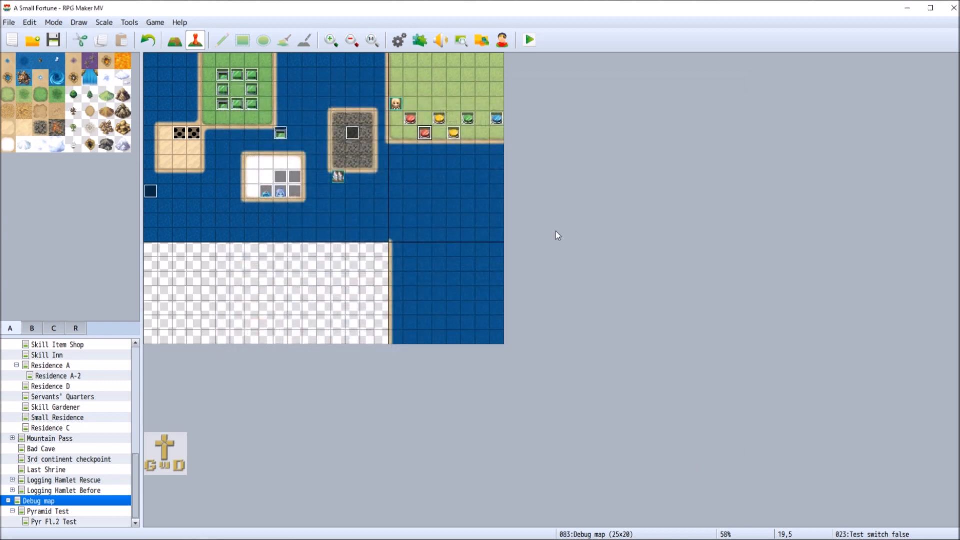
Change the green switch event's Shrine switch sequence command to Add with a constant of 111, and accept the event
right_click(470, 118)
left_click(487, 124)
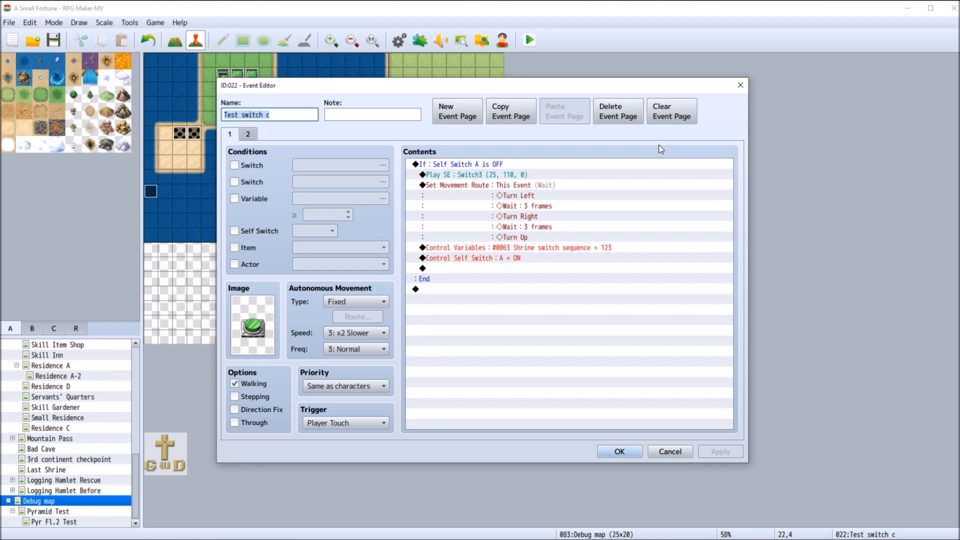
right_click(534, 250)
left_click(470, 249)
right_click(471, 250)
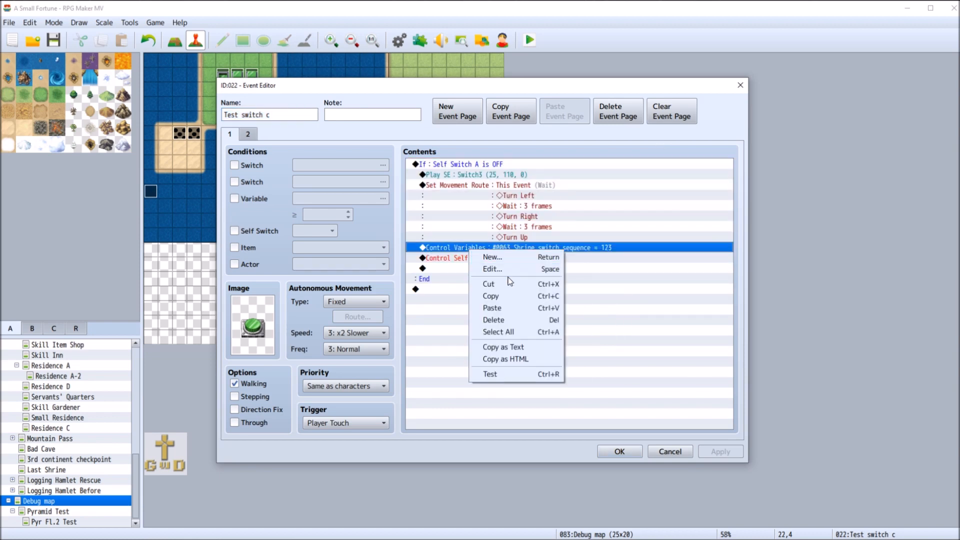
left_click(500, 266)
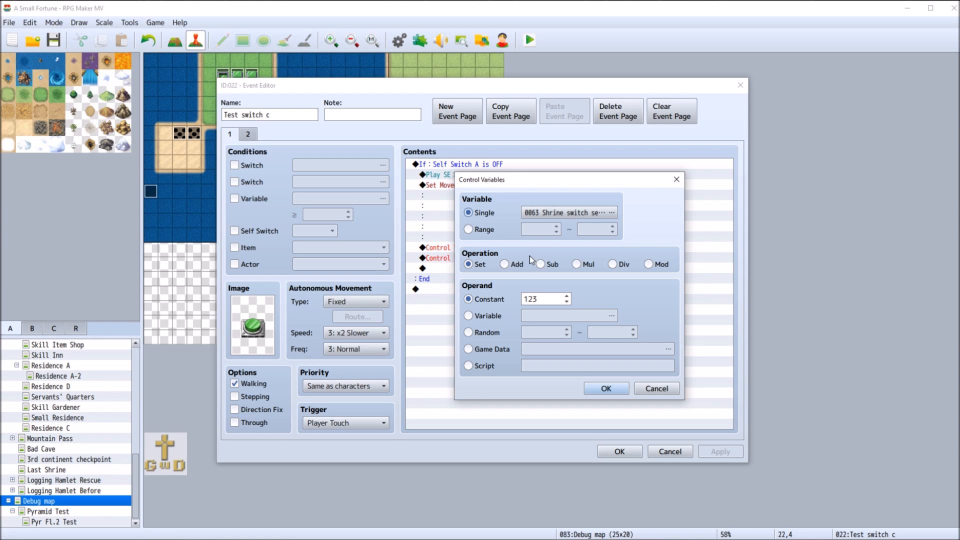
left_click(518, 264)
double_click(552, 298)
key("BackSpace")
type("11")
type("1")
left_click(613, 388)
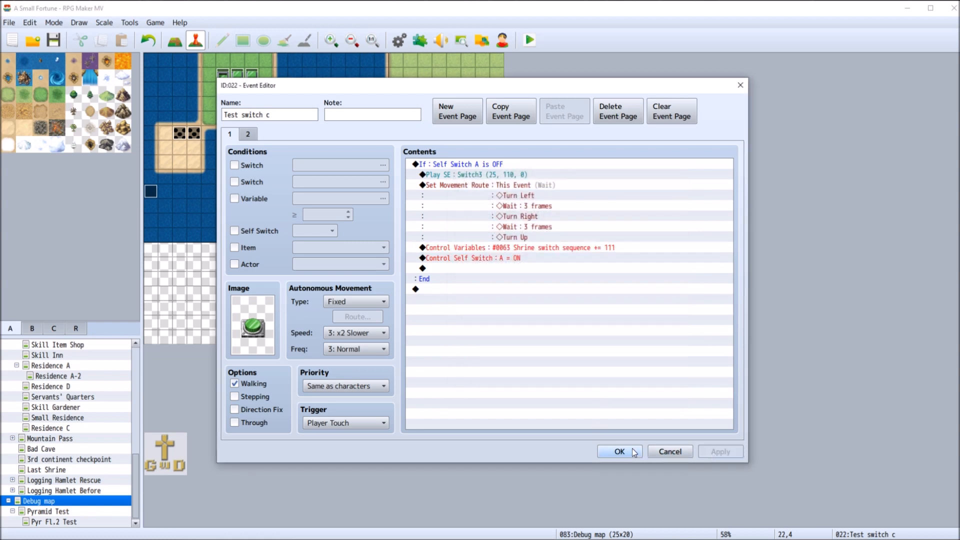
left_click(632, 448)
Change the upper yellow switch event's Shrine switch sequence command to Add with a constant of 11, and accept the event
right_click(443, 119)
left_click(500, 125)
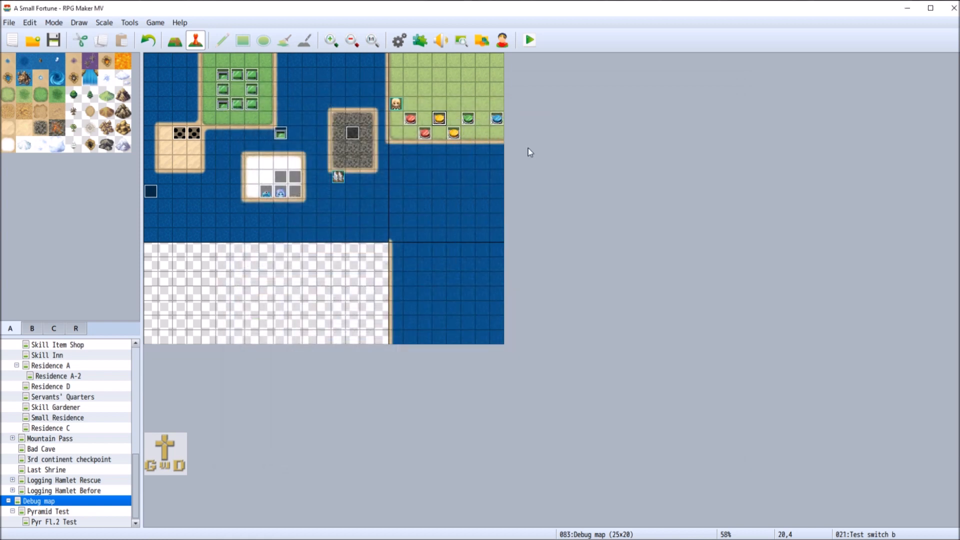
left_click(497, 247)
right_click(497, 247)
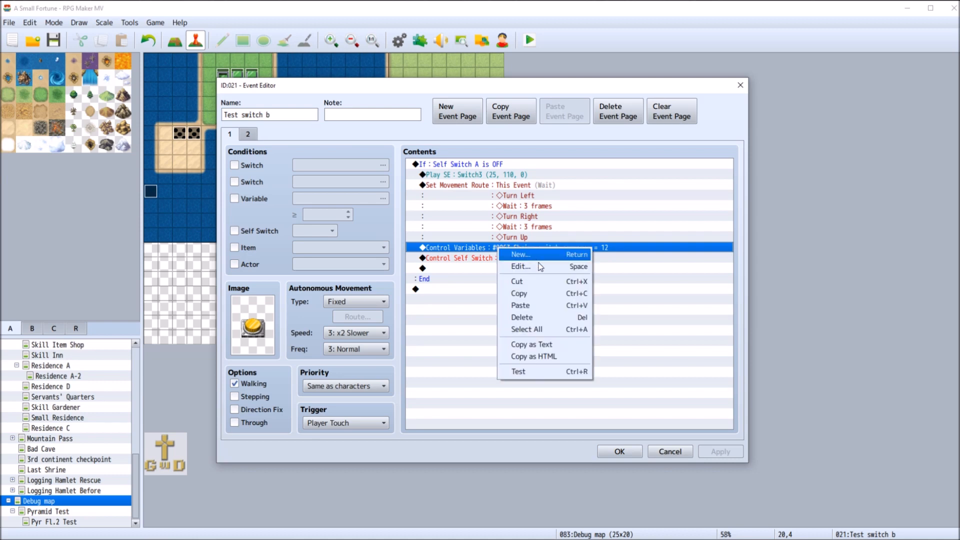
left_click(527, 265)
left_click(505, 264)
double_click(542, 299)
key("BackSpace")
type("11")
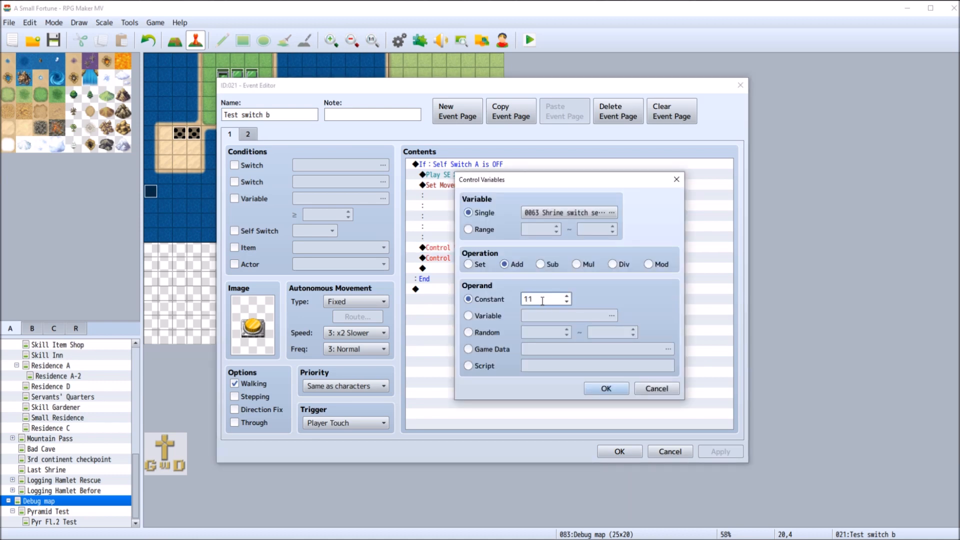
left_click(606, 388)
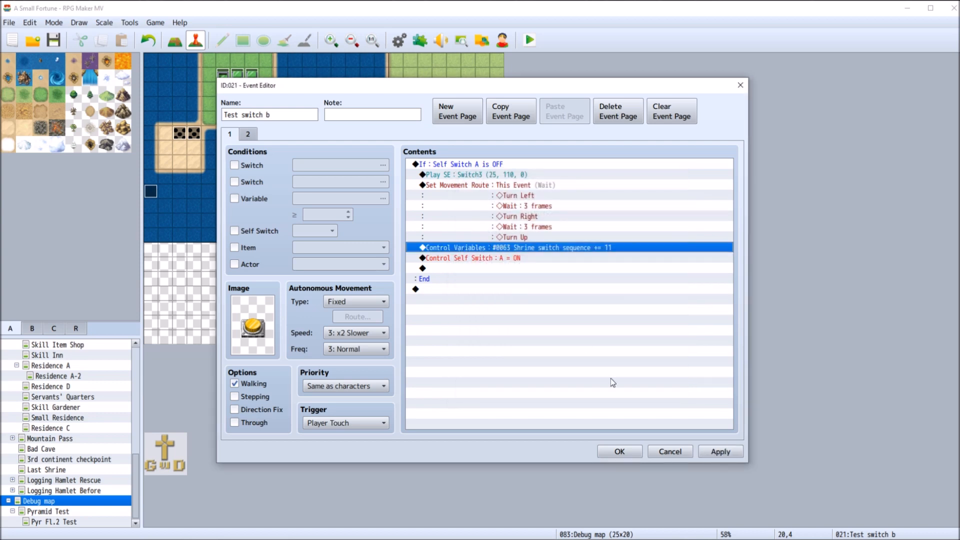
left_click(619, 452)
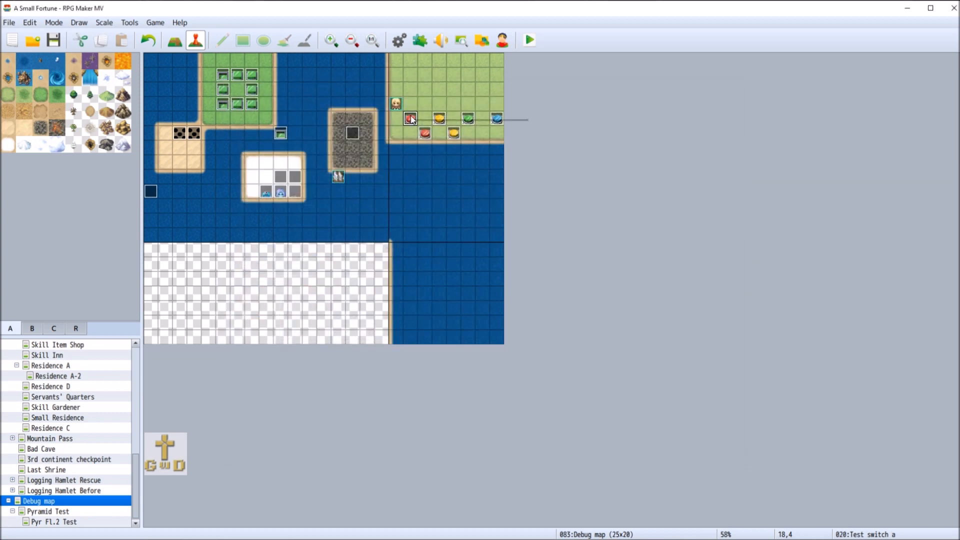
Change the operation of the upper red switch event's Shrine switch sequence command to Add, and accept the event
double_click(442, 127)
right_click(479, 247)
left_click(524, 272)
left_click(504, 264)
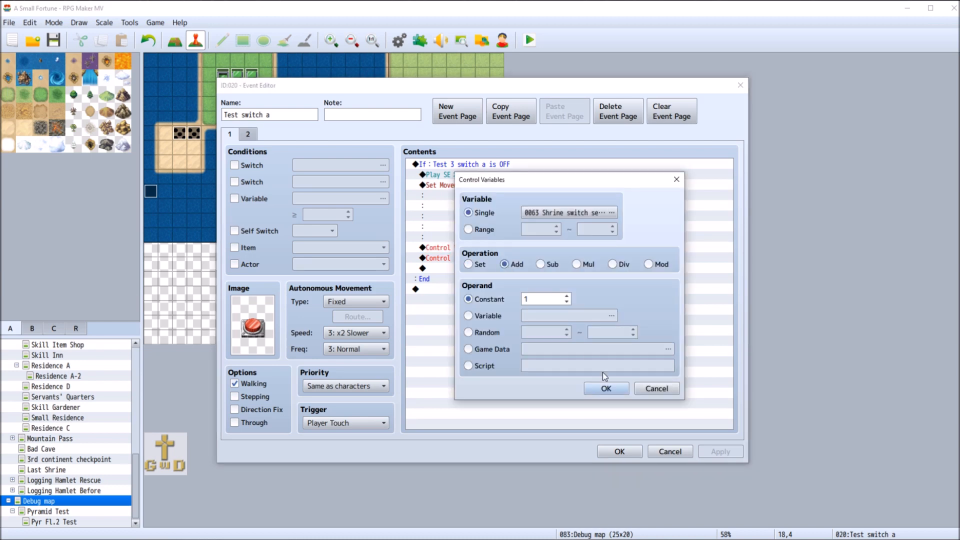
left_click(611, 390)
left_click(620, 452)
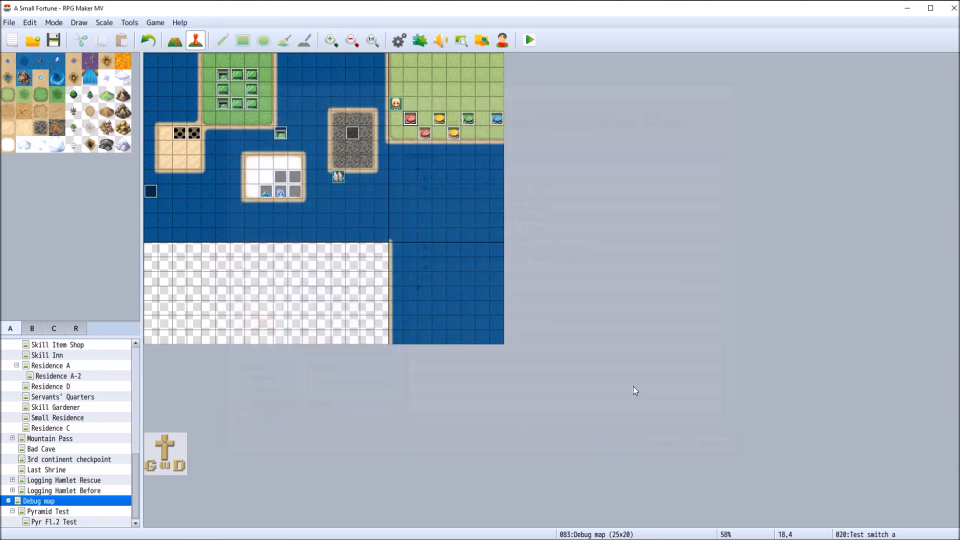
Check the Shrine switch sequence subtraction in the lower yellow switch event
right_click(455, 134)
left_click(478, 142)
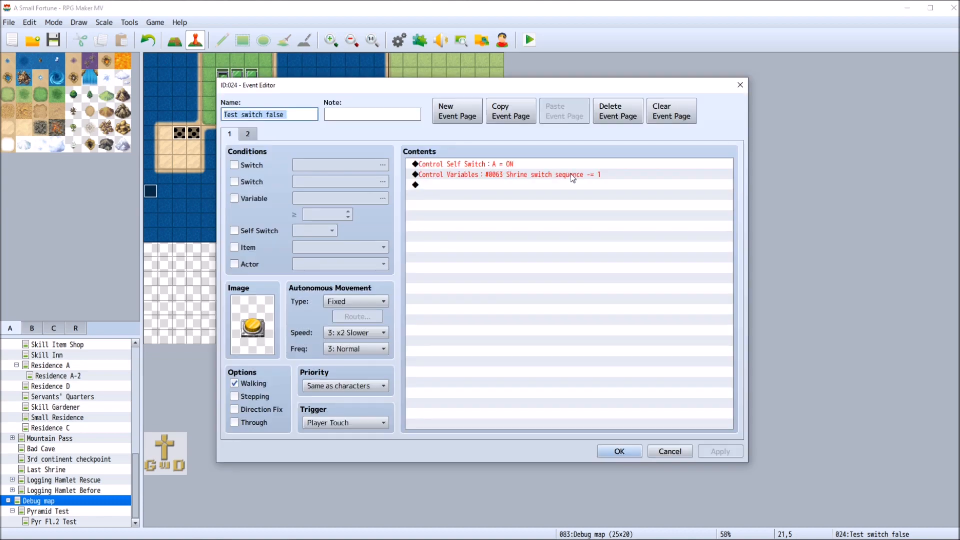
left_click(620, 452)
Change the Shrine switch sequence command on page 1 of the blue switch event to Add with a constant of 1111
right_click(496, 119)
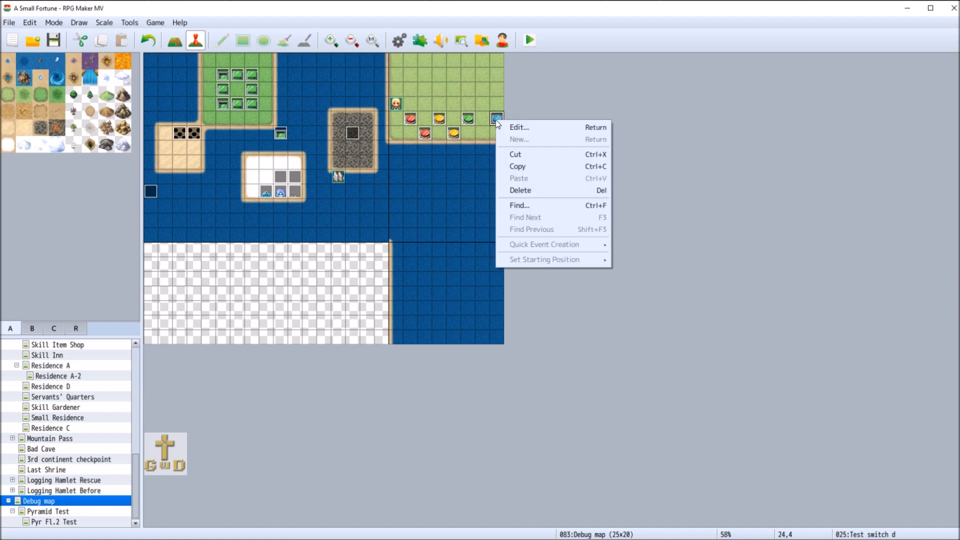
left_click(515, 128)
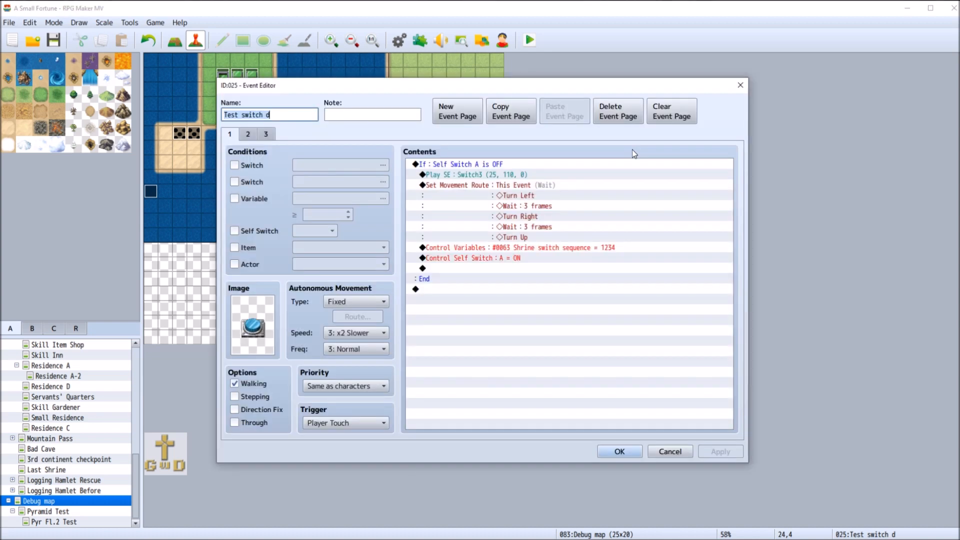
right_click(493, 248)
left_click(508, 266)
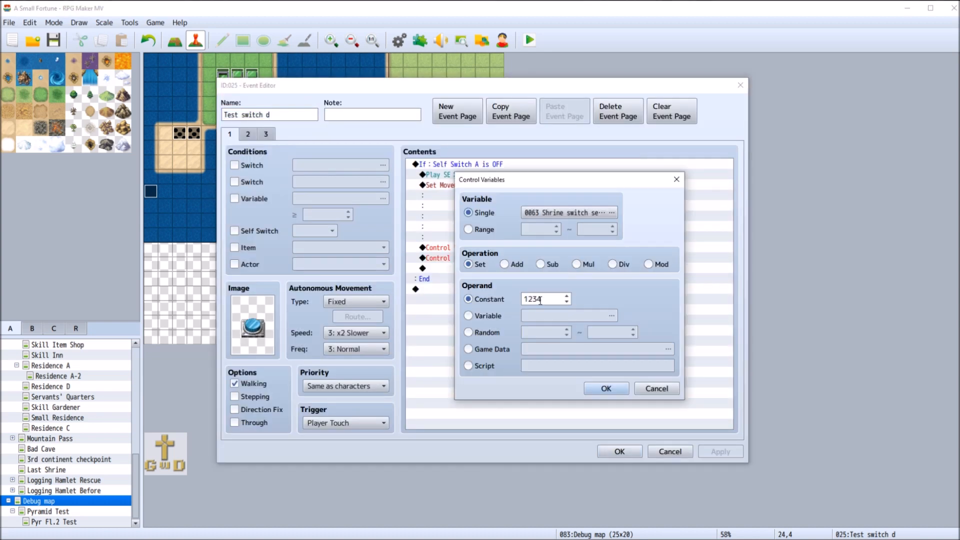
double_click(548, 301)
key("BackSpace")
left_click(505, 265)
double_click(553, 298)
type("111")
key("Left")
key("Left")
type("1")
left_click(609, 388)
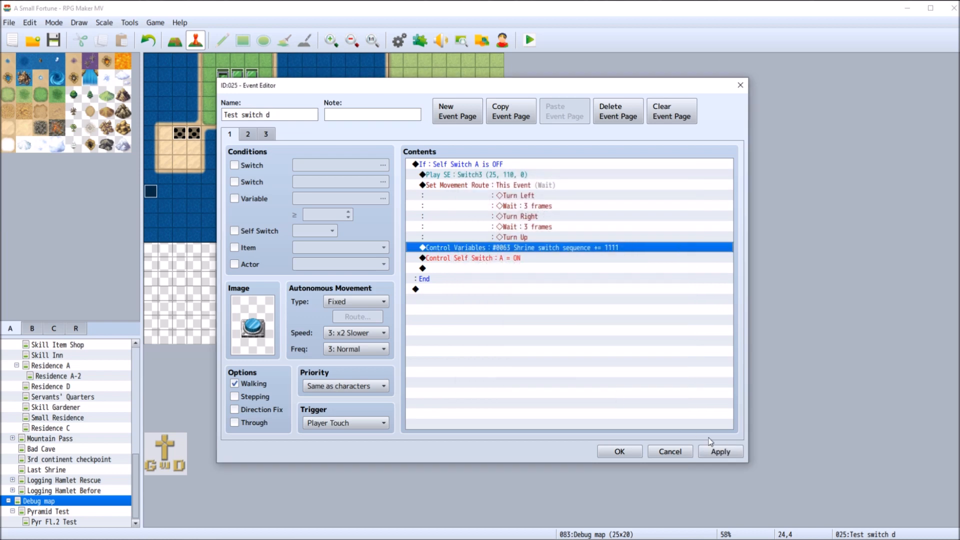
left_click(619, 451)
Save the project, playtest a new game by pushing switches including lower yellow and finally blue, and close the playtest
key("ctrl+s")
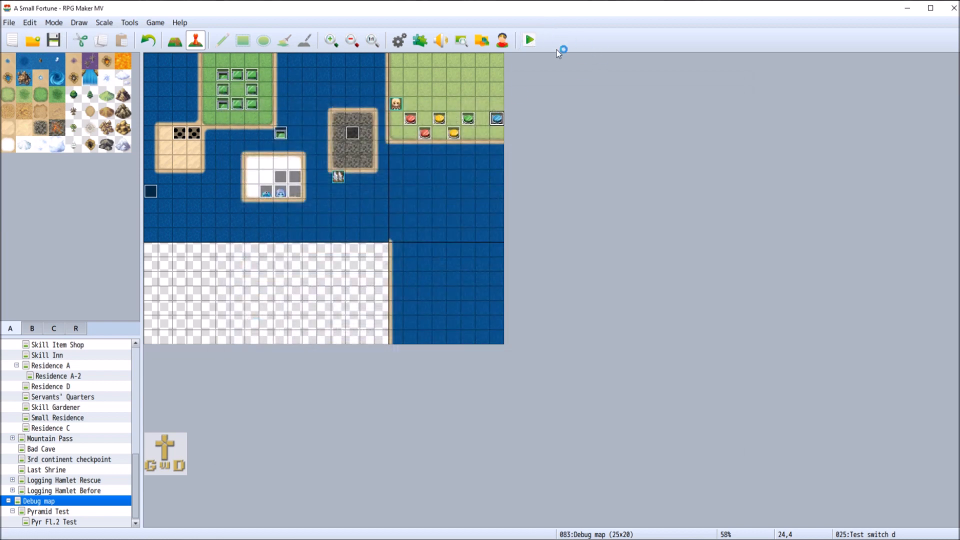
key("ctrl+r")
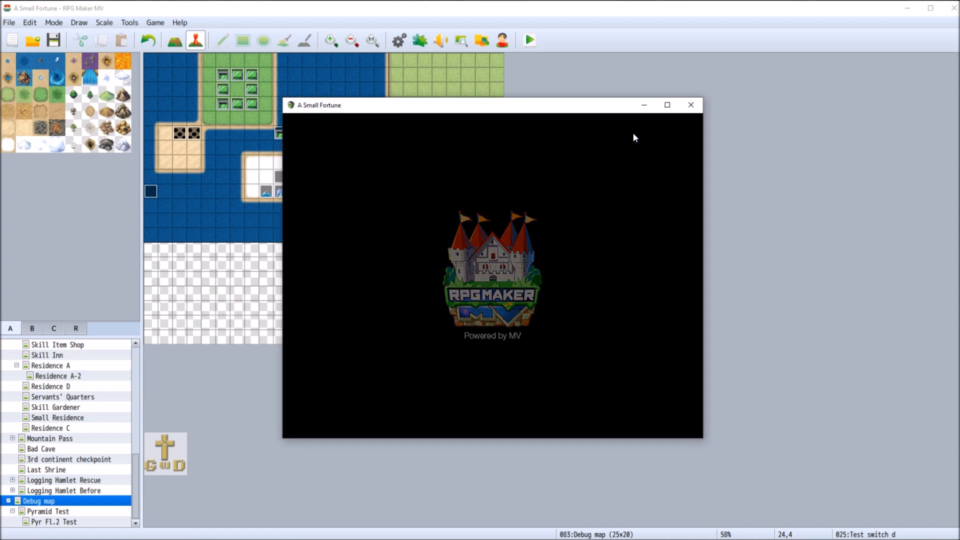
left_click(591, 353)
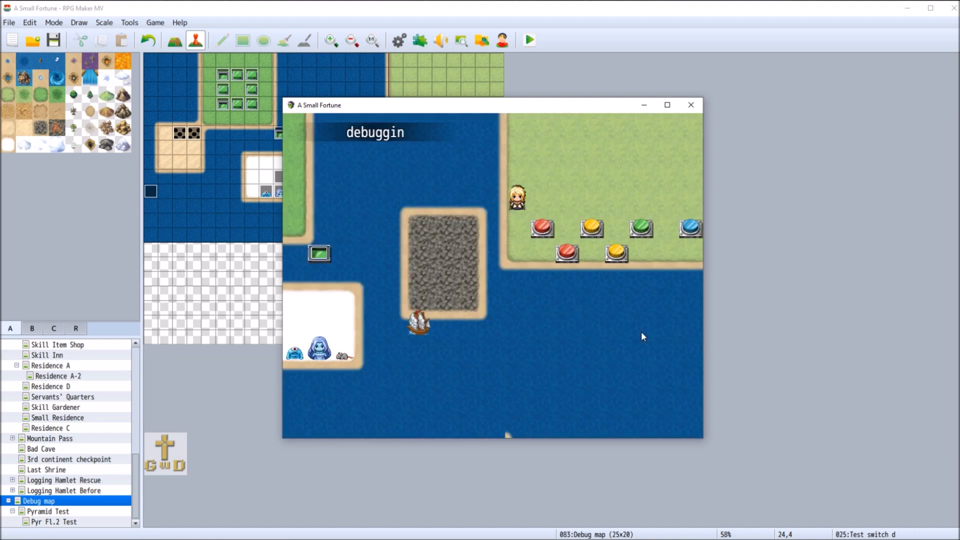
left_click(577, 213)
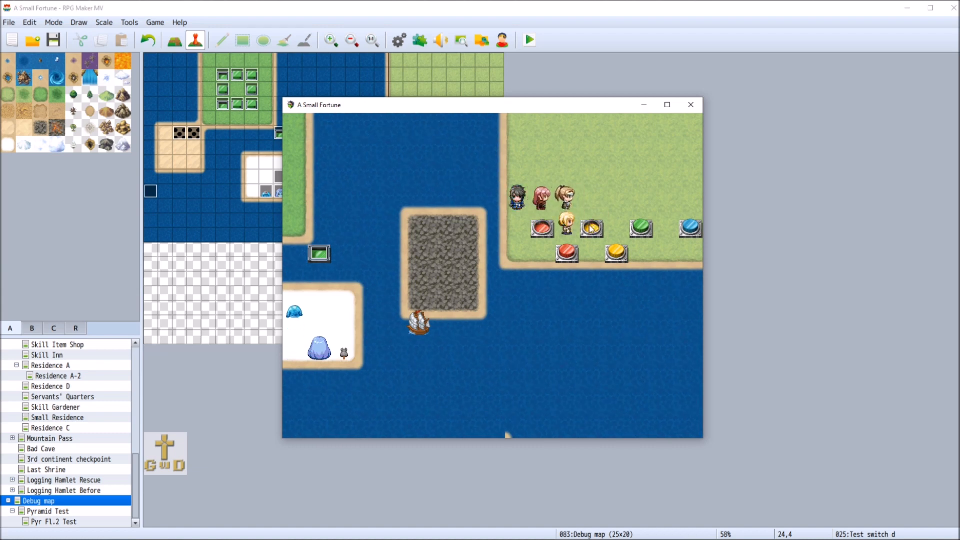
left_click(597, 215)
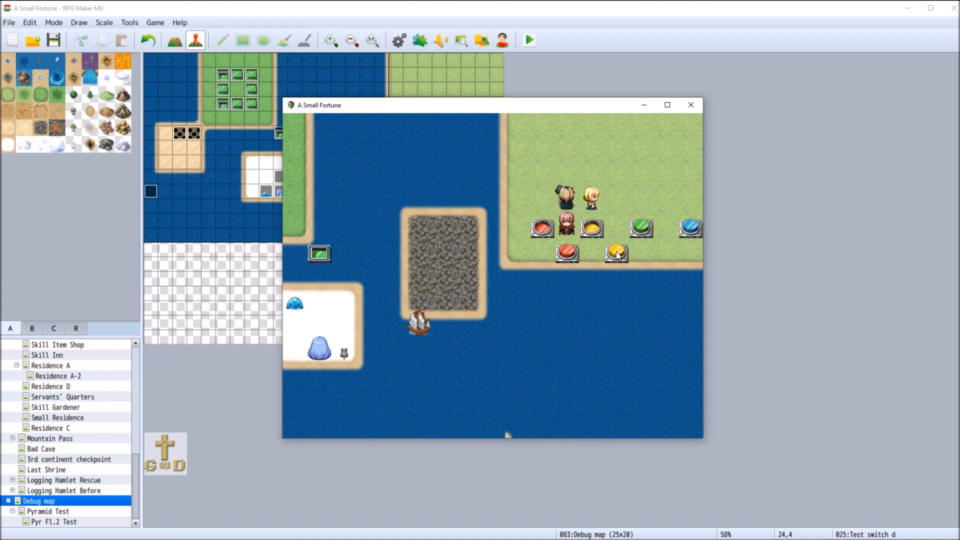
left_click(617, 251)
left_click(619, 203)
left_click(645, 204)
left_click(664, 206)
left_click(689, 213)
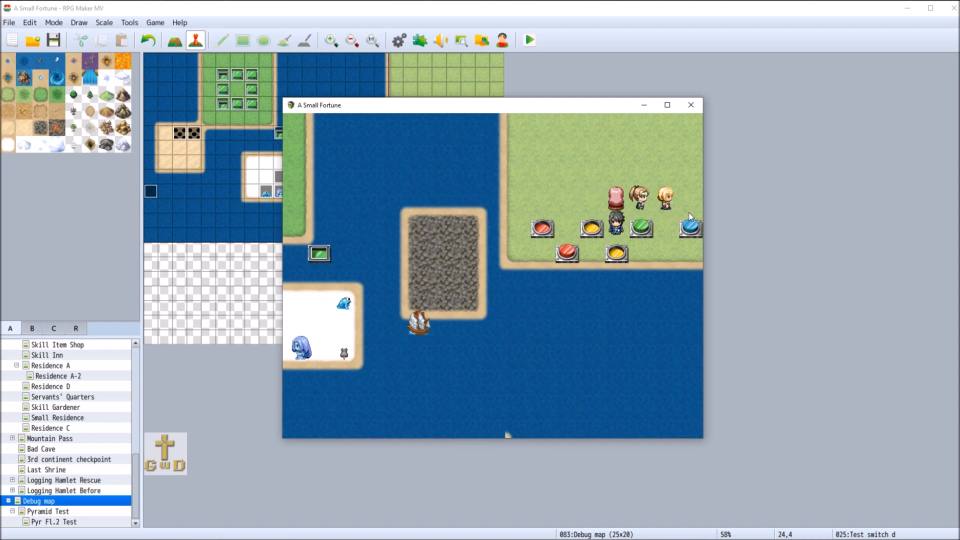
left_click(693, 229)
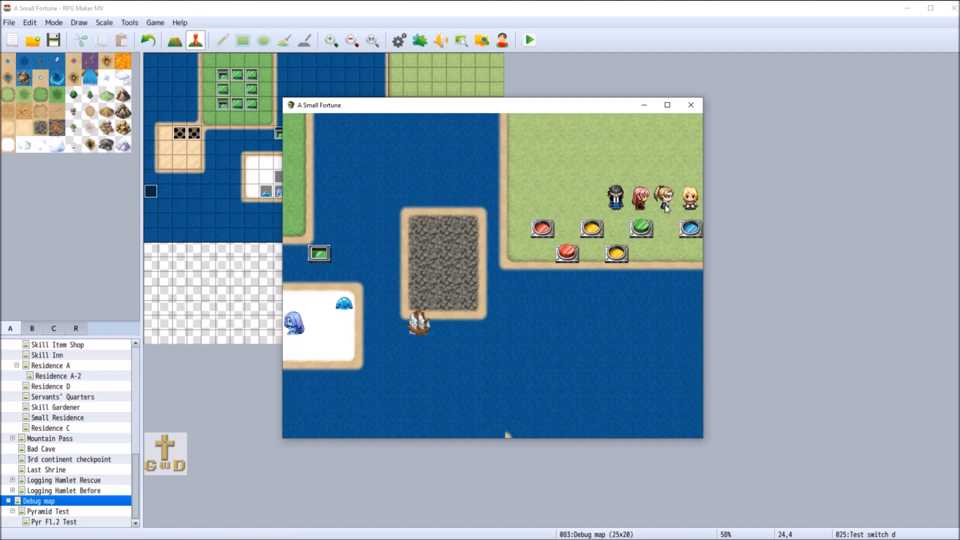
left_click(690, 106)
Add an Else branch to the Shrine switch sequence = 1234 condition on page 2 of the blue switch event
right_click(500, 116)
left_click(514, 124)
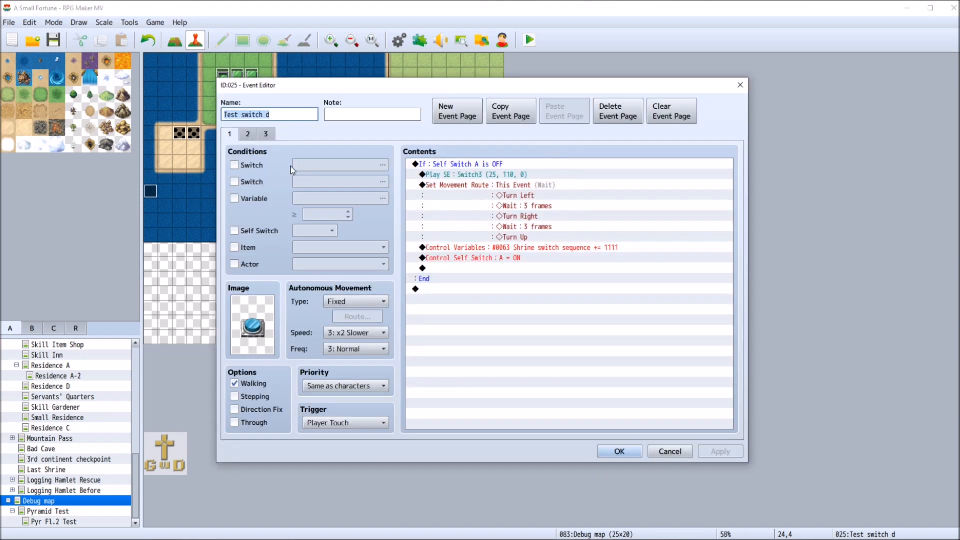
left_click(249, 135)
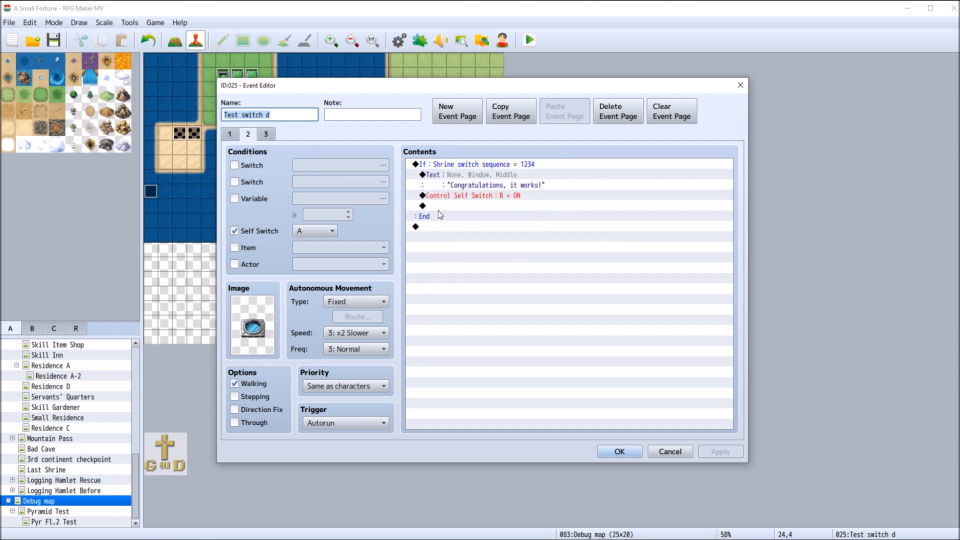
right_click(442, 165)
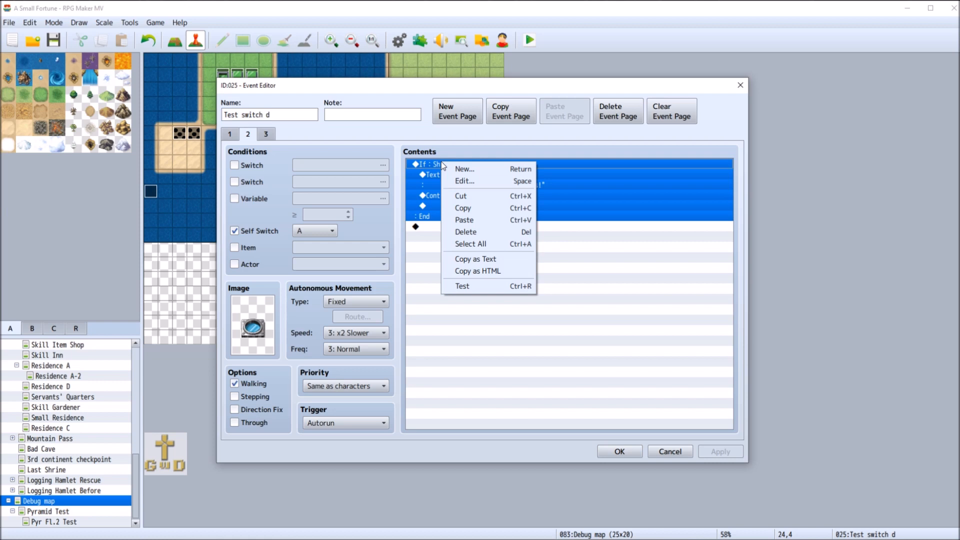
left_click(475, 179)
left_click(455, 365)
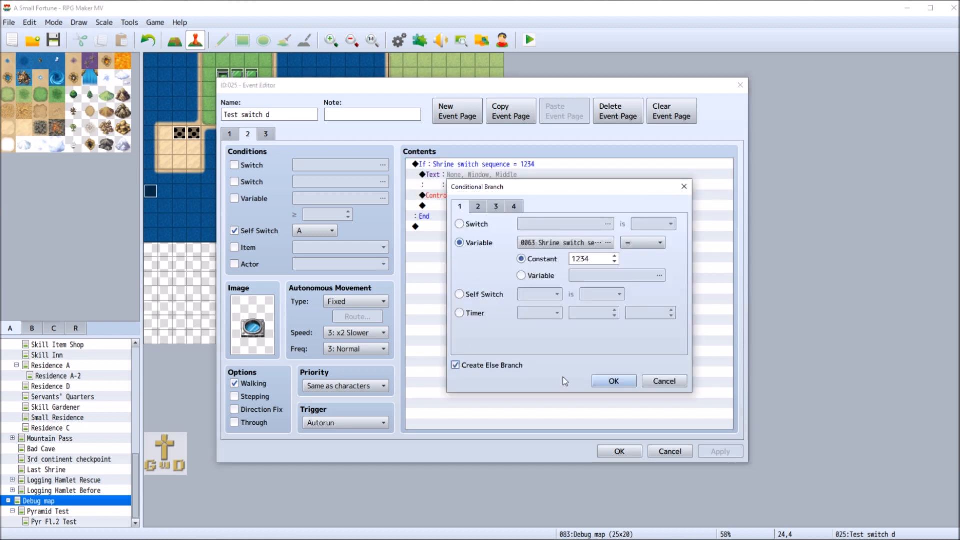
left_click(615, 381)
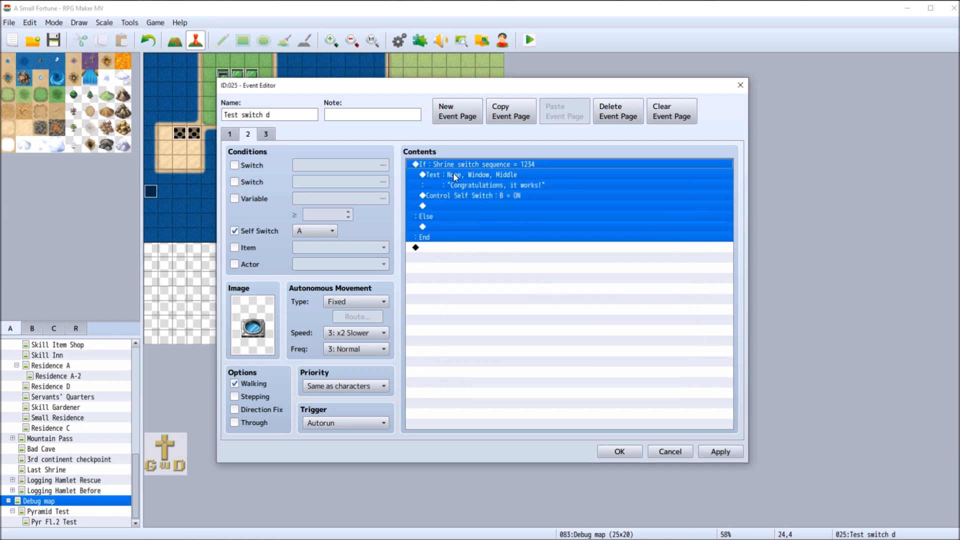
Add a Show Text command reading "You done messed up!" to the Else branch on page 2 of the blue switch event
left_click(455, 220)
left_click(455, 228)
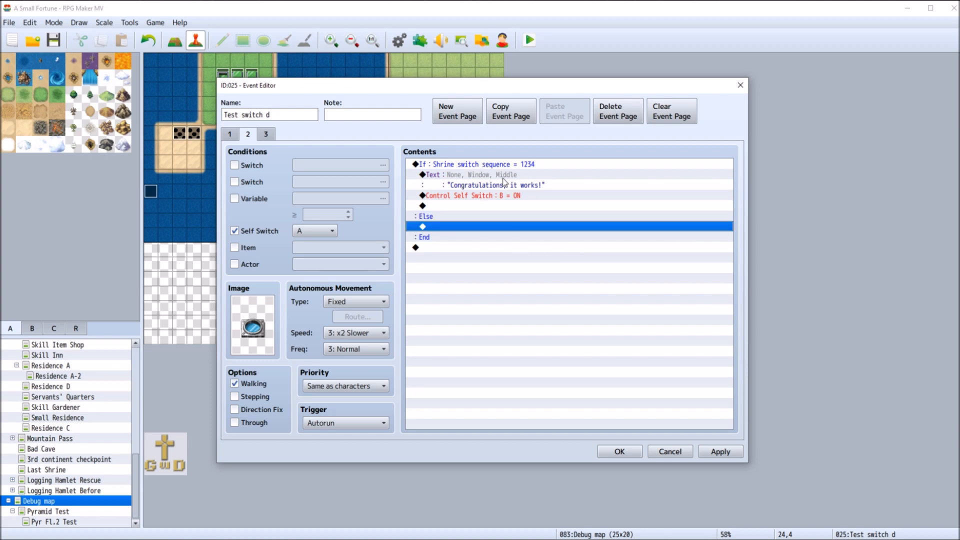
double_click(450, 229)
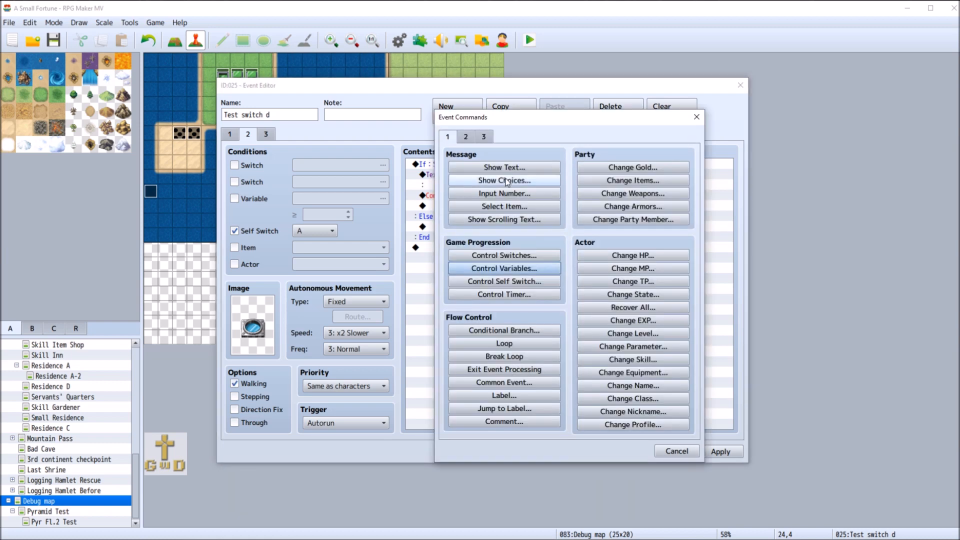
left_click(504, 167)
type("\"")
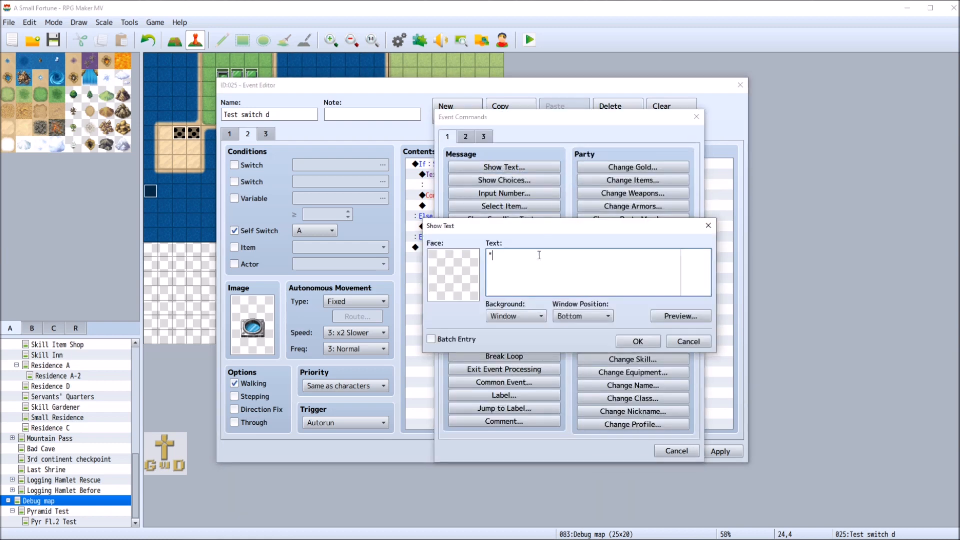
type("You done messed up!")
left_click(636, 342)
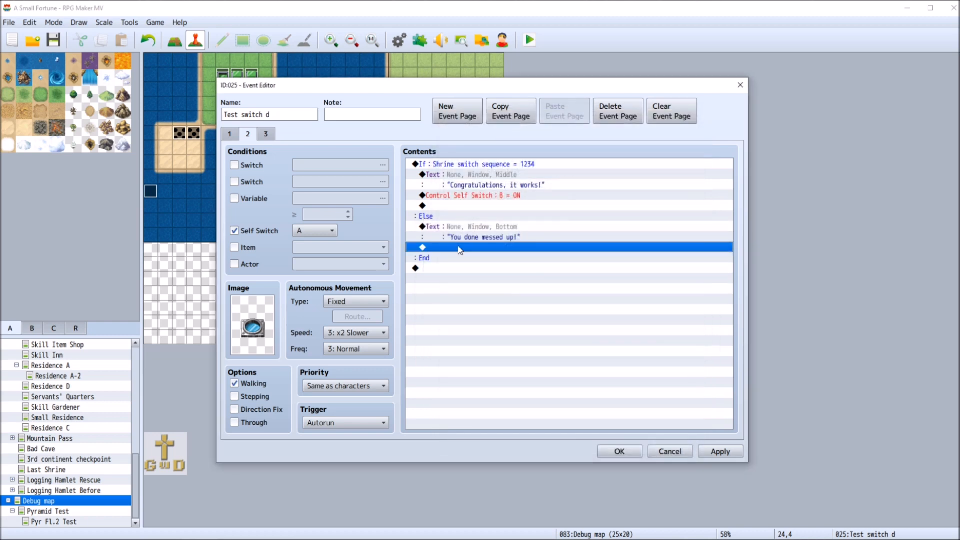
Add a Control Self Switch command turning B ON below the Else branch text, and save the blue switch event
double_click(461, 248)
left_click(530, 281)
left_click(539, 273)
left_click(536, 298)
left_click(562, 325)
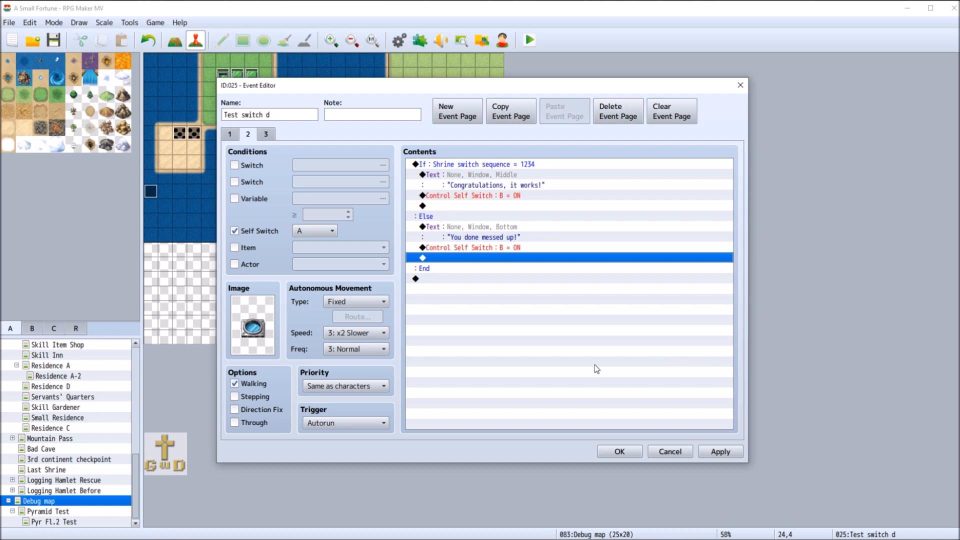
left_click(718, 452)
left_click(635, 452)
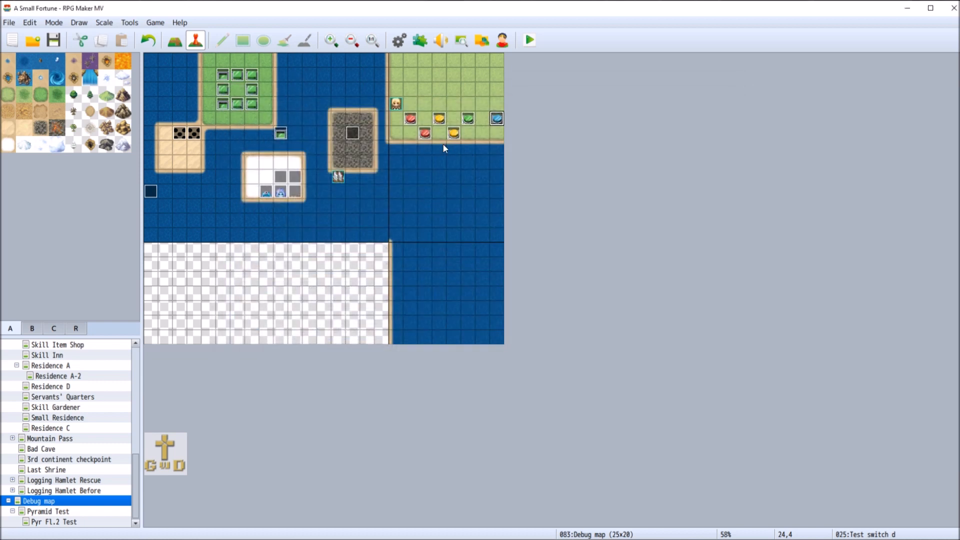
Set the Shrine switch sequence command in the lower red switch event to subtract a constant of 1
right_click(426, 133)
left_click(464, 140)
right_click(524, 176)
left_click(532, 197)
left_click(566, 297)
left_click(566, 297)
left_click(606, 389)
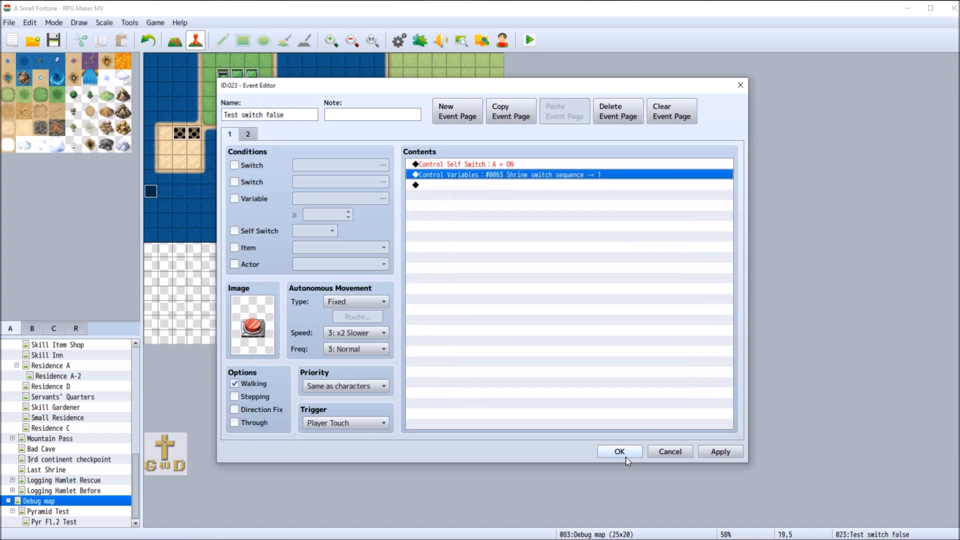
left_click(629, 451)
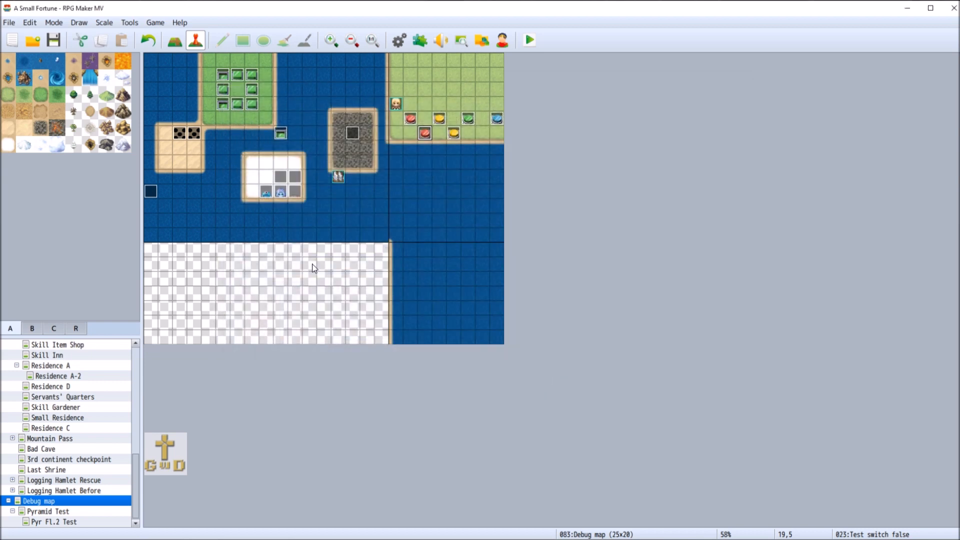
Playtest a new game by pushing the green, upper yellow, upper red and blue switches, dismiss the message, and close the playtest
left_click(530, 40)
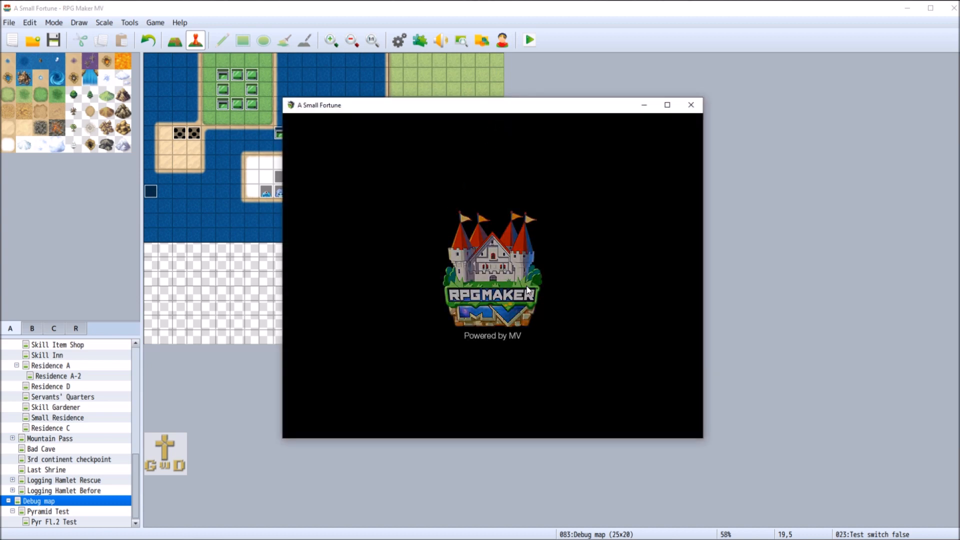
left_click(603, 354)
left_click(603, 354)
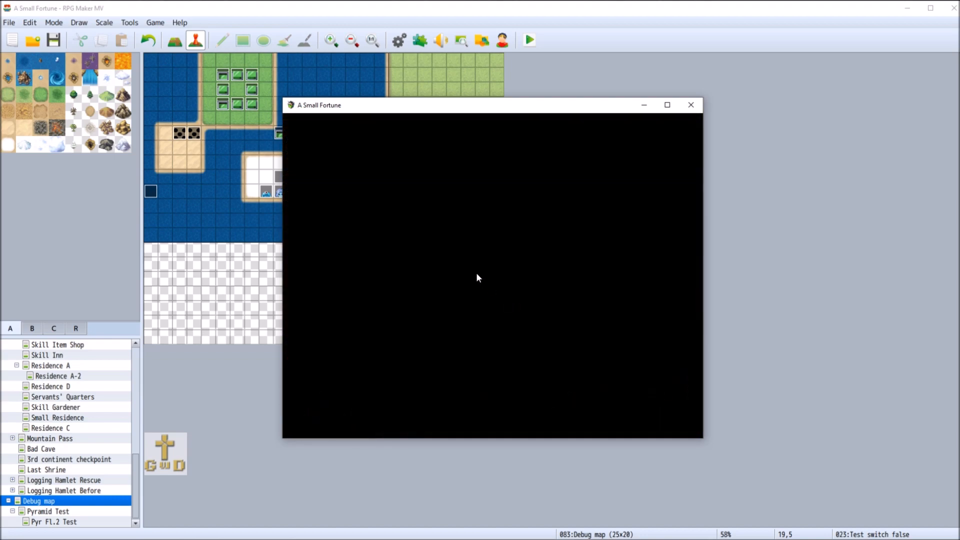
left_click(640, 200)
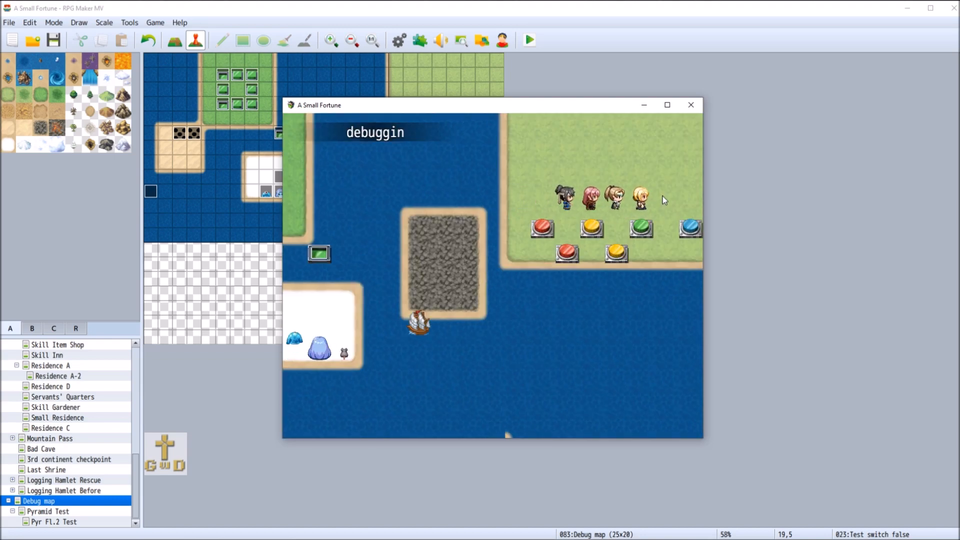
left_click(639, 225)
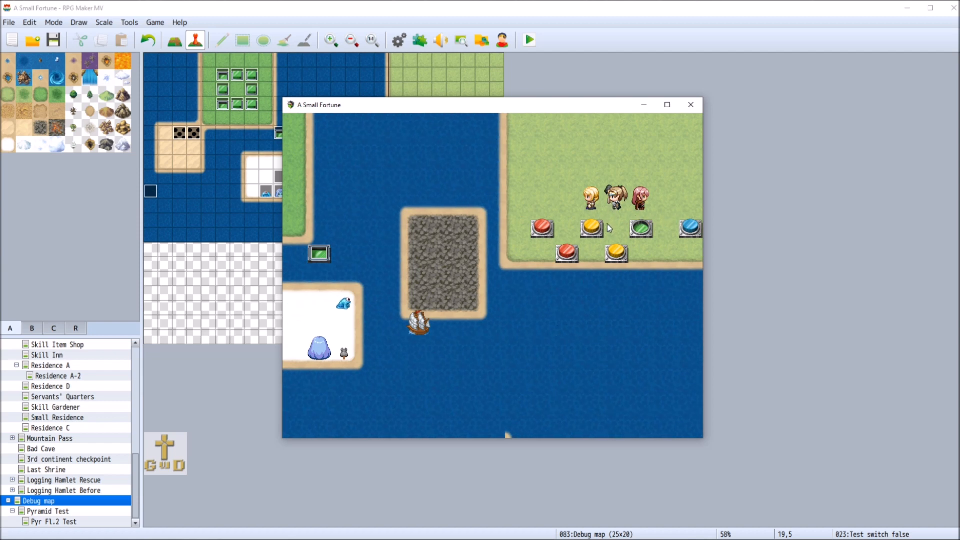
left_click(594, 229)
left_click(539, 221)
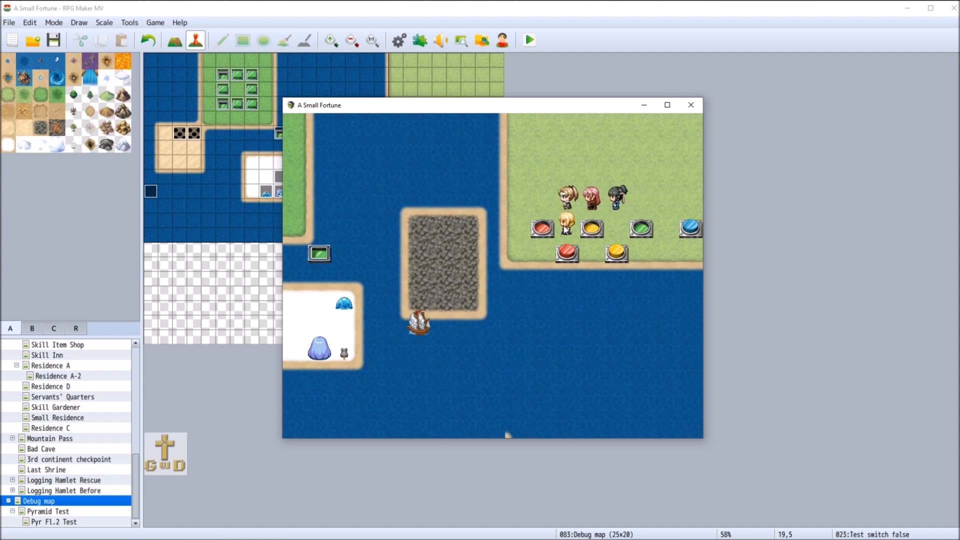
left_click(663, 199)
left_click(695, 222)
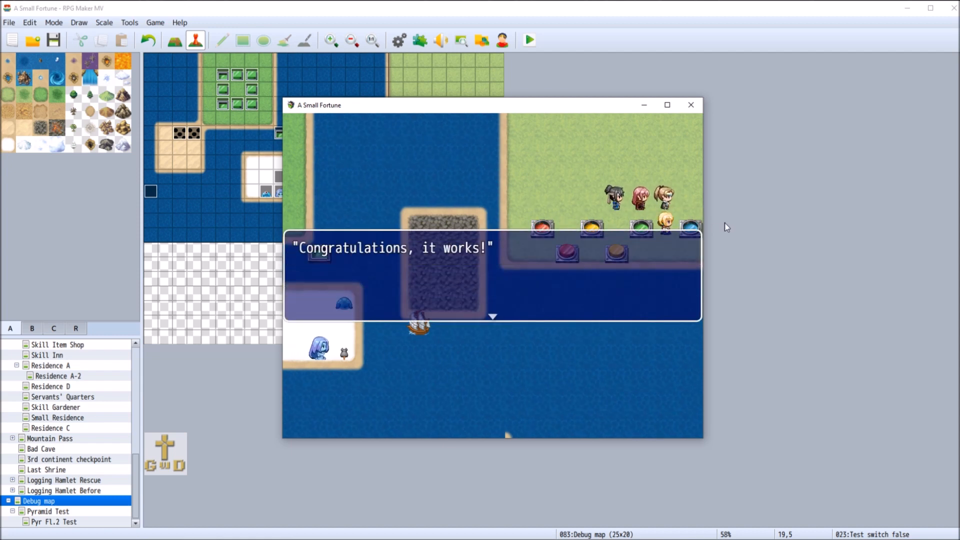
left_click(628, 169)
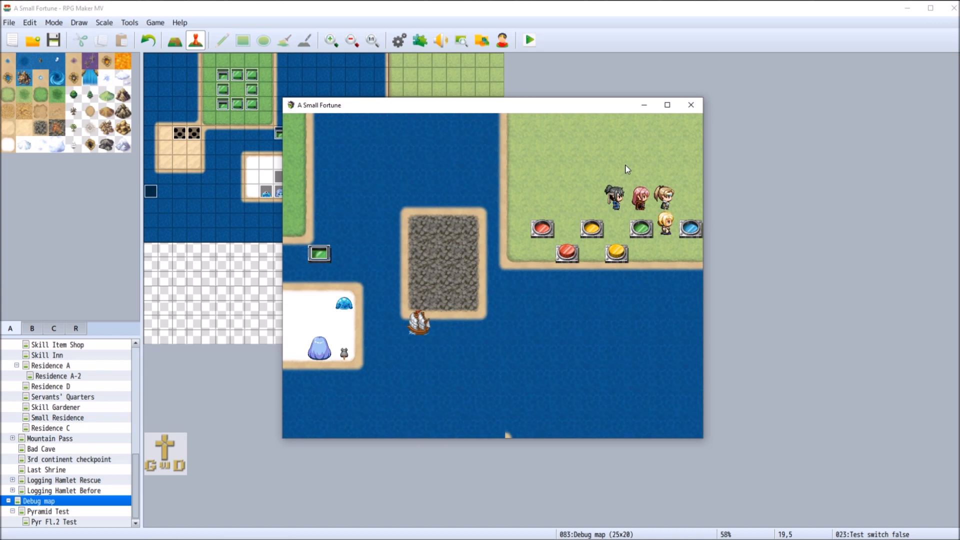
left_click(690, 106)
Open the Shrine switch sequence addition command in the upper red switch event for editing
right_click(410, 120)
left_click(427, 125)
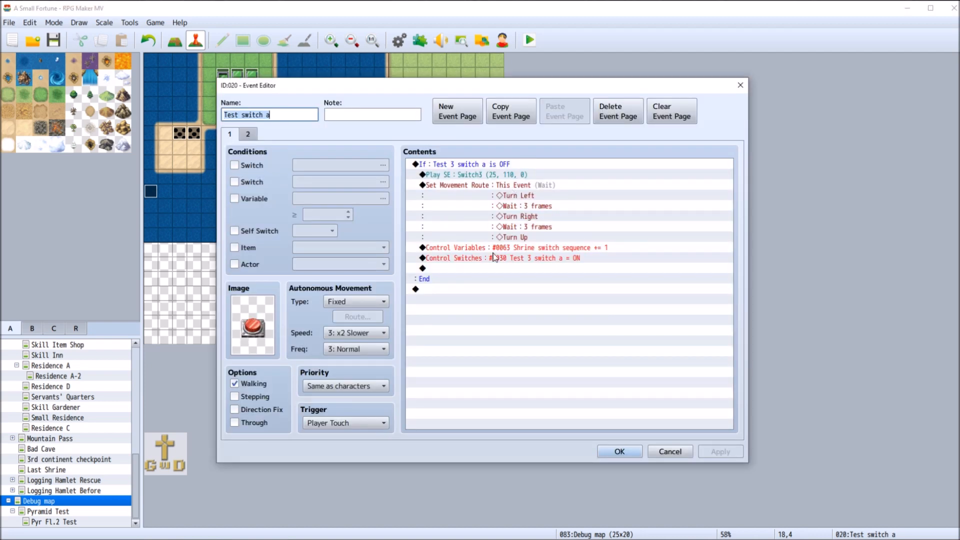
right_click(481, 245)
right_click(465, 246)
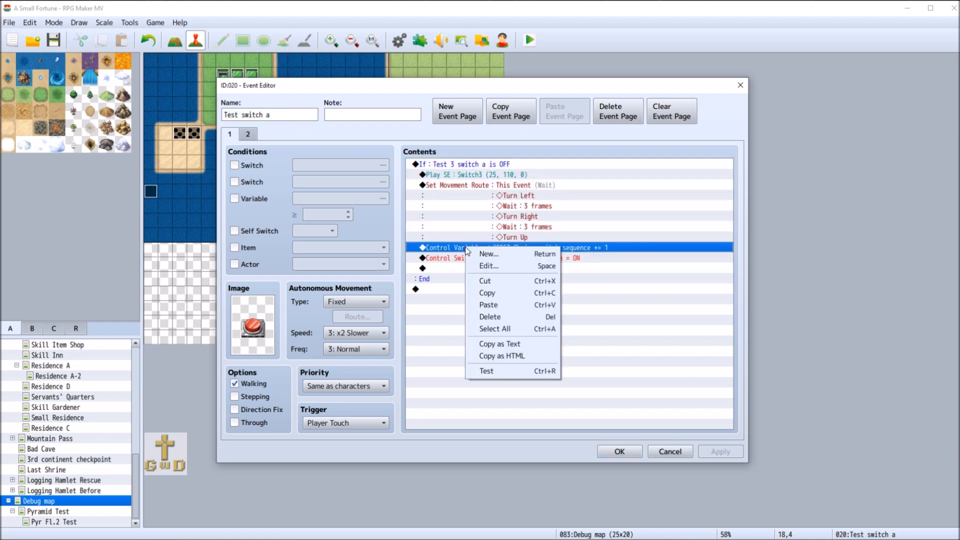
left_click(534, 264)
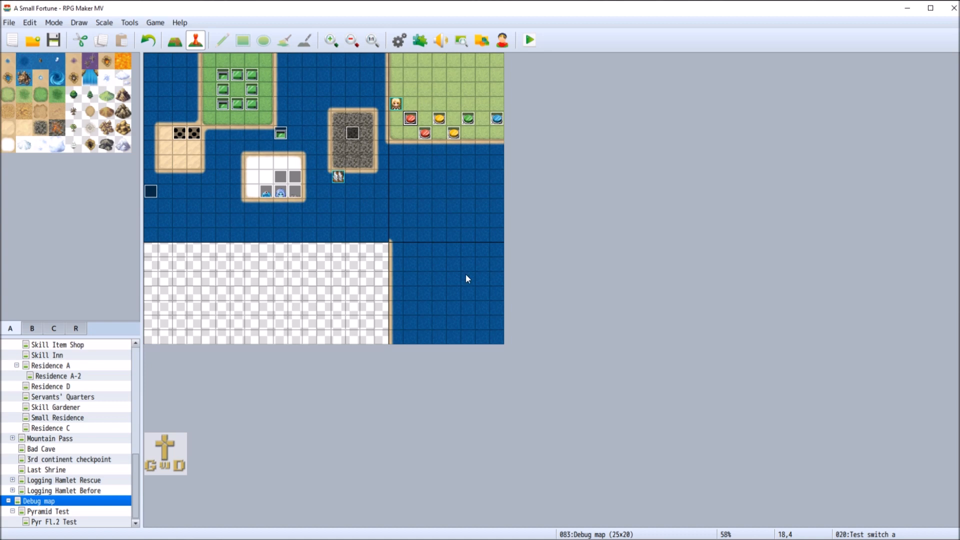
Review the multiplication and addition commands for Shrine switch sequence in the upper red switch event, keeping their settings
left_click(497, 118)
right_click(409, 118)
left_click(425, 125)
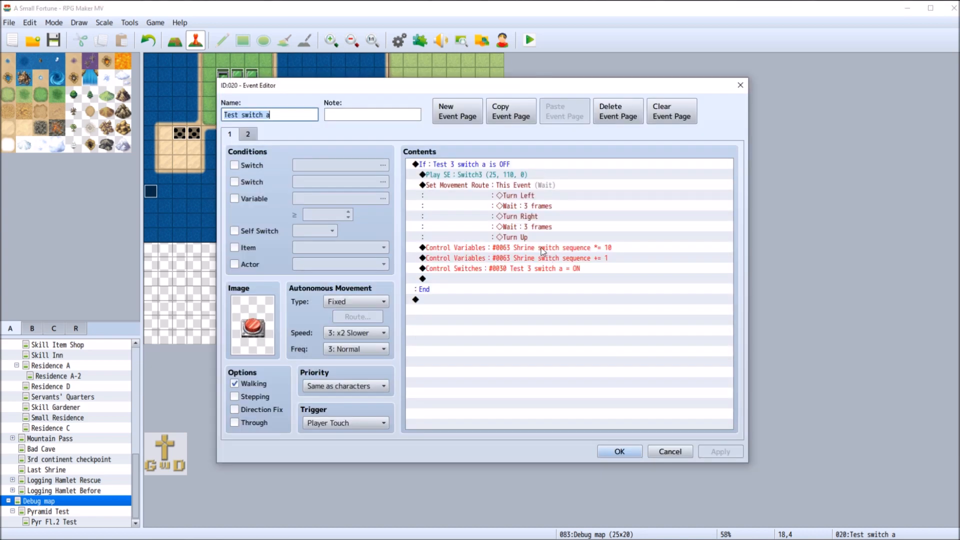
right_click(512, 248)
left_click(480, 250)
right_click(480, 250)
left_click(497, 253)
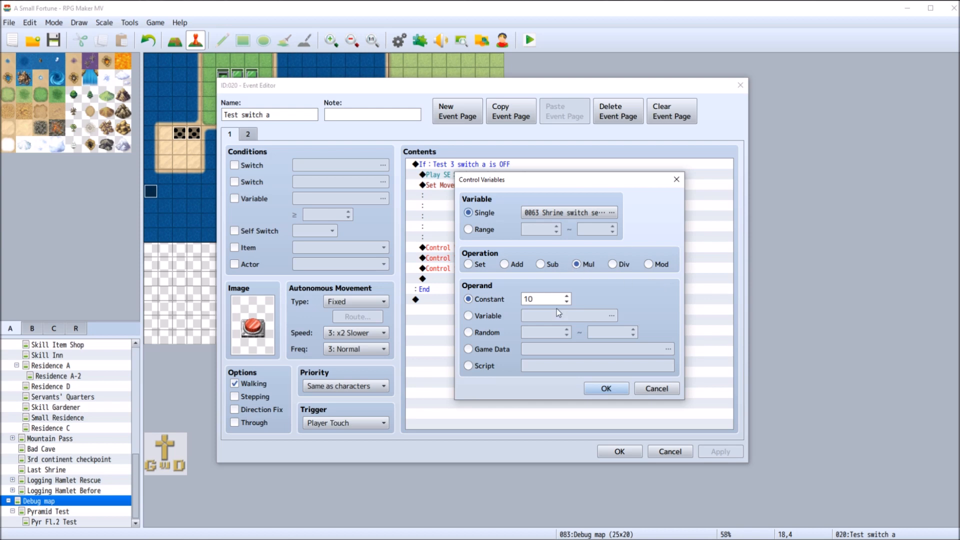
left_click(606, 389)
right_click(529, 261)
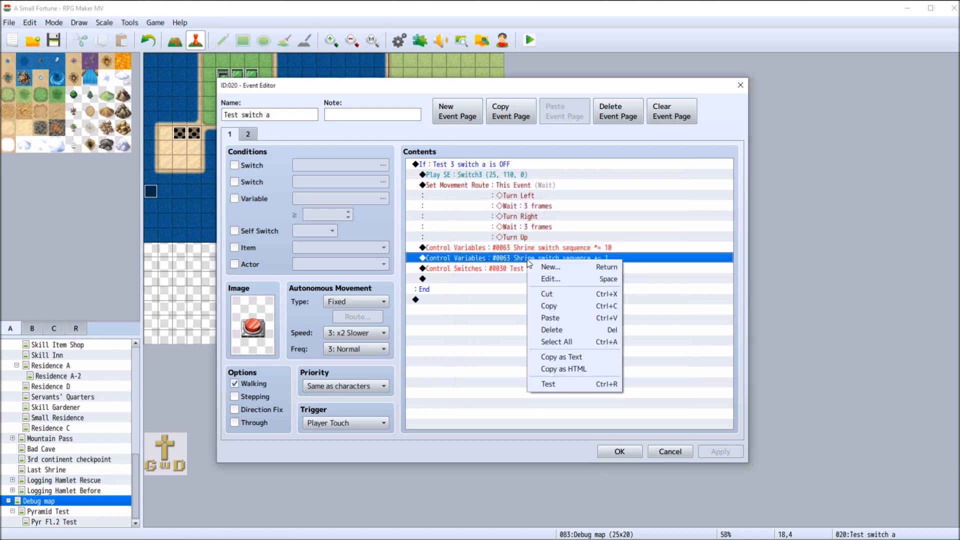
left_click(556, 278)
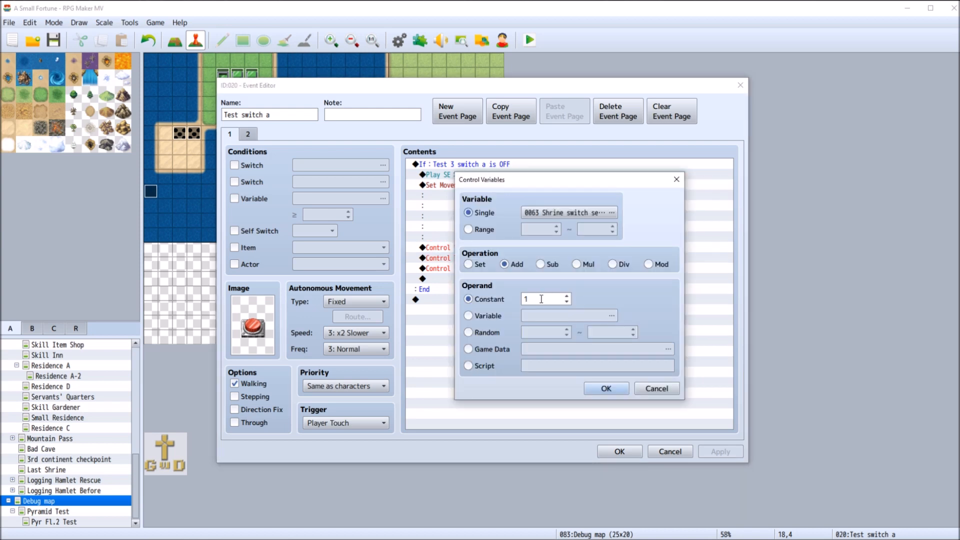
left_click(656, 389)
left_click(667, 451)
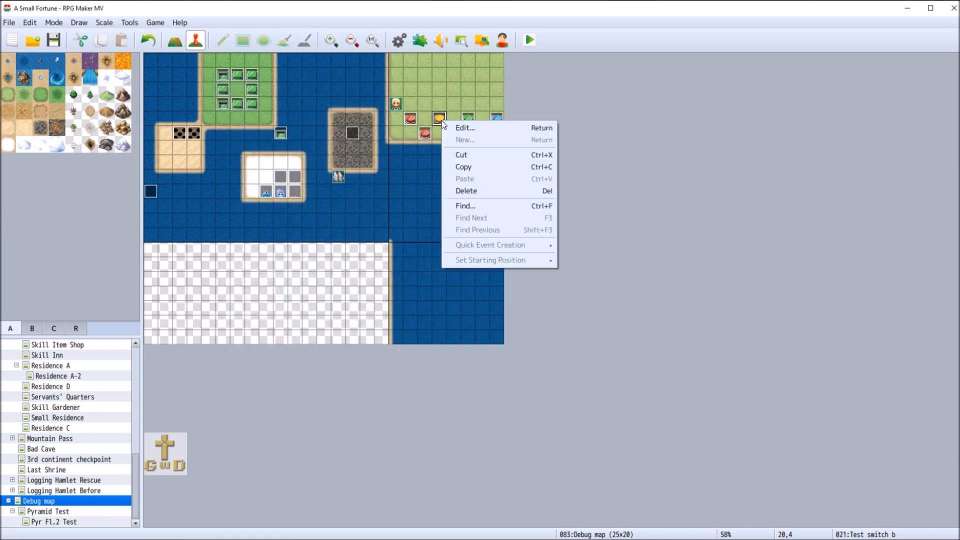
Check the Shrine switch sequence commands in the upper yellow, green and blue switch events
double_click(439, 119)
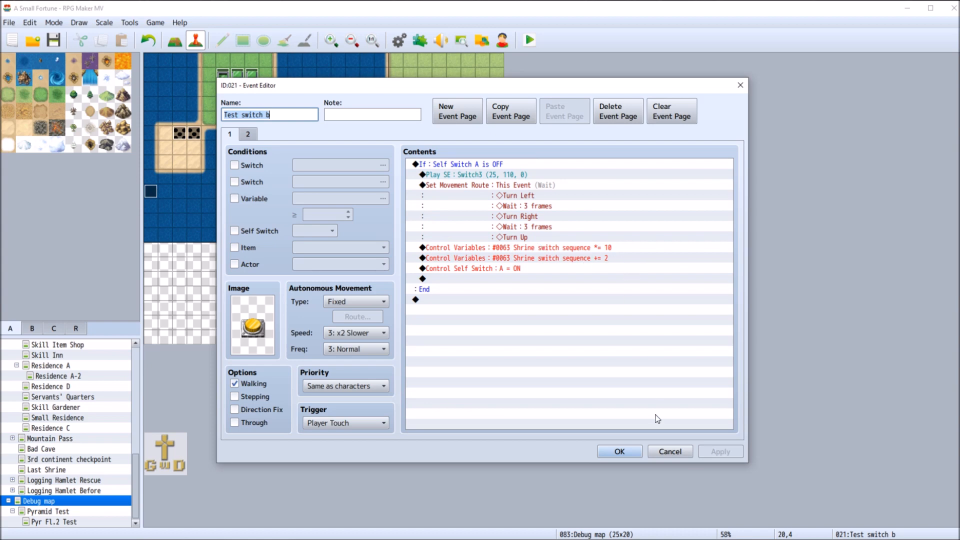
left_click(668, 453)
right_click(471, 120)
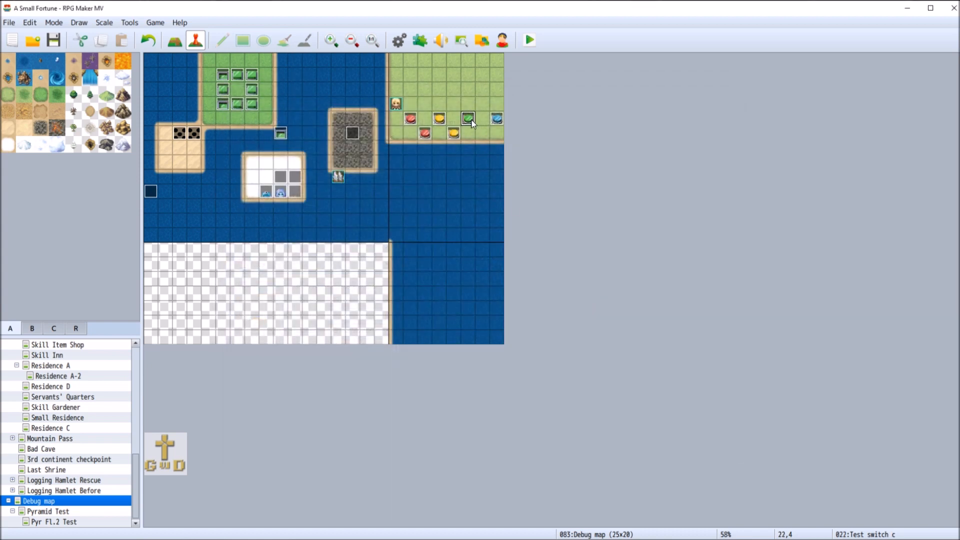
left_click(493, 128)
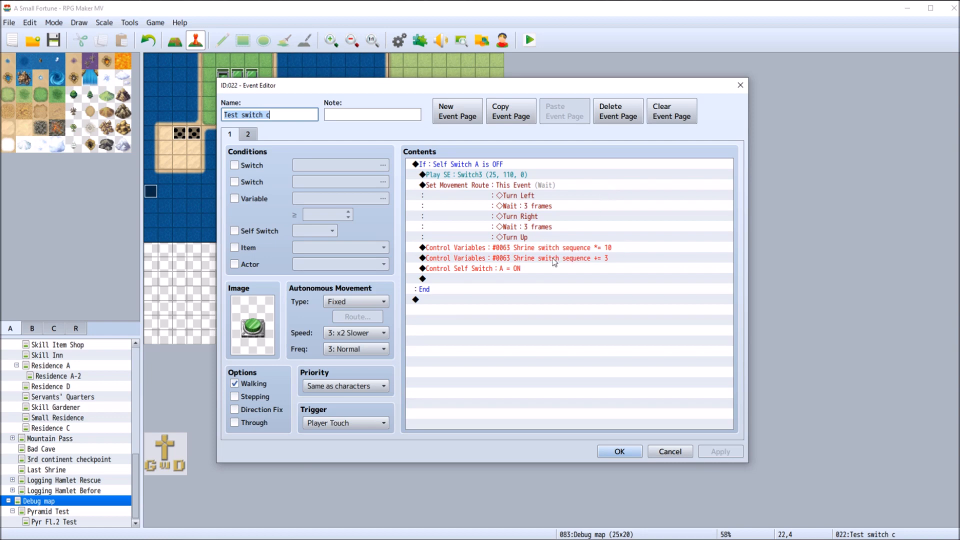
left_click(681, 455)
right_click(499, 114)
left_click(523, 122)
left_click(672, 453)
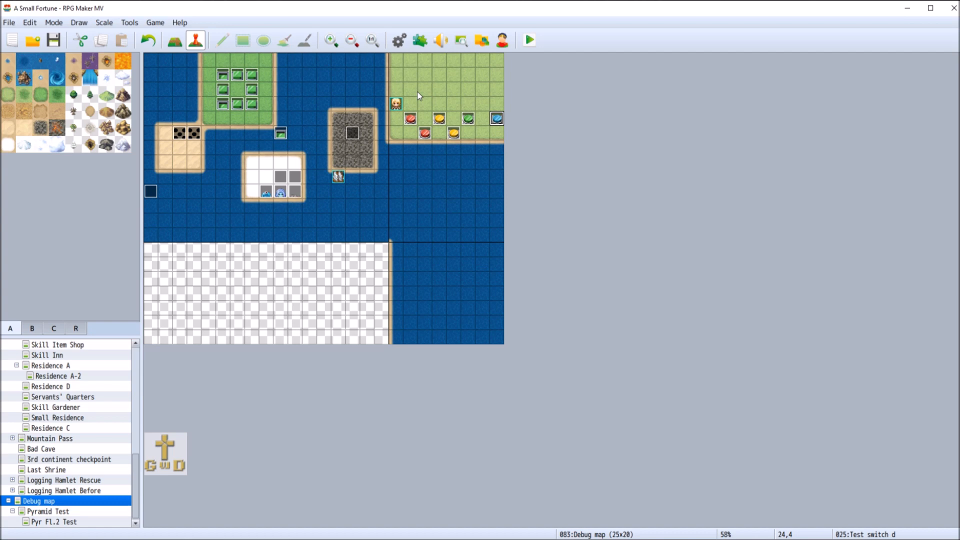
right_click(411, 120)
left_click(499, 126)
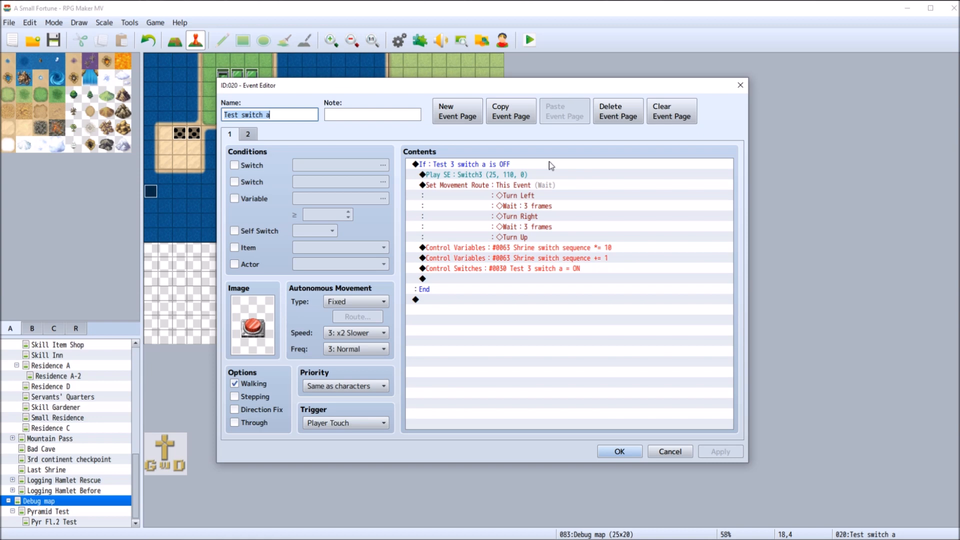
left_click(235, 165)
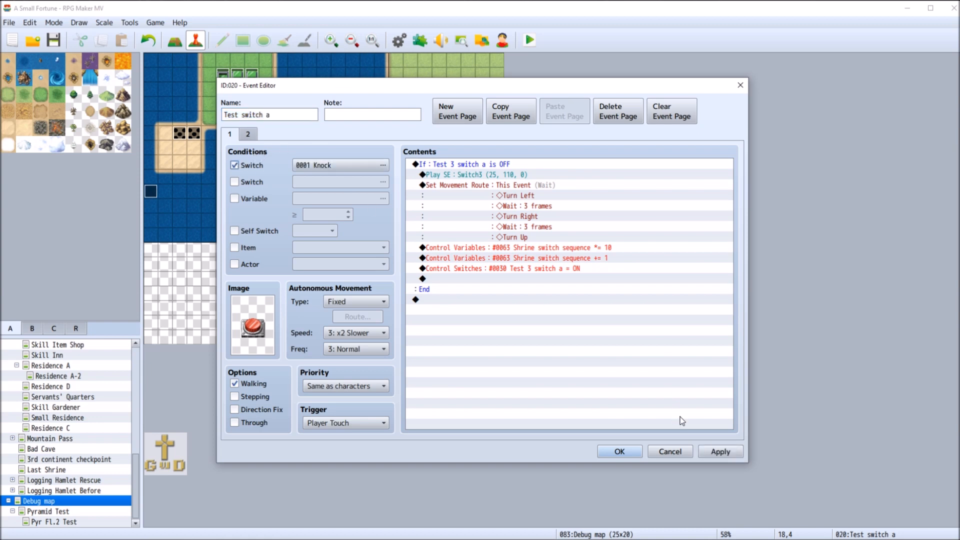
left_click(670, 451)
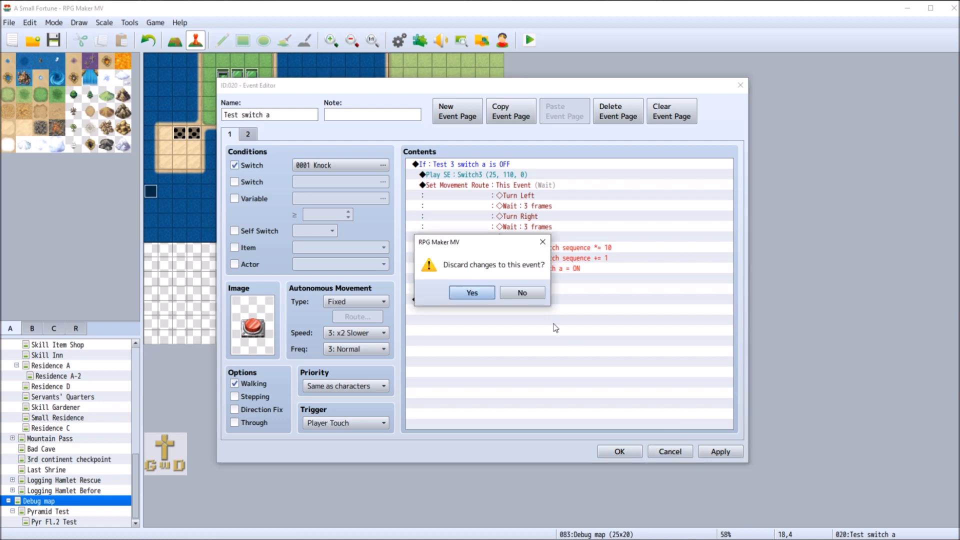
left_click(522, 298)
left_click(260, 167)
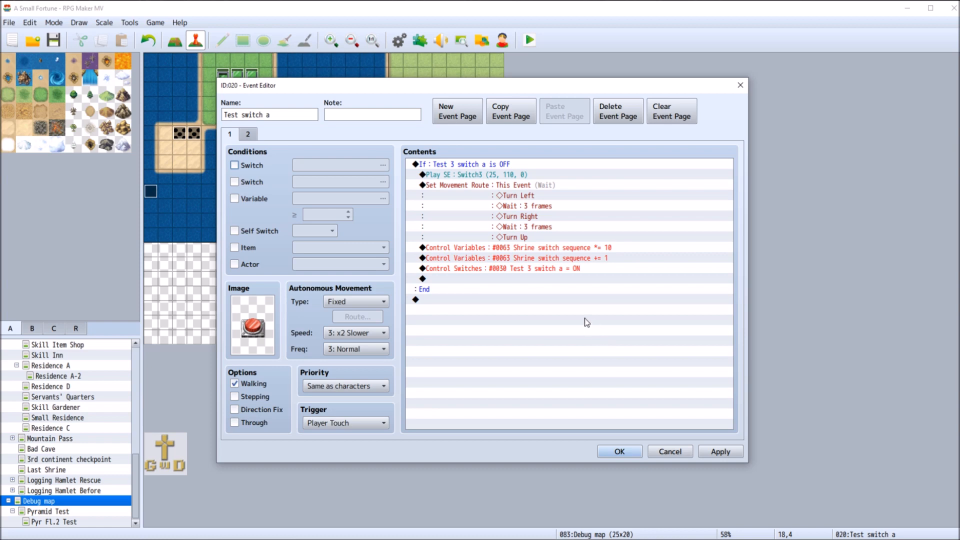
left_click(670, 451)
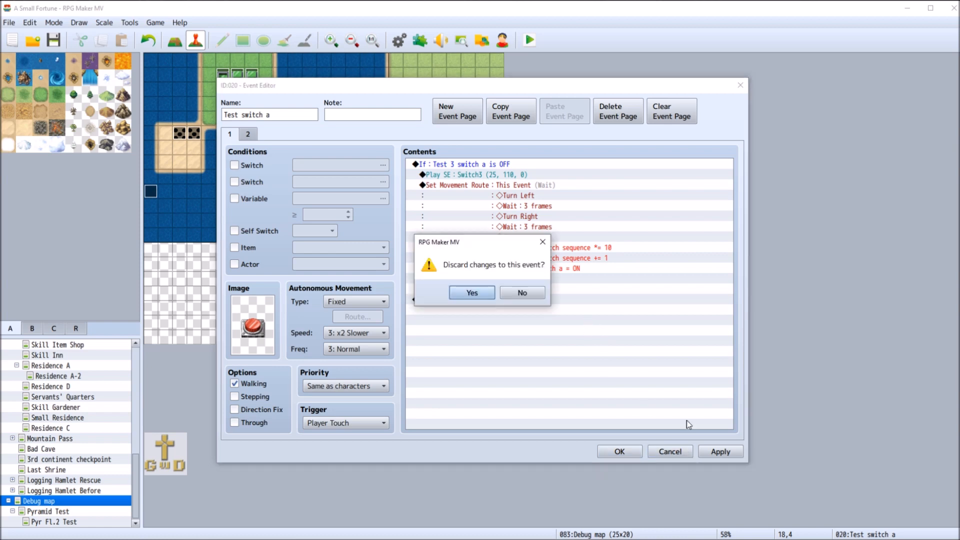
left_click(478, 291)
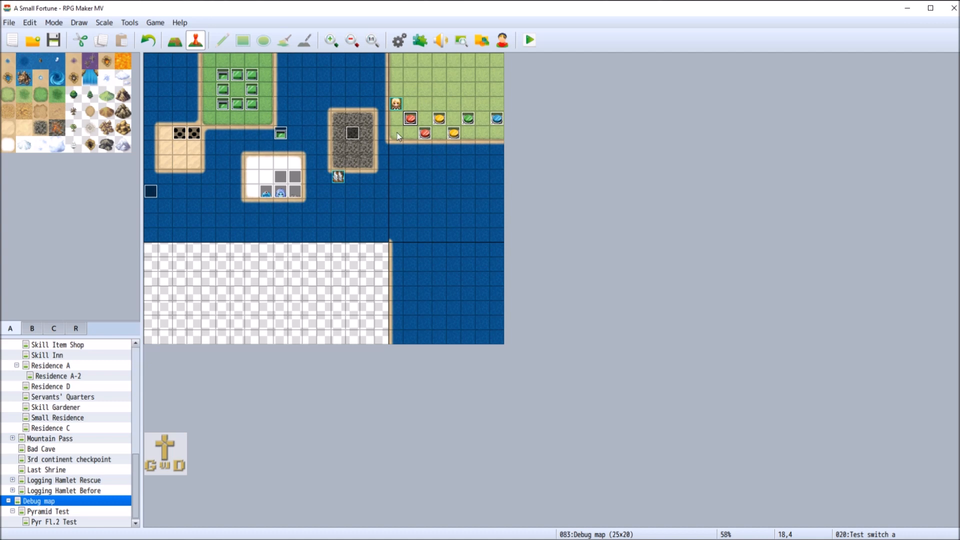
Open the upper red switch event, view the available event commands including the empty Script command, and return to the event without adding any
right_click(411, 124)
left_click(425, 127)
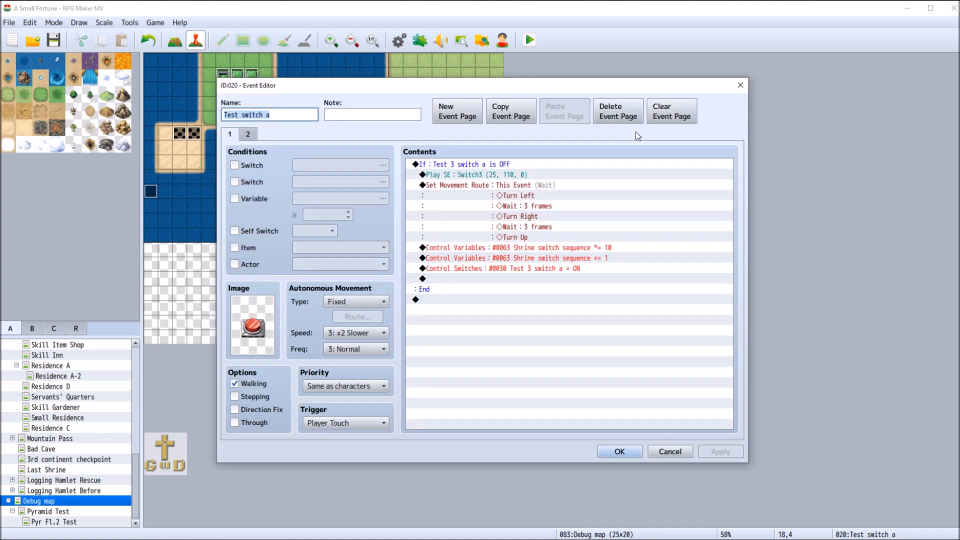
double_click(474, 279)
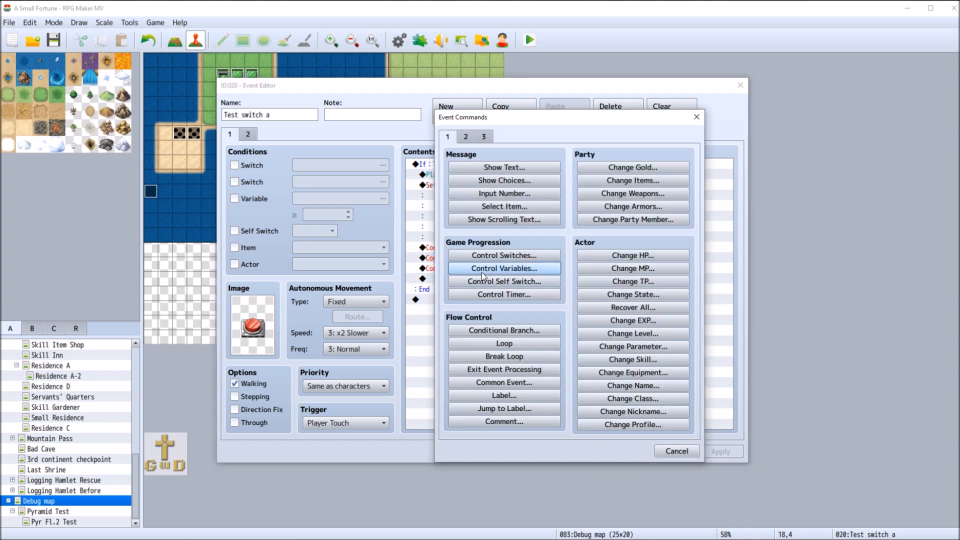
left_click(467, 137)
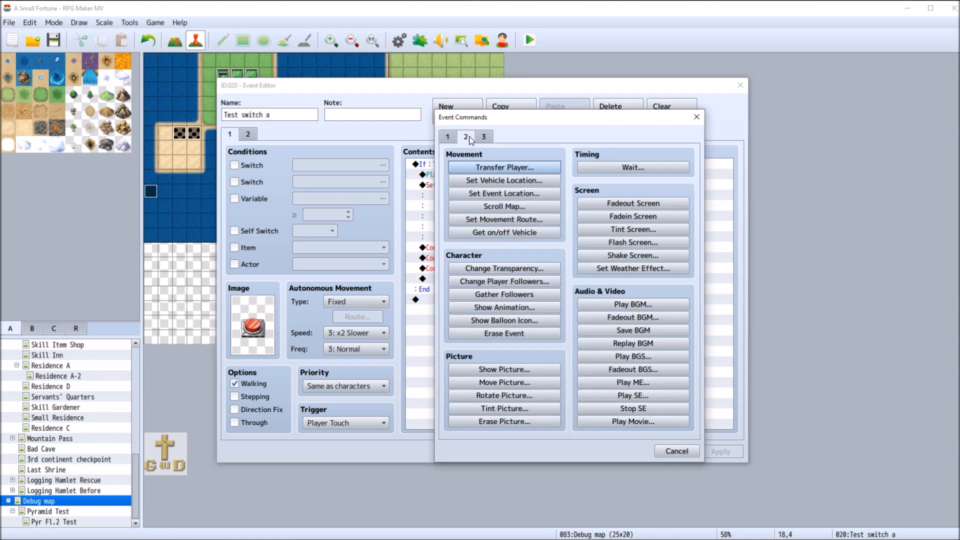
left_click(484, 137)
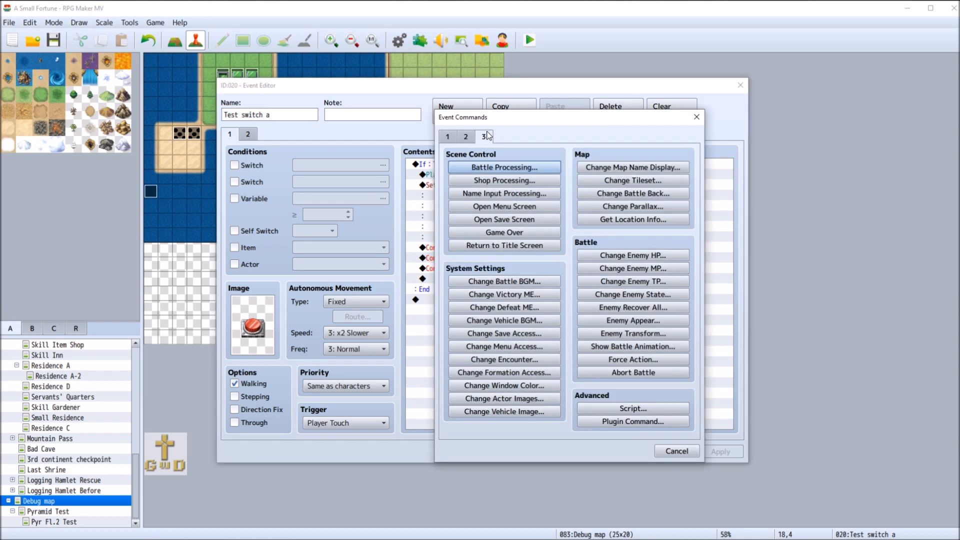
left_click(633, 408)
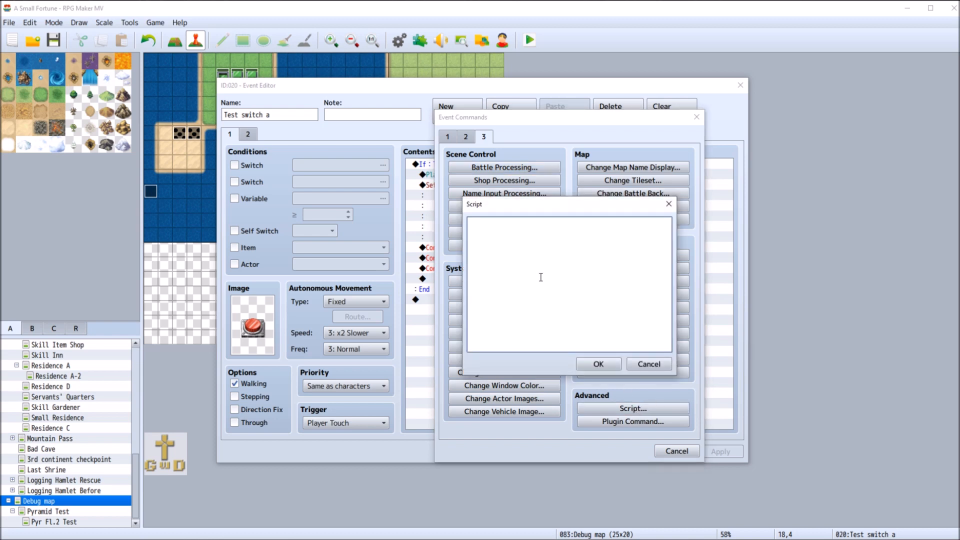
left_click(659, 368)
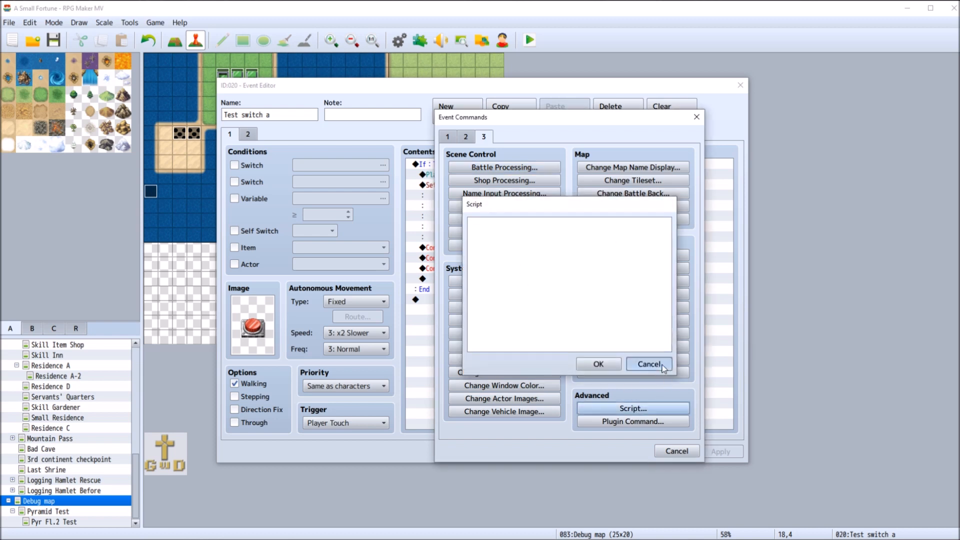
left_click(678, 452)
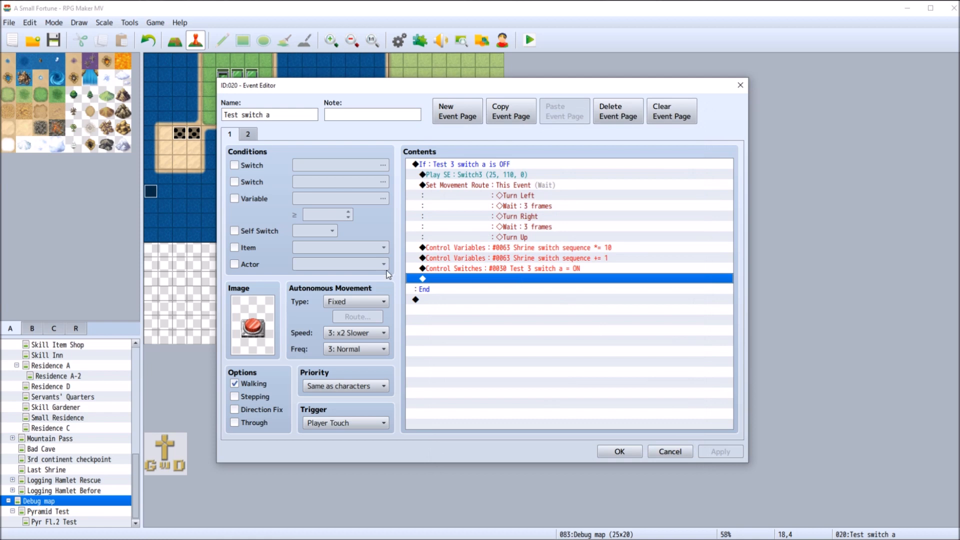
On page 2 of the upper red switch event, replace the switch condition with Self Switch A
left_click(251, 134)
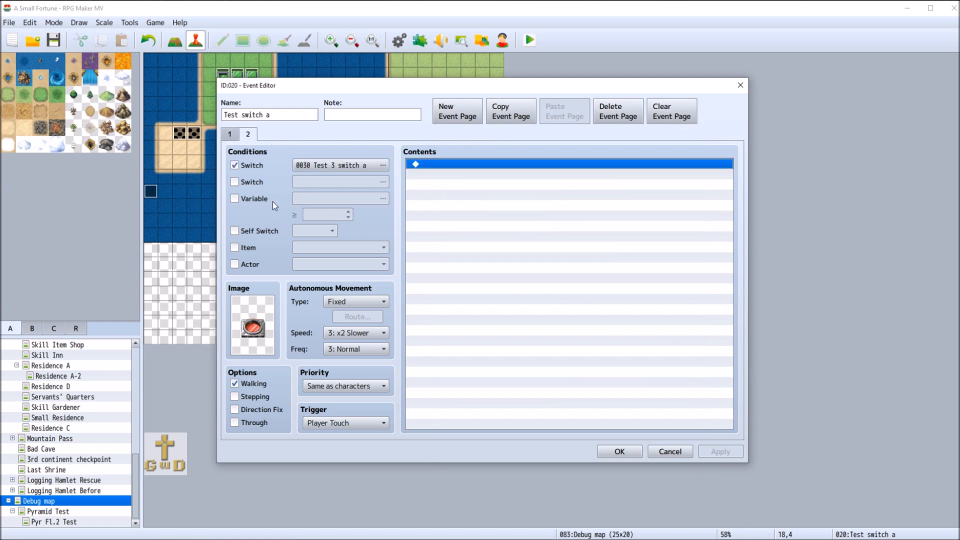
left_click(234, 165)
left_click(234, 231)
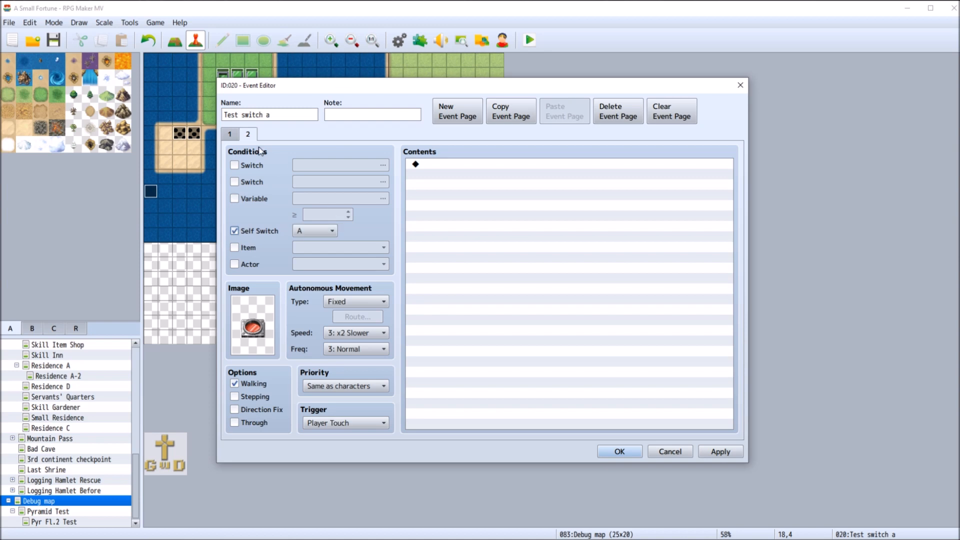
Undo the page 1 command changes to restore the Self Switch A is OFF branch and Self Switch A = ON, and save the event
left_click(235, 134)
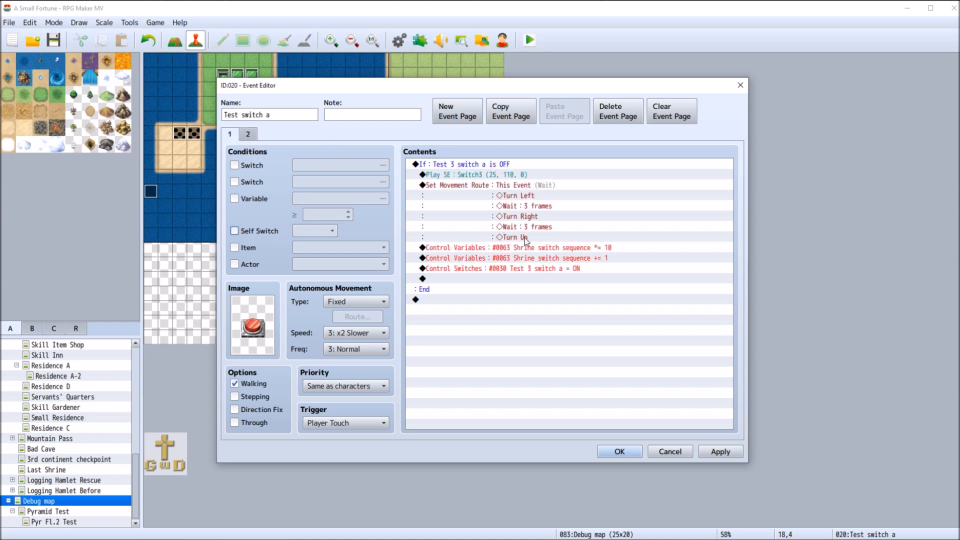
key("ctrl+z")
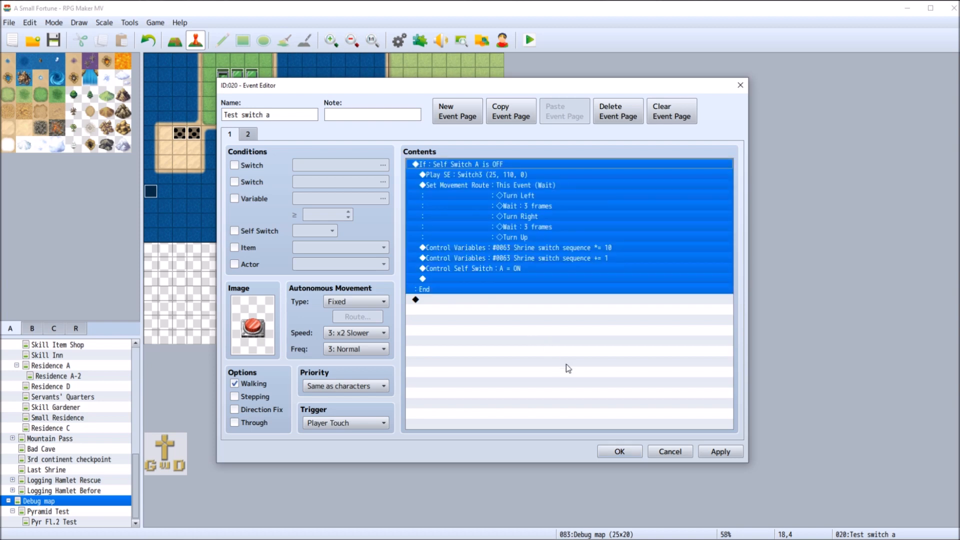
left_click(725, 455)
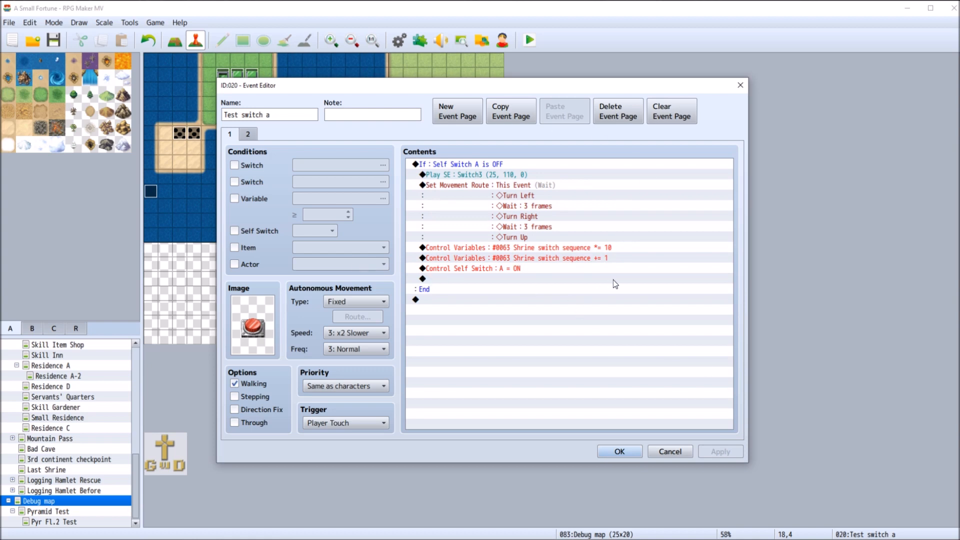
left_click(620, 452)
Check the Self Switch A and Shrine switch sequence commands in the blue switch event and close it
right_click(494, 120)
left_click(519, 128)
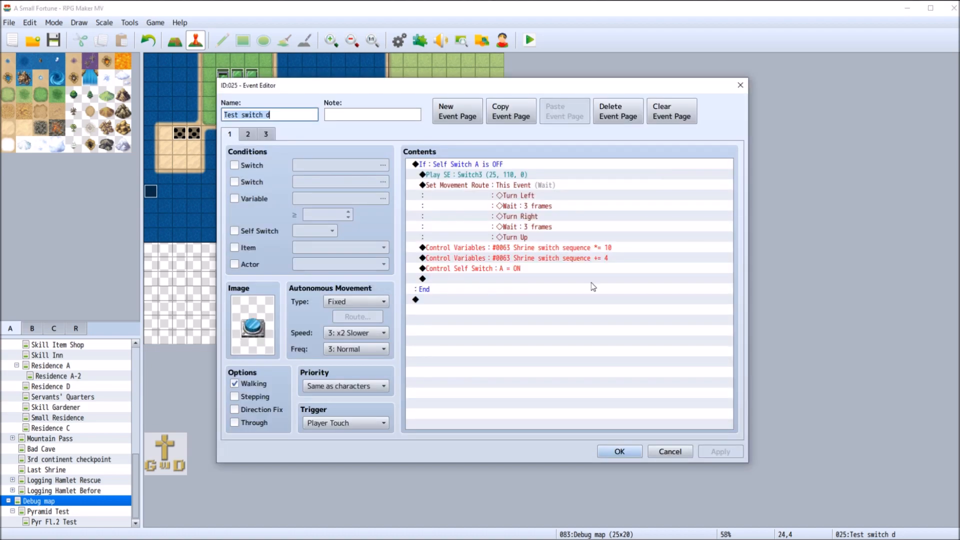
left_click(651, 452)
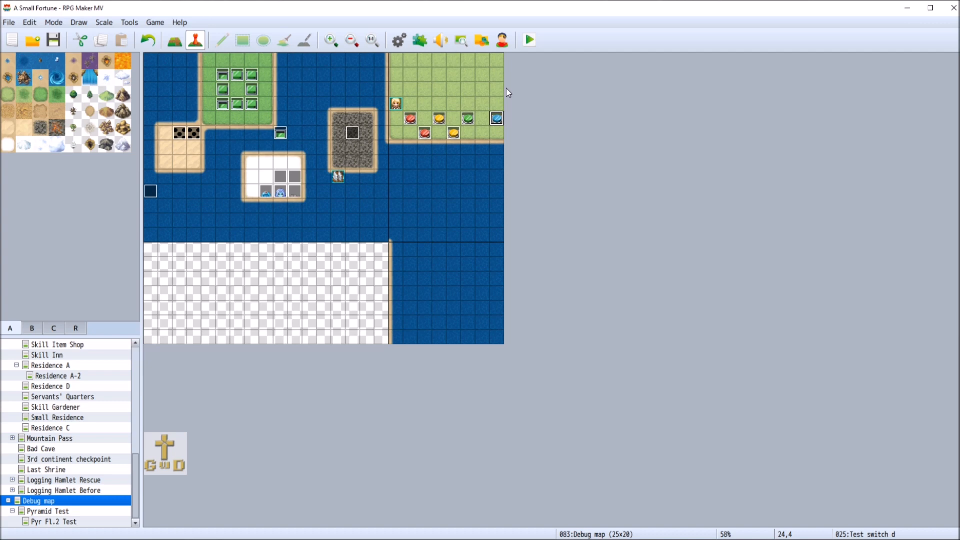
Save the changes, playtest a new game by pushing the upper red, upper yellow, green and blue switches, and close the playtest
left_click(529, 40)
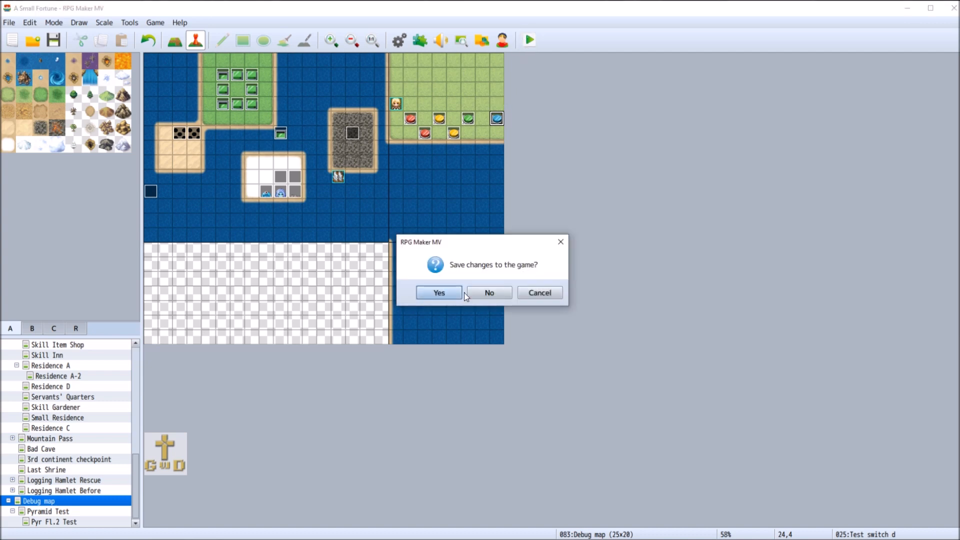
left_click(431, 293)
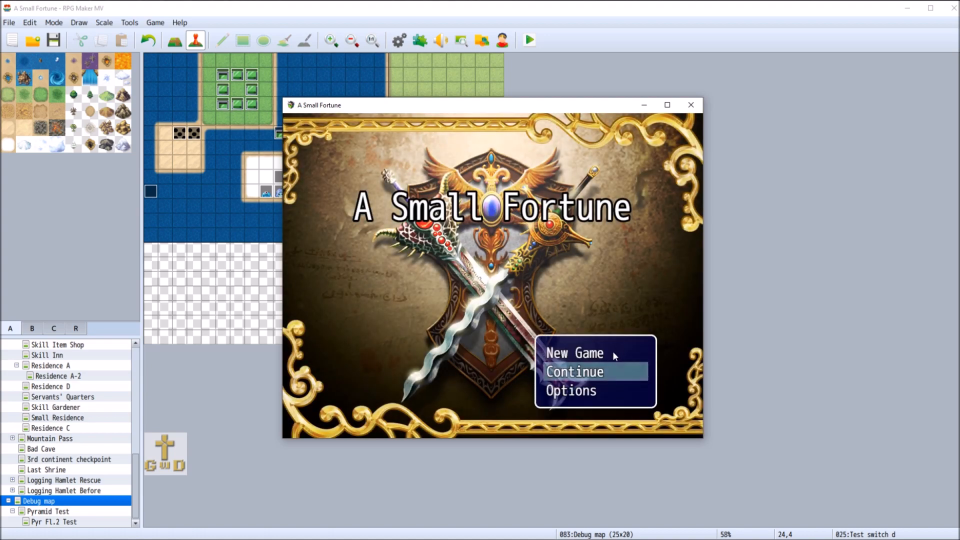
double_click(613, 353)
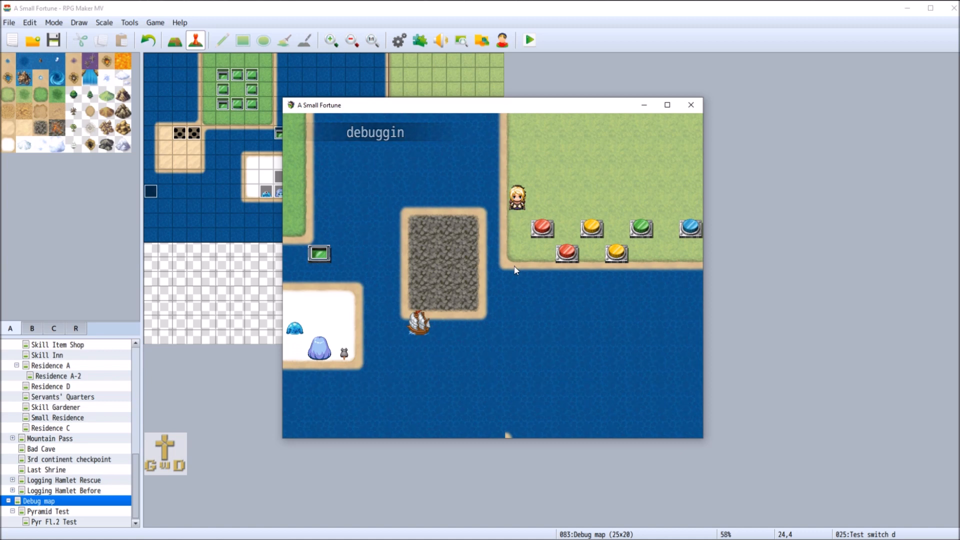
left_click(539, 210)
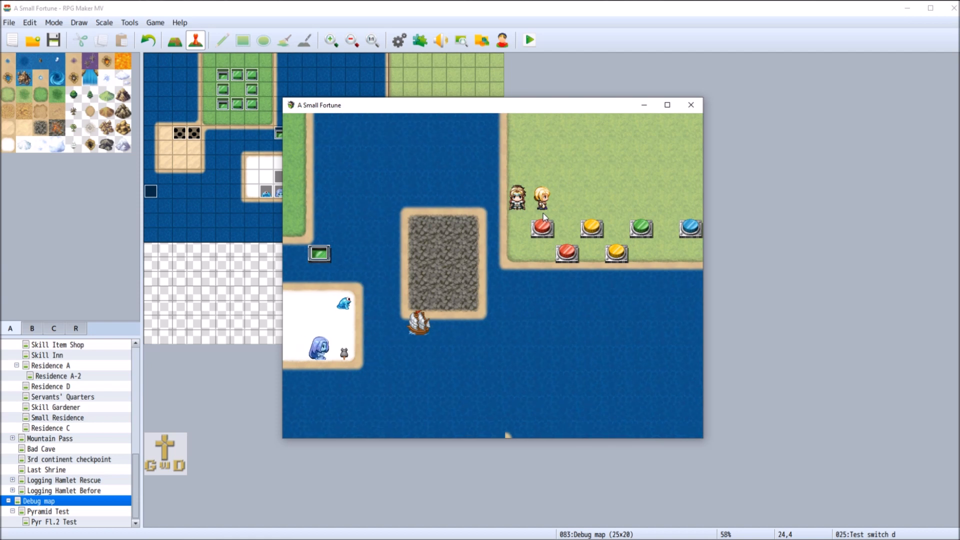
left_click(549, 216)
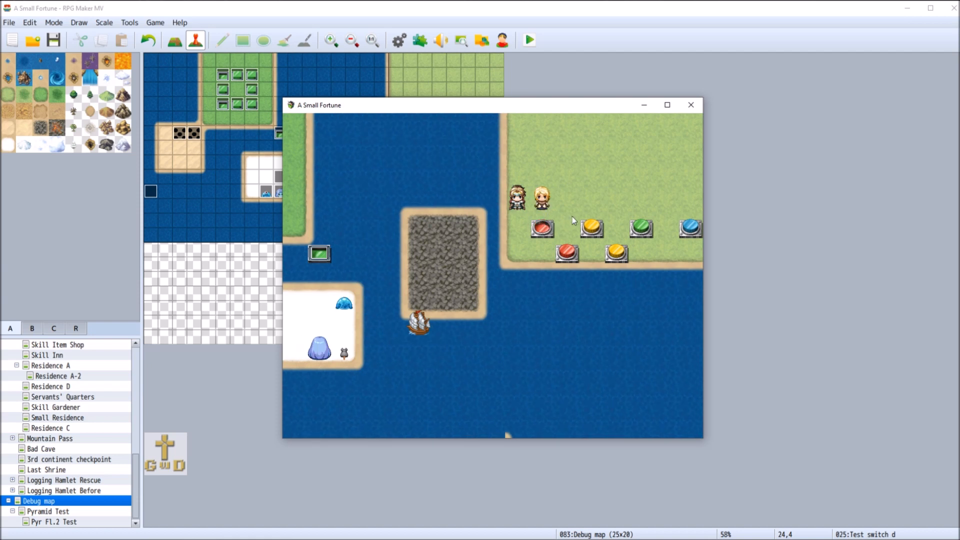
left_click(591, 223)
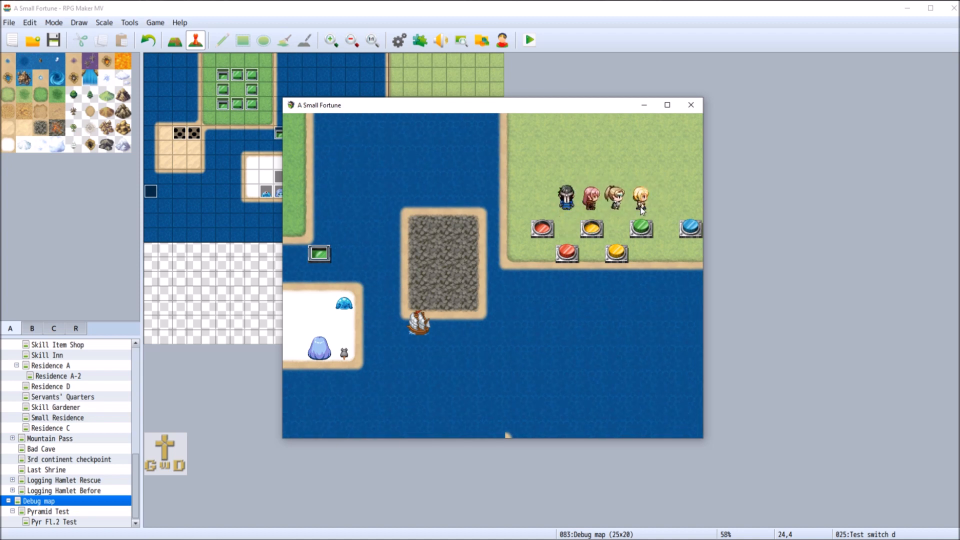
left_click(686, 209)
left_click(692, 224)
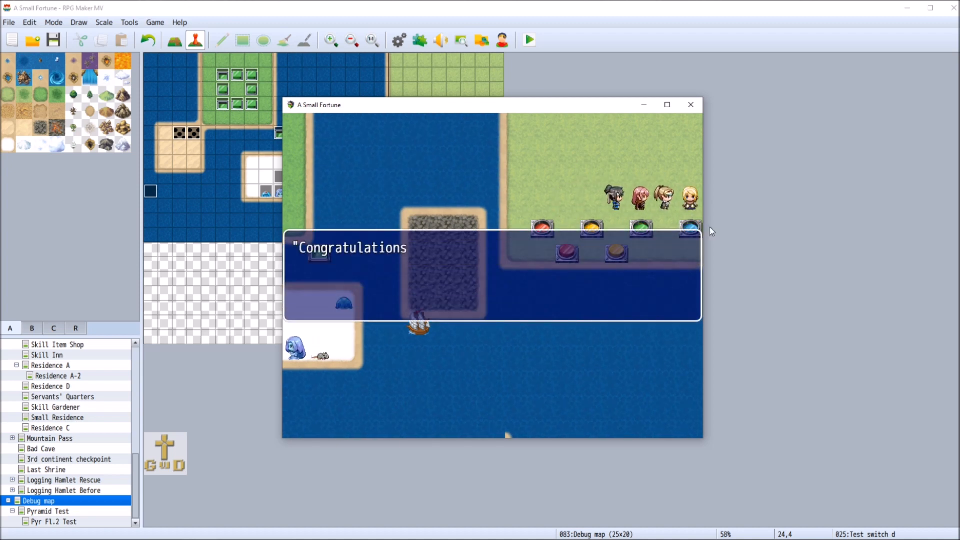
left_click(681, 144)
left_click(691, 105)
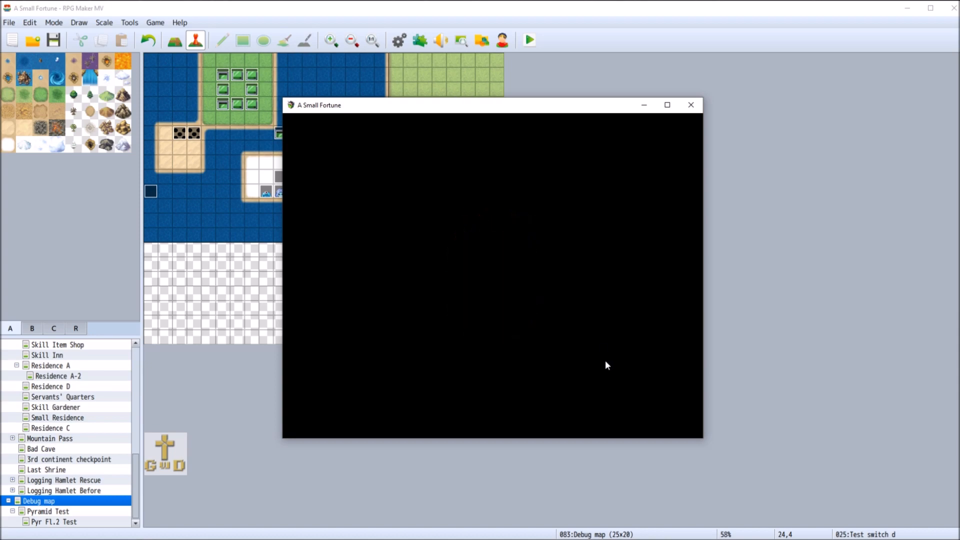
Playtest a new game by pushing the upper red, lower yellow, green and blue switches, and close the playtest
left_click(590, 354)
left_click(591, 354)
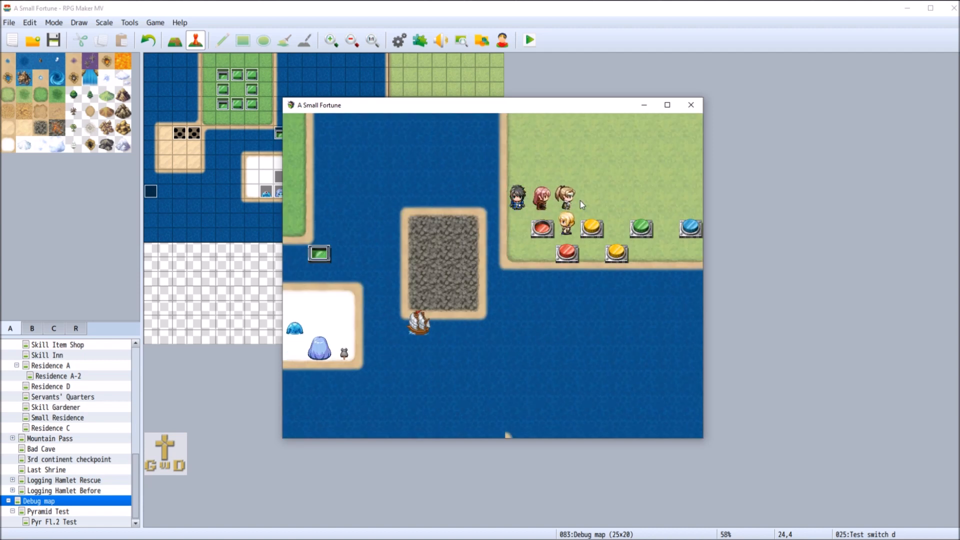
left_click(610, 206)
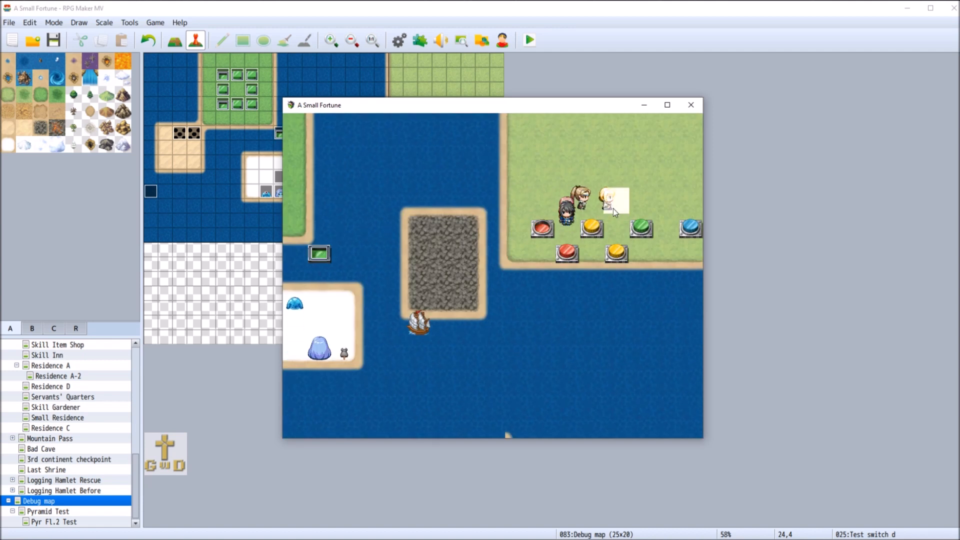
left_click(616, 252)
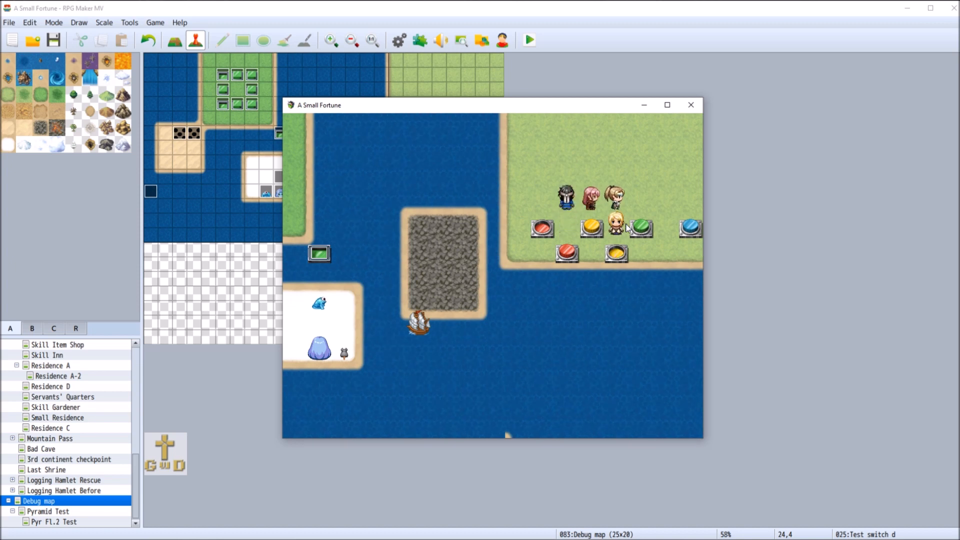
left_click(646, 191)
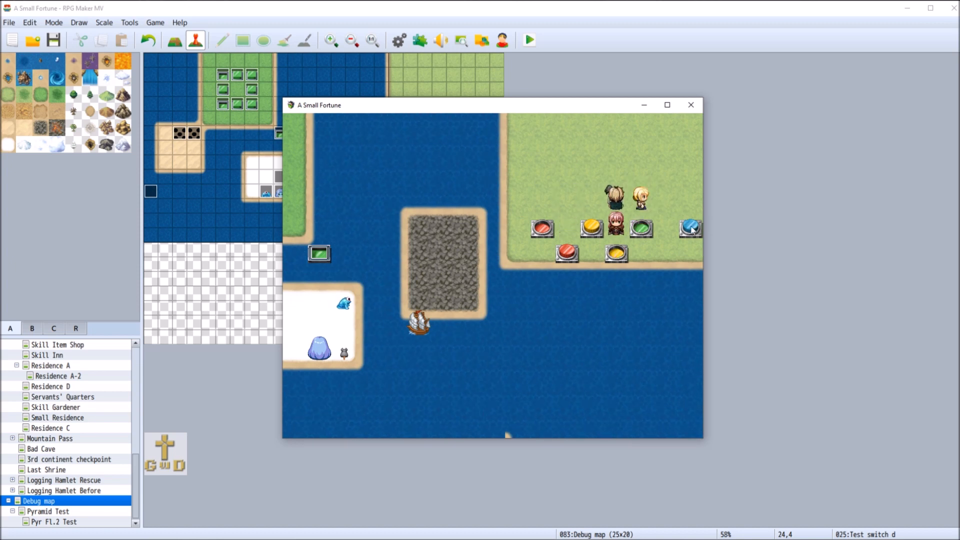
left_click(691, 226)
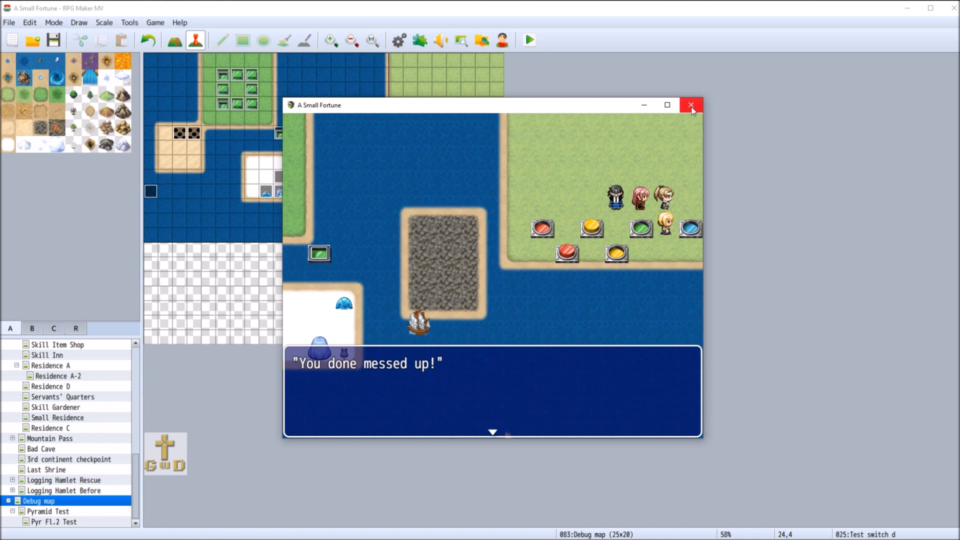
left_click(693, 106)
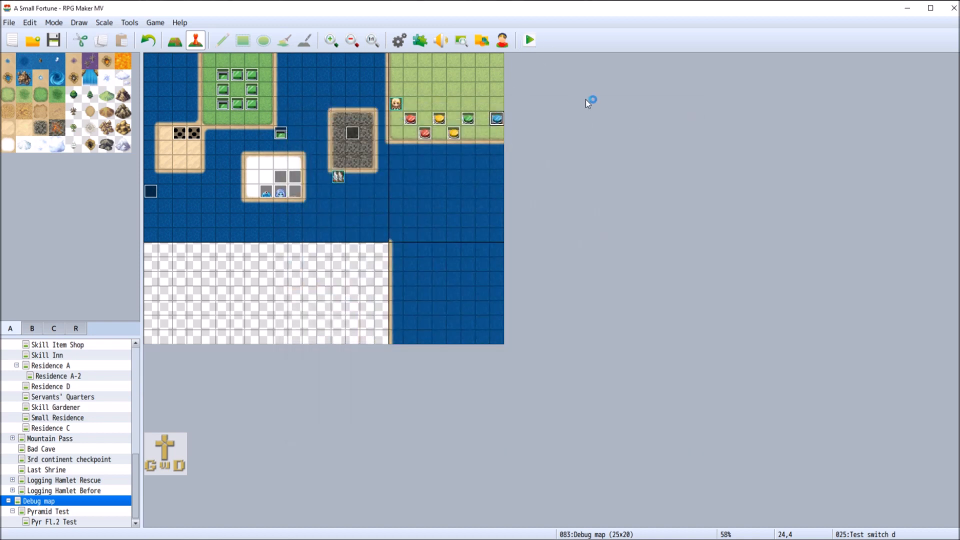
Playtest a new game by pushing both red, both yellow, the green and the blue switches, close it, and save the project
key("ctrl+r")
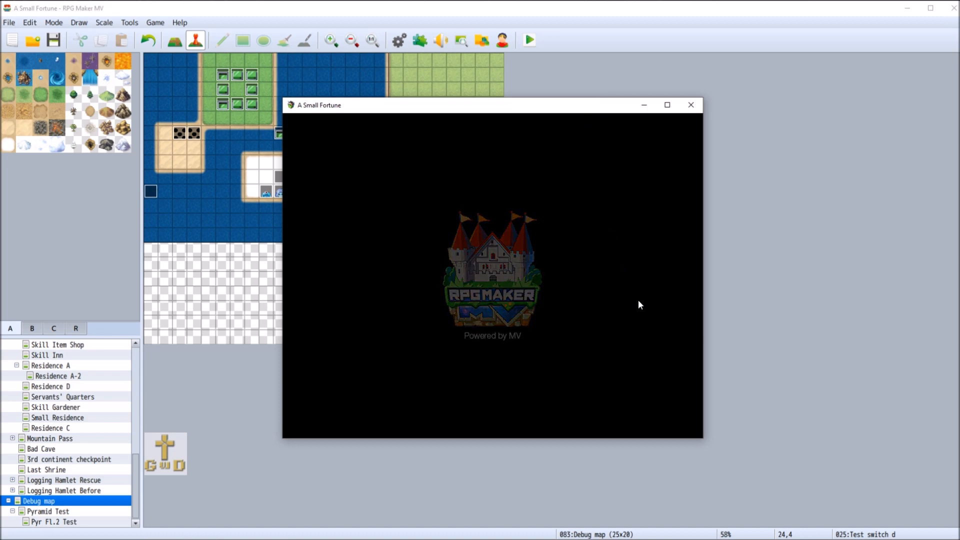
double_click(599, 354)
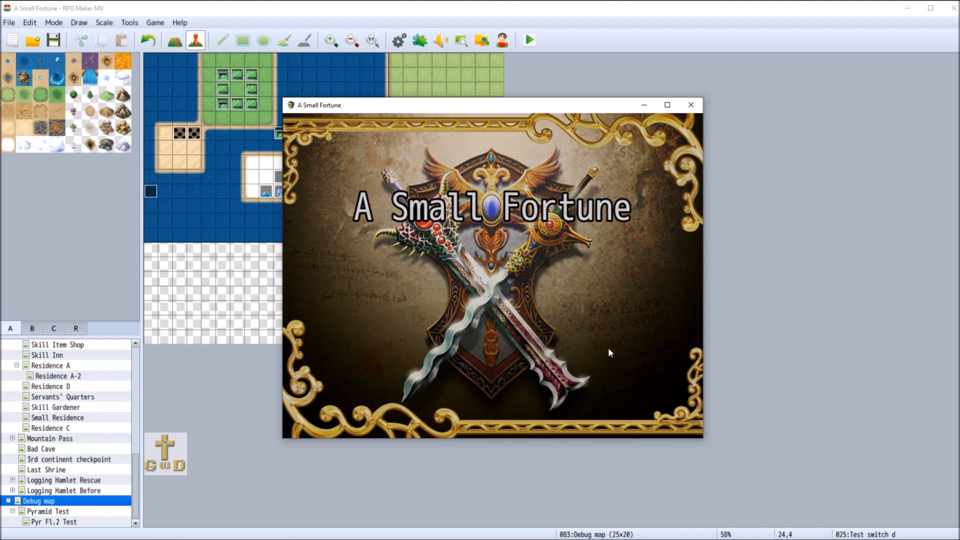
left_click(549, 210)
left_click(543, 228)
left_click(567, 254)
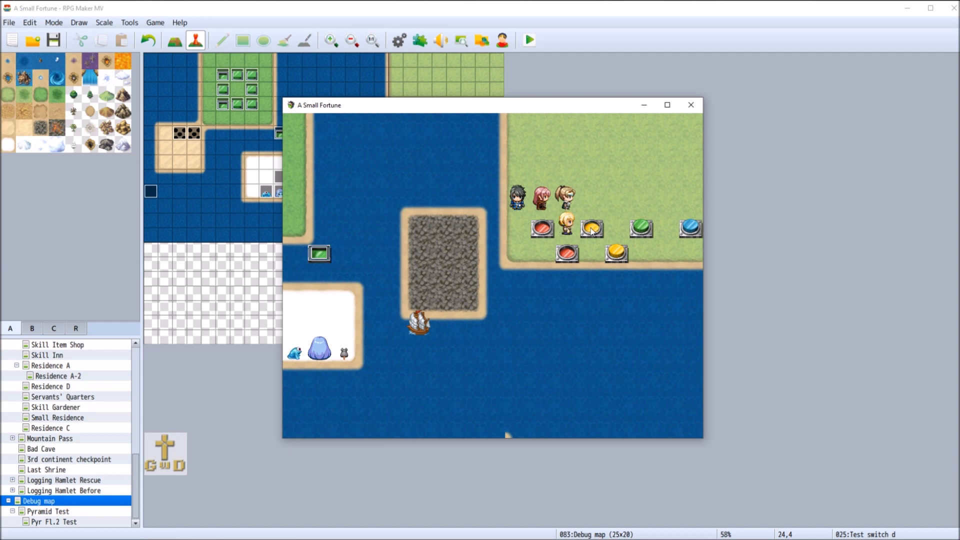
left_click(615, 224)
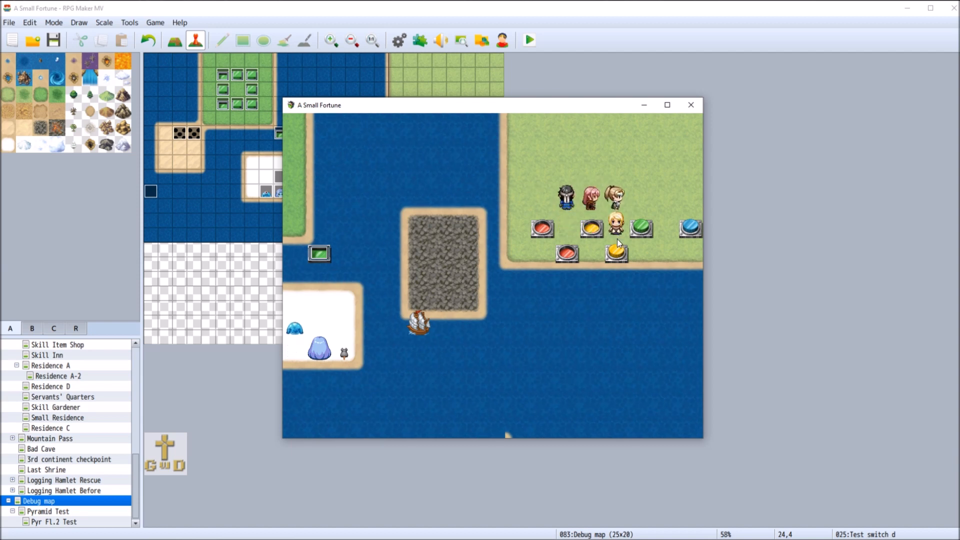
left_click(665, 200)
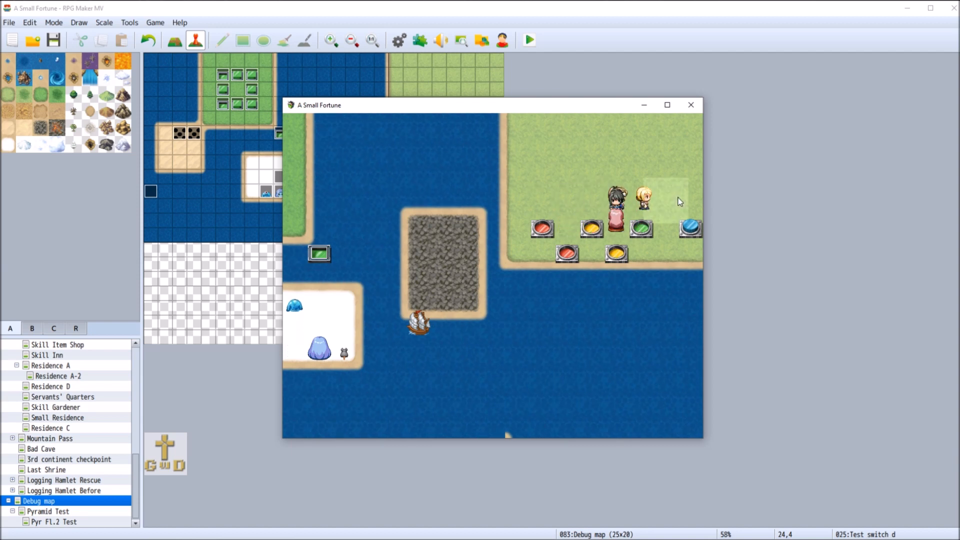
left_click(698, 217)
left_click(690, 122)
left_click(692, 105)
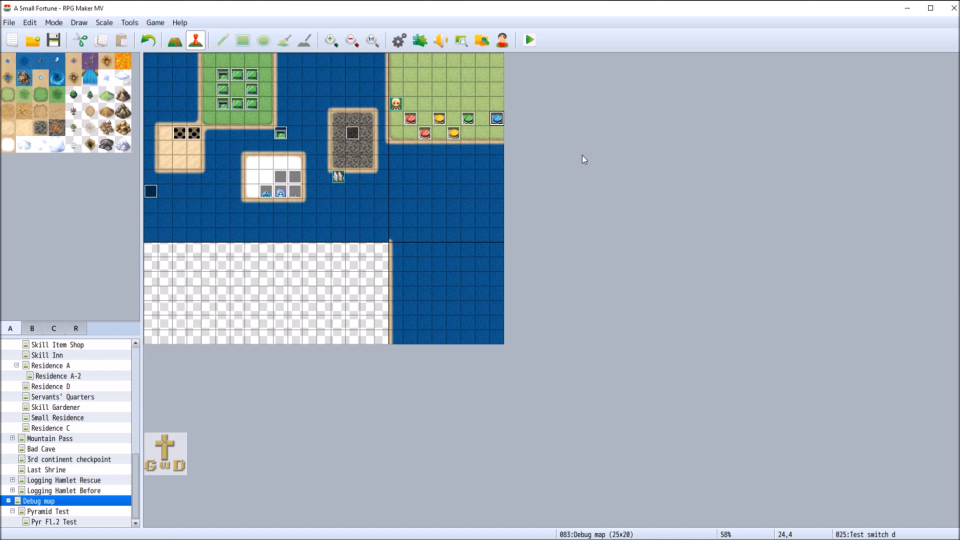
key("ctrl+s")
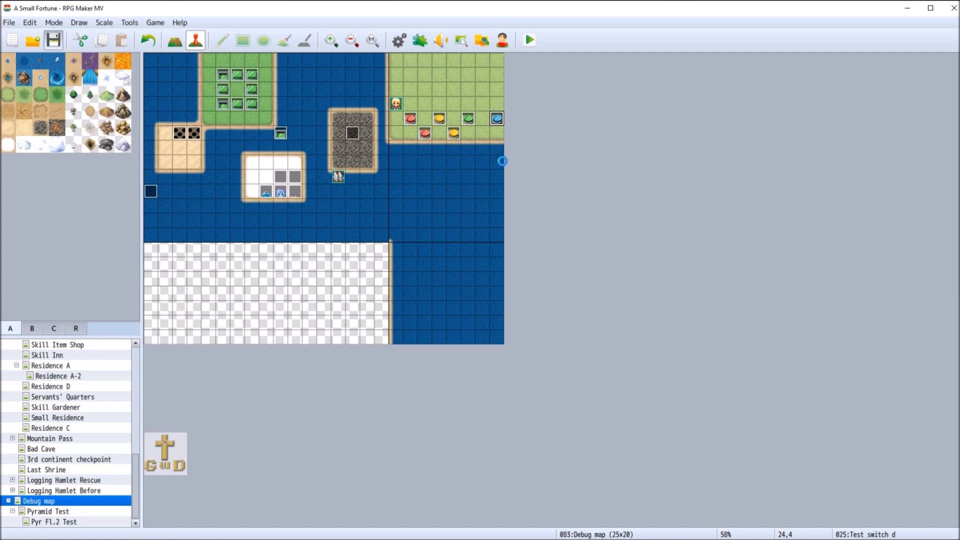